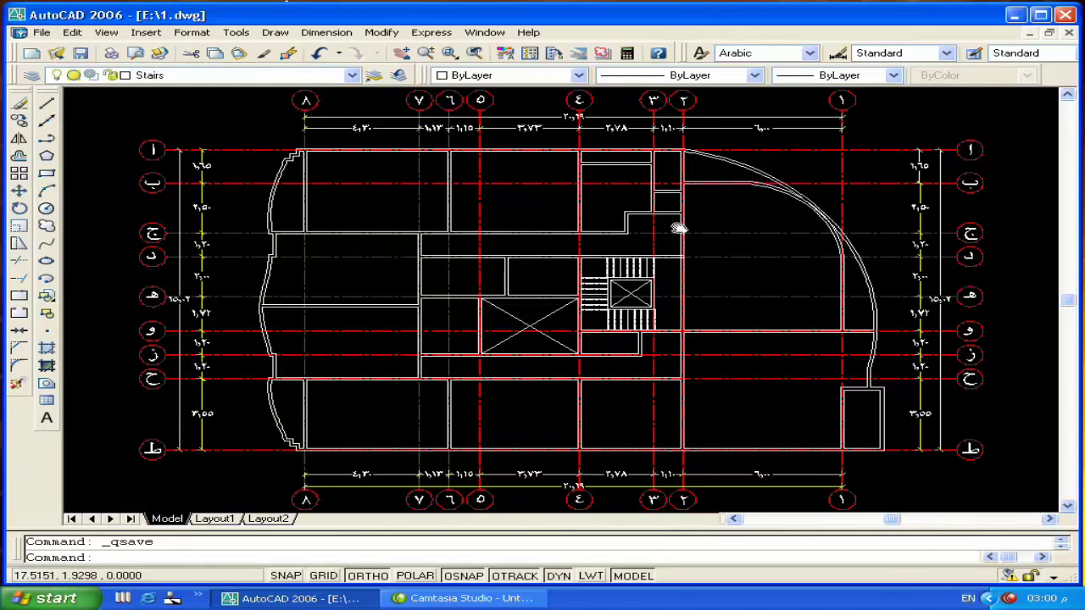
# Pan the plan left to clear empty space and make 'door' the current layer
pyautogui.middleClick(905, 205)
pyautogui.moveTo(944, 237); pyautogui.dragTo(261, 266, button='middle')
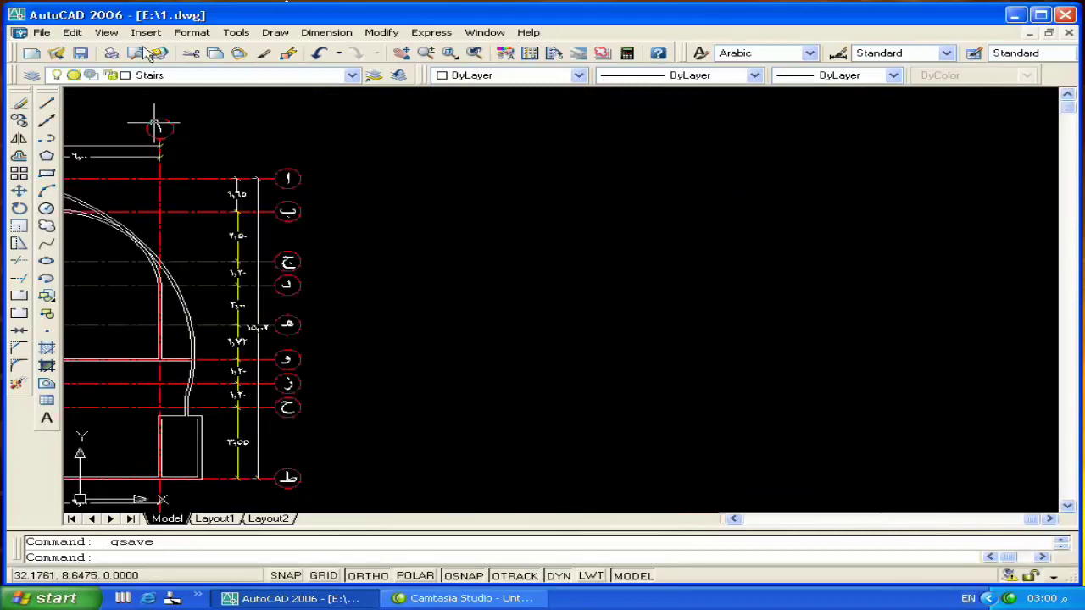
pyautogui.click(198, 74)
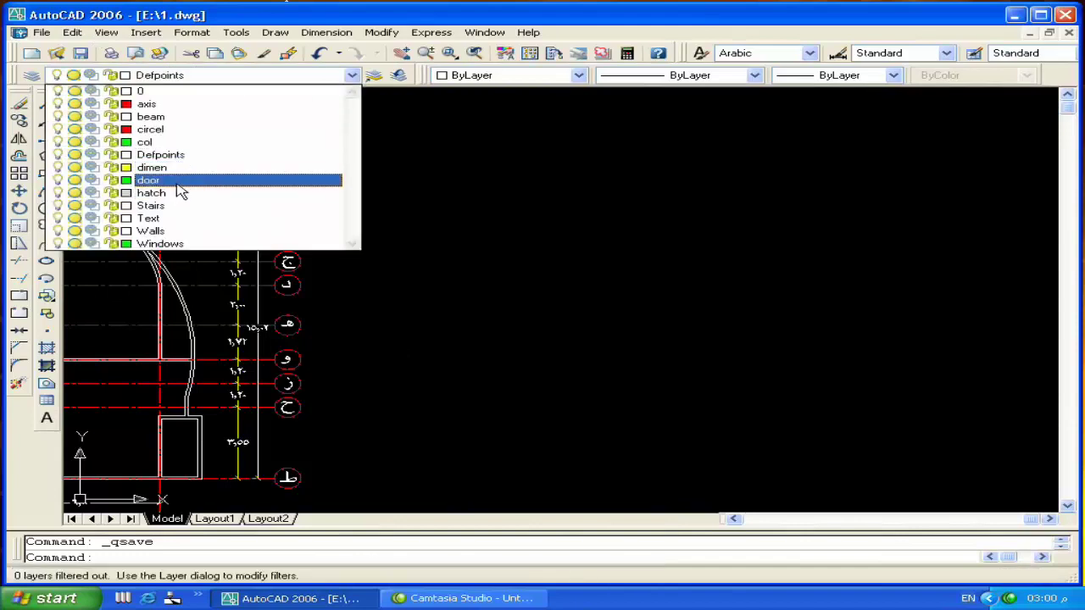
pyautogui.press('Escape')
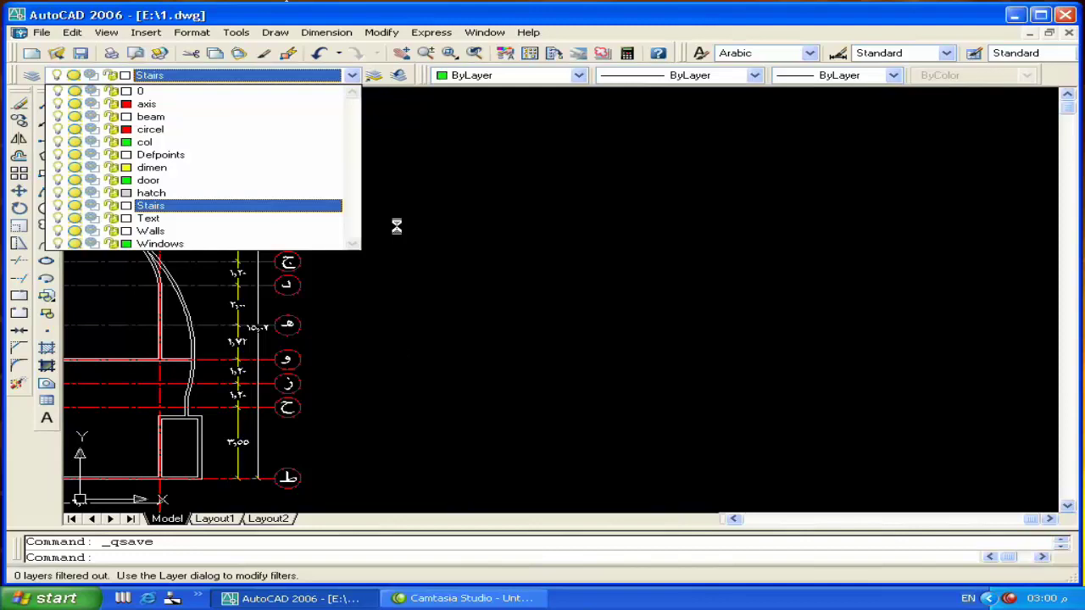
pyautogui.press('Up')
pyautogui.press('Up')
pyautogui.press('Return')
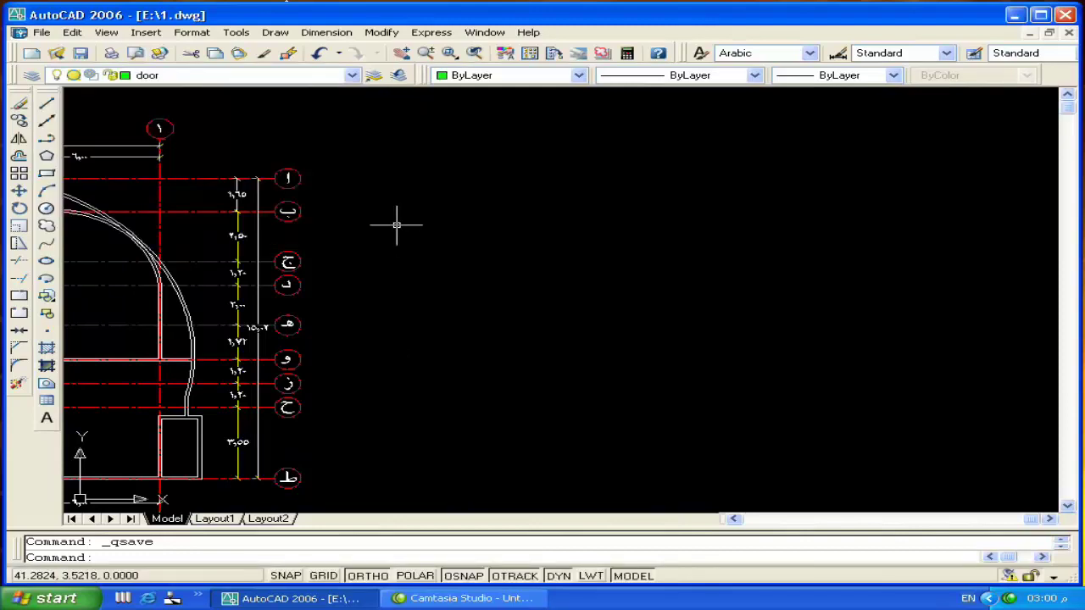
# Draw a 1-unit vertical line in the empty area
pyautogui.write('l')
pyautogui.press('Return')
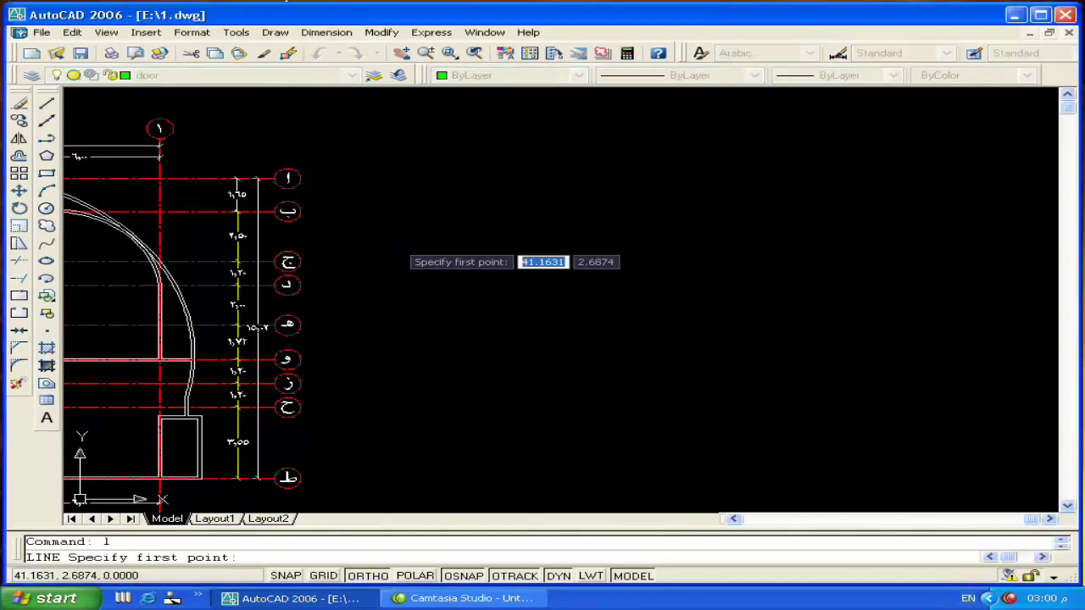
pyautogui.click(394, 242)
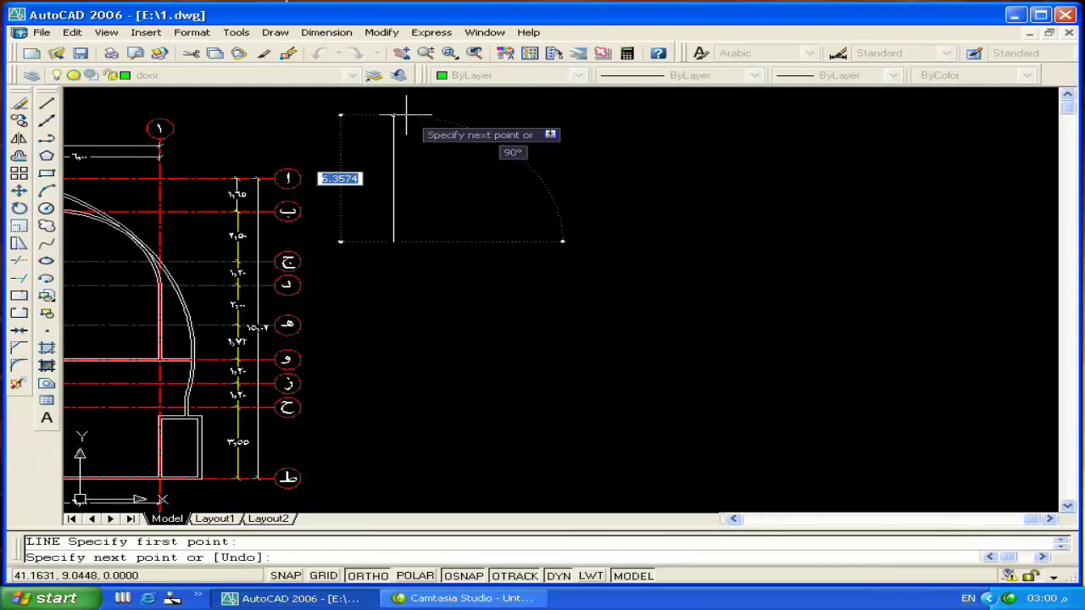
pyautogui.write('1')
pyautogui.press('Return')
pyautogui.press('Return')
pyautogui.scroll(5, 400, 225)
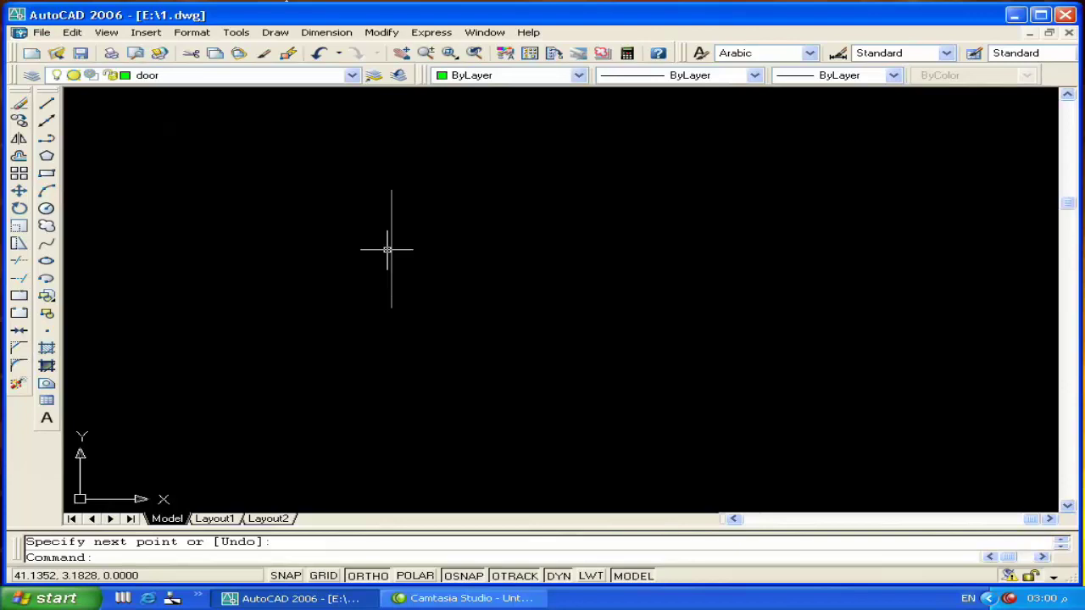
# Offset the vertical line 0.1 to the left
pyautogui.write('o')
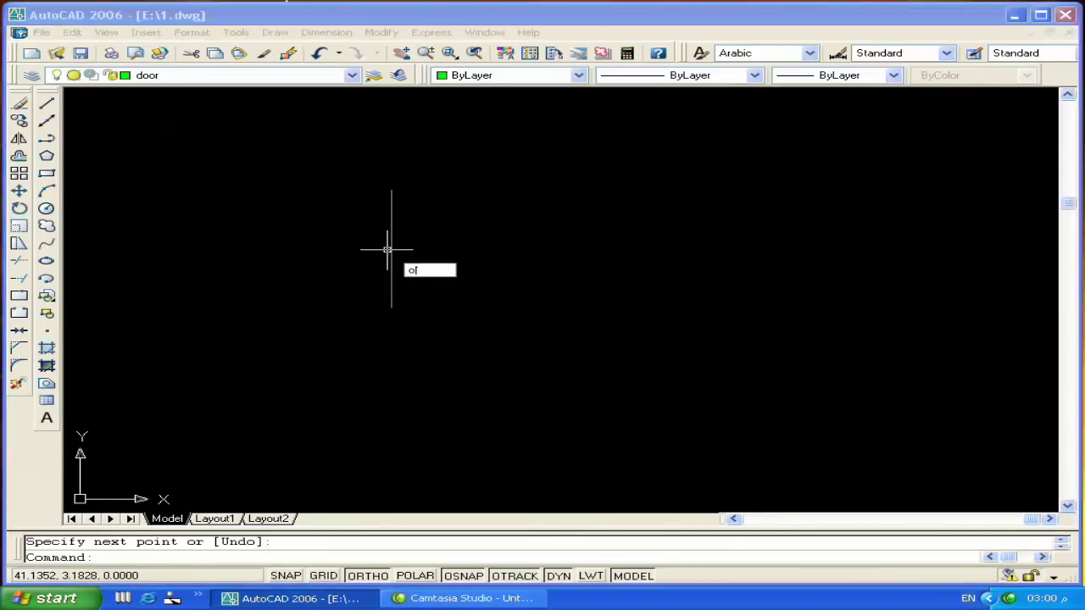
pyautogui.press('Return')
pyautogui.write('.1')
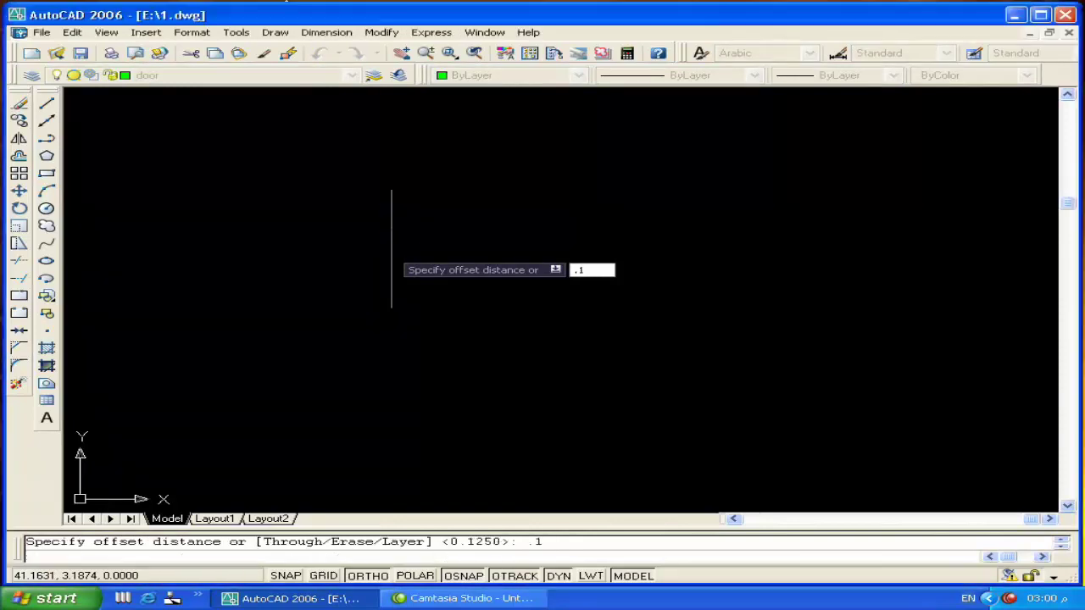
pyautogui.press('Return')
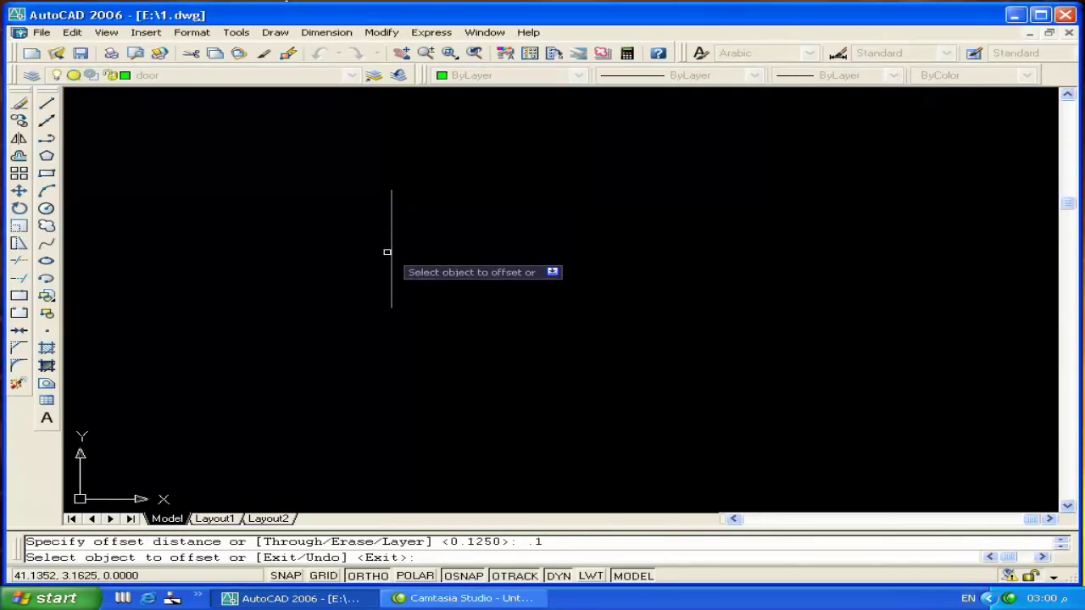
pyautogui.click(390, 251)
pyautogui.click(339, 240)
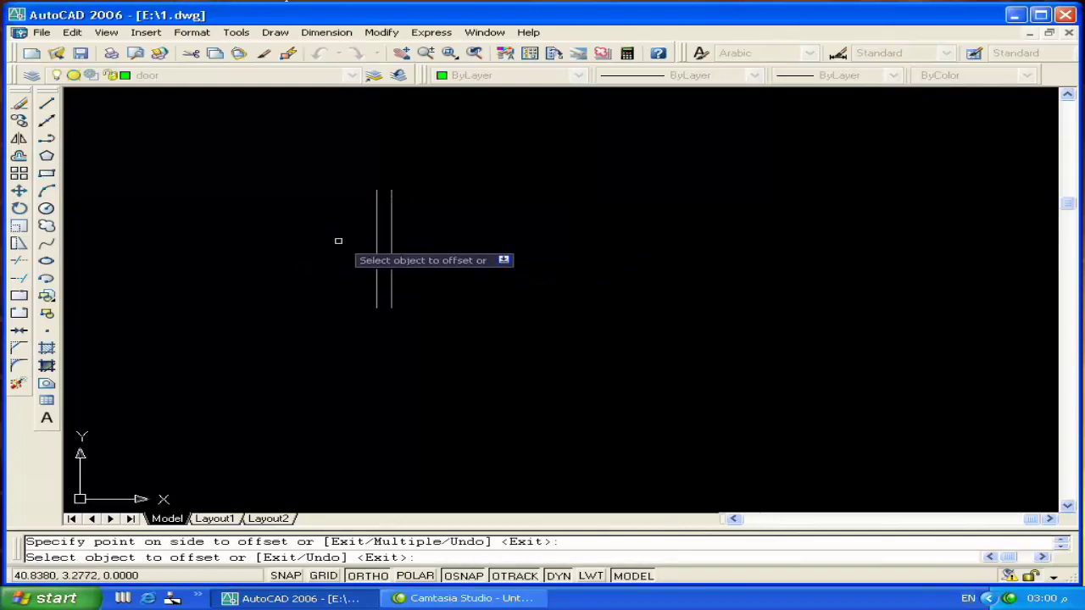
pyautogui.press('Return')
pyautogui.scroll(3, 389, 182)
# Close the top ends with a line and offset it 0.1 downward
pyautogui.write('l')
pyautogui.press('Return')
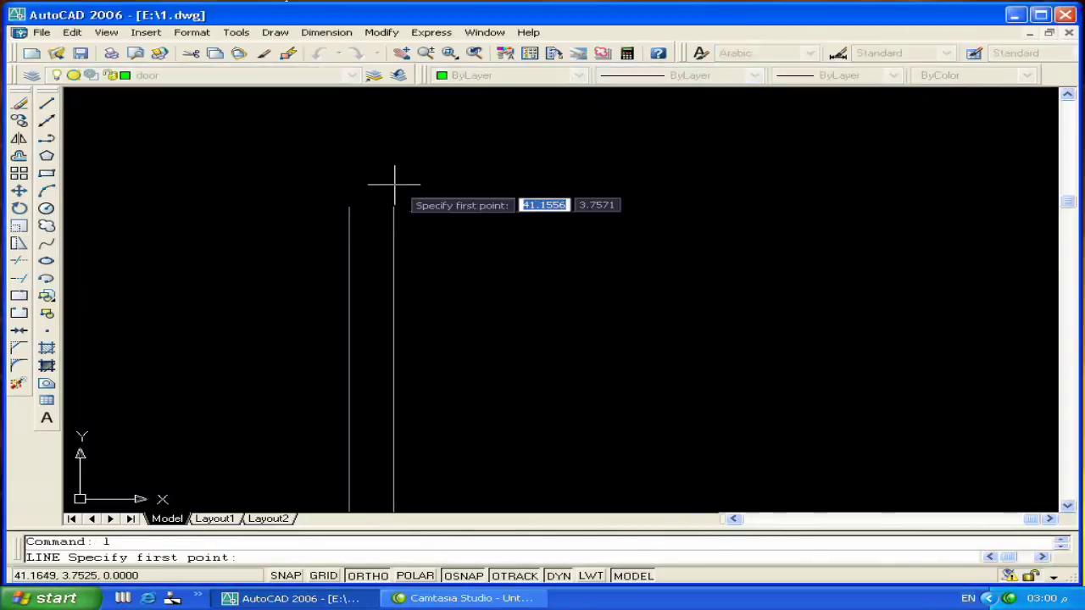
pyautogui.click(394, 206)
pyautogui.click(351, 208)
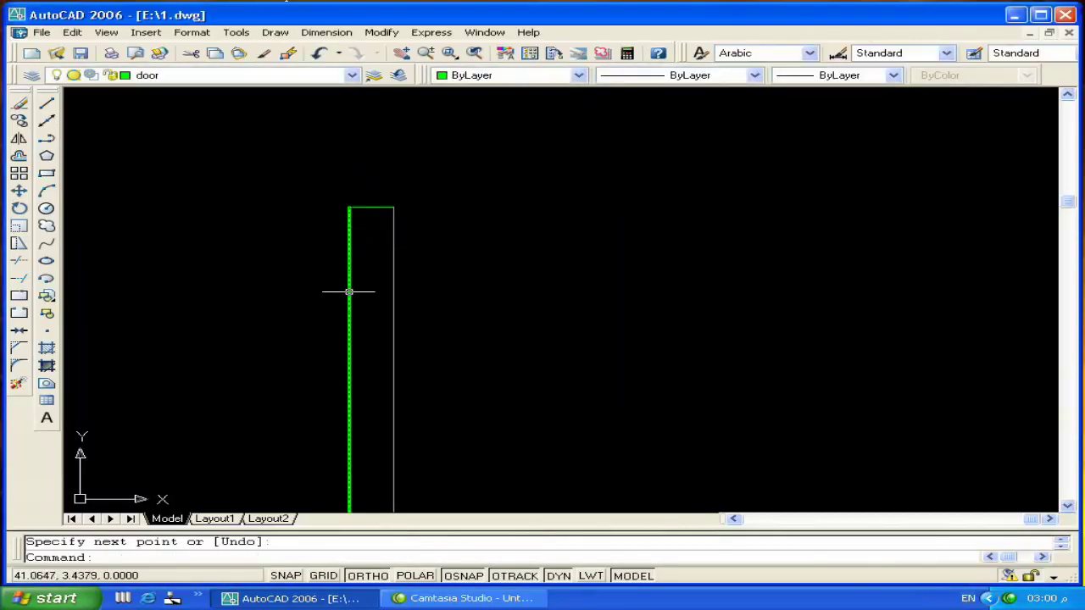
pyautogui.write('o')
pyautogui.press('Return')
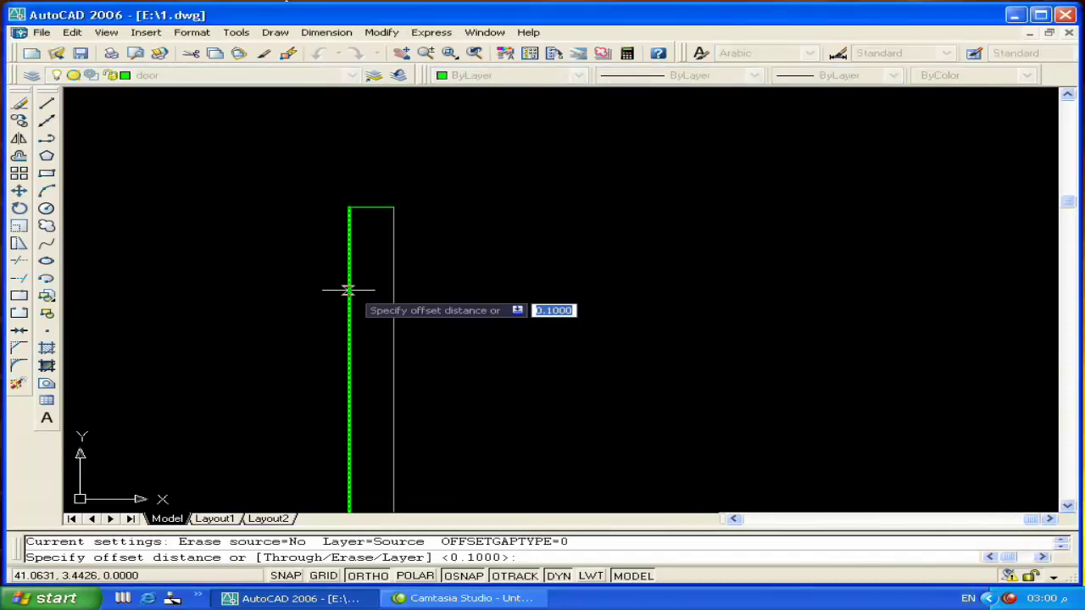
pyautogui.press('Return')
pyautogui.click(366, 209)
pyautogui.click(364, 267)
pyautogui.press('Return')
# Mirror the two short top lines to the bottom end, keeping the originals
pyautogui.click(324, 275)
pyautogui.click(450, 176)
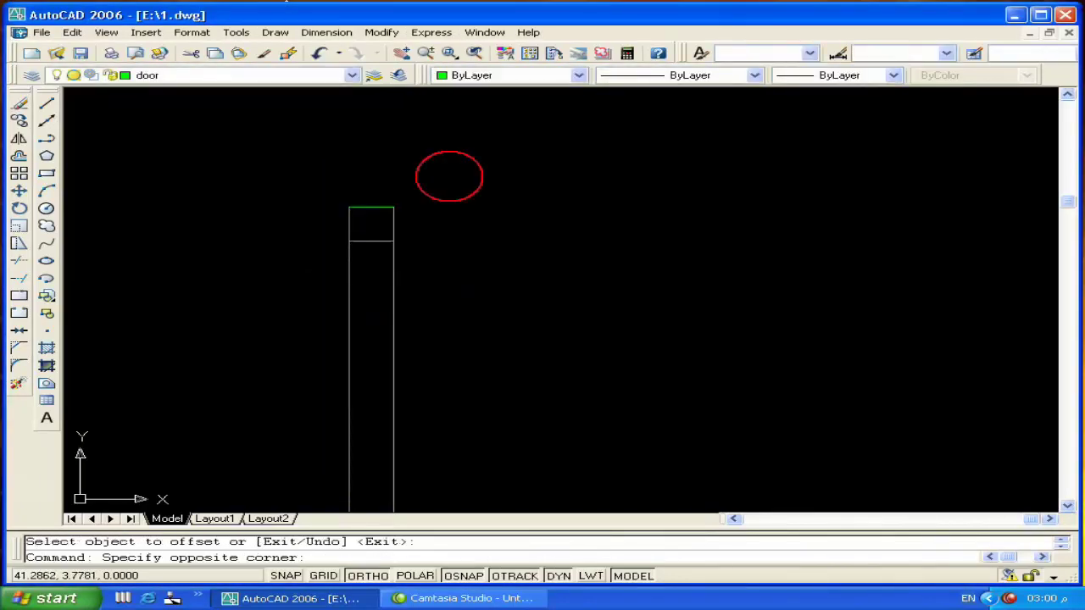
pyautogui.write('mi')
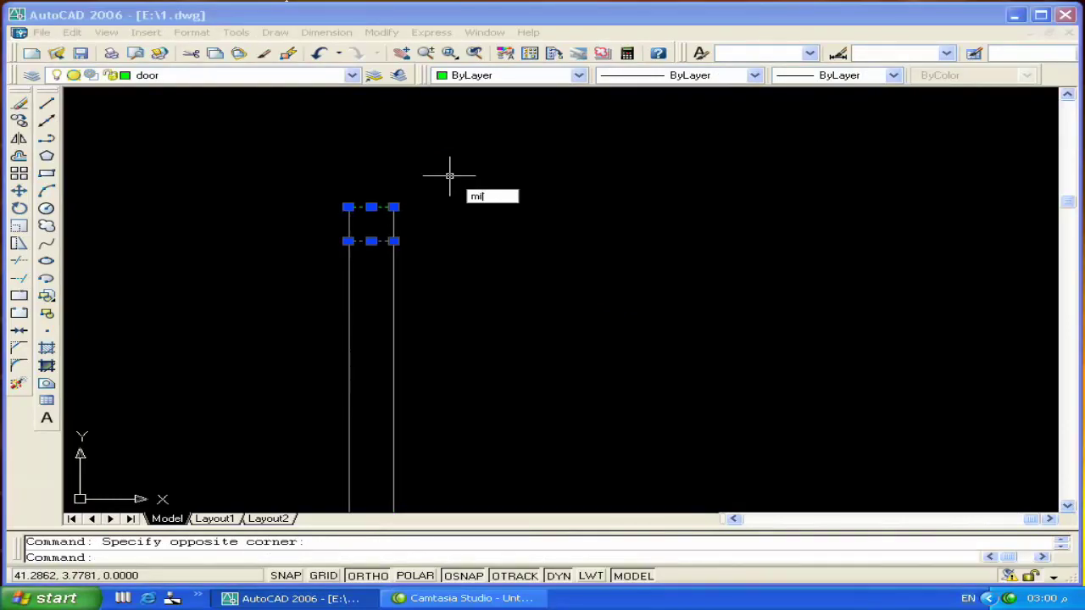
pyautogui.press('Return')
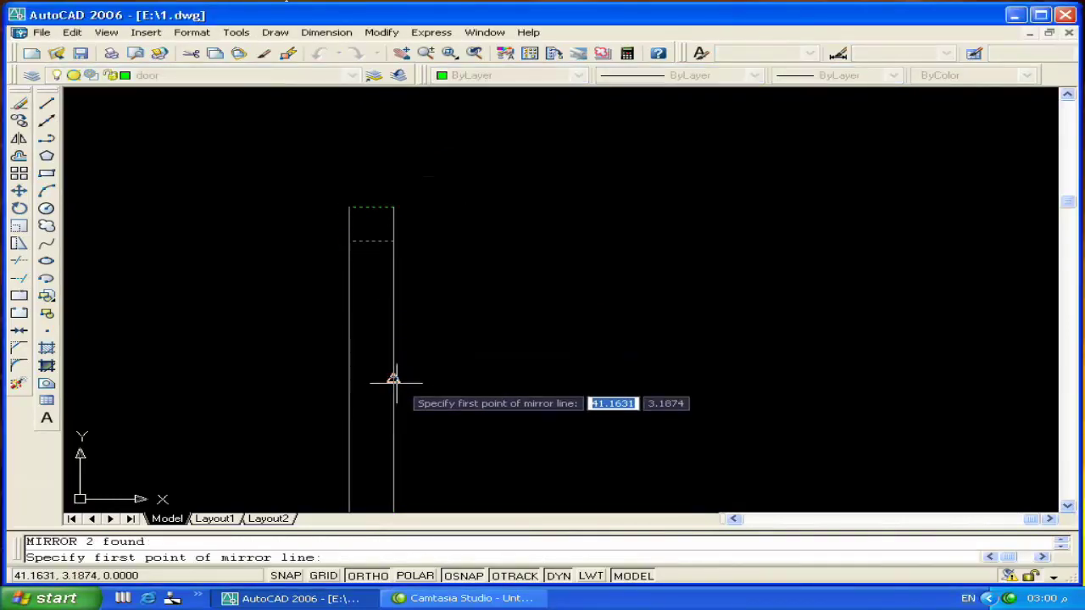
pyautogui.click(393, 378)
pyautogui.click(347, 378)
pyautogui.press('Return')
pyautogui.moveTo(347, 344); pyautogui.dragTo(348, 334, button='middle')
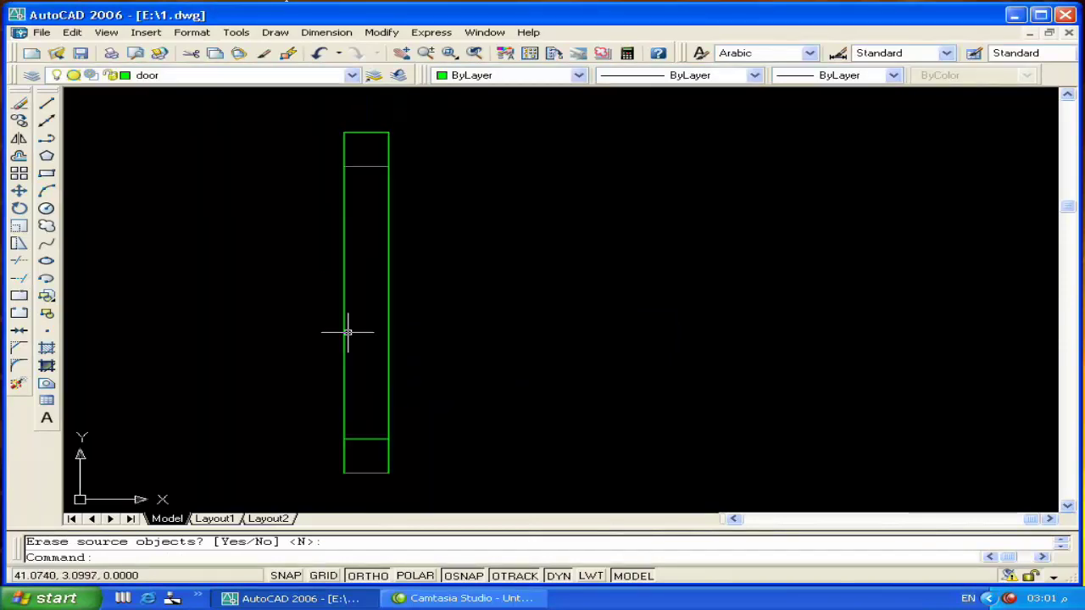
pyautogui.write('h')
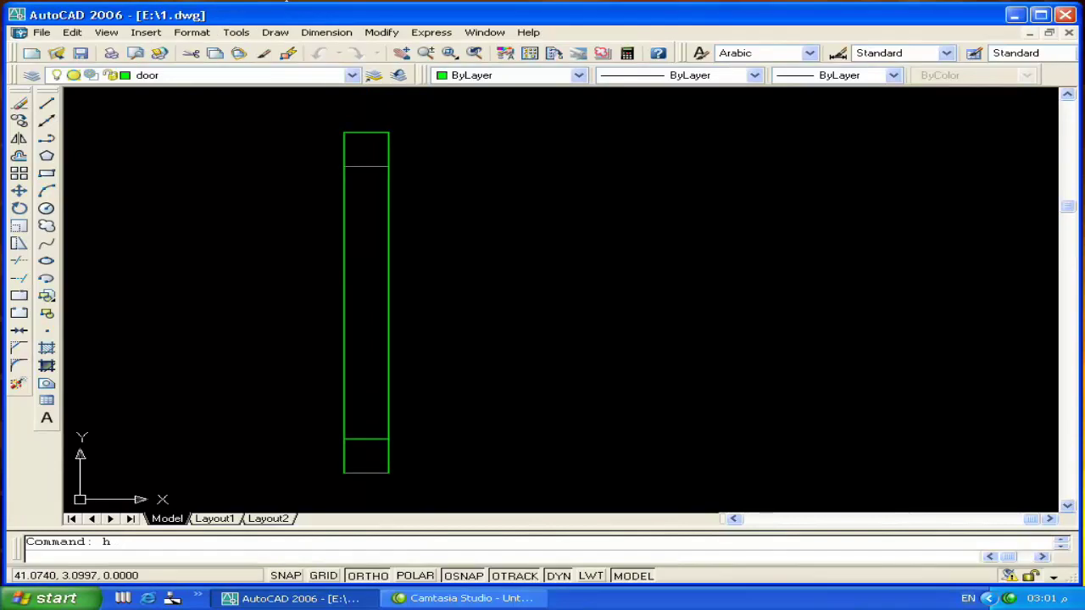
pyautogui.press('Return')
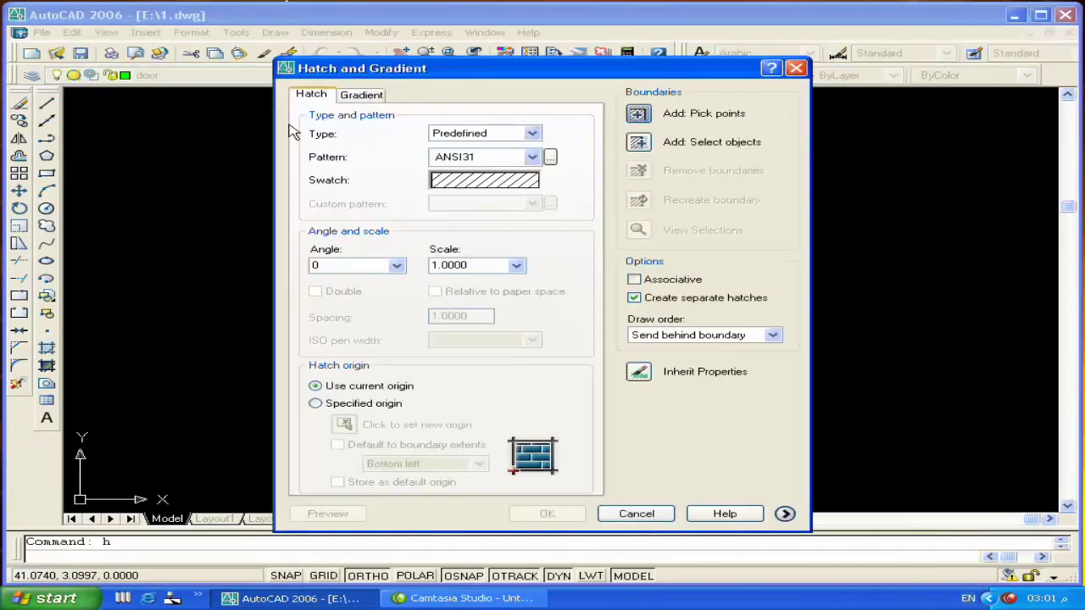
# Fill the top and bottom end cells of the door leaf with a SOLID hatch
pyautogui.click(457, 179)
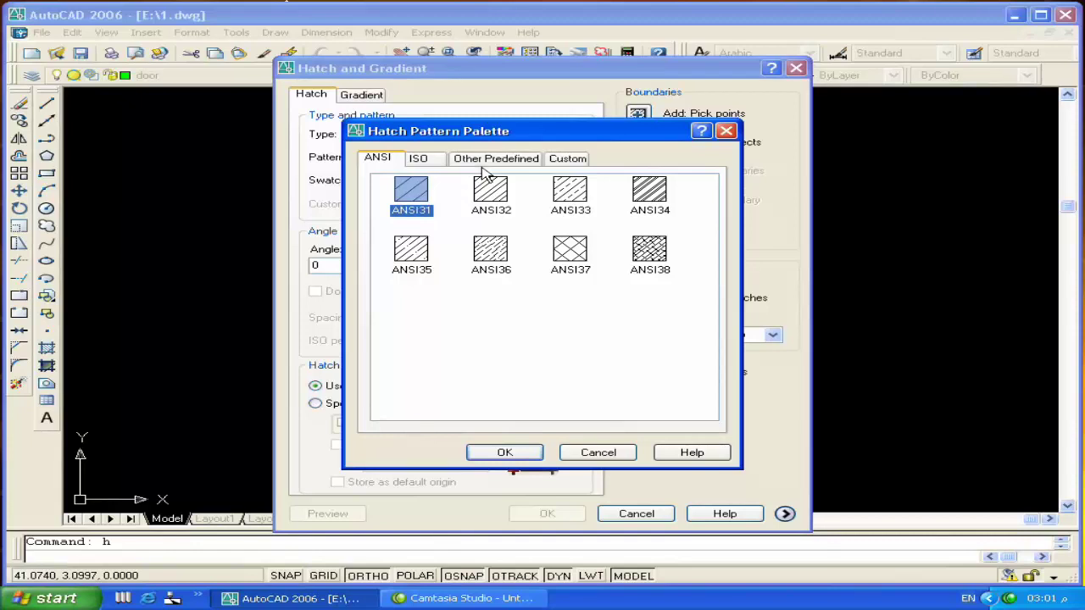
pyautogui.click(491, 160)
pyautogui.click(412, 186)
pyautogui.click(479, 450)
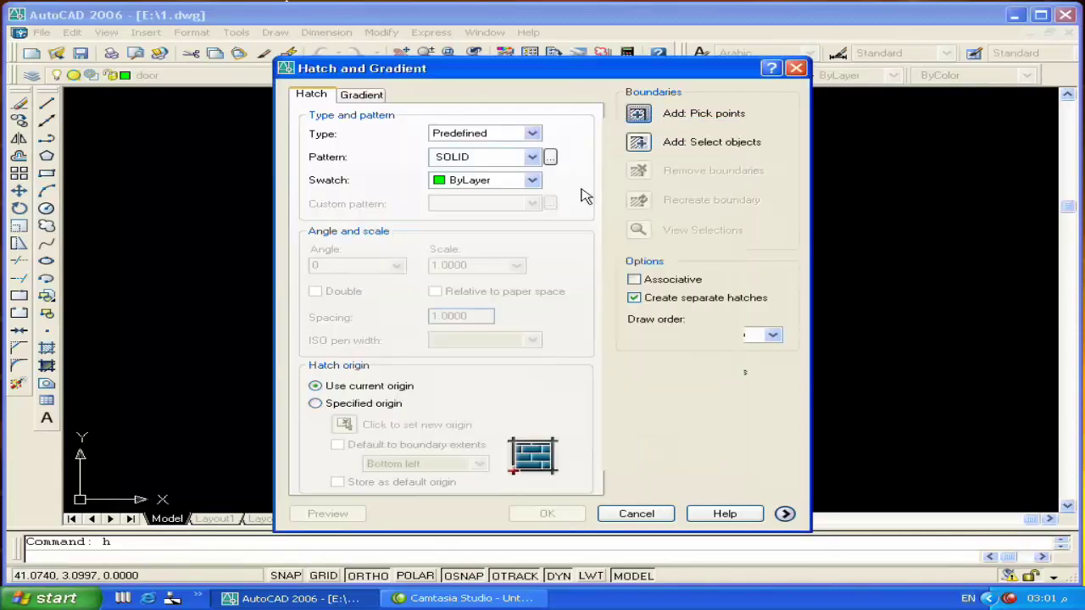
pyautogui.click(638, 113)
pyautogui.click(366, 150)
pyautogui.click(357, 458)
pyautogui.press('Return')
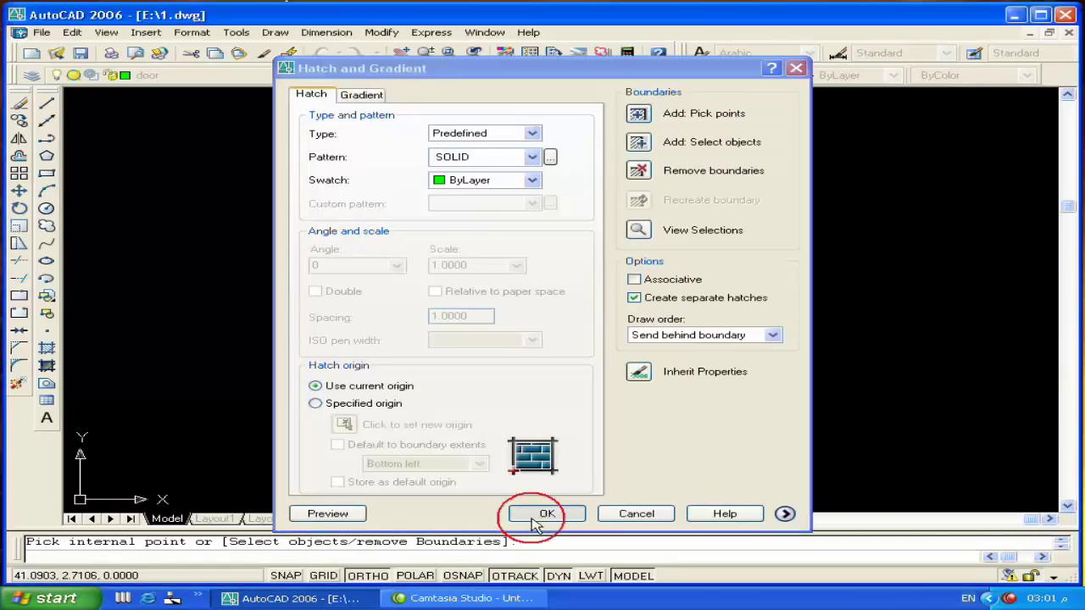
pyautogui.click(547, 514)
pyautogui.moveTo(521, 331); pyautogui.dragTo(523, 241, button='middle')
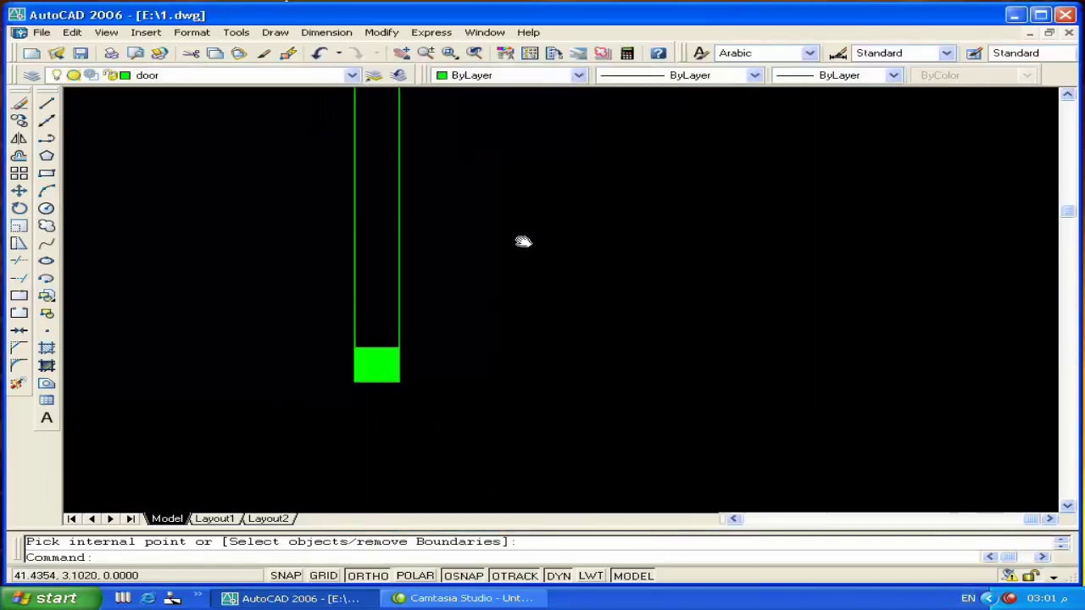
pyautogui.write('l')
pyautogui.press('Return')
# Draw a short 0.12-long line left from the rectangle's bottom-left corner
pyautogui.click(354, 382)
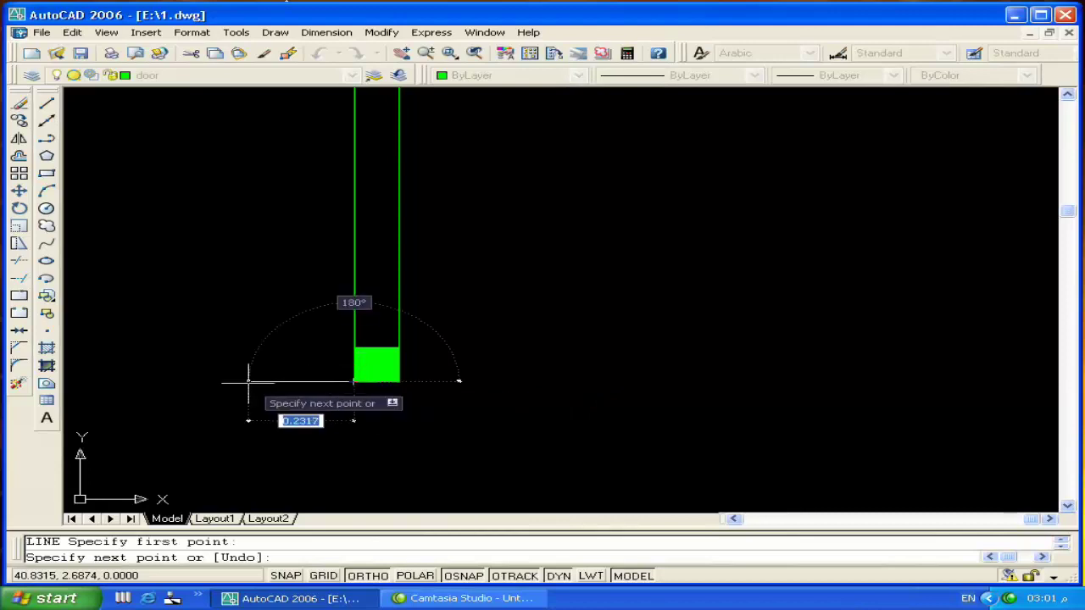
pyautogui.write('.12')
pyautogui.press('Return')
pyautogui.press('Return')
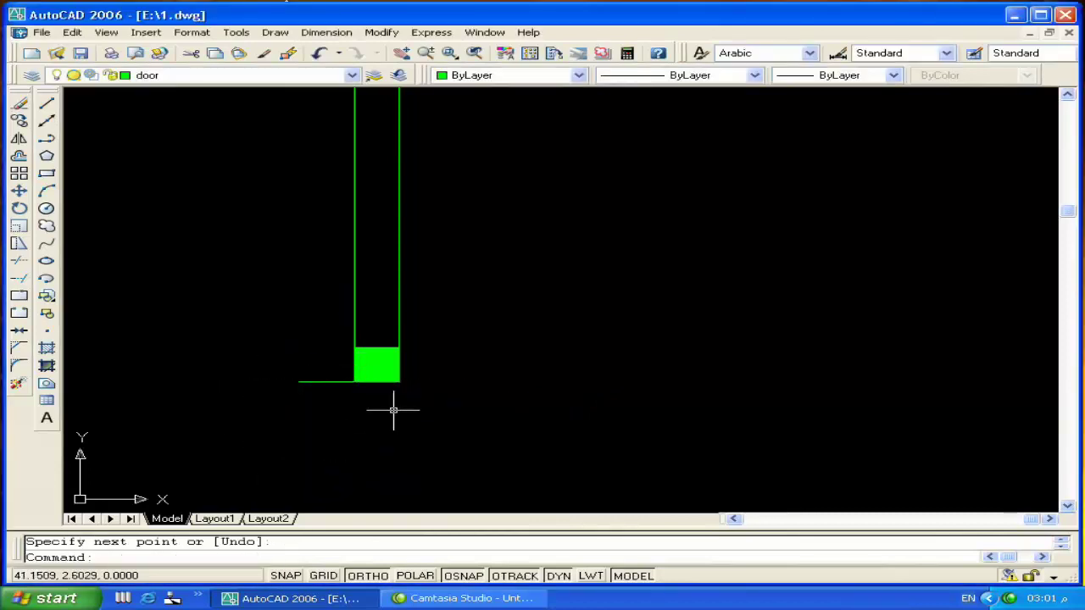
pyautogui.scroll(-5, 425, 374)
pyautogui.scroll(3, 426, 373)
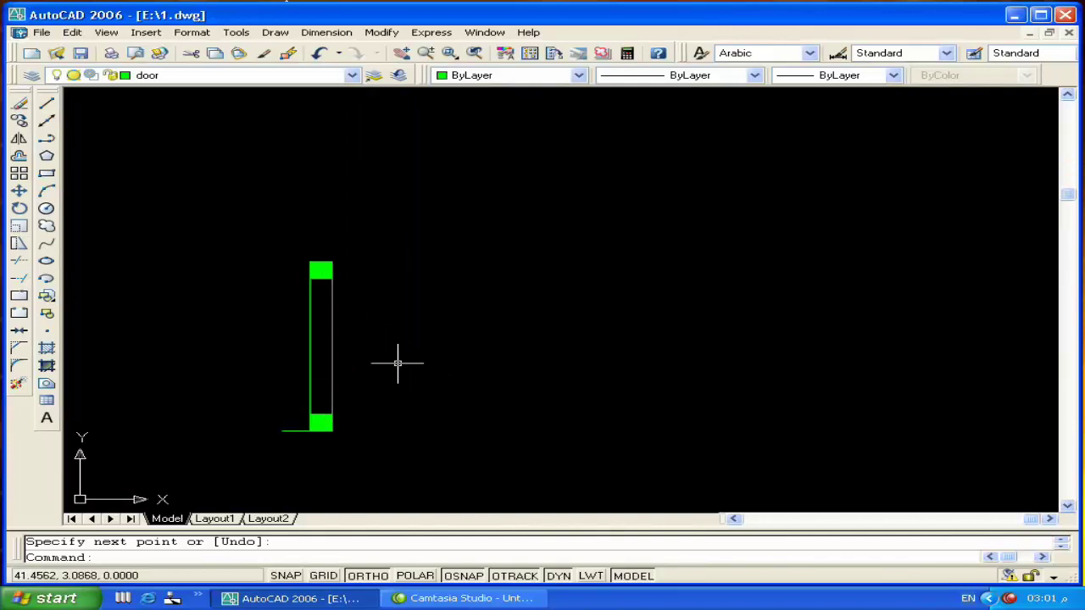
# Draw a start-centre-angle arc from the leaf's top corner, centred on its bottom corner
pyautogui.click(282, 34)
pyautogui.click(282, 34)
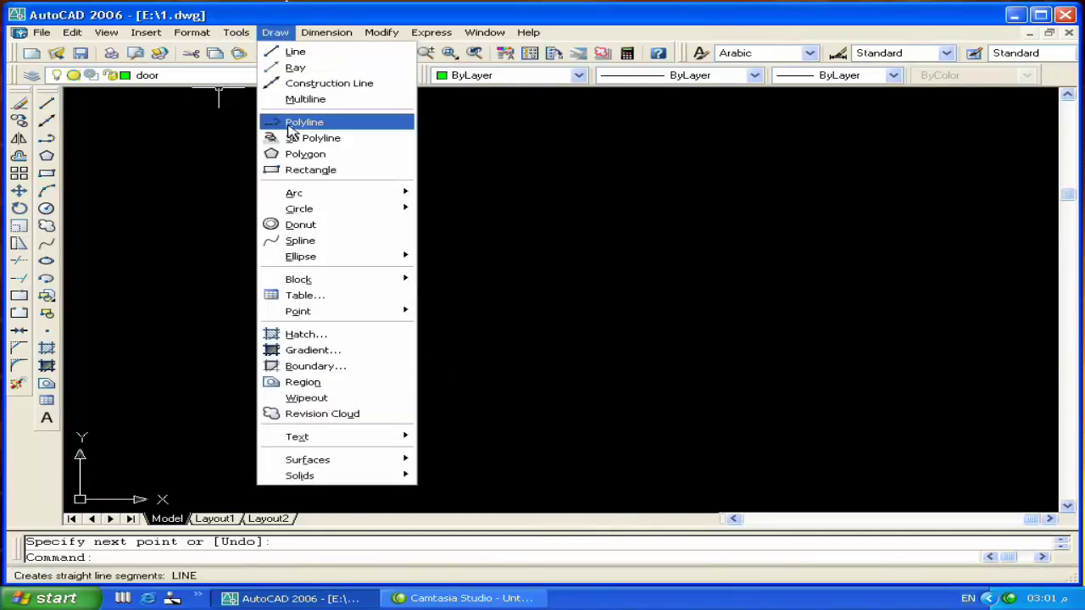
pyautogui.moveTo(294, 193)
pyautogui.click(444, 239)
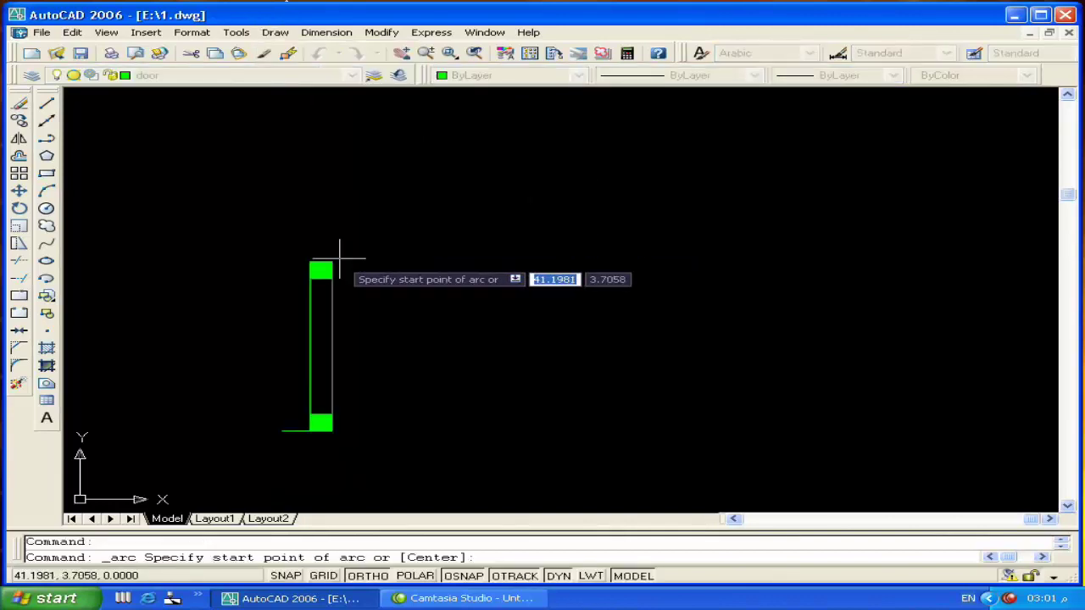
pyautogui.click(331, 265)
pyautogui.click(331, 432)
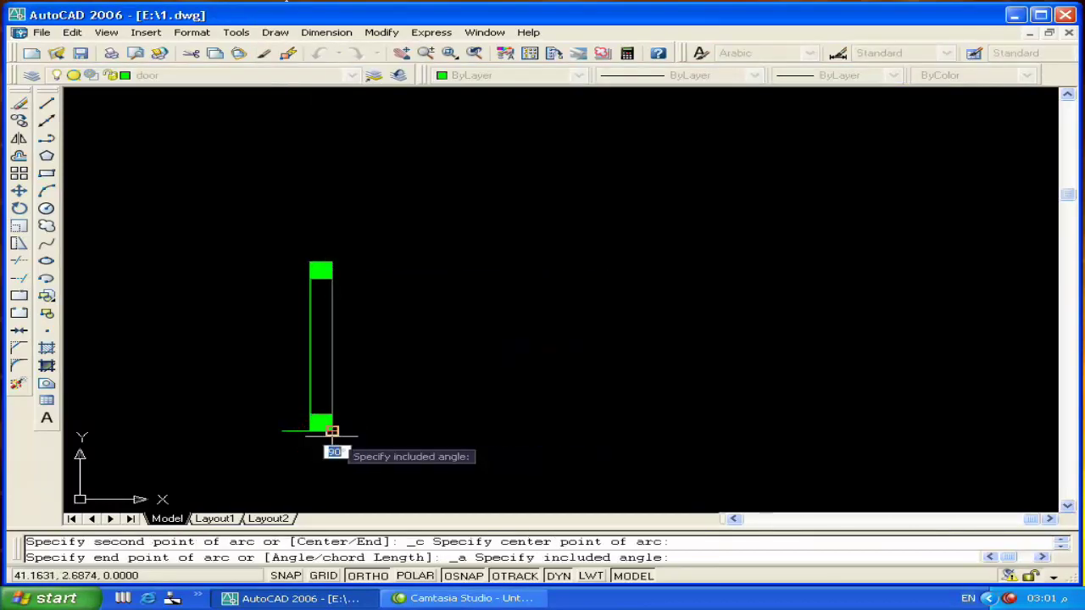
pyautogui.write('-')
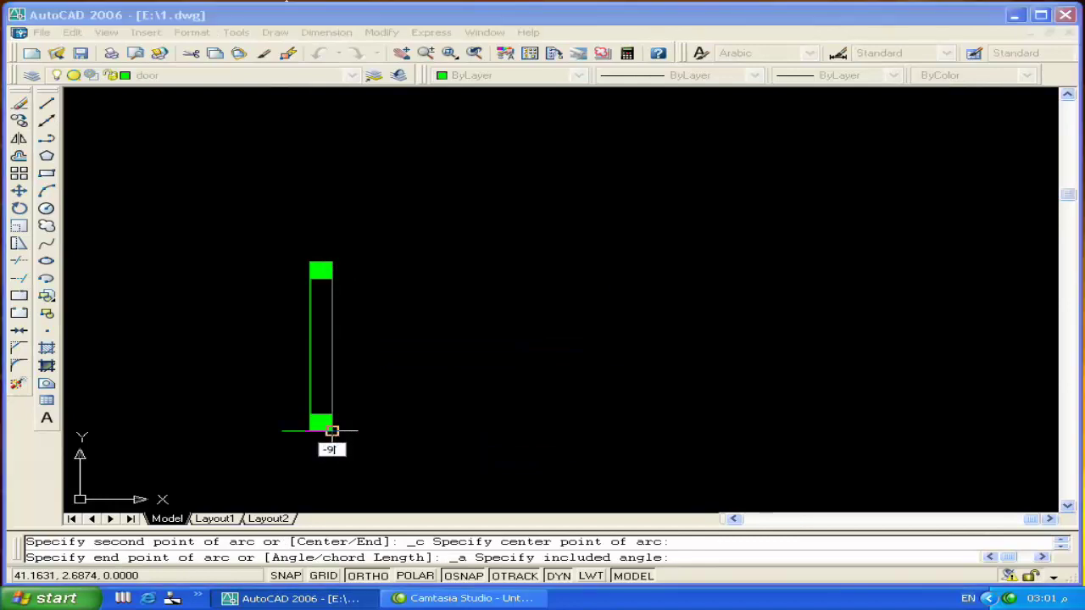
pyautogui.write('0')
pyautogui.press('Return')
# Delete the stray small dashed arc
pyautogui.scroll(-5, 322, 330)
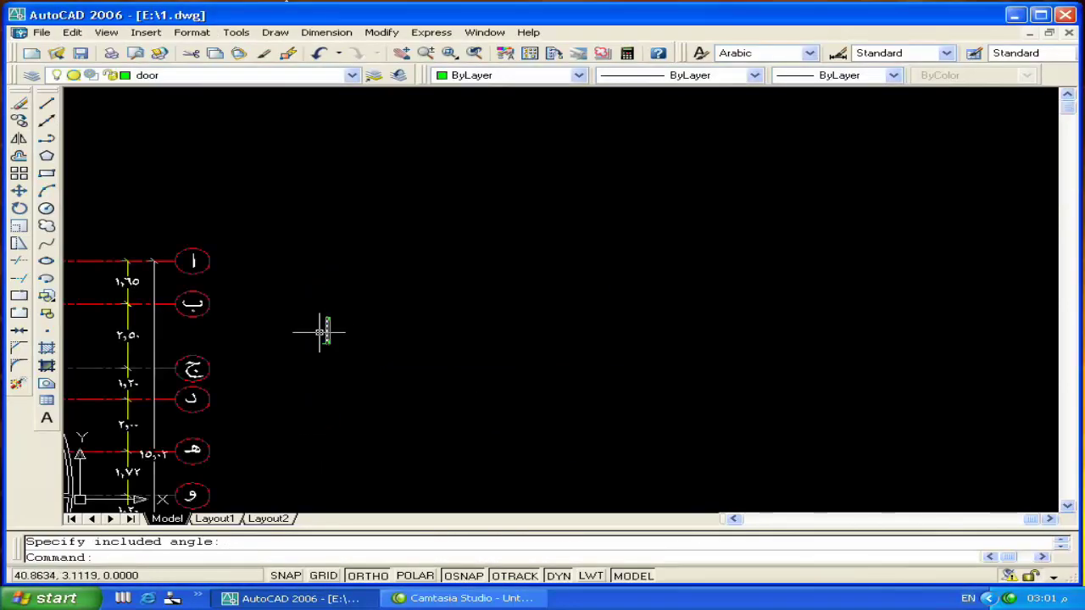
pyautogui.moveTo(322, 331); pyautogui.dragTo(661, 318, button='middle')
pyautogui.click(228, 419)
pyautogui.press('Delete')
pyautogui.scroll(4, 703, 331)
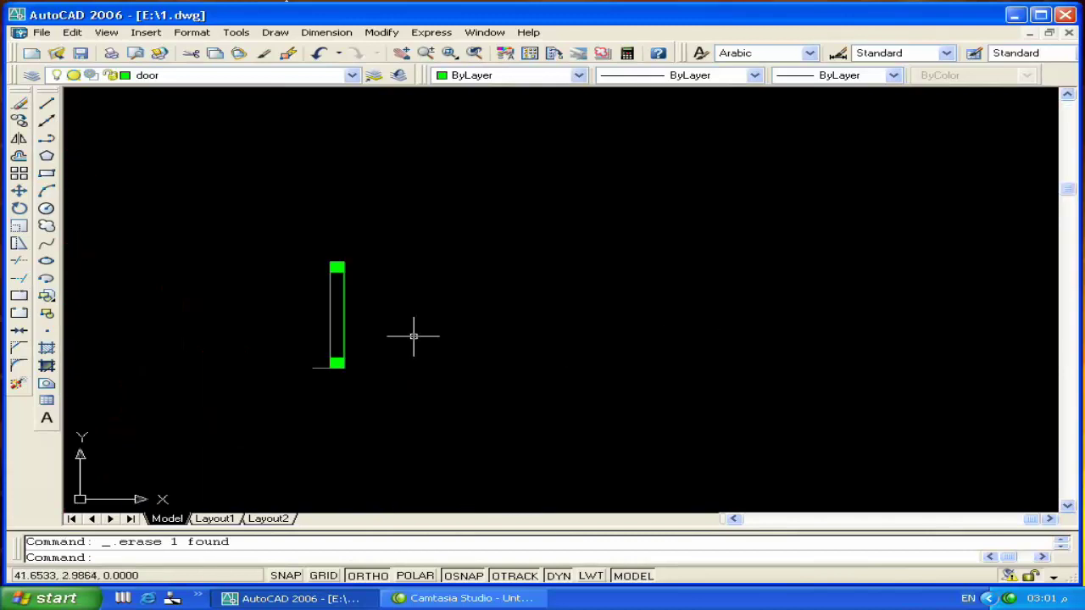
# Draw a horizontal line of length 11 out from the door leaf's base
pyautogui.write('l')
pyautogui.press('Return')
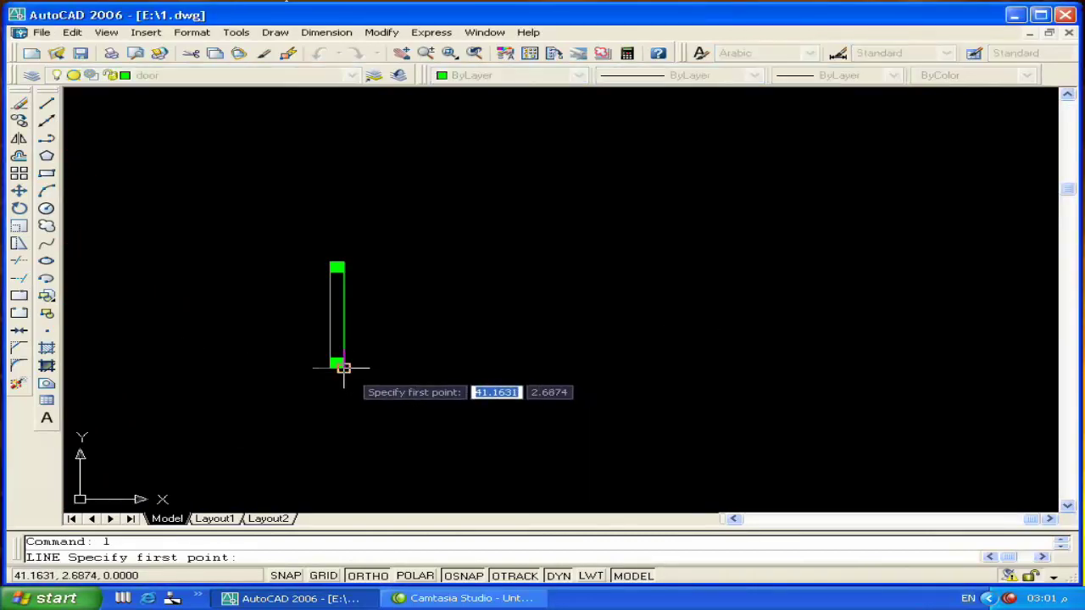
pyautogui.click(343, 368)
pyautogui.write('11')
pyautogui.press('Return')
pyautogui.press('Return')
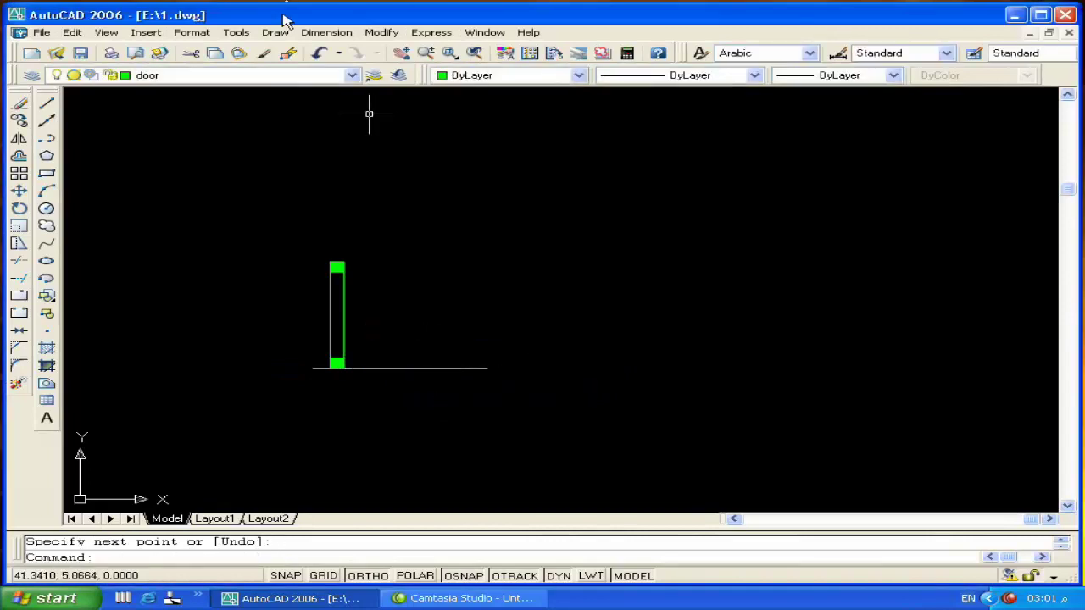
pyautogui.click(264, 34)
pyautogui.moveTo(294, 193)
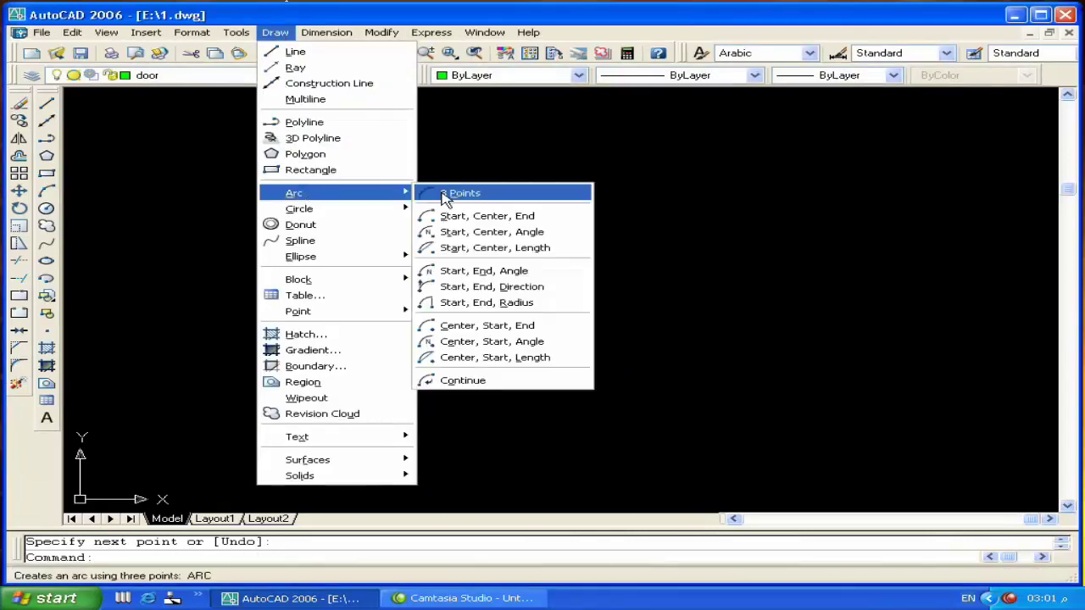
pyautogui.click(449, 195)
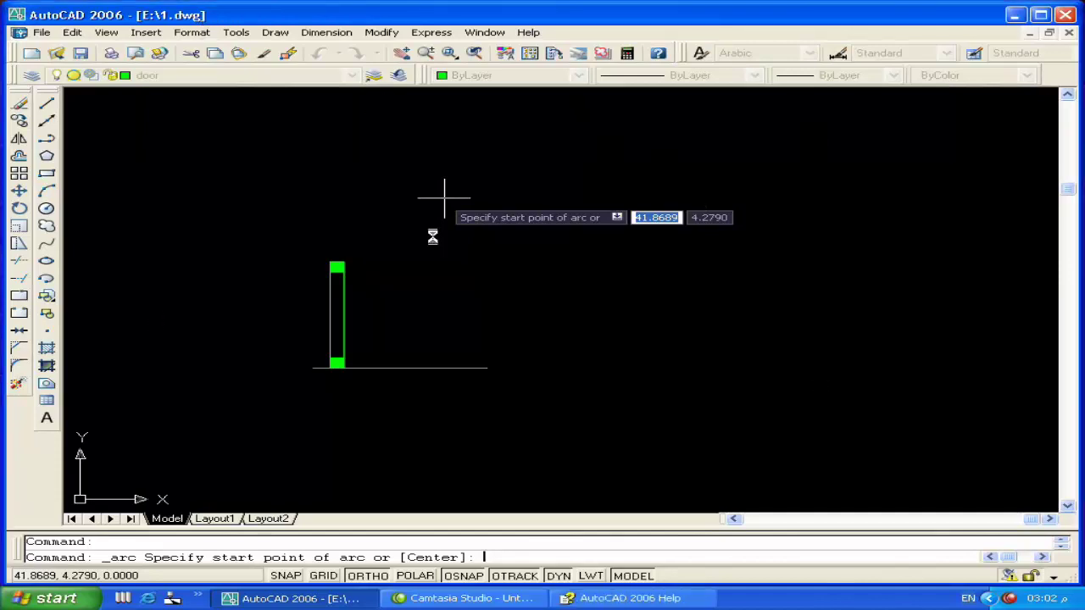
pyautogui.click(644, 598)
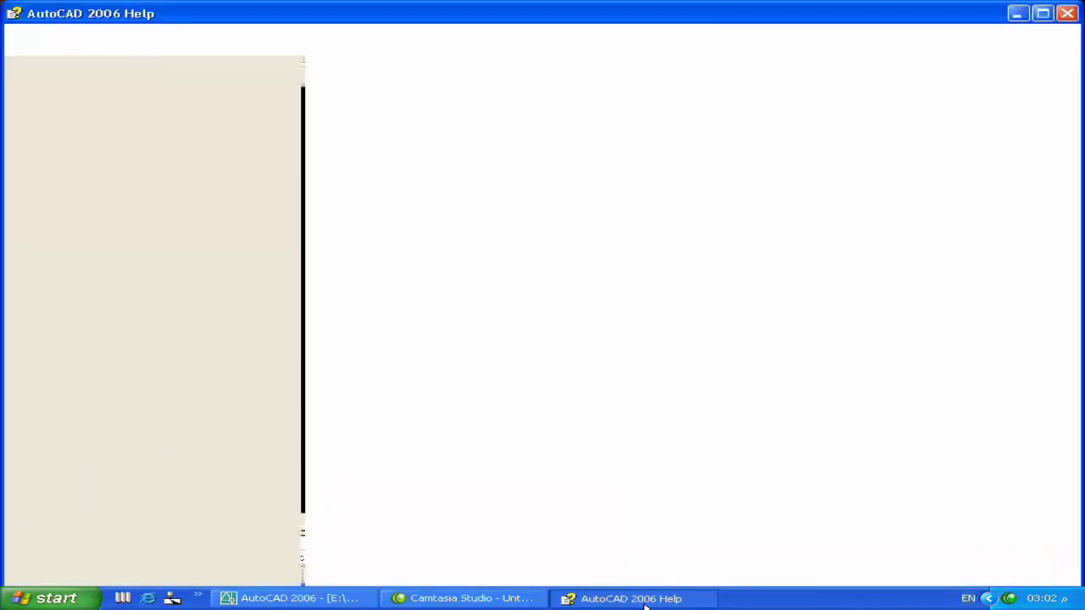
pyautogui.rightClick(644, 598)
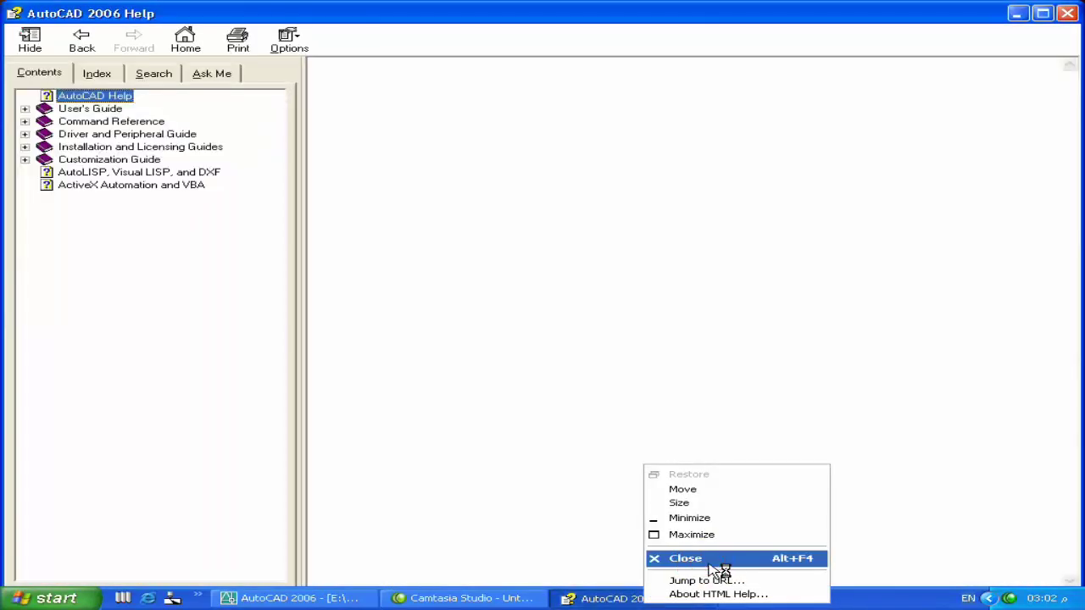
pyautogui.click(710, 559)
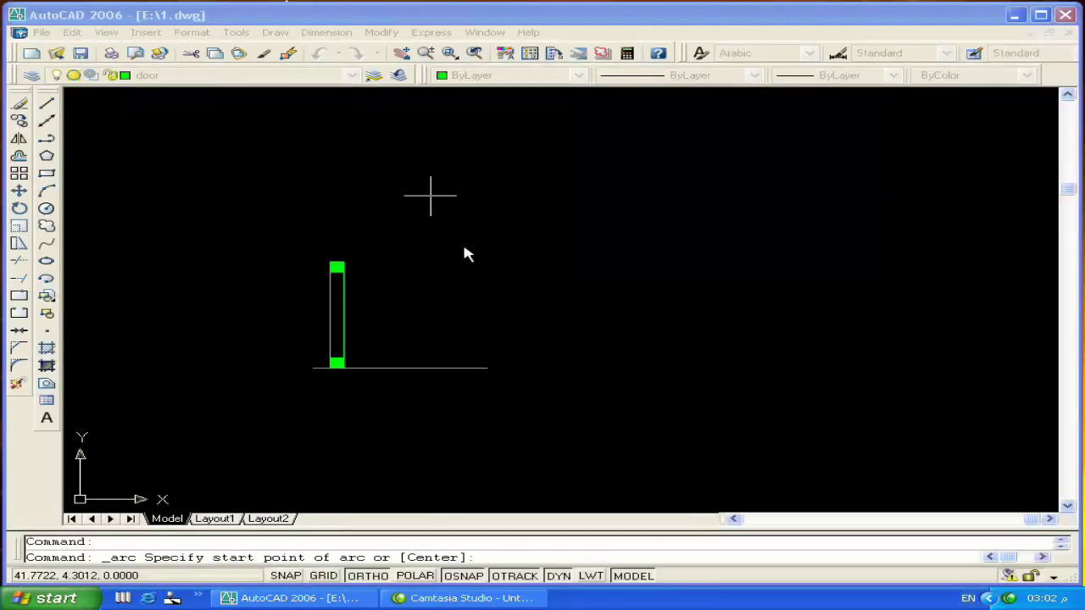
pyautogui.press('Escape')
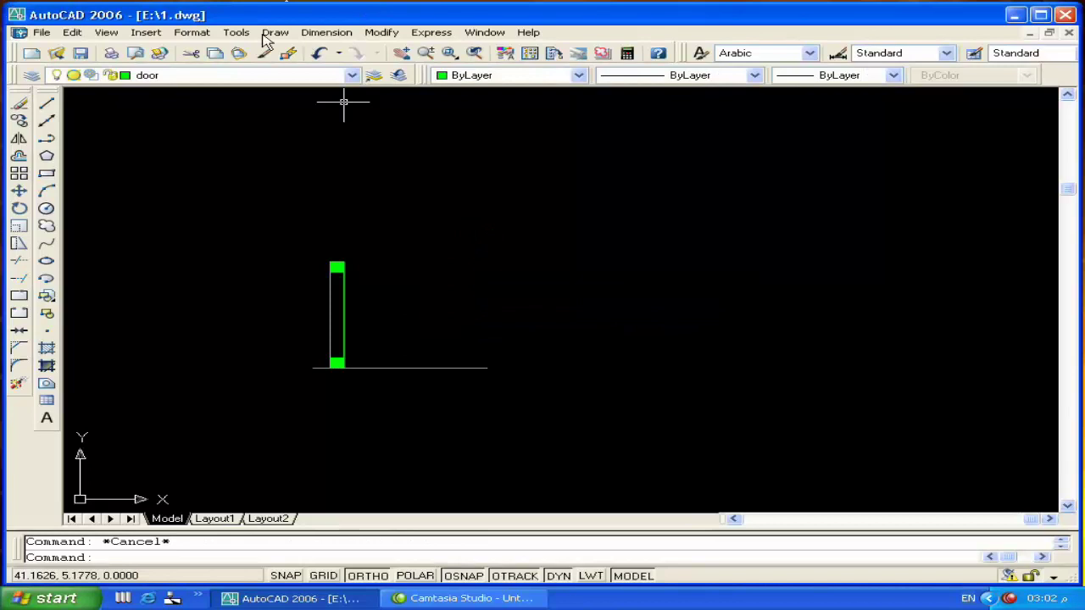
# Draw a start-centre-end swing arc from the base line's end to the leaf's top
pyautogui.click(265, 36)
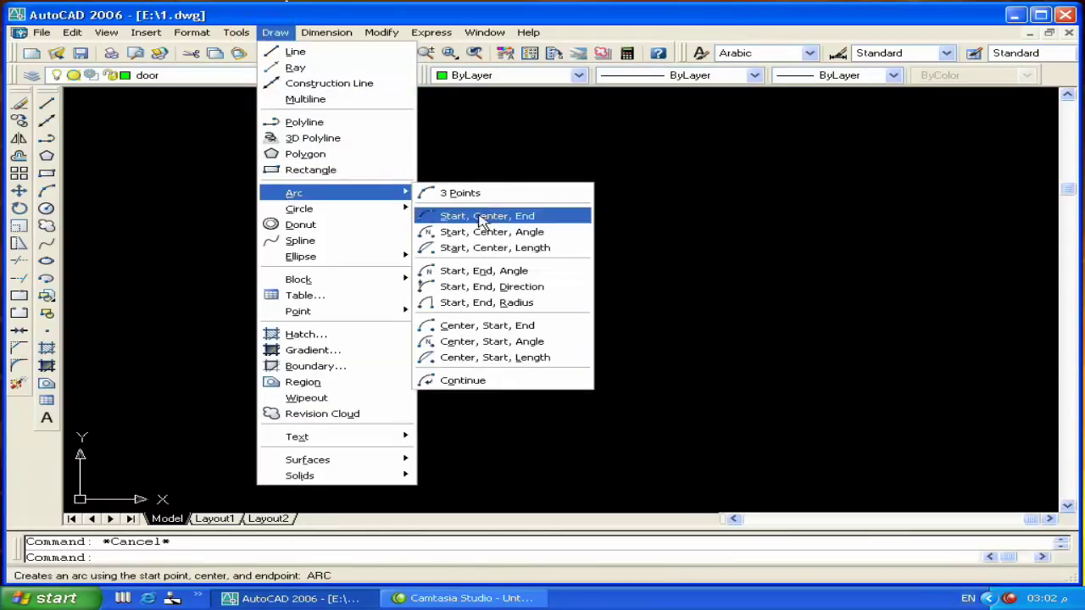
pyautogui.click(479, 217)
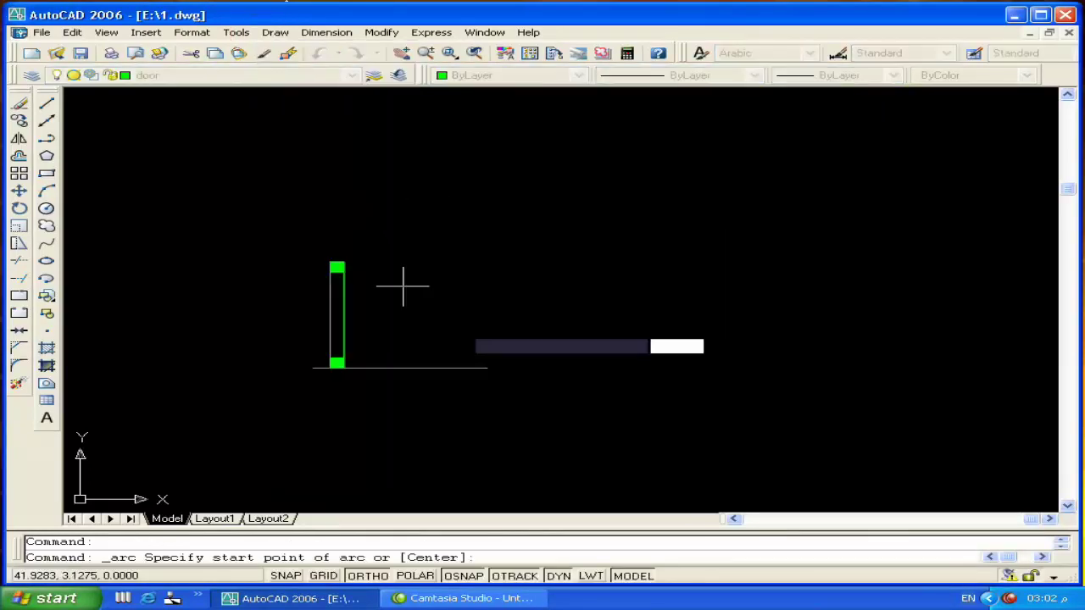
pyautogui.click(486, 368)
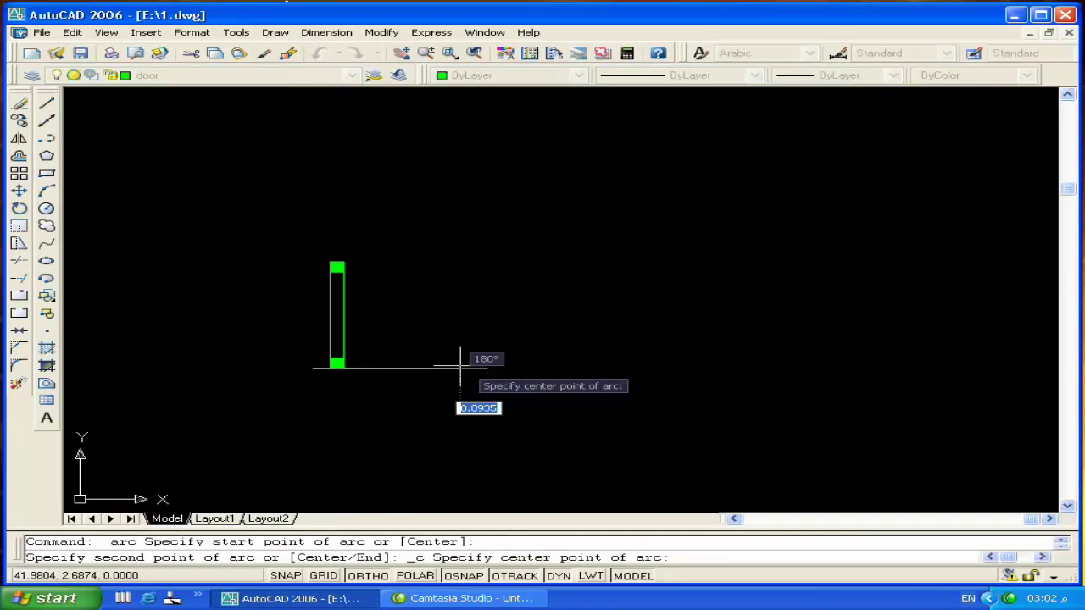
pyautogui.click(343, 368)
pyautogui.click(337, 262)
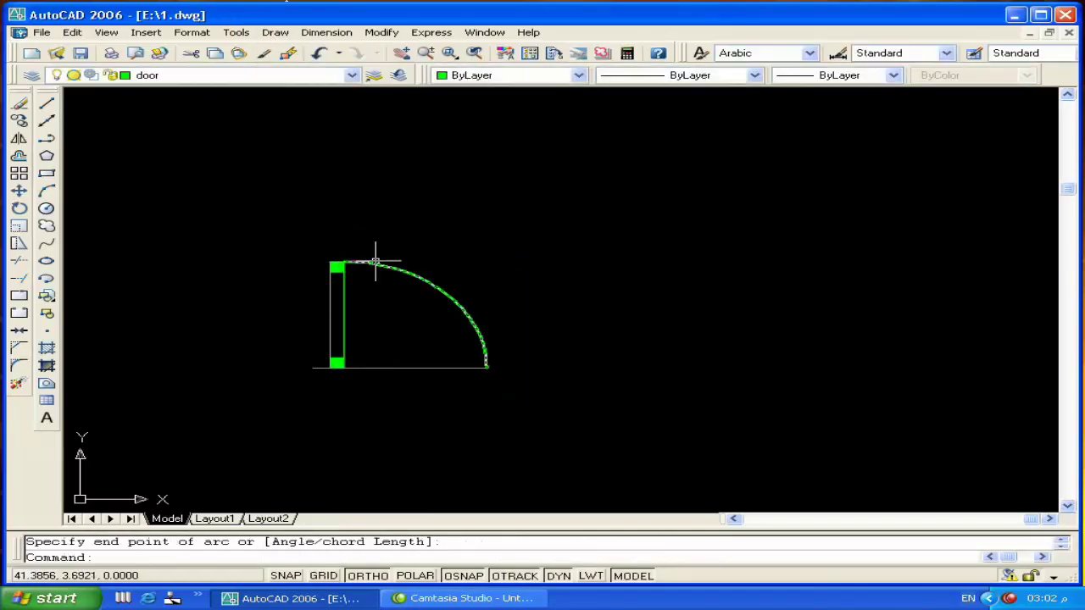
# Erase the temporary base line and start a line at the arc's lower end
pyautogui.click(430, 369)
pyautogui.press('Delete')
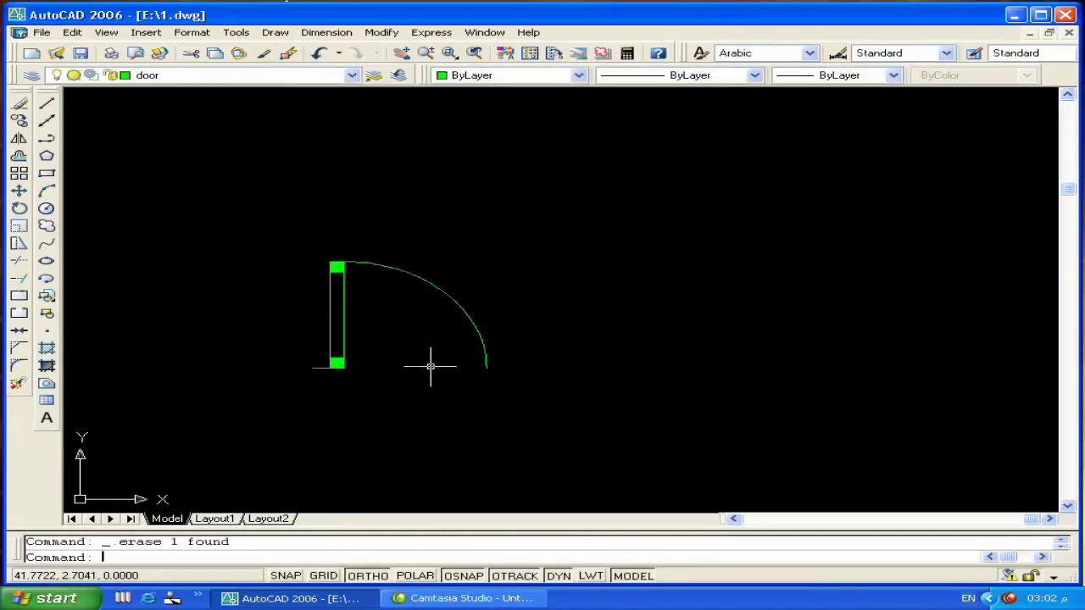
pyautogui.write('l')
pyautogui.press('Return')
pyautogui.click(486, 368)
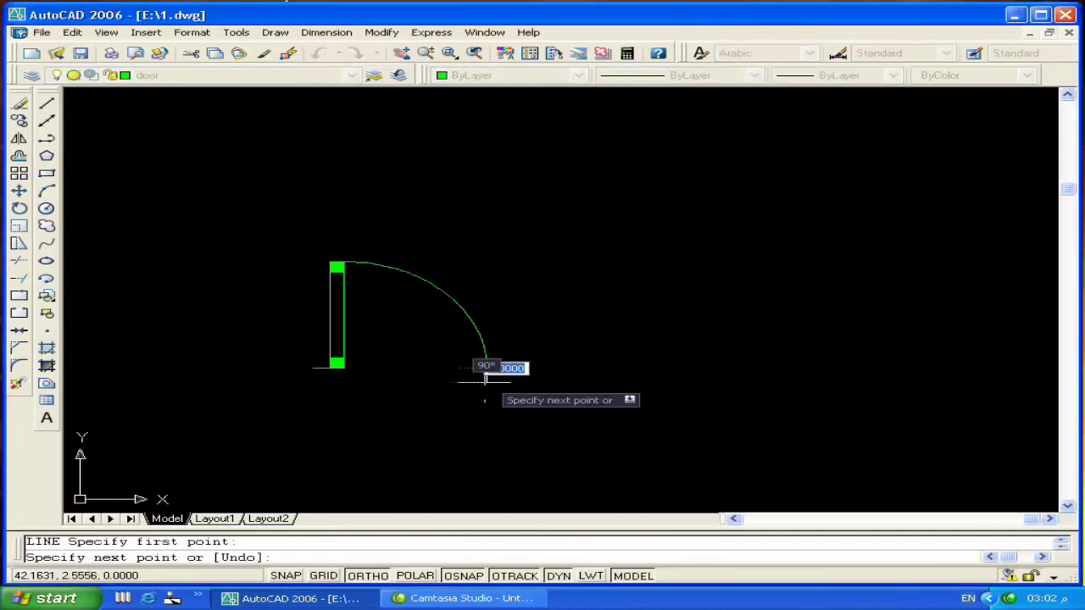
# Draw short jamb lines below the arc end (0.05) and leaf corner (0.2), then select the door
pyautogui.write('0.05')
pyautogui.press('Return')
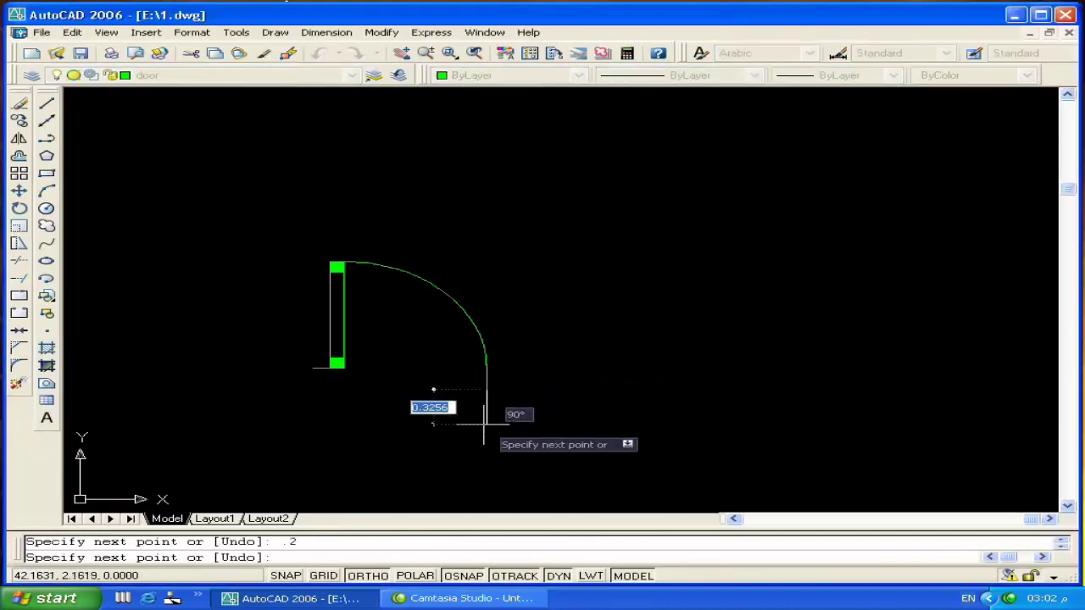
pyautogui.press('Return')
pyautogui.press('Return')
pyautogui.click(344, 370)
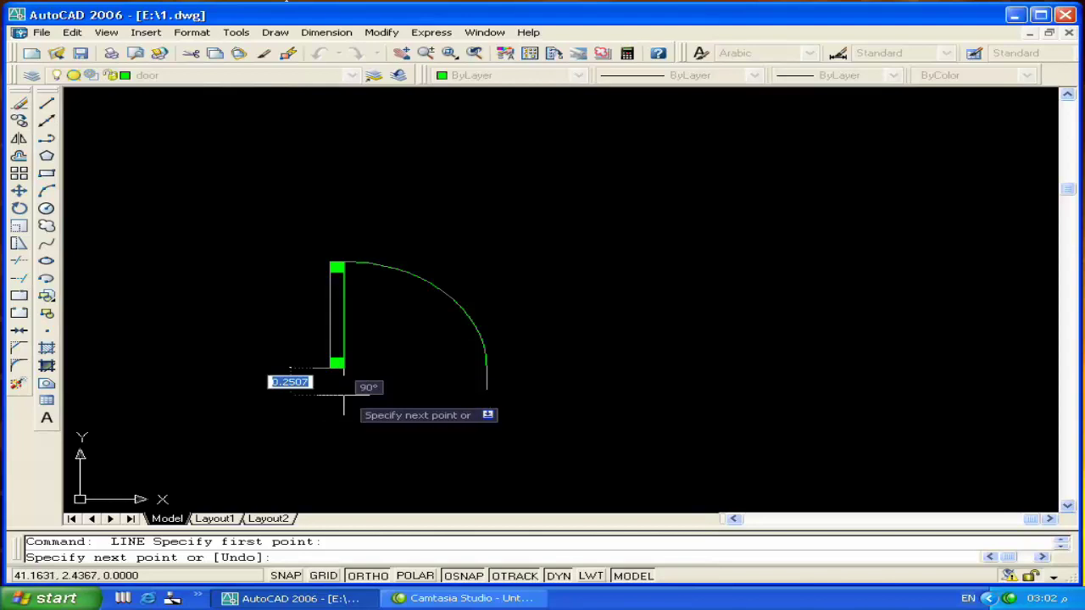
pyautogui.write('0.2')
pyautogui.press('Return')
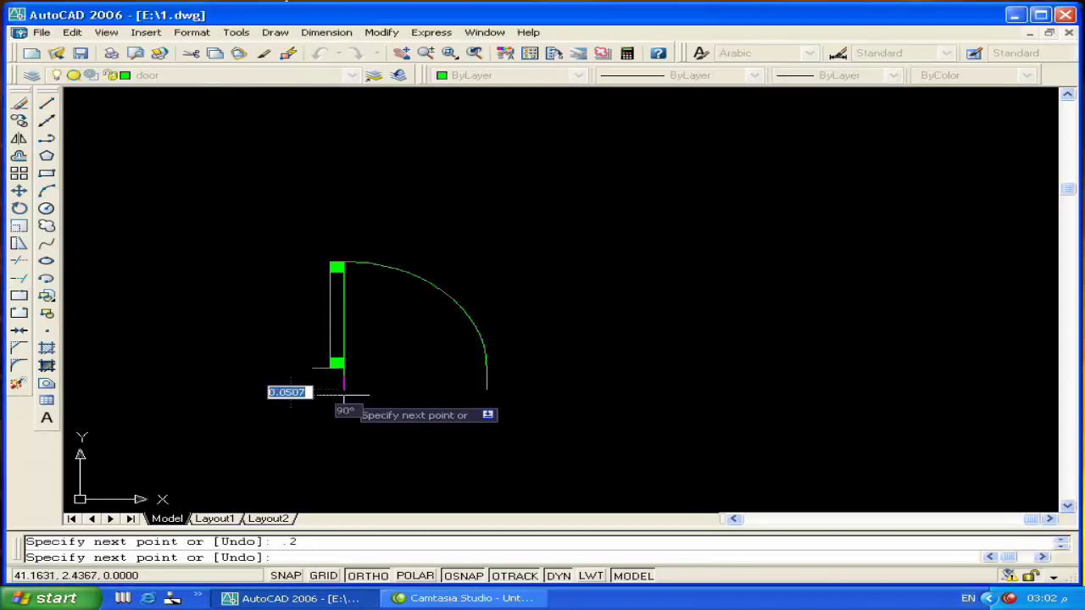
pyautogui.press('Return')
pyautogui.scroll(5, 489, 384)
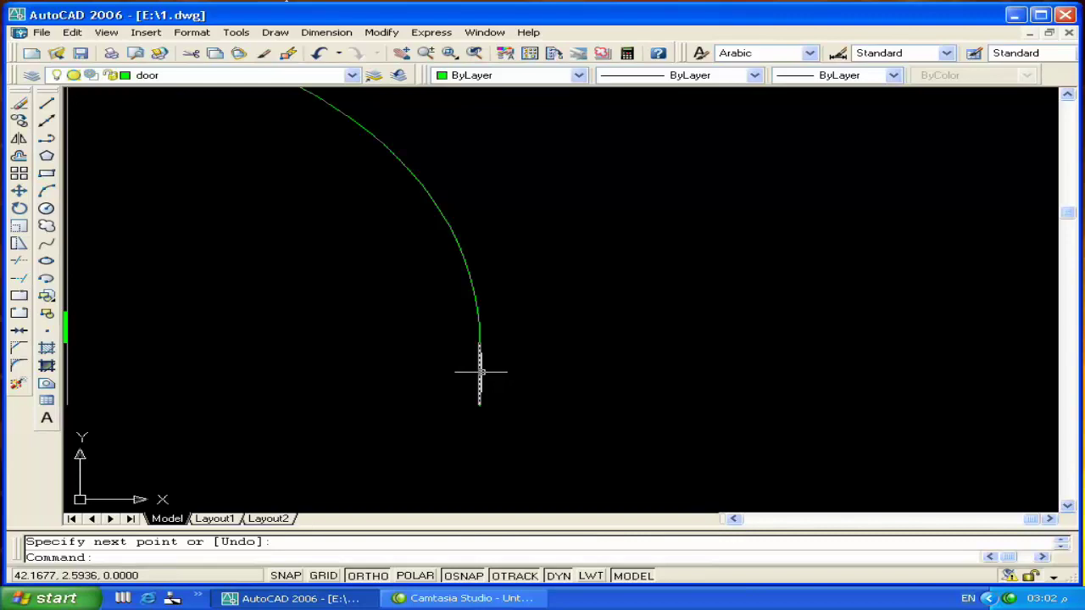
pyautogui.scroll(-5, 481, 371)
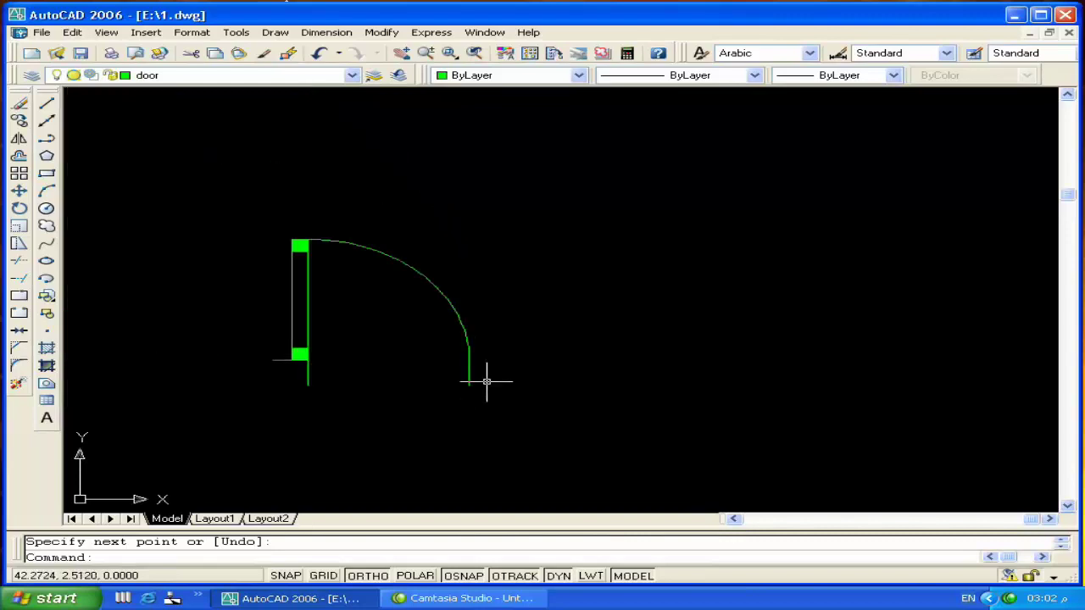
pyautogui.click(489, 382)
pyautogui.click(291, 418)
# Move the selected door lines onto the Walls layer
pyautogui.click(218, 75)
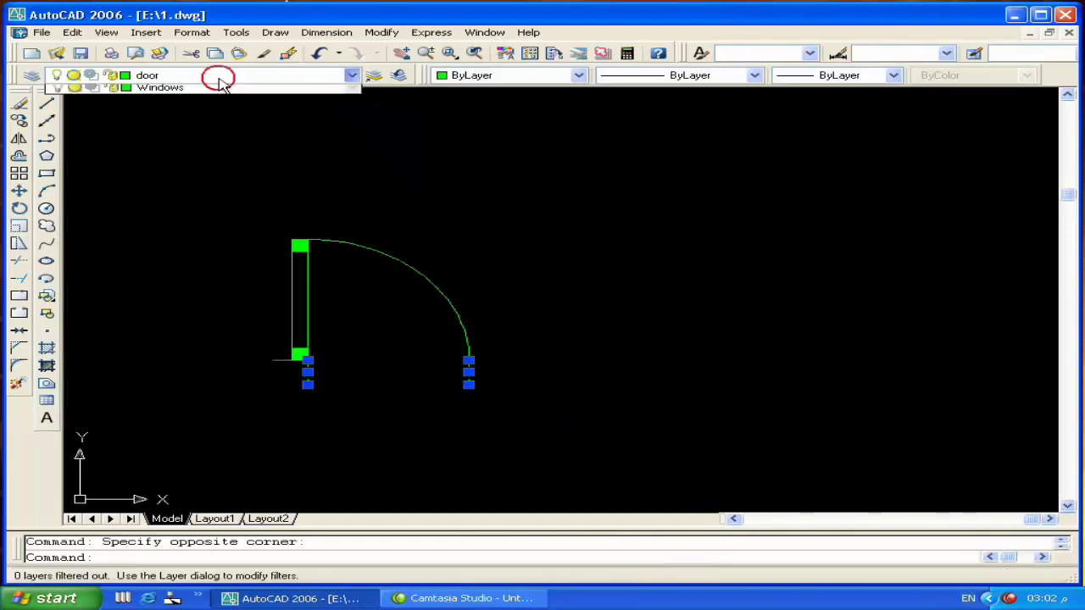
pyautogui.click(199, 231)
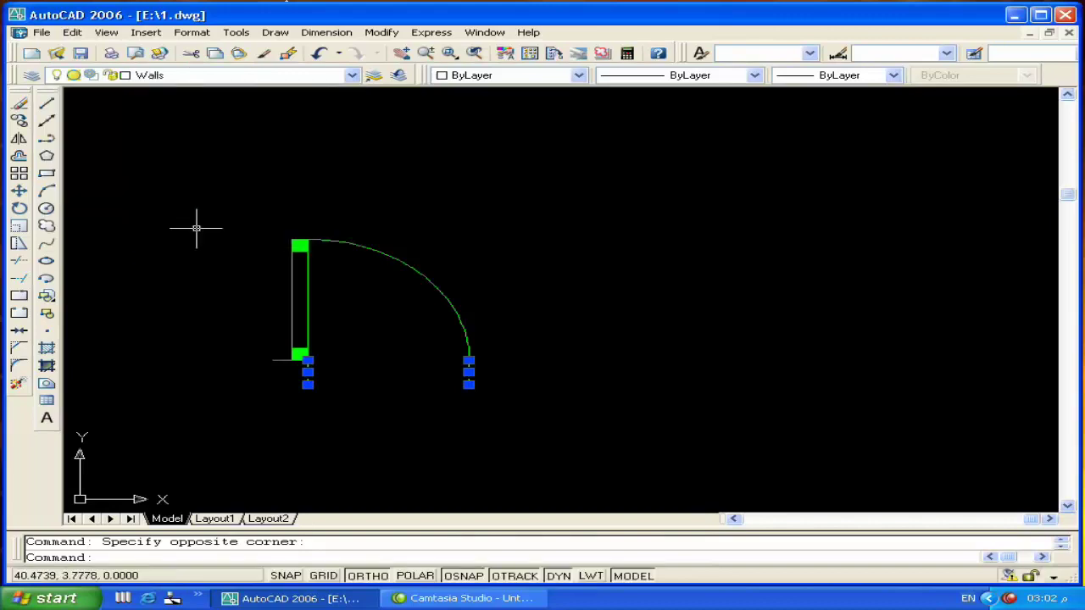
pyautogui.press('Escape')
pyautogui.moveTo(373, 335); pyautogui.dragTo(563, 323, button='middle')
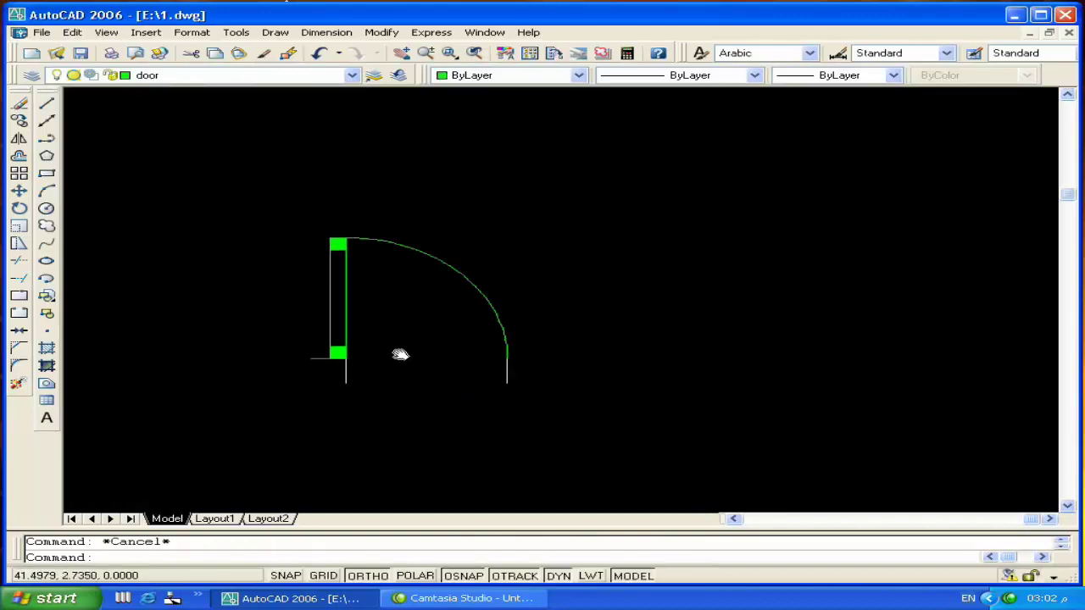
# Mirror the whole door to the left, keeping the original
pyautogui.write('mi')
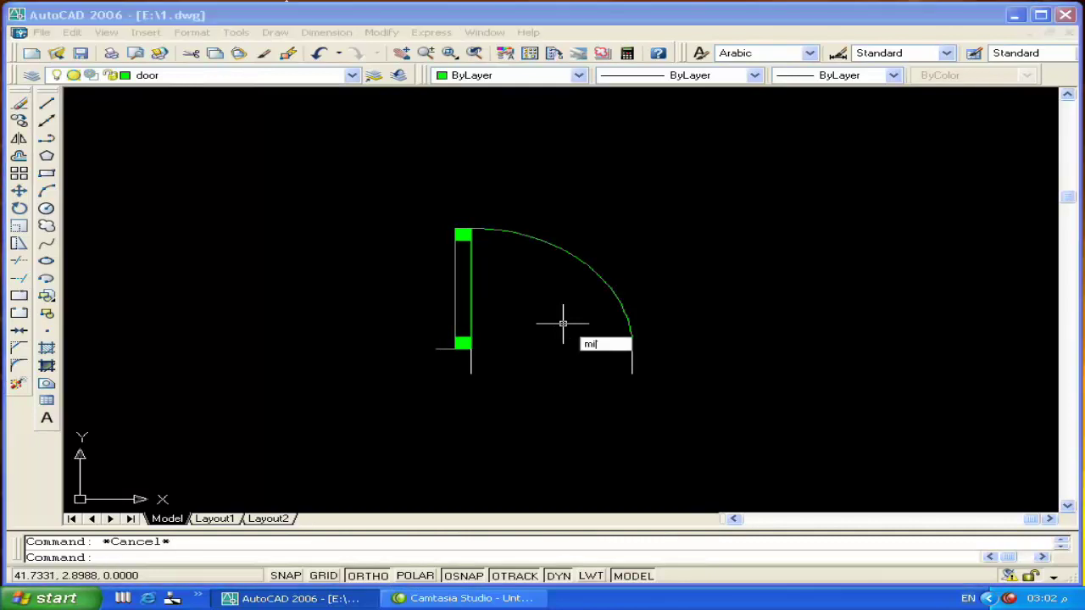
pyautogui.press('Return')
pyautogui.click(752, 204)
pyautogui.click(386, 393)
pyautogui.press('Return')
pyautogui.click(374, 203)
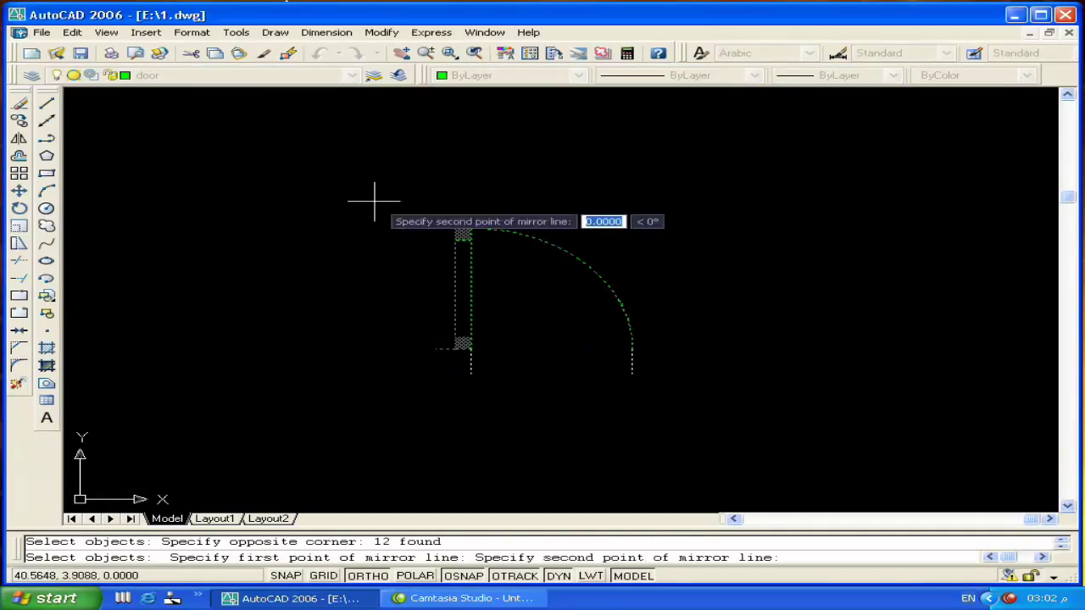
pyautogui.click(368, 411)
pyautogui.press('Return')
pyautogui.moveTo(368, 412); pyautogui.dragTo(456, 358, button='middle')
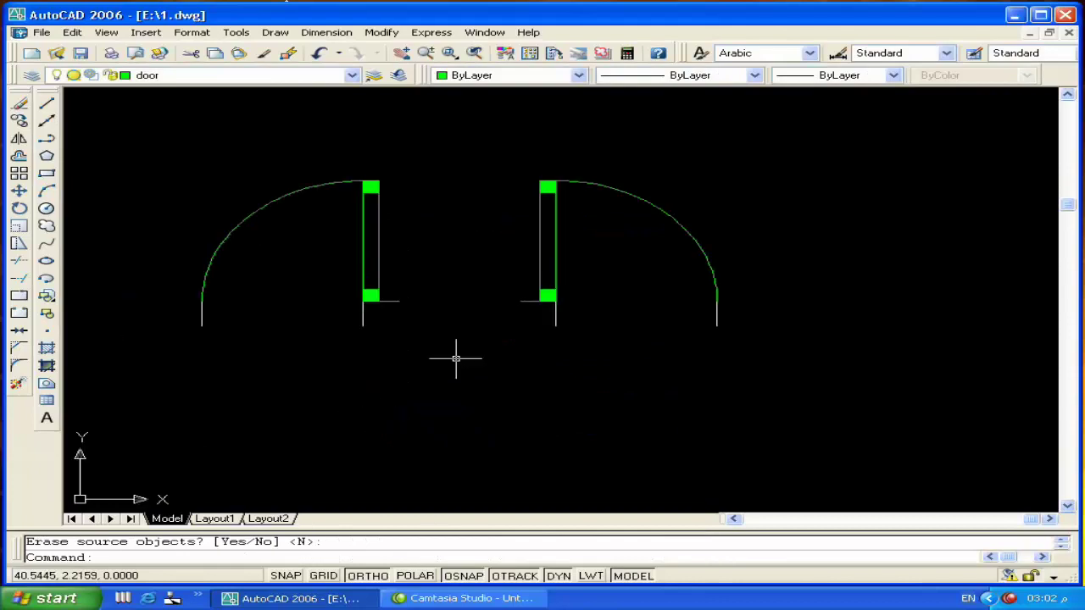
pyautogui.click(46, 313)
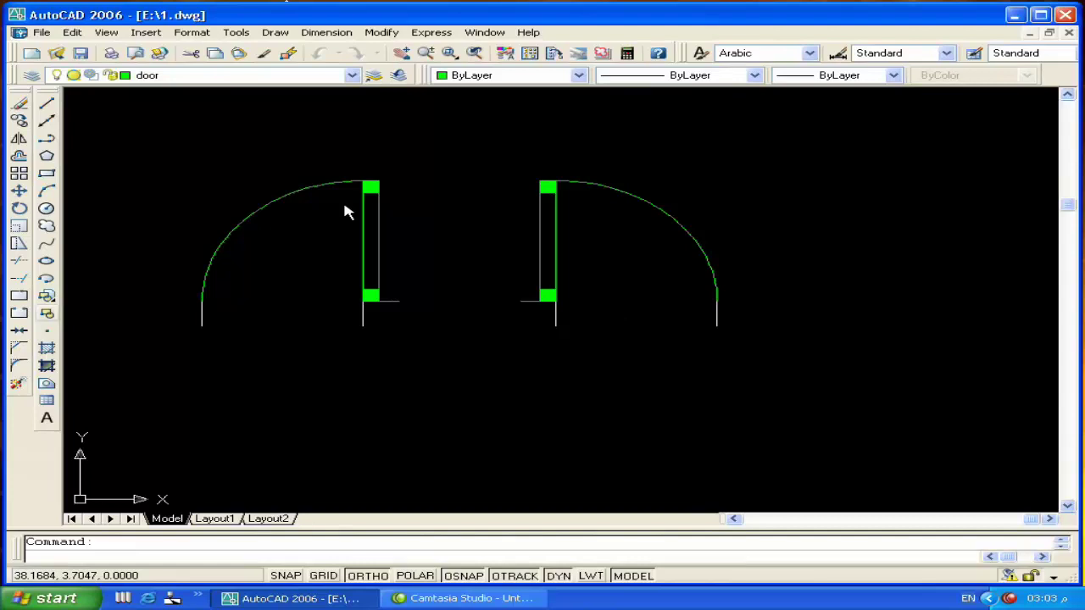
# Define a block from the left door, based at its hinge corner
pyautogui.click(408, 157)
pyautogui.write('Door R')
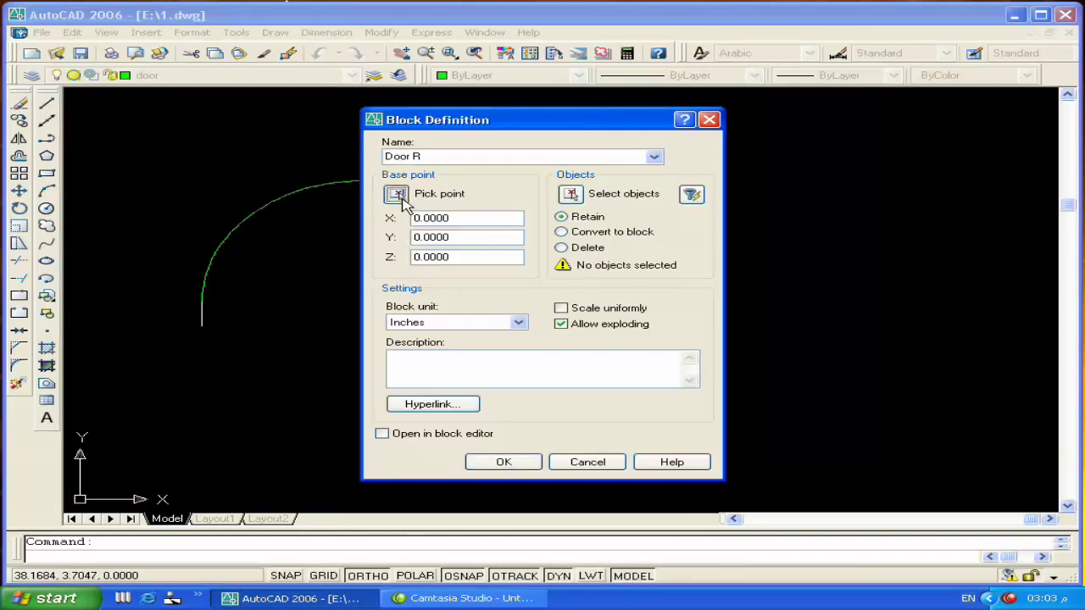
pyautogui.click(396, 193)
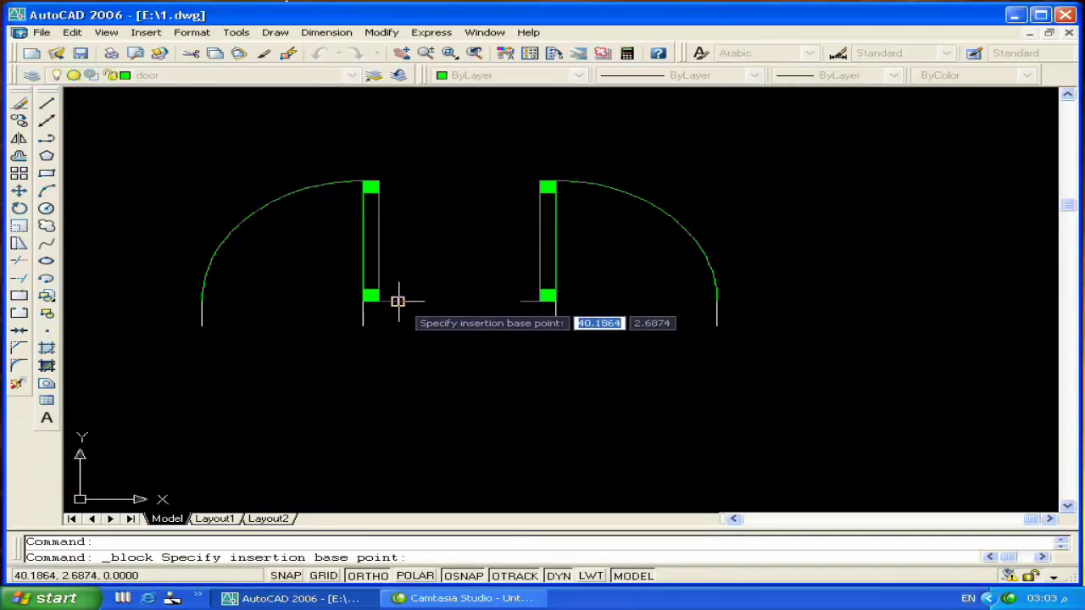
pyautogui.click(395, 301)
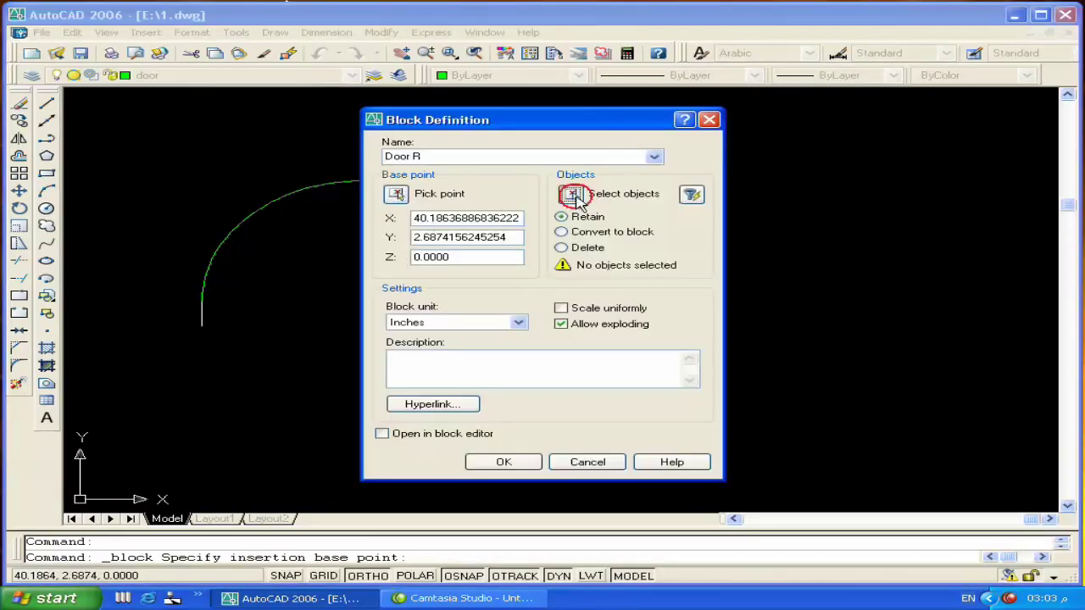
pyautogui.click(570, 194)
pyautogui.click(138, 366)
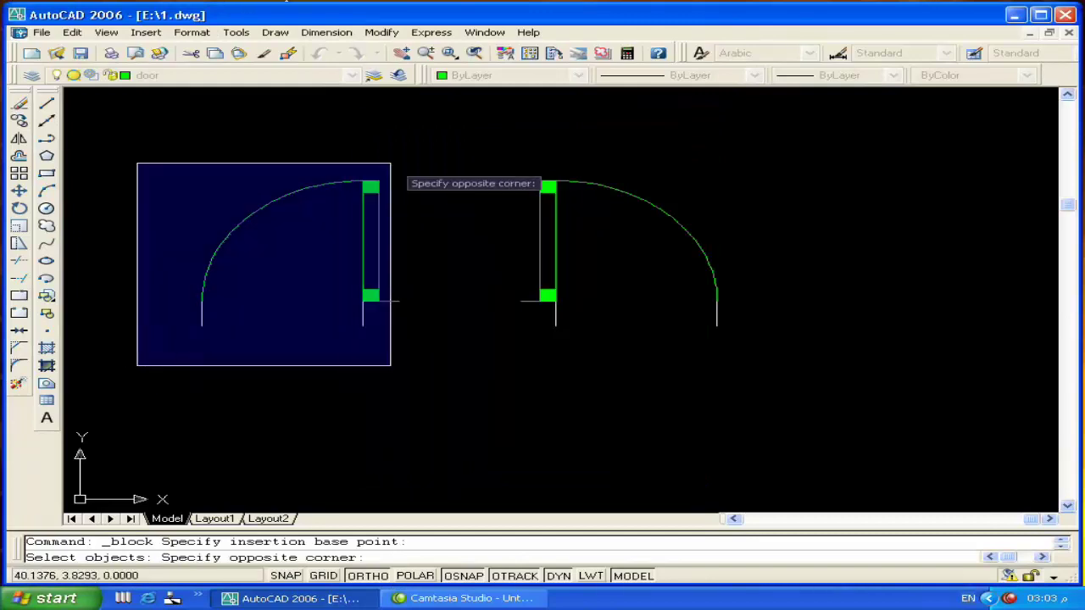
pyautogui.click(390, 164)
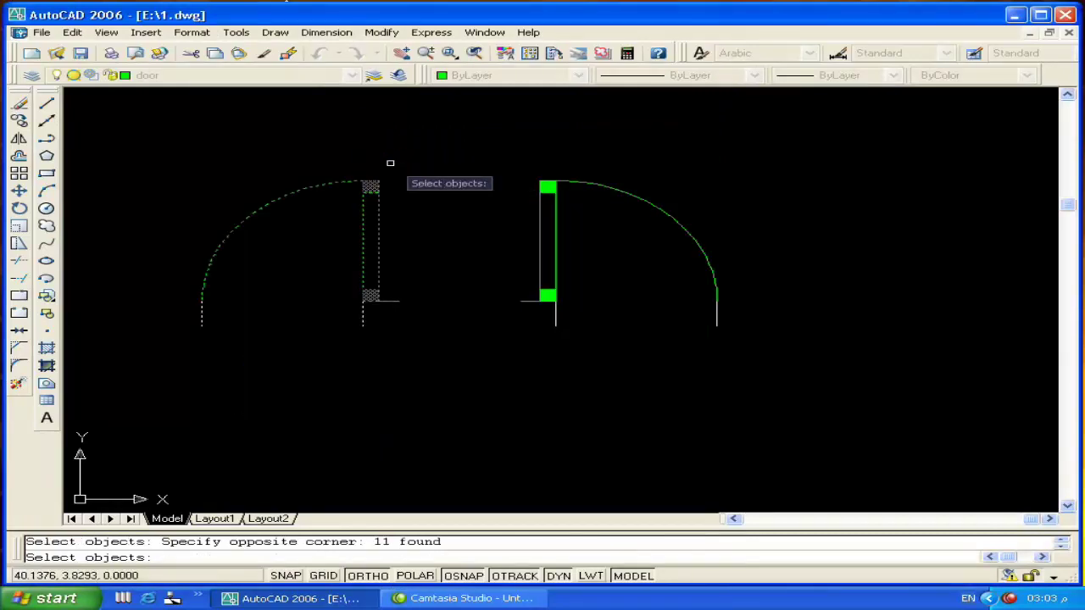
pyautogui.press('Return')
pyautogui.click(495, 458)
# Define block 'Door L' from the right door, then select both doors
pyautogui.press('Return')
pyautogui.write('Door L')
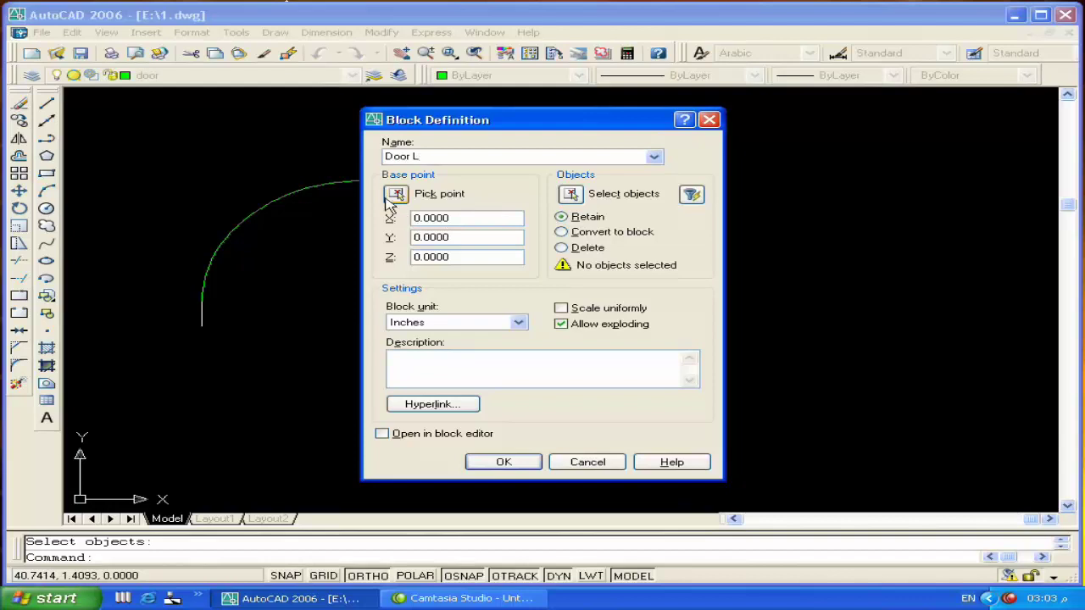
pyautogui.click(392, 195)
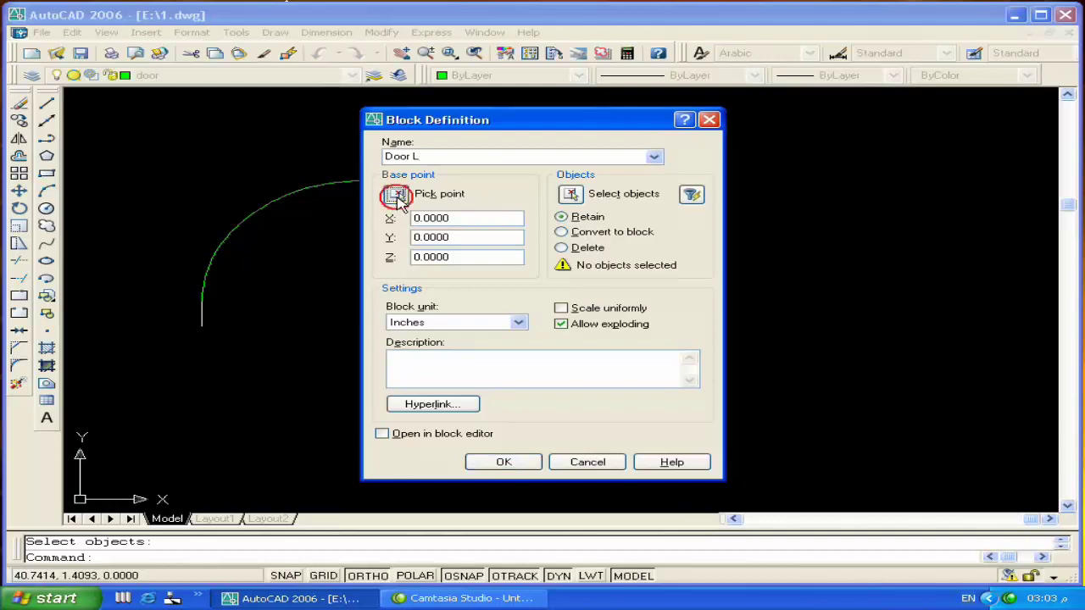
pyautogui.click(518, 301)
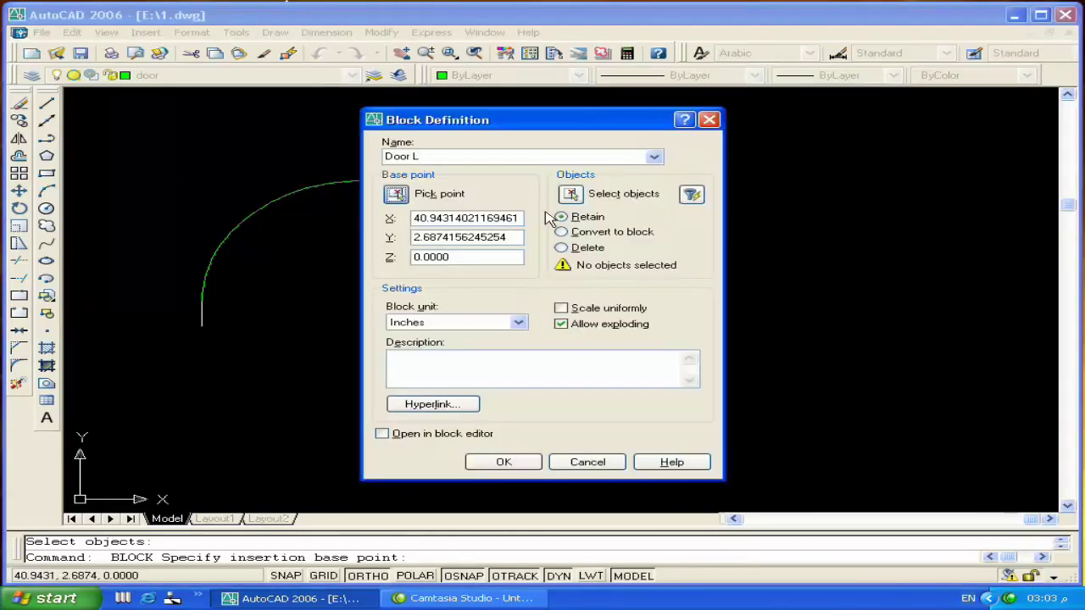
pyautogui.click(570, 194)
pyautogui.click(529, 349)
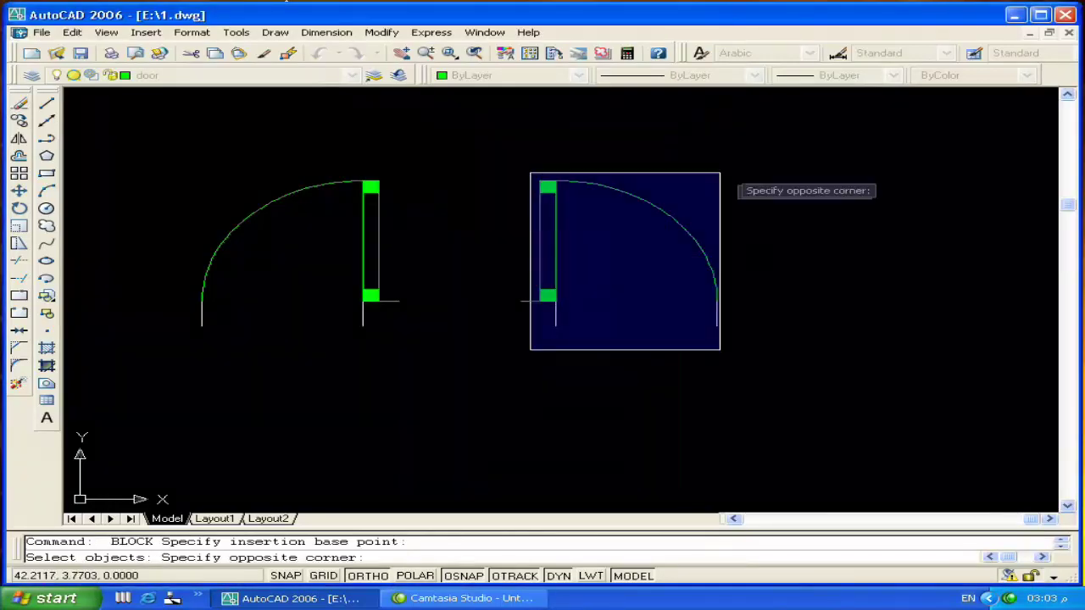
pyautogui.click(720, 173)
pyautogui.press('Return')
pyautogui.click(507, 459)
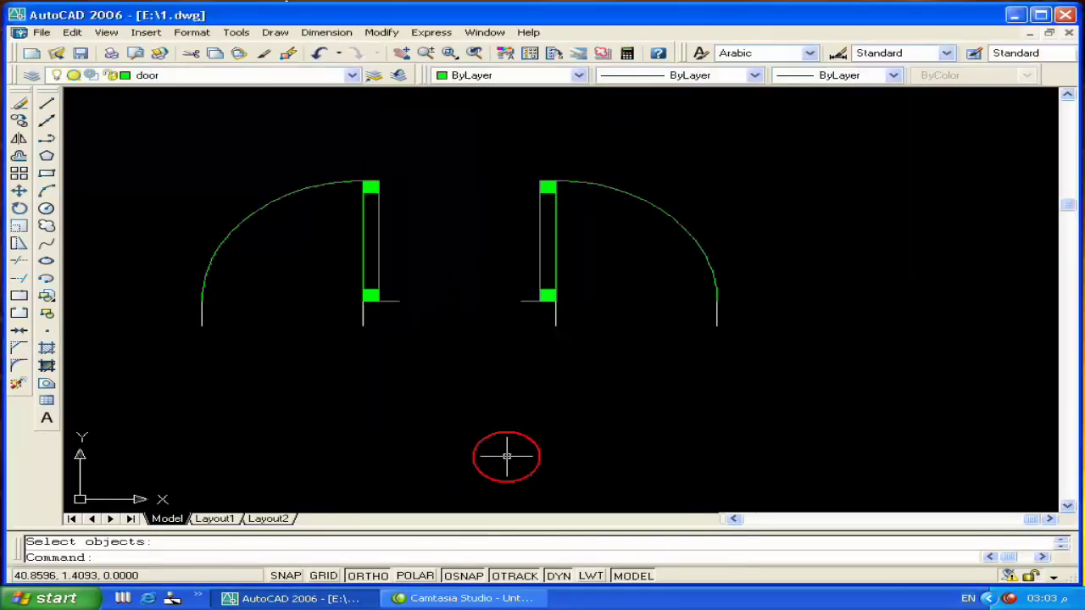
pyautogui.click(786, 150)
pyautogui.click(196, 394)
# Erase the two sample doors and bring the floor plan's grid bubbles and dimensions into view
pyautogui.press('Delete')
pyautogui.moveTo(197, 394)
pyautogui.mouseDown(button='middle')
pyautogui.moveTo(404, 281)
pyautogui.moveTo(574, 286)
pyautogui.mouseUp(button='middle')
pyautogui.moveTo(376, 310); pyautogui.dragTo(708, 267, button='middle')
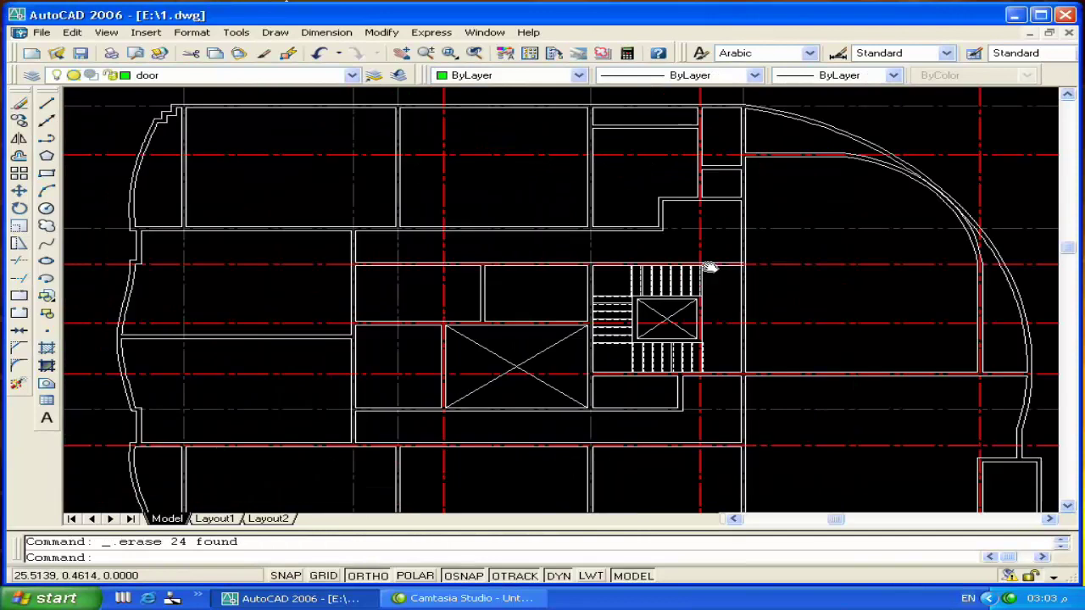
pyautogui.moveTo(300, 192); pyautogui.dragTo(418, 192, button='middle')
pyautogui.moveTo(311, 153); pyautogui.dragTo(310, 224, button='middle')
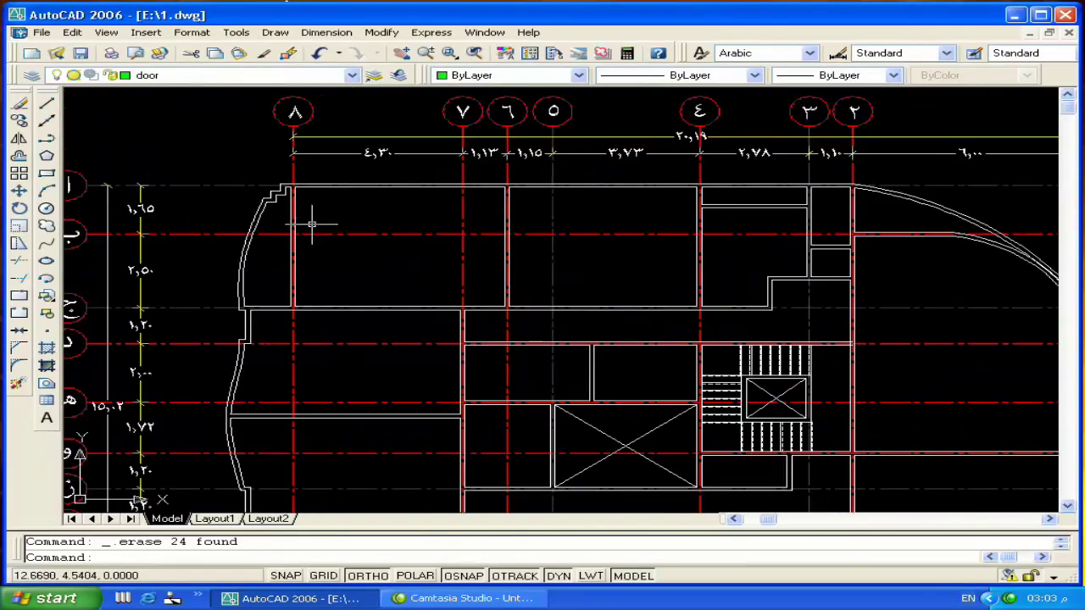
pyautogui.scroll(3, 511, 319)
pyautogui.scroll(3, 491, 290)
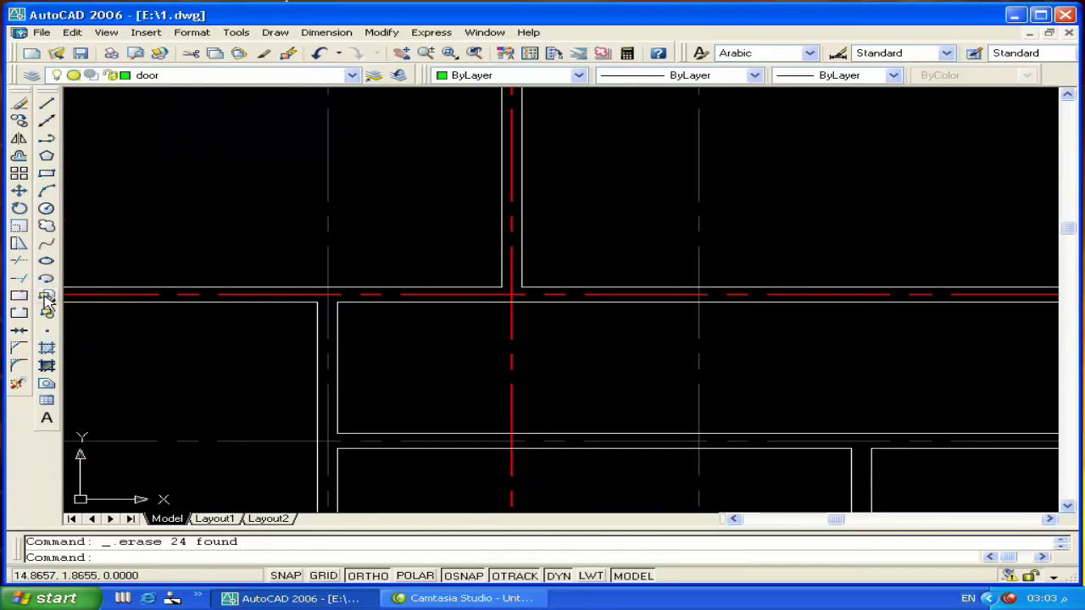
# Insert the Door R block at 0.9 scale and 0 rotation into the wall opening
pyautogui.click(47, 296)
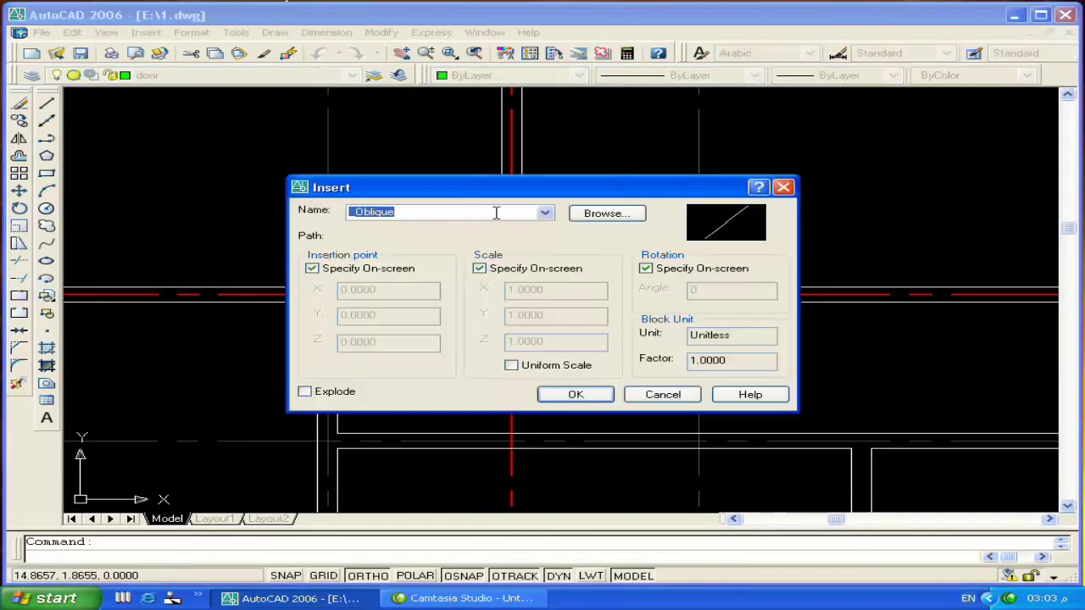
pyautogui.click(548, 218)
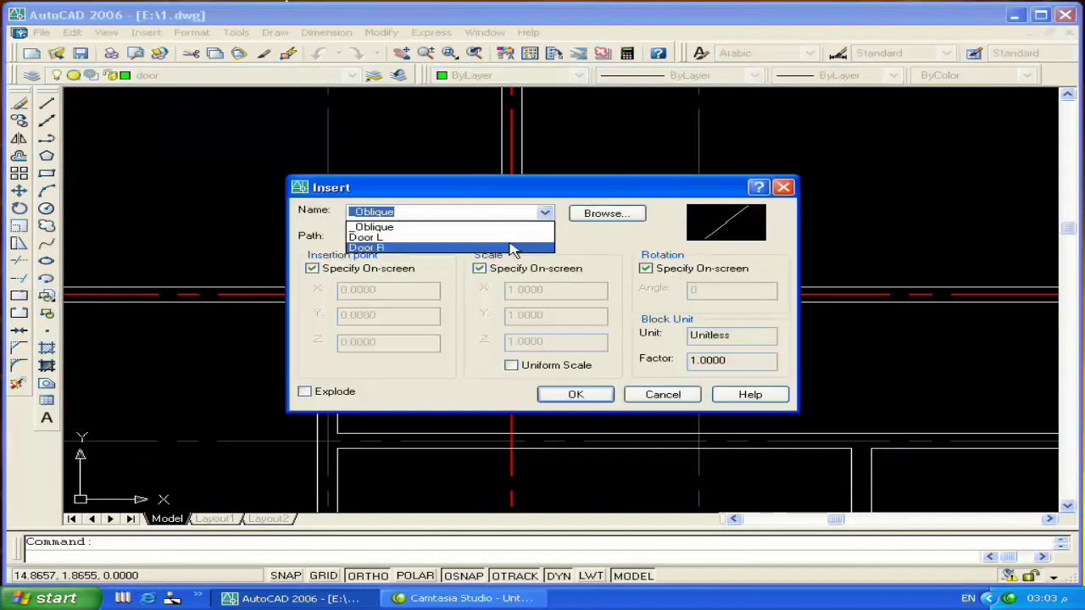
pyautogui.click(514, 245)
pyautogui.click(548, 402)
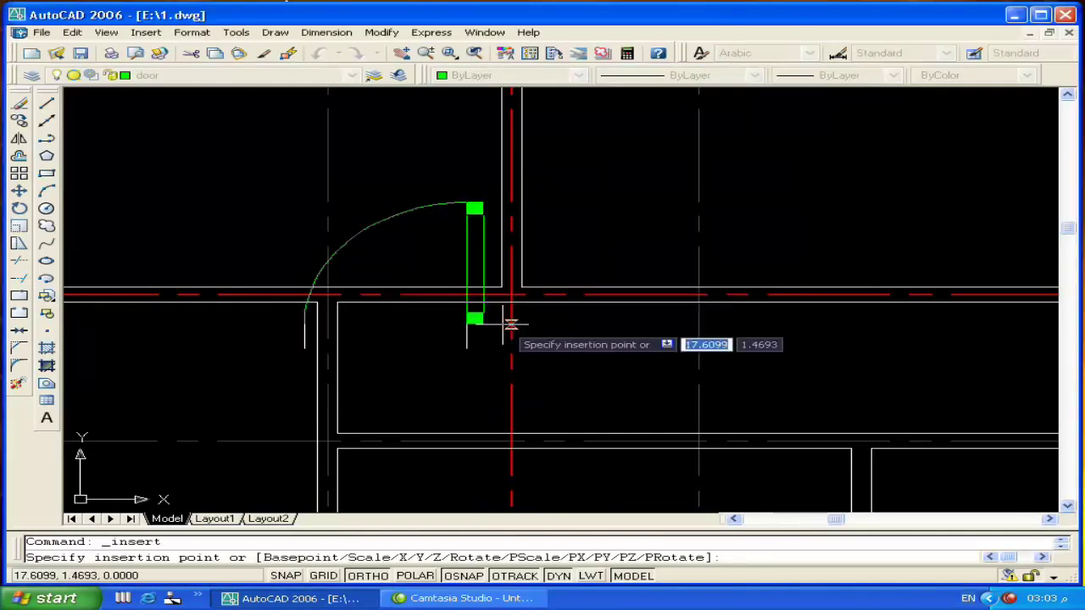
pyautogui.click(509, 290)
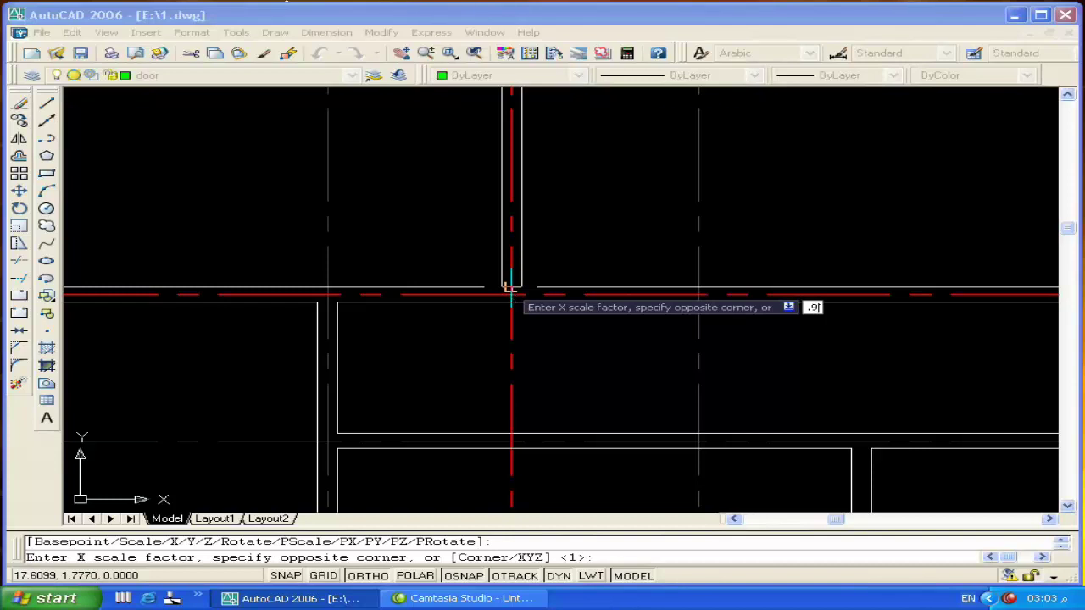
pyautogui.press('Return')
pyautogui.press('Return')
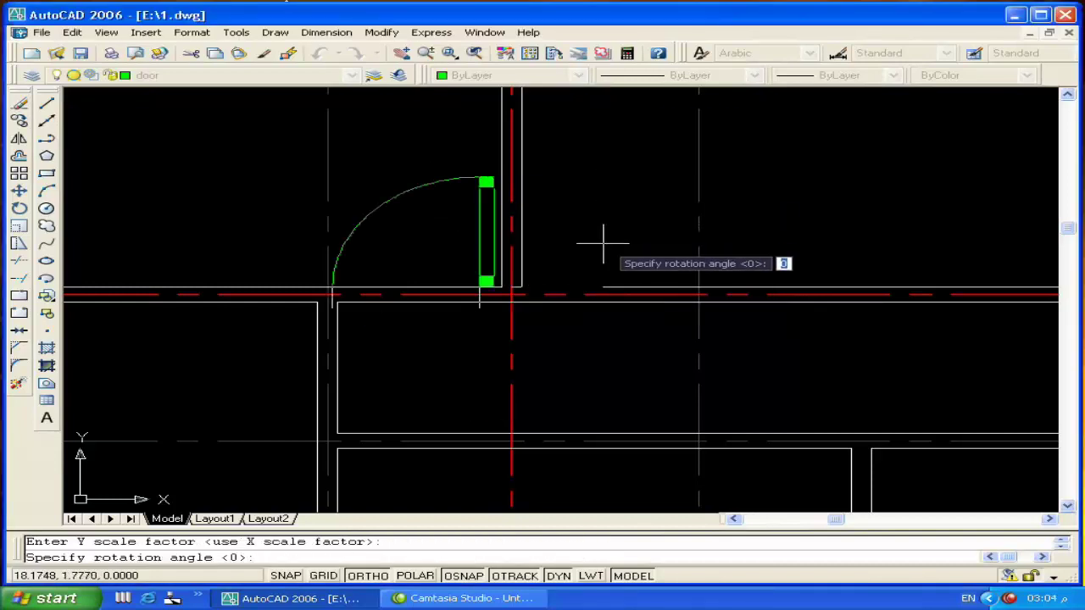
pyautogui.press('Return')
pyautogui.moveTo(509, 373); pyautogui.dragTo(438, 356, button='middle')
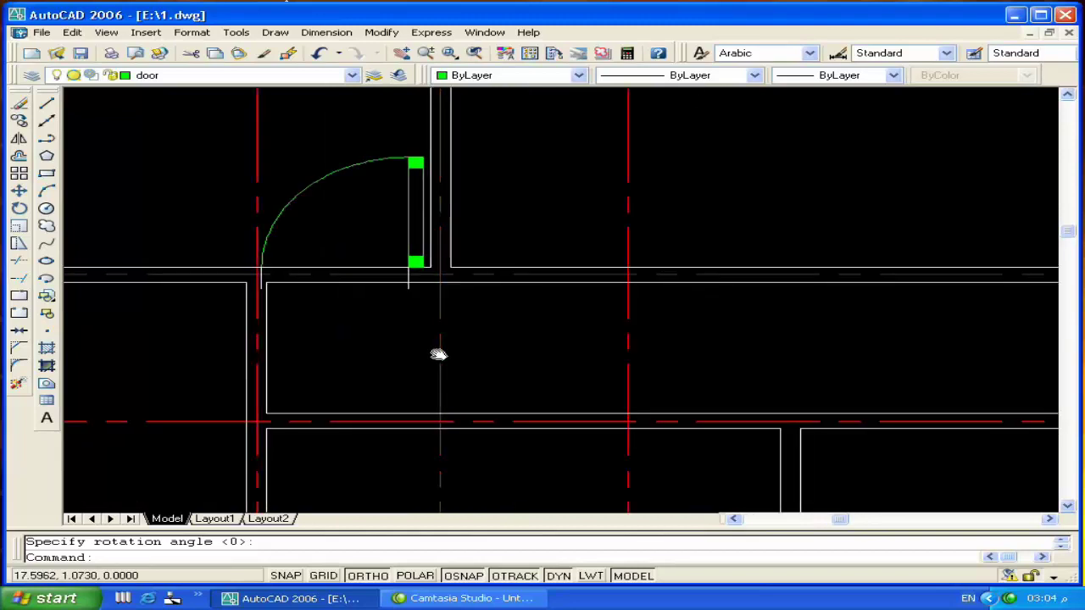
pyautogui.moveTo(303, 344)
pyautogui.mouseDown(button='middle')
pyautogui.moveTo(426, 232)
pyautogui.moveTo(364, 275)
pyautogui.mouseUp(button='middle')
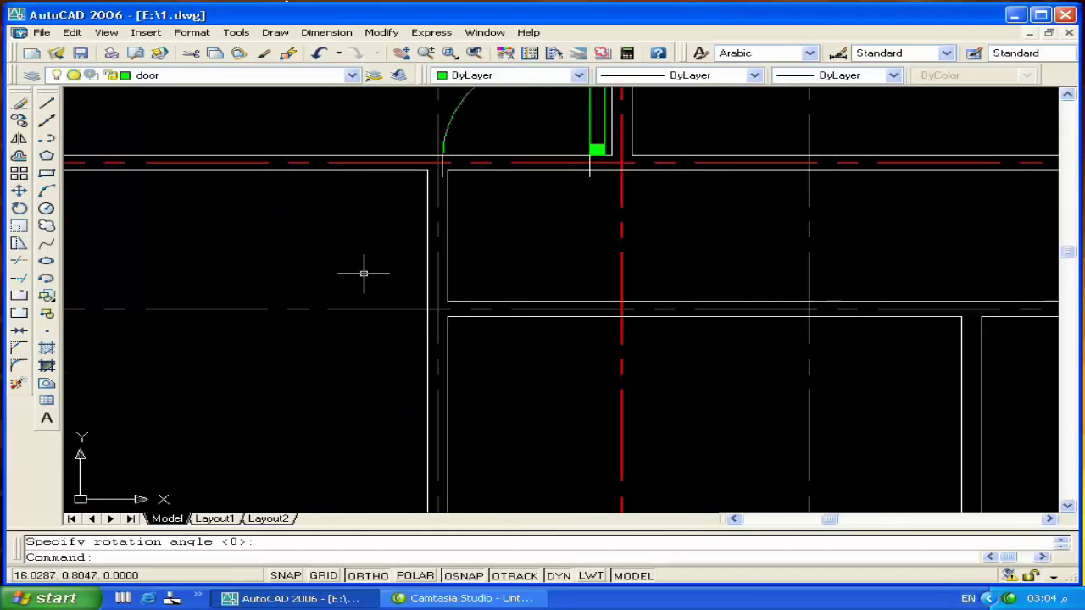
# Insert another Door R block at the wall corner with default scale and rotation
pyautogui.moveTo(407, 184); pyautogui.dragTo(399, 203, button='middle')
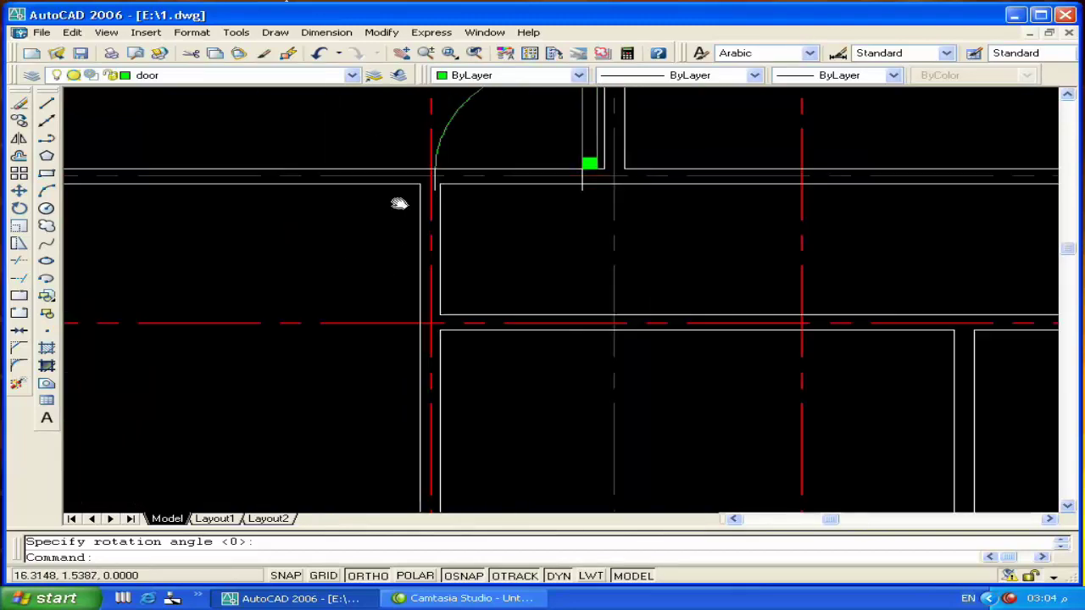
pyautogui.press('Return')
pyautogui.click(559, 394)
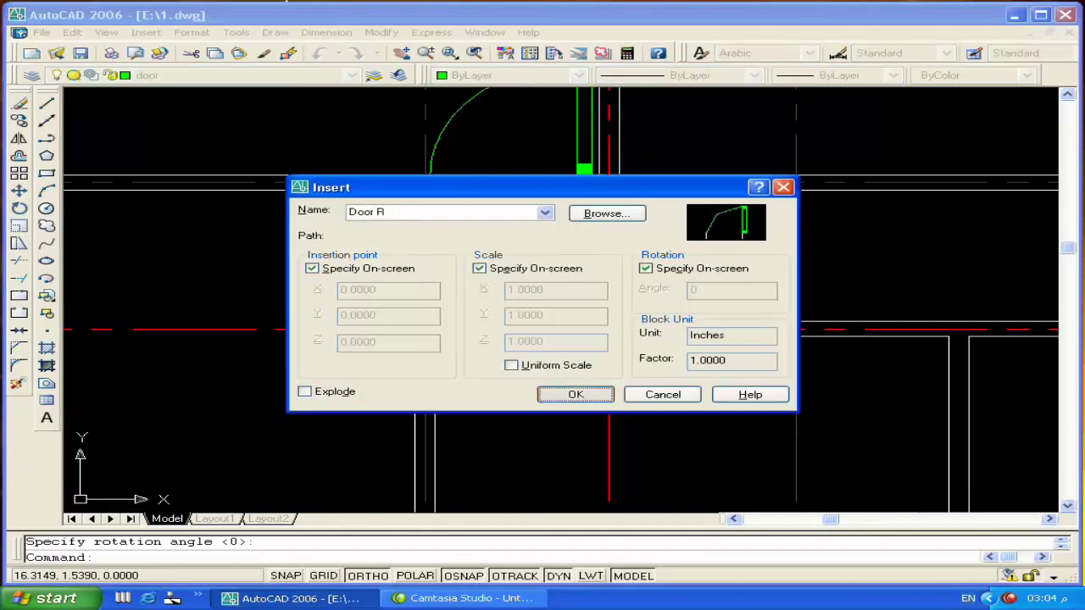
pyautogui.click(415, 190)
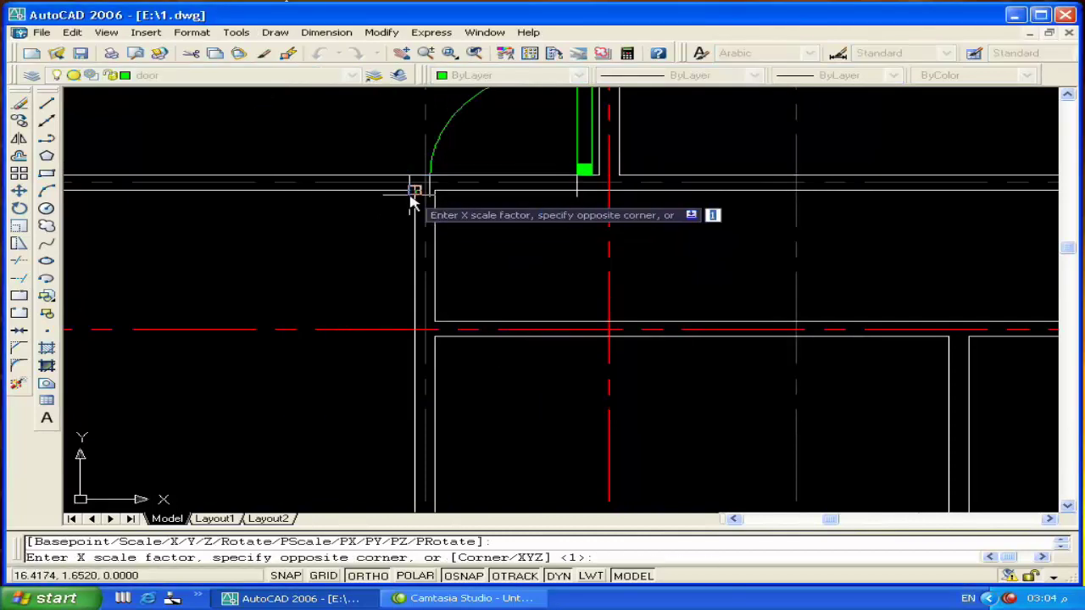
pyautogui.press('Return')
pyautogui.press('Return')
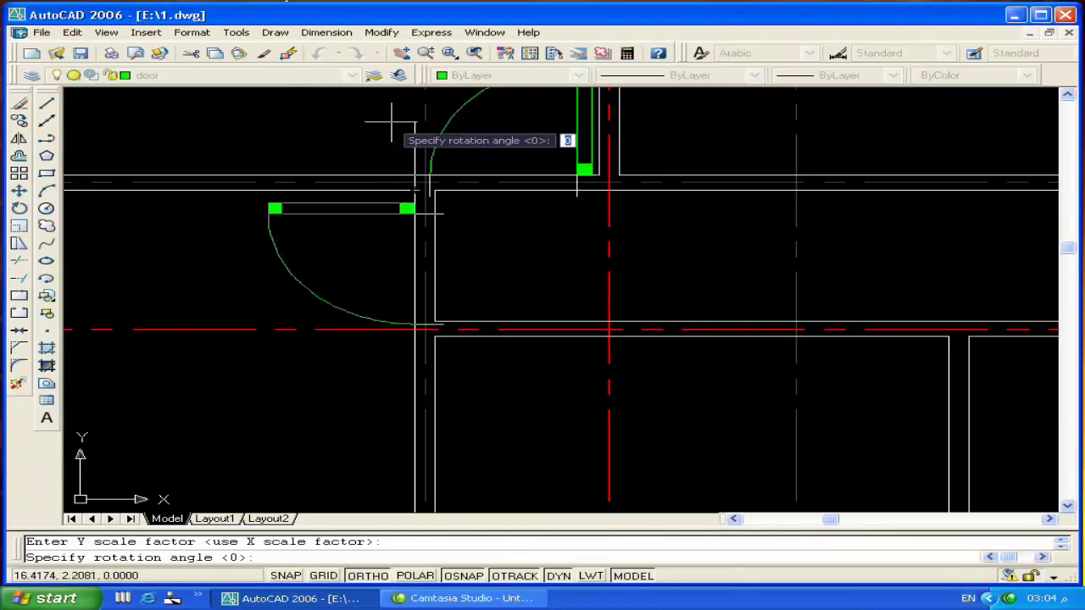
pyautogui.press('Return')
pyautogui.scroll(-1, 416, 295)
pyautogui.scroll(-3, 243, 314)
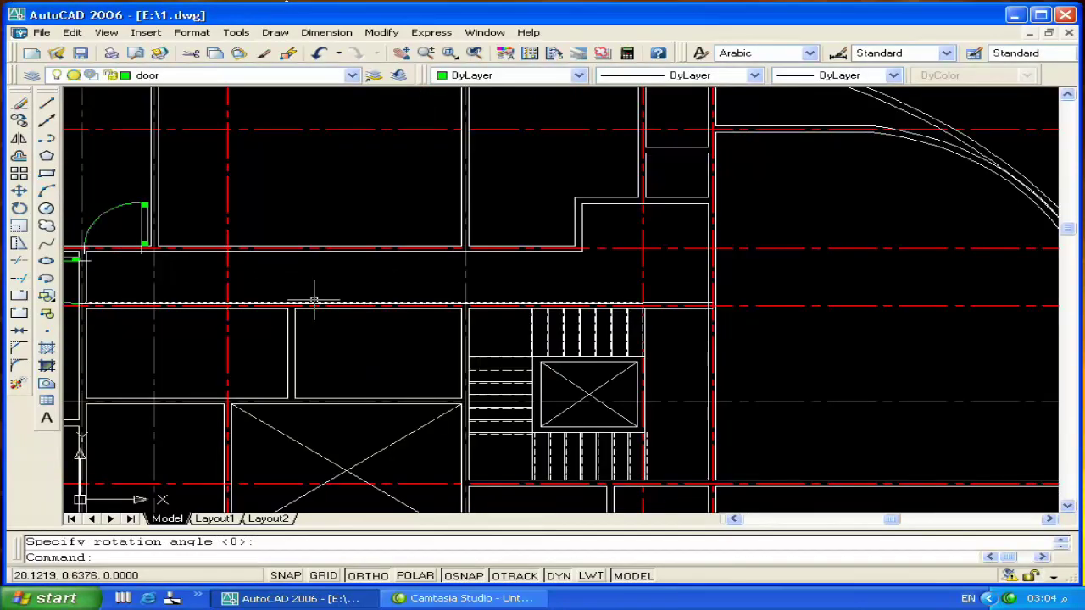
pyautogui.scroll(3, 313, 299)
# Insert a Door L block beside the first door with X scale -1 and rotation 0
pyautogui.press('Return')
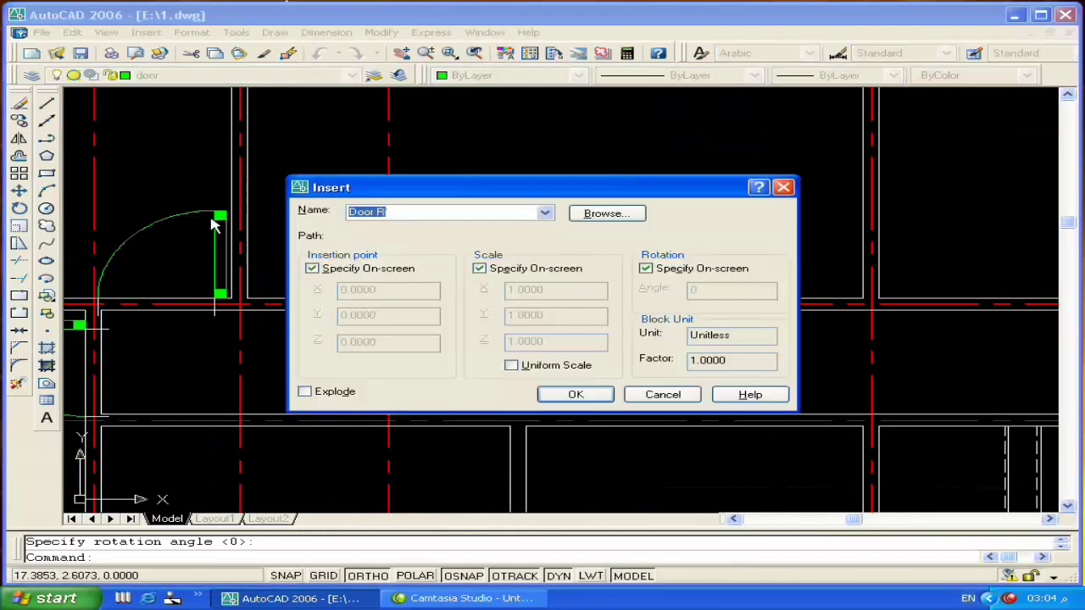
pyautogui.click(544, 214)
pyautogui.click(497, 245)
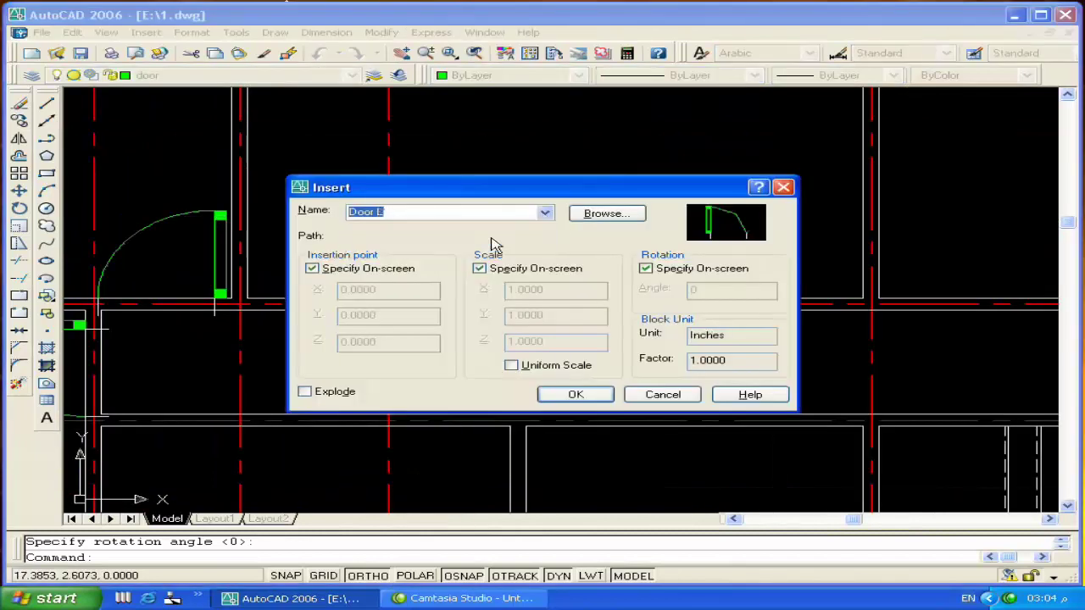
pyautogui.click(574, 395)
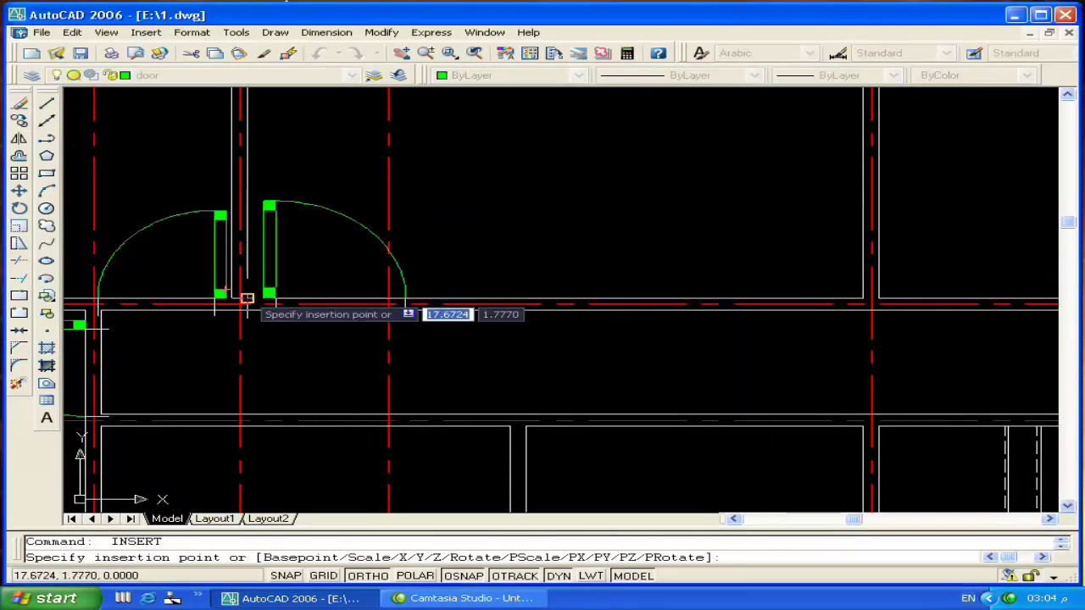
pyautogui.click(247, 299)
pyautogui.write('-1')
pyautogui.press('Return')
pyautogui.press('Return')
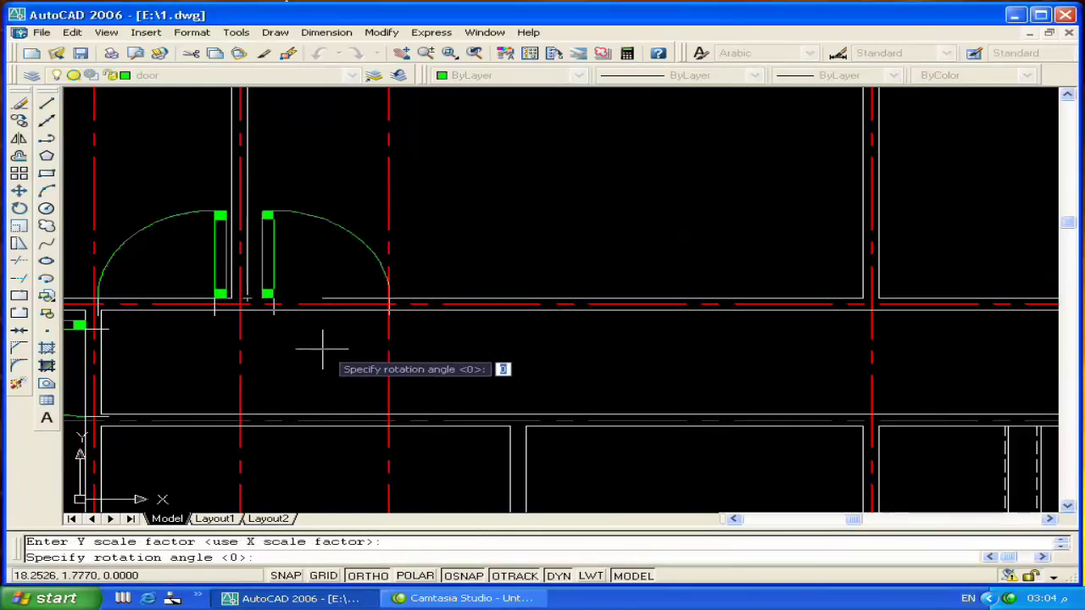
pyautogui.press('Return')
pyautogui.scroll(-5, 370, 303)
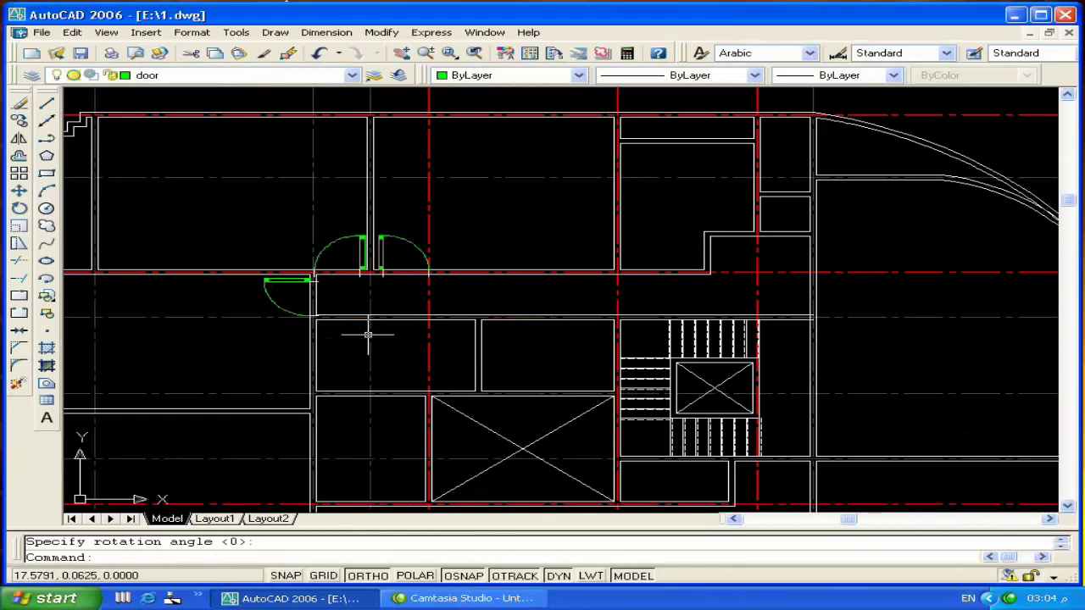
pyautogui.scroll(1, 368, 336)
pyautogui.moveTo(426, 338); pyautogui.dragTo(389, 338, button='middle')
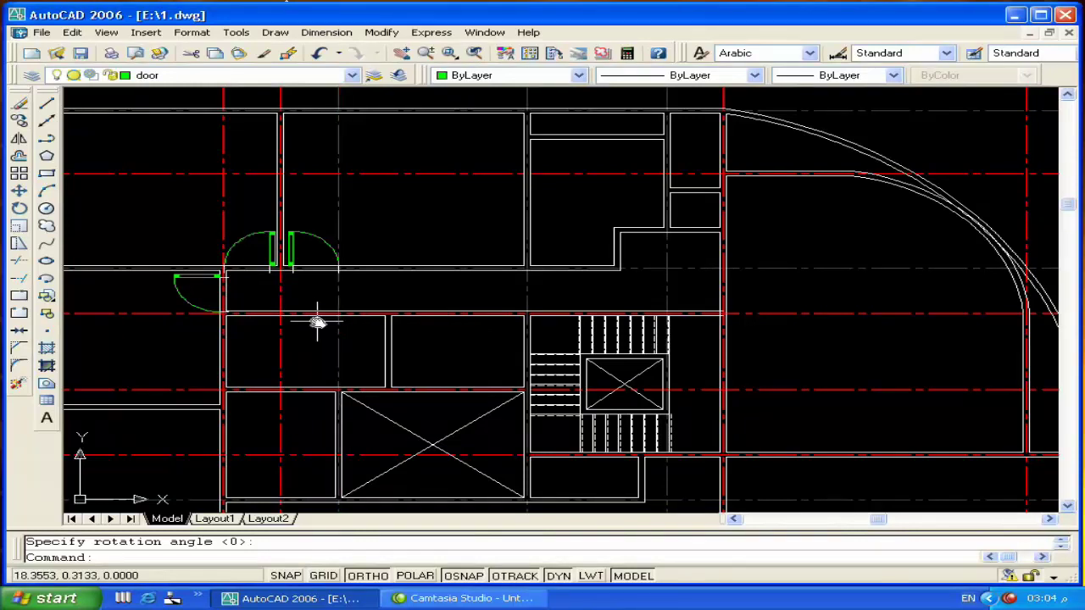
pyautogui.moveTo(317, 323); pyautogui.dragTo(392, 312, button='middle')
pyautogui.scroll(1, 377, 313)
pyautogui.scroll(1, 376, 310)
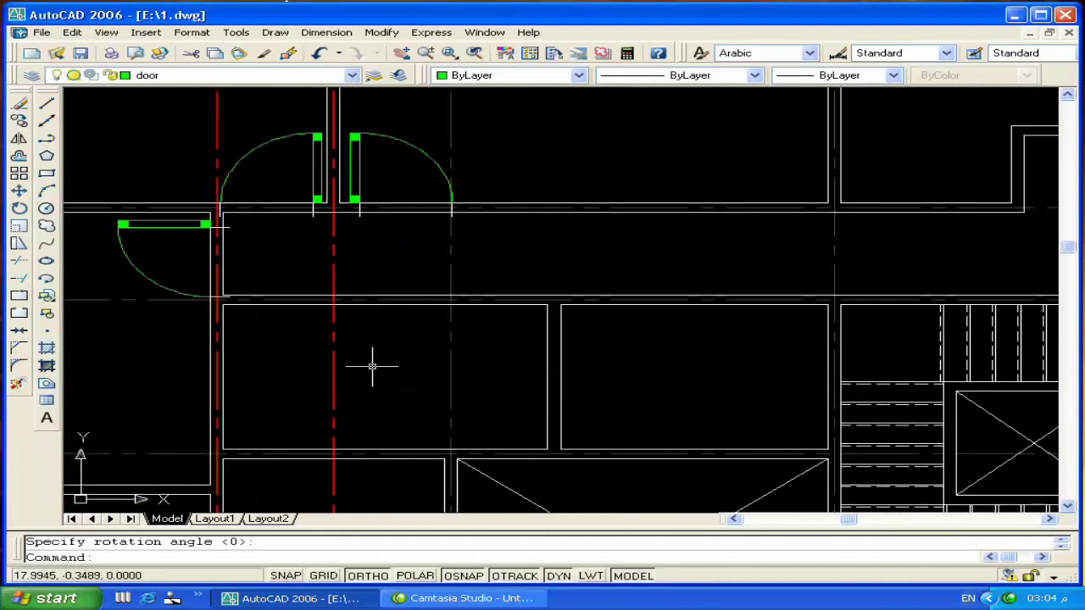
pyautogui.scroll(1, 407, 339)
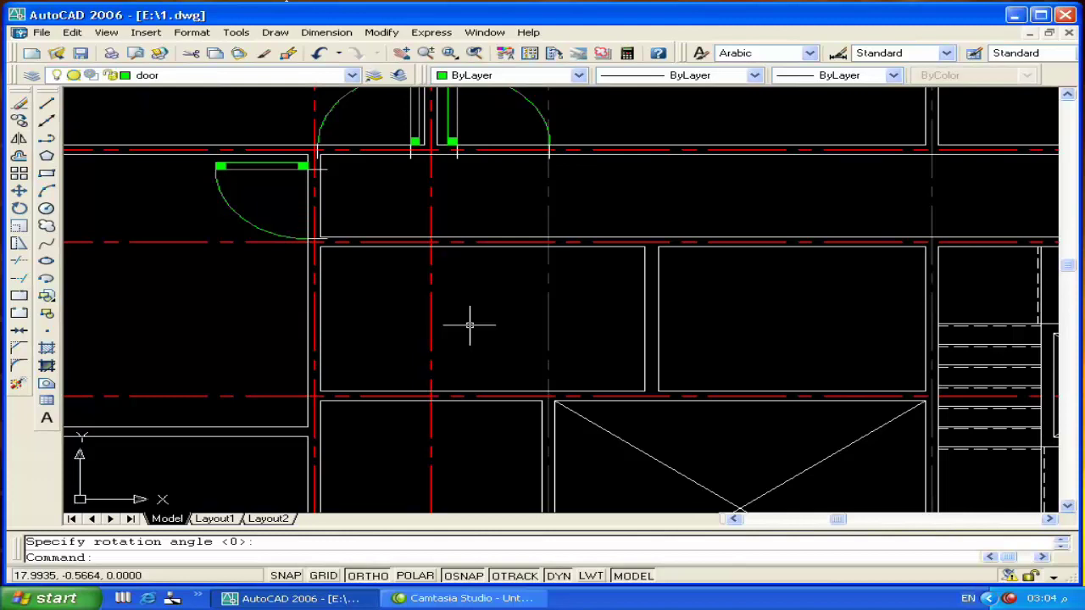
# Abandon the first multiline attempt and make Walls the current layer
pyautogui.write('ml')
pyautogui.press('Return')
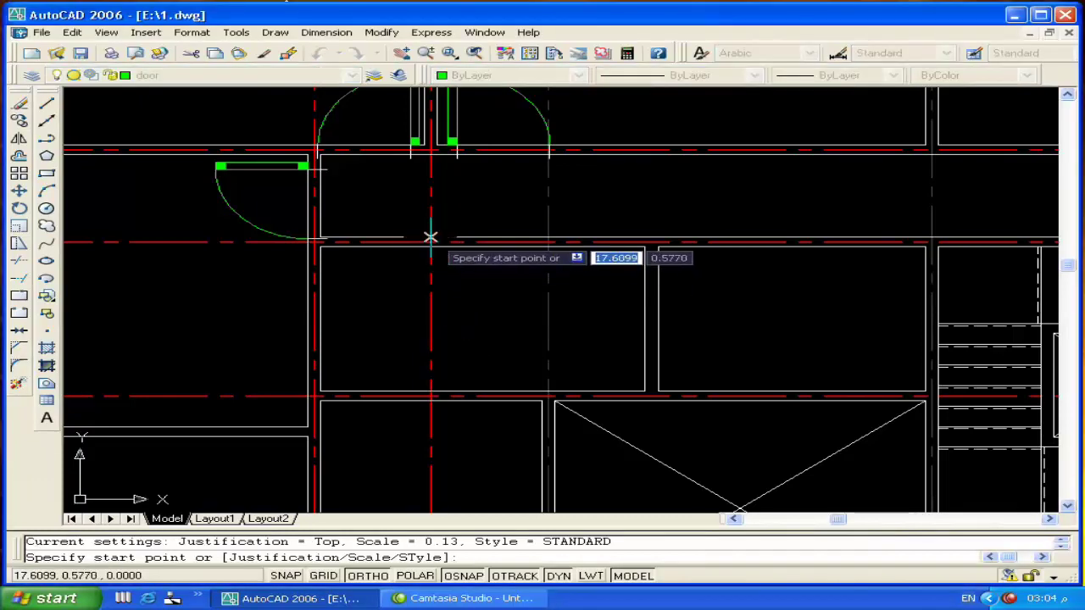
pyautogui.click(430, 241)
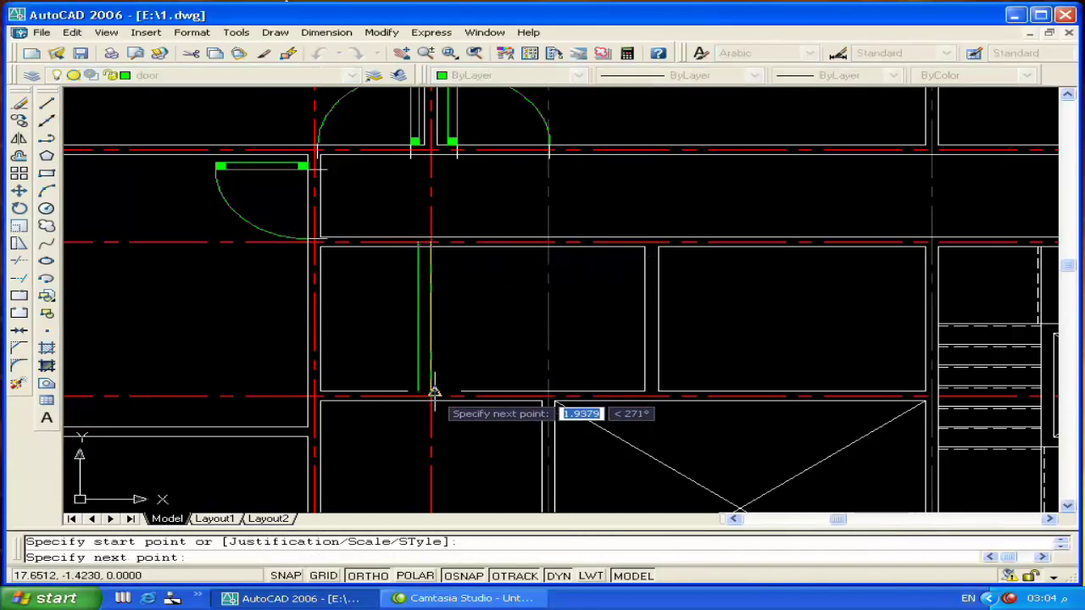
pyautogui.press('Escape')
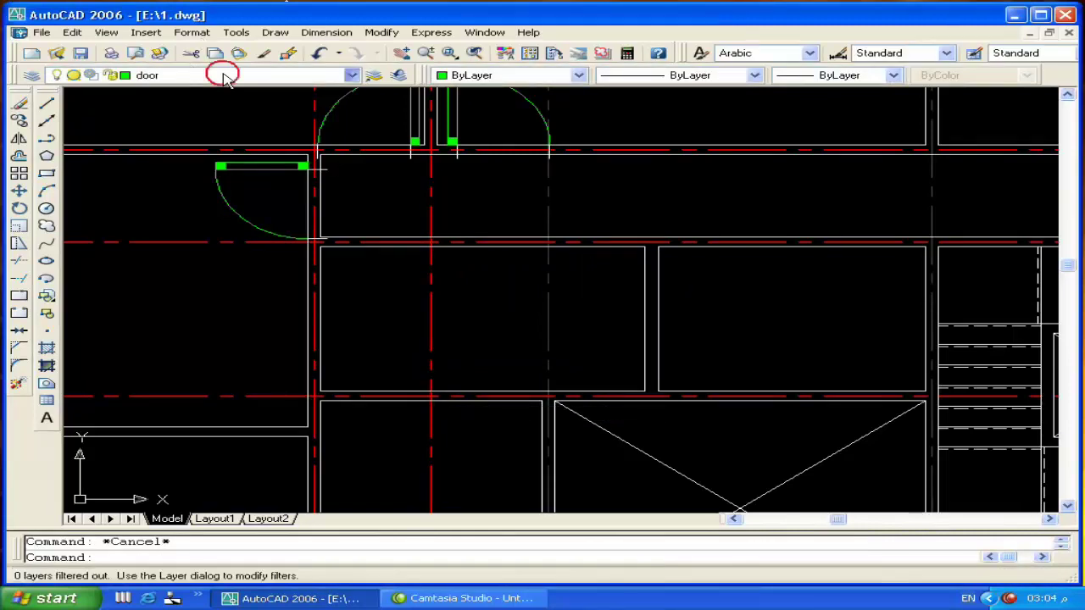
pyautogui.click(224, 76)
pyautogui.click(189, 230)
# Draw a zero-justified multiline wall from the upper wall down to the lower wall
pyautogui.write('ml')
pyautogui.press('Return')
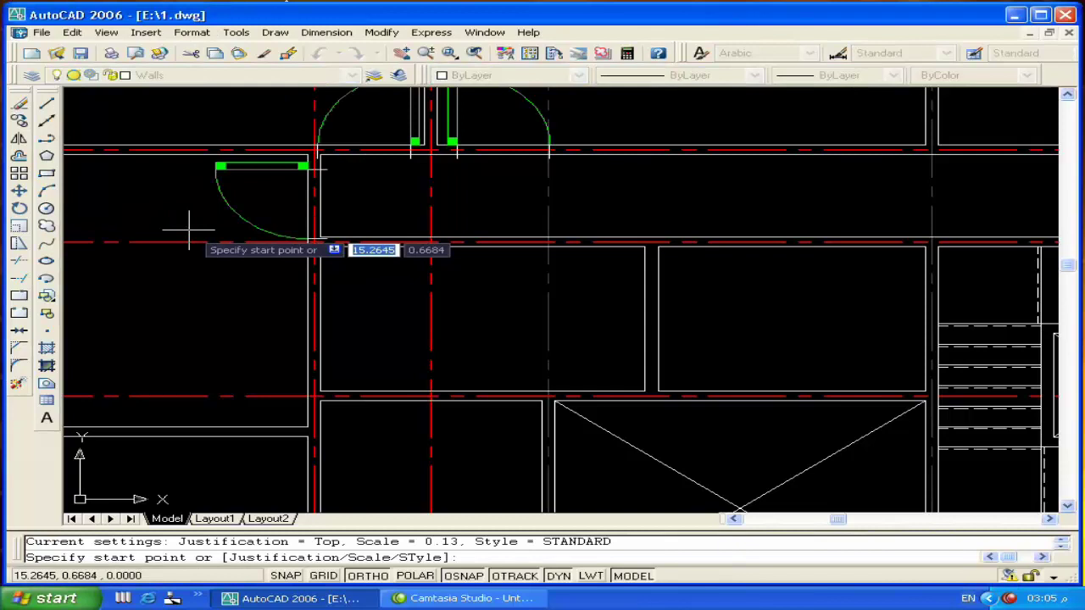
pyautogui.write('j')
pyautogui.press('Return')
pyautogui.write('z')
pyautogui.press('Return')
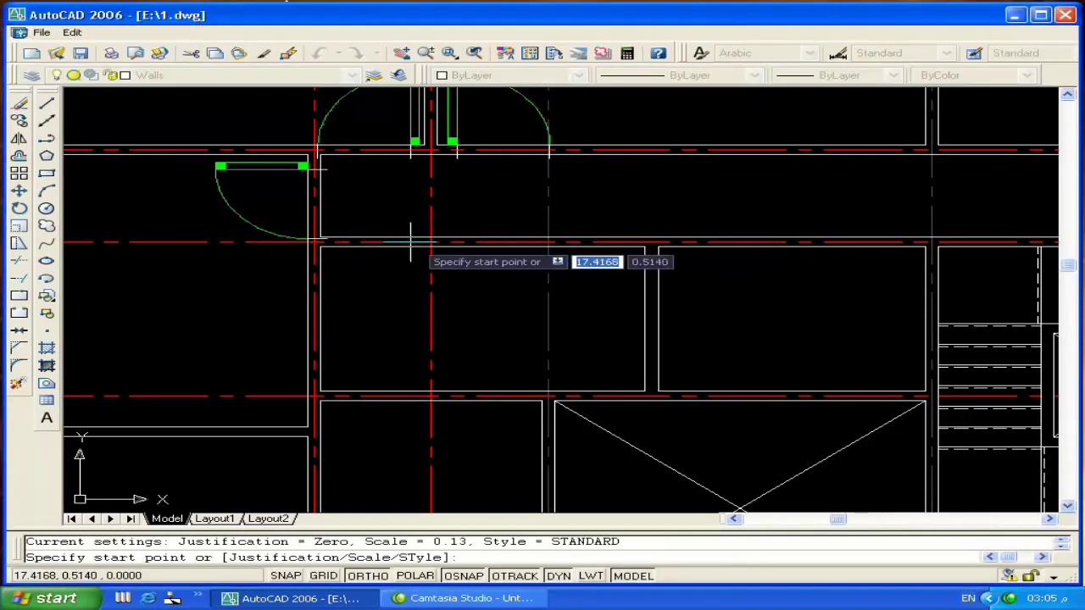
pyautogui.click(430, 244)
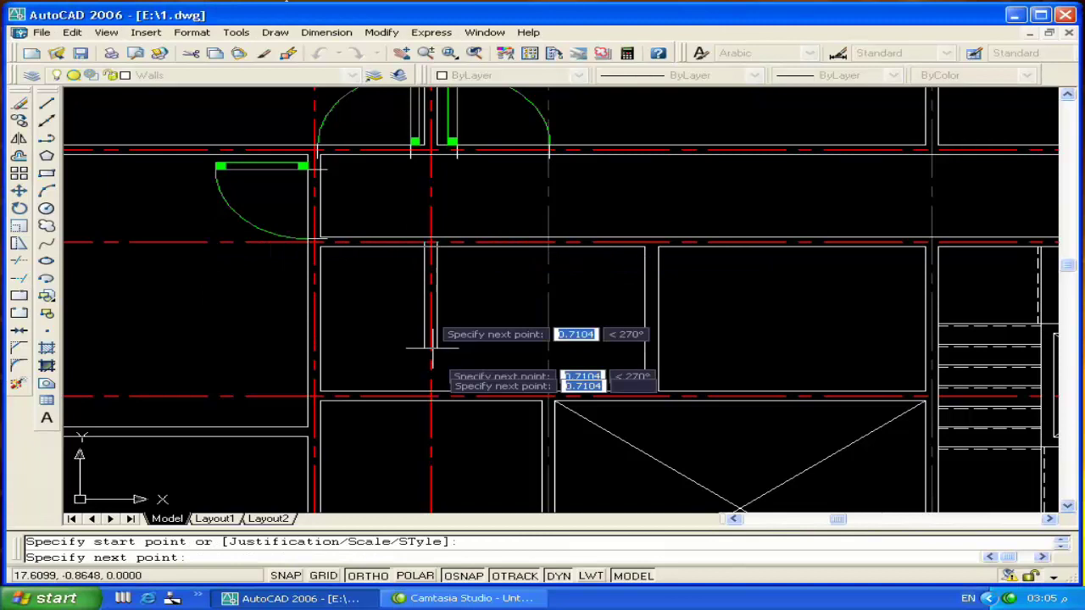
pyautogui.click(430, 396)
pyautogui.press('Return')
pyautogui.click(424, 359)
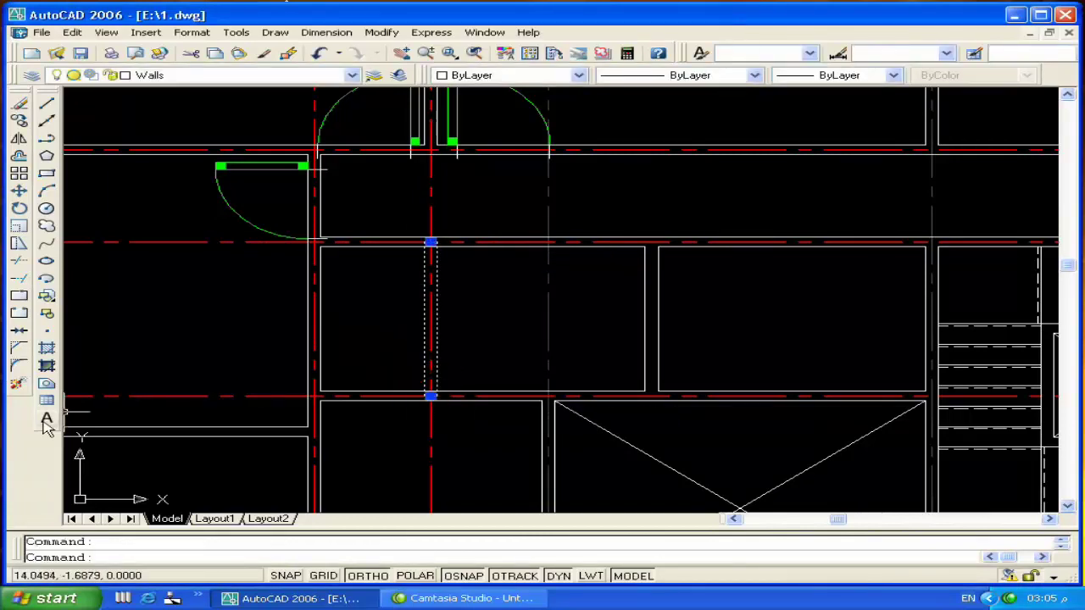
# Explode the new multiline wall and trim the overlapping lines at the upper junction
pyautogui.click(18, 384)
pyautogui.scroll(5, 425, 224)
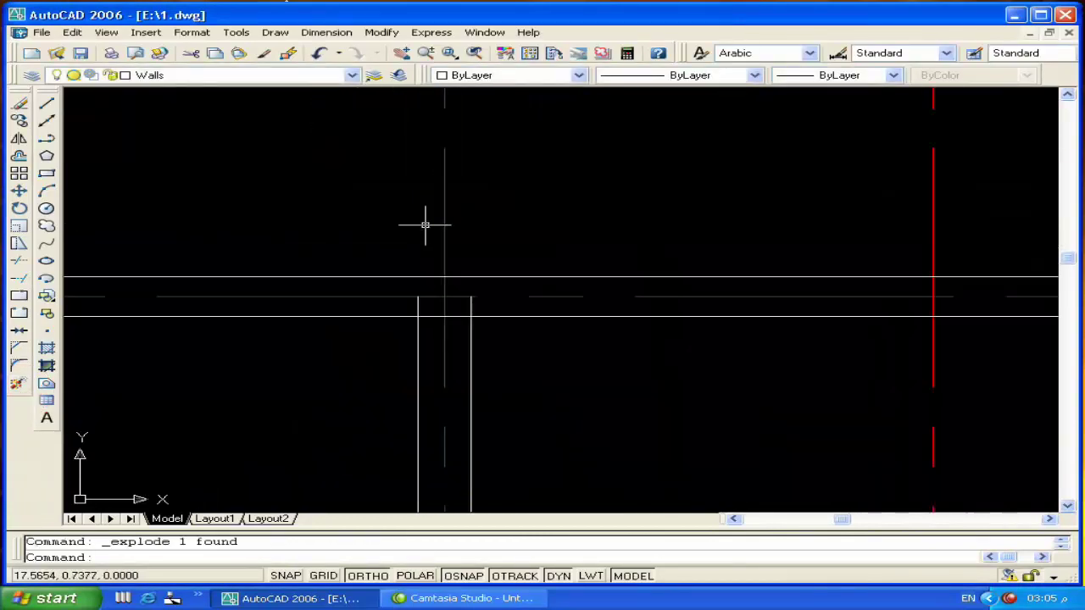
pyautogui.write('tr')
pyautogui.press('Return')
pyautogui.click(419, 309)
pyautogui.click(416, 303)
pyautogui.click(470, 300)
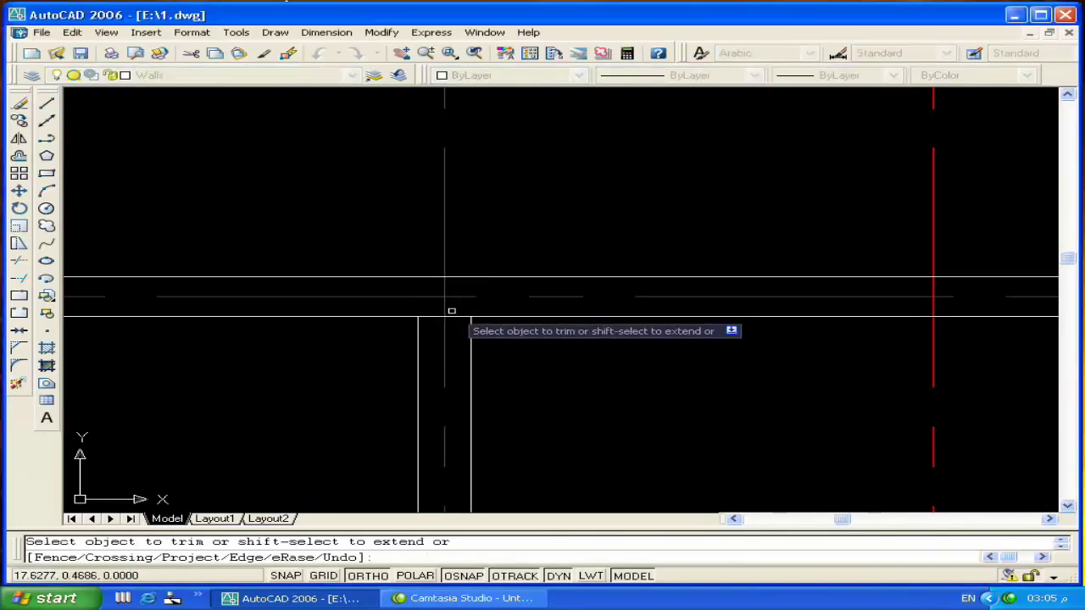
# Trim the leftover wall line at the lower junction to finish the clean join
pyautogui.scroll(-3, 438, 237)
pyautogui.scroll(3, 427, 317)
pyautogui.click(433, 377)
pyautogui.click(408, 381)
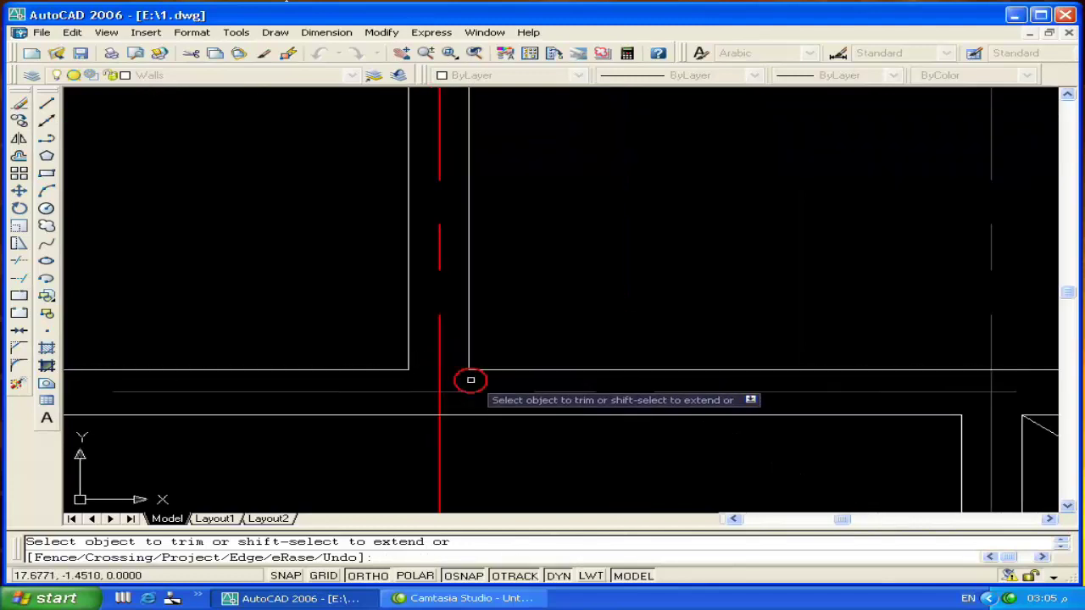
pyautogui.press('Return')
pyautogui.scroll(-4, 474, 356)
pyautogui.scroll(-2, 457, 271)
pyautogui.scroll(1, 458, 271)
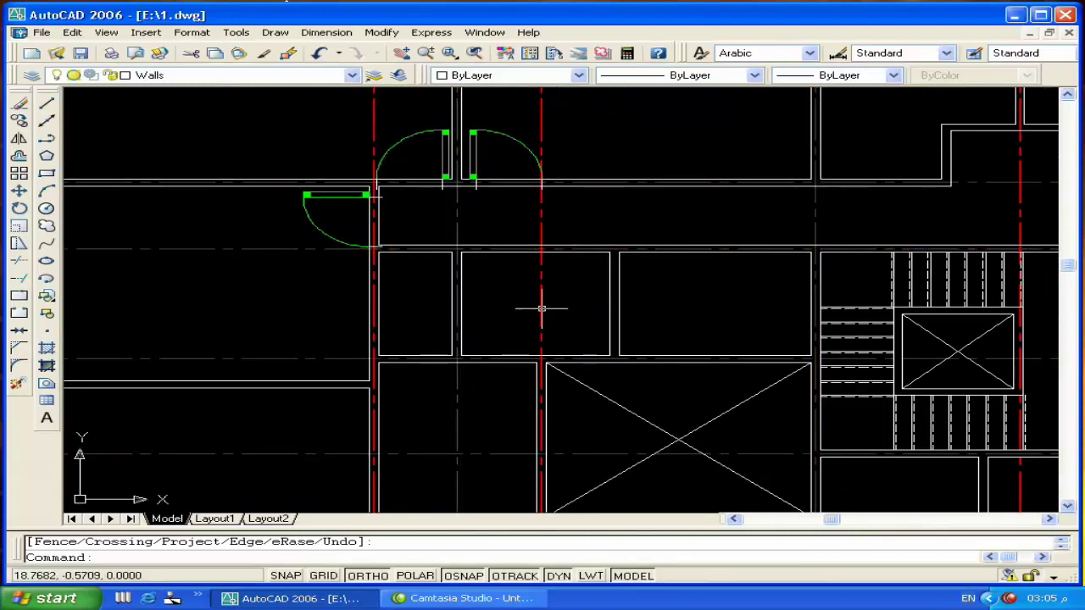
pyautogui.scroll(1, 479, 303)
pyautogui.scroll(2, 506, 303)
pyautogui.moveTo(506, 302); pyautogui.dragTo(533, 303, button='middle')
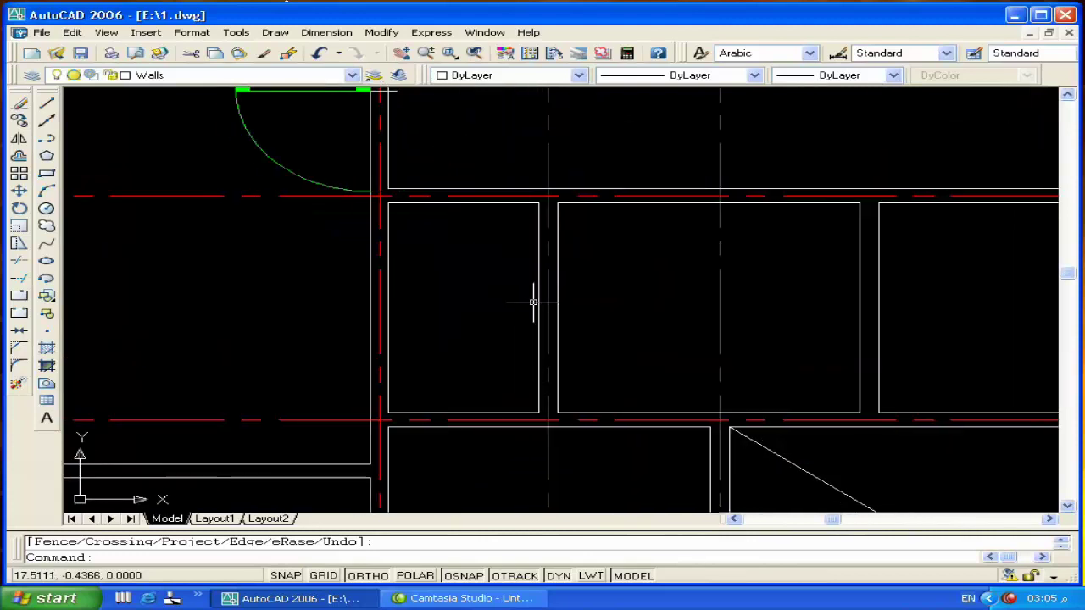
# Measure the distance from the wall point to the room corner with DIST
pyautogui.write('l')
pyautogui.press('Return')
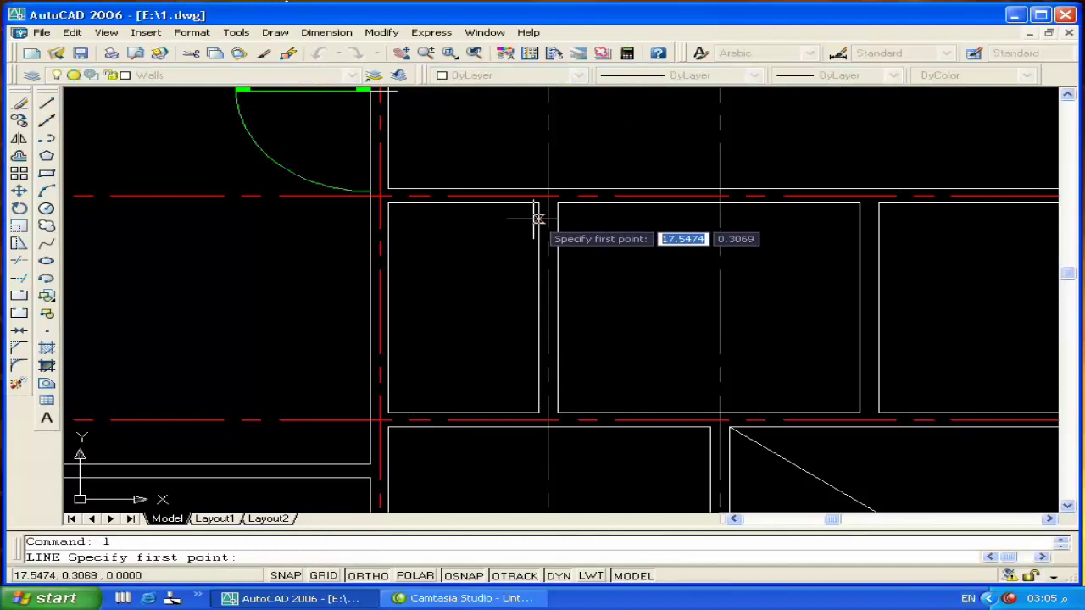
pyautogui.press('Escape')
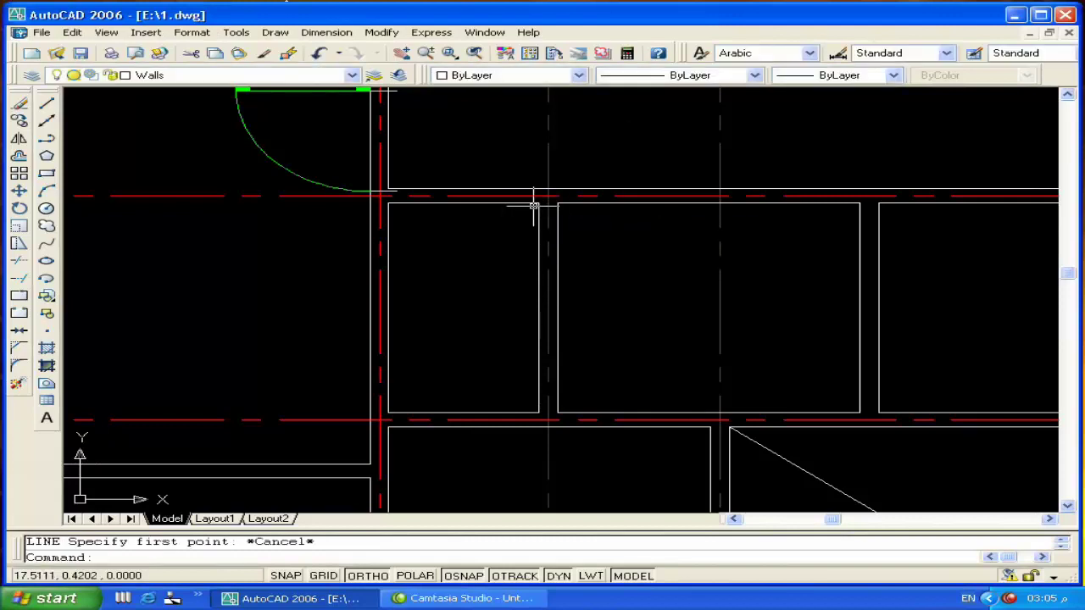
pyautogui.write('di')
pyautogui.press('Return')
pyautogui.click(537, 203)
pyautogui.click(531, 413)
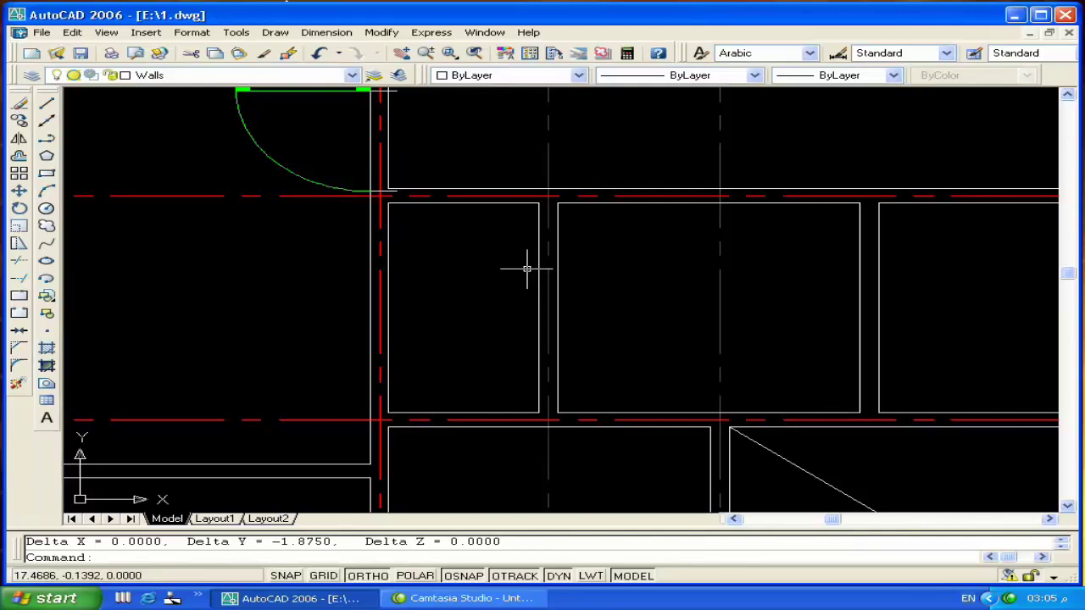
# Draw two 0.5-long jamb lines across the new wall to mark the opening
pyautogui.write('l')
pyautogui.press('Return')
pyautogui.click(538, 203)
pyautogui.write('.5')
pyautogui.press('Return')
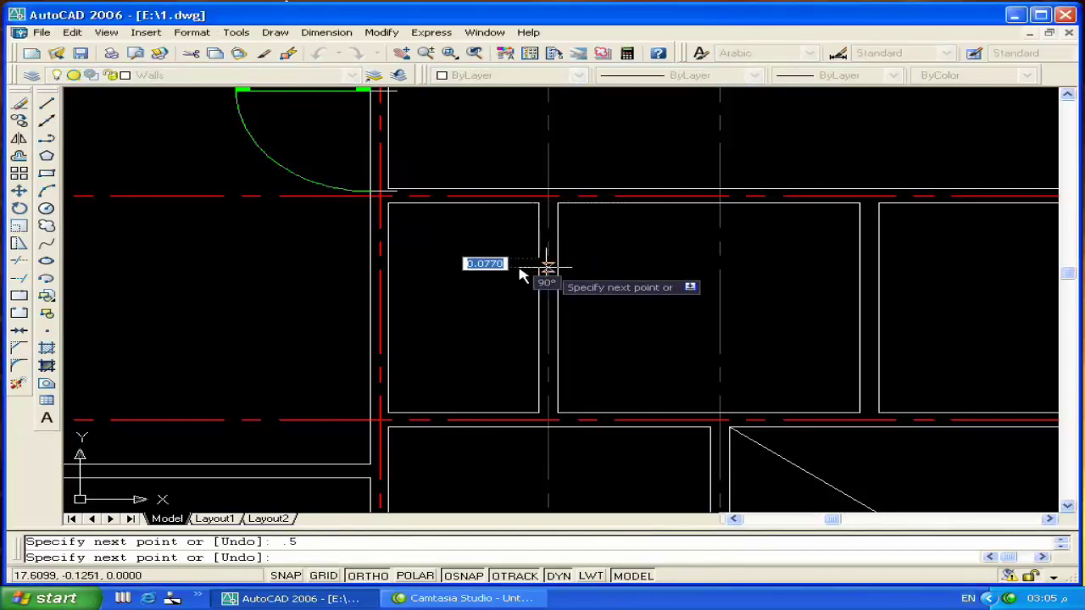
pyautogui.click(558, 256)
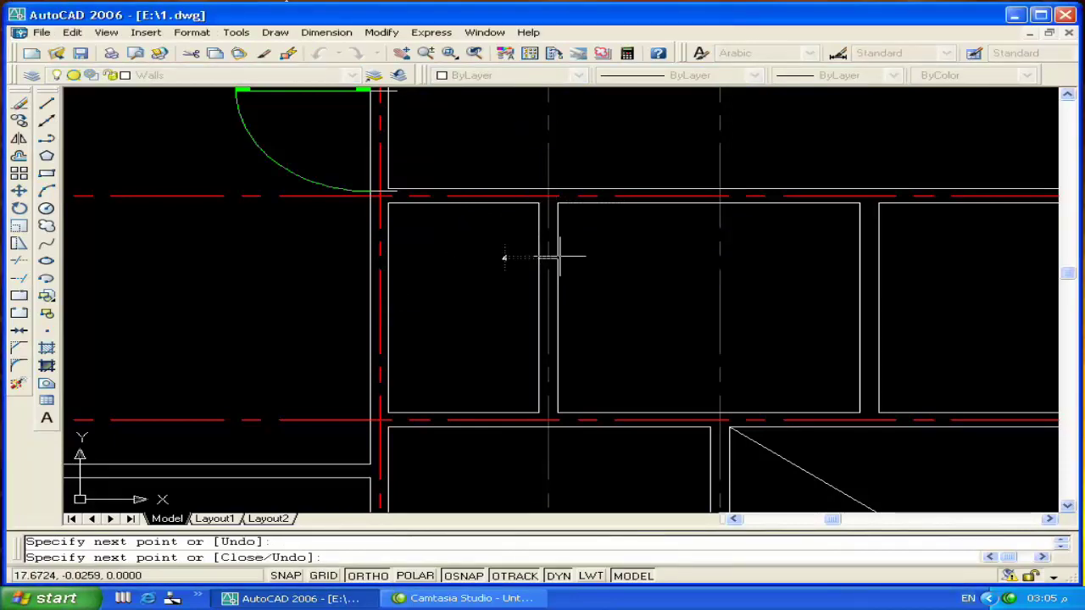
pyautogui.press('Return')
pyautogui.press('Return')
pyautogui.click(539, 413)
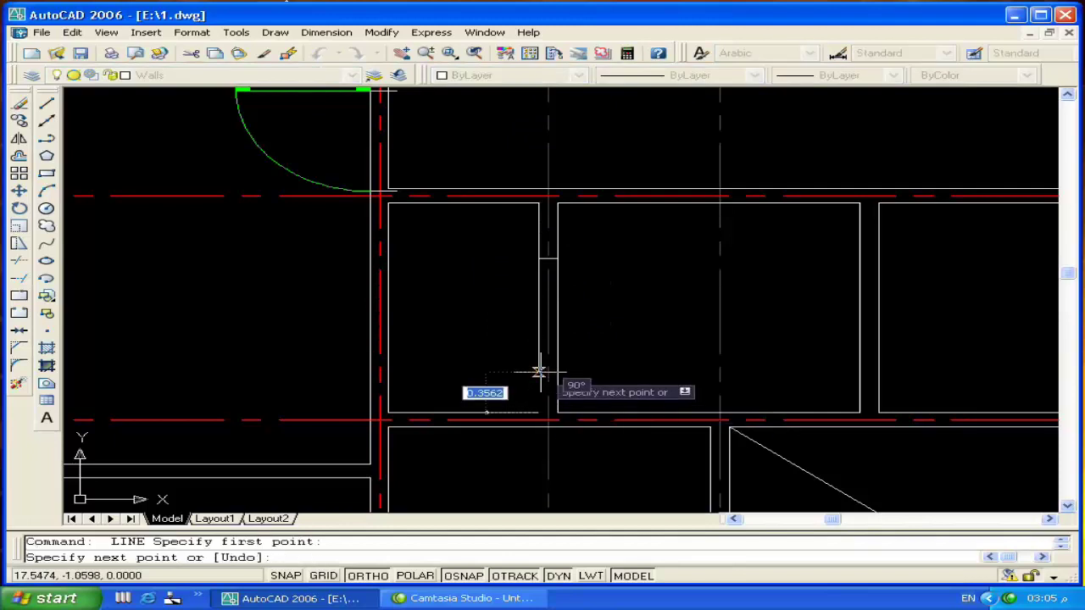
pyautogui.write('.5')
pyautogui.press('Return')
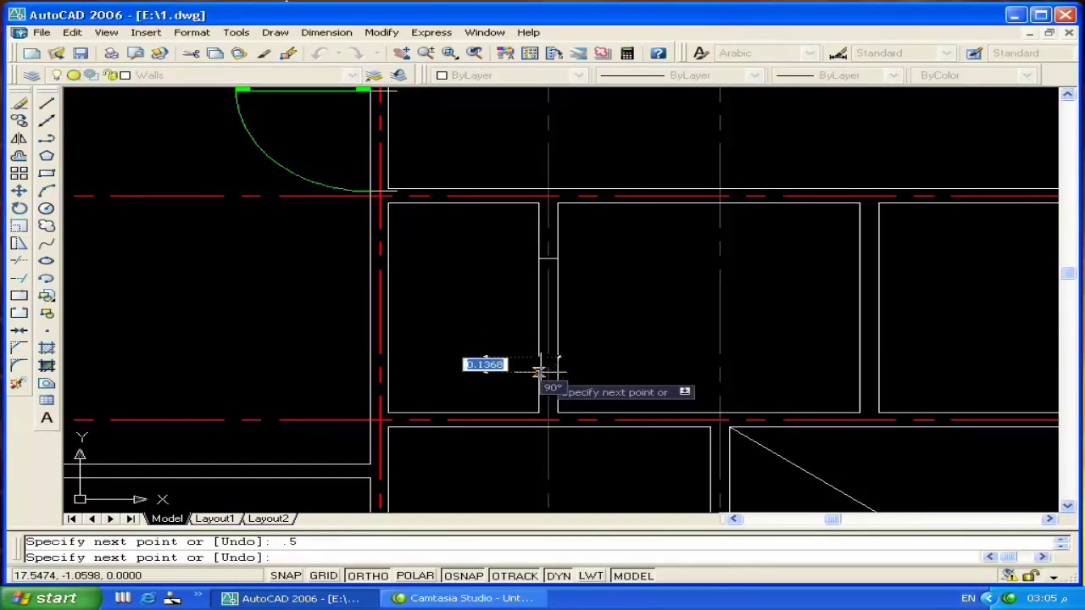
pyautogui.click(547, 351)
pyautogui.press('Return')
pyautogui.scroll(1, 449, 330)
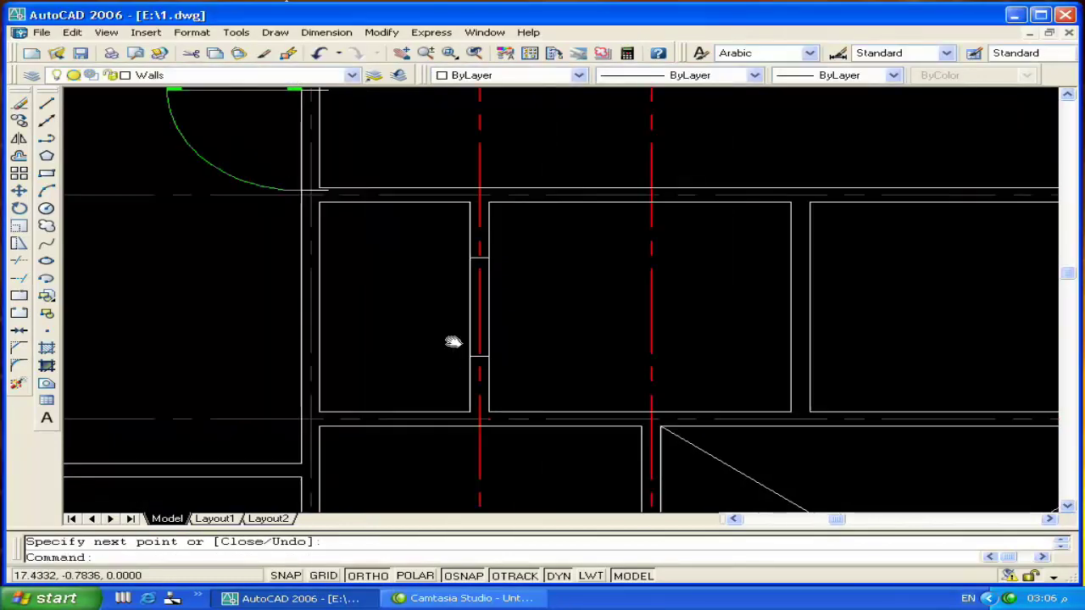
pyautogui.scroll(2, 478, 363)
pyautogui.scroll(-2, 470, 305)
pyautogui.scroll(-1, 428, 280)
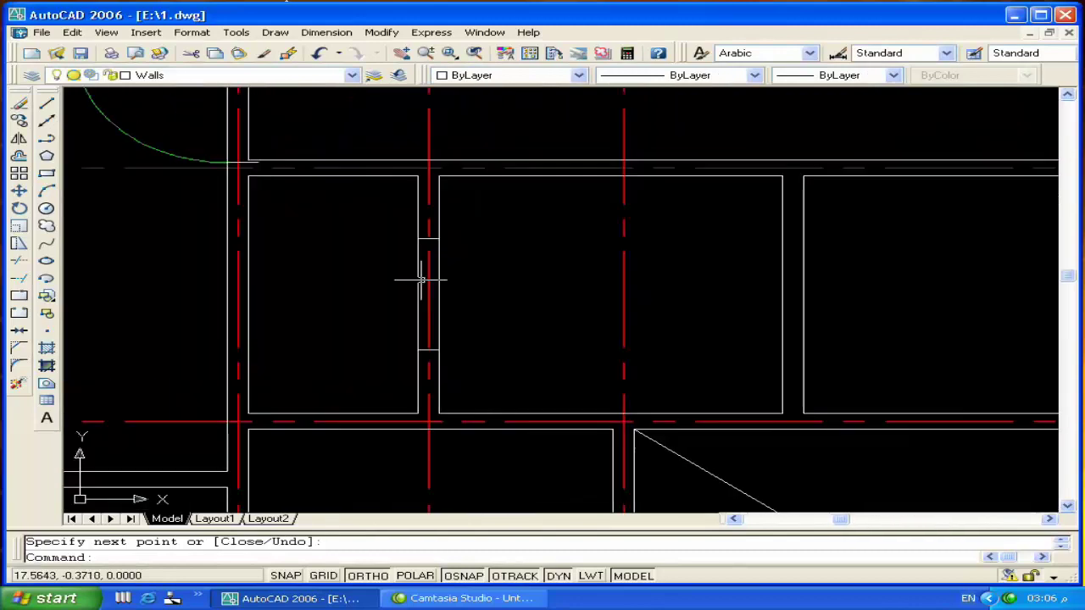
# Trim the left and right wall lines out of the opening
pyautogui.write('tr')
pyautogui.press('Return')
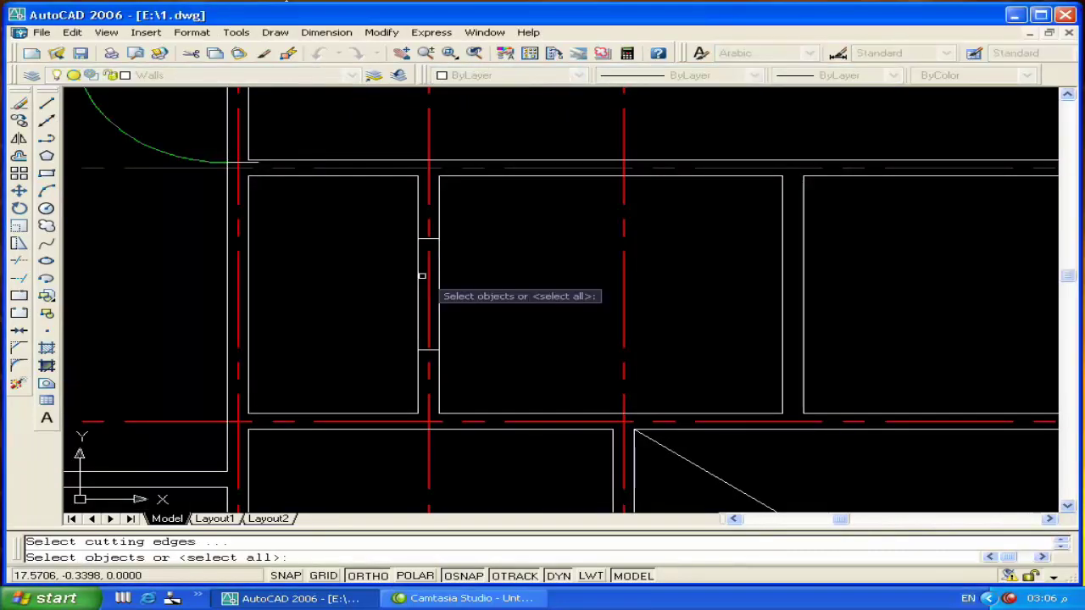
pyautogui.press('Return')
pyautogui.click(419, 276)
pyautogui.click(440, 277)
pyautogui.press('Return')
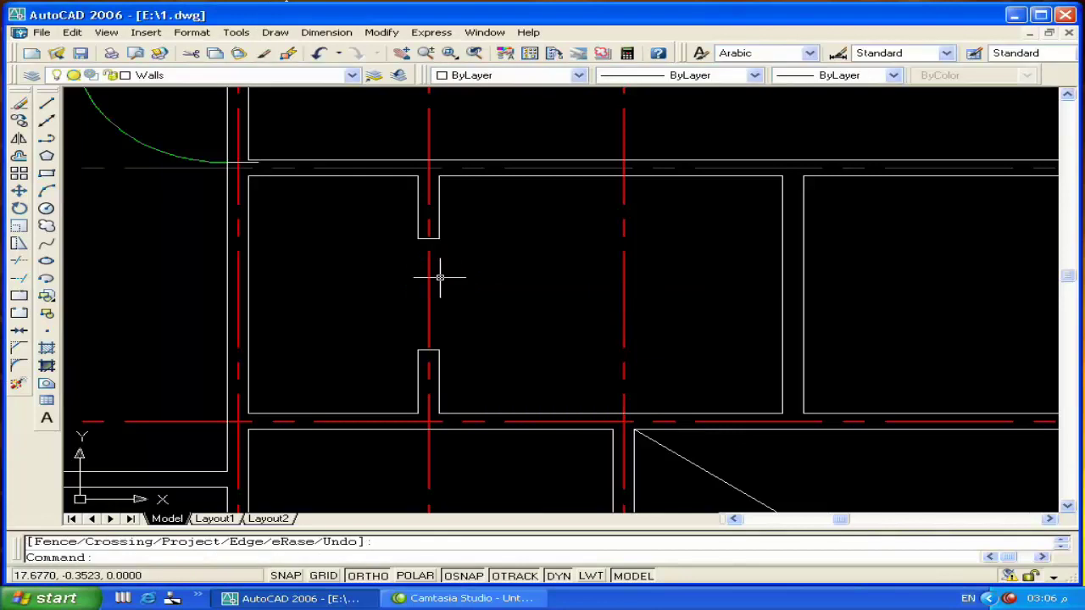
# Draw two vertical lines spanning the opening between its corners and select them
pyautogui.write('l')
pyautogui.press('Return')
pyautogui.click(439, 238)
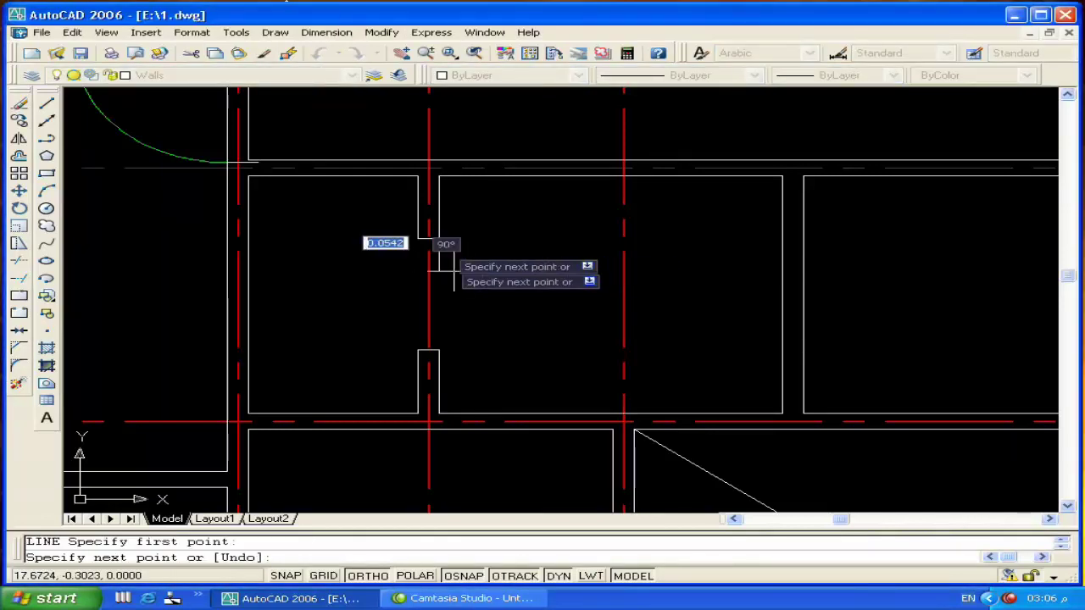
pyautogui.click(439, 349)
pyautogui.press('Return')
pyautogui.press('Return')
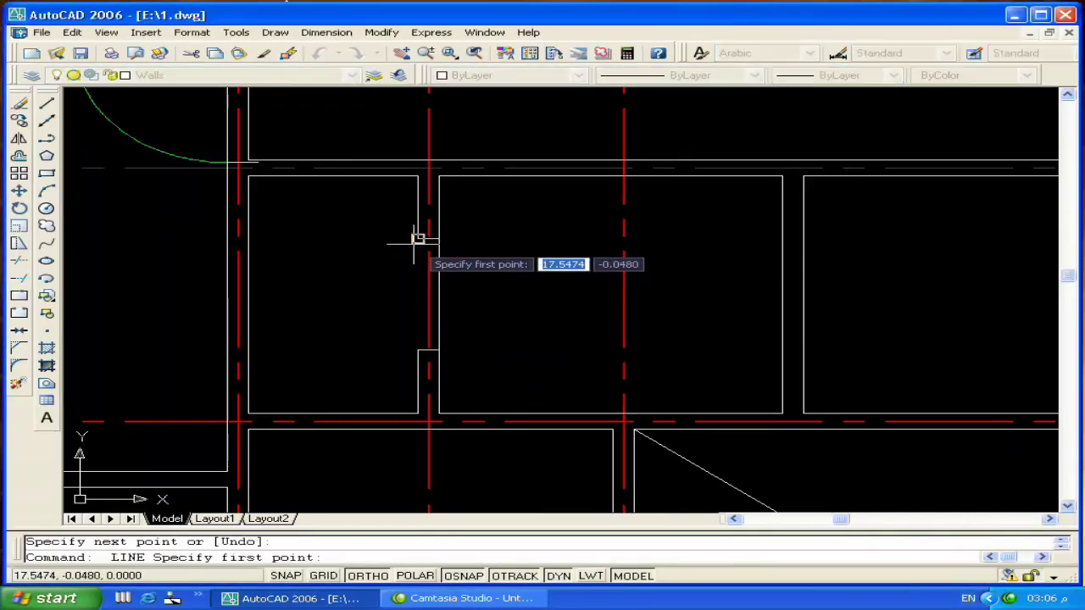
pyautogui.click(418, 238)
pyautogui.click(418, 349)
pyautogui.press('Return')
pyautogui.click(418, 310)
pyautogui.click(439, 310)
# Give the opening line the DASHED2 linetype with a 0.5 linetype scale
pyautogui.click(642, 77)
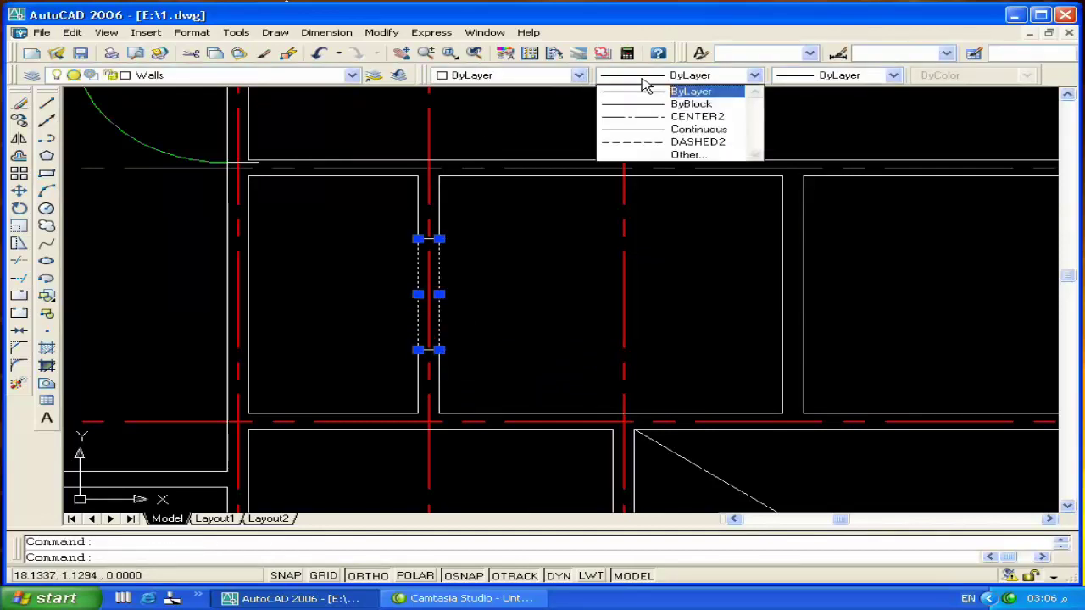
pyautogui.click(642, 143)
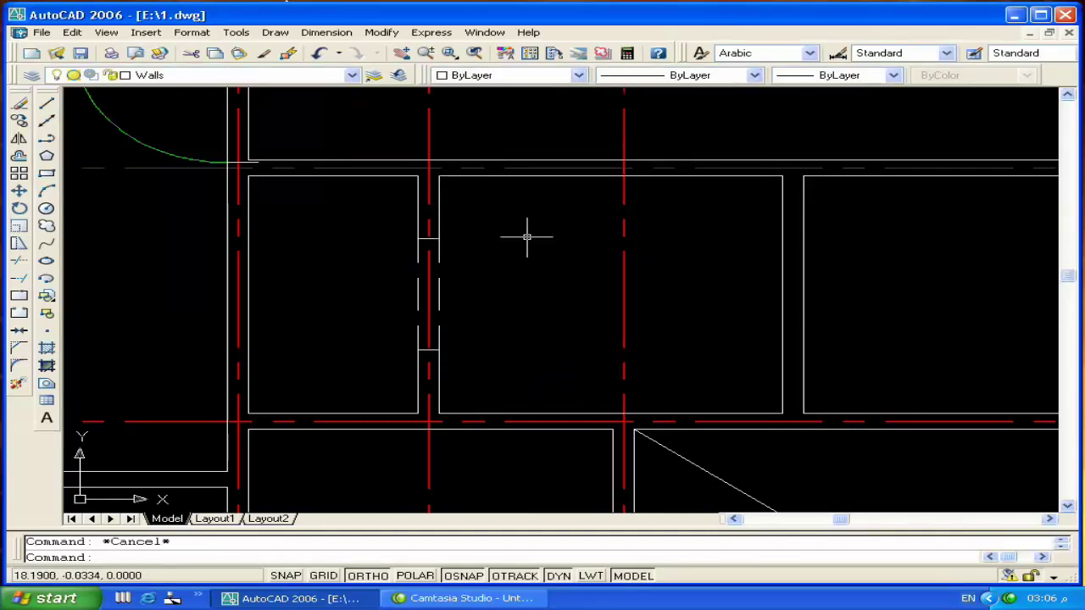
pyautogui.doubleClick(439, 287)
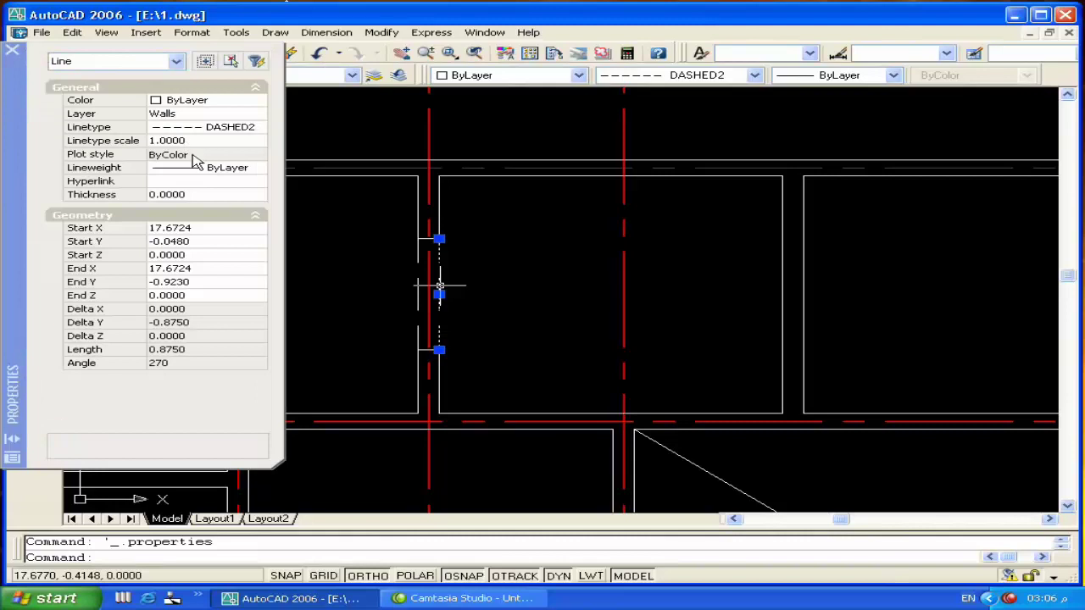
pyautogui.click(195, 140)
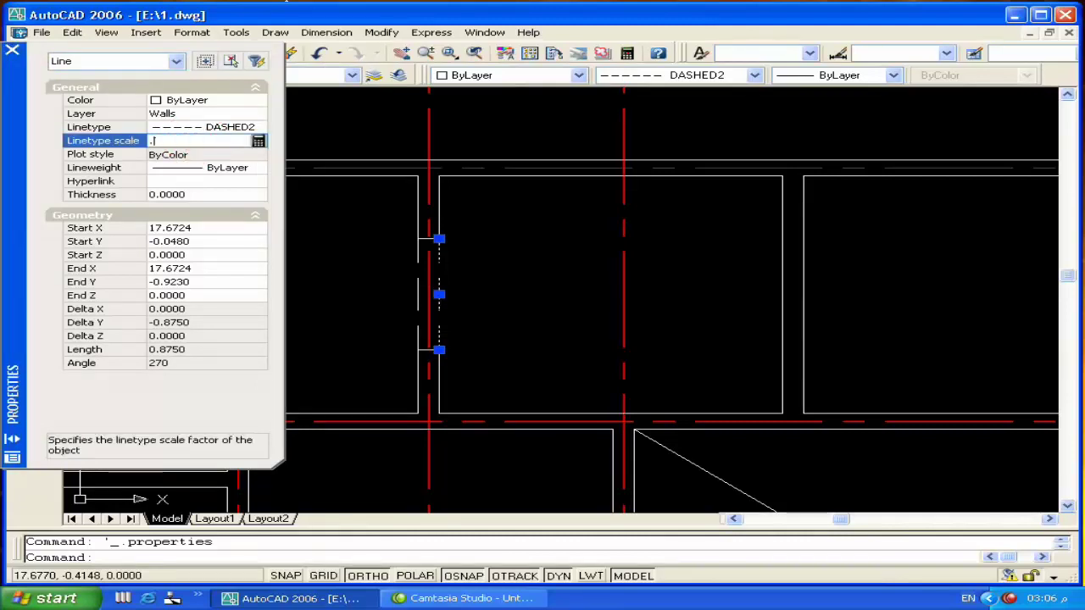
pyautogui.write('5')
pyautogui.click(229, 154)
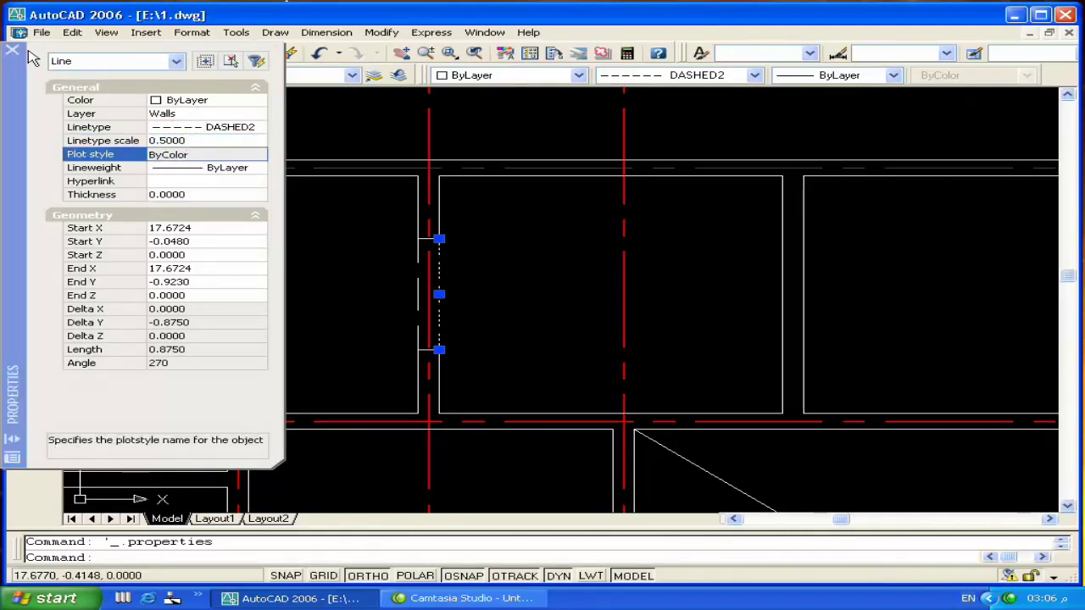
pyautogui.click(12, 50)
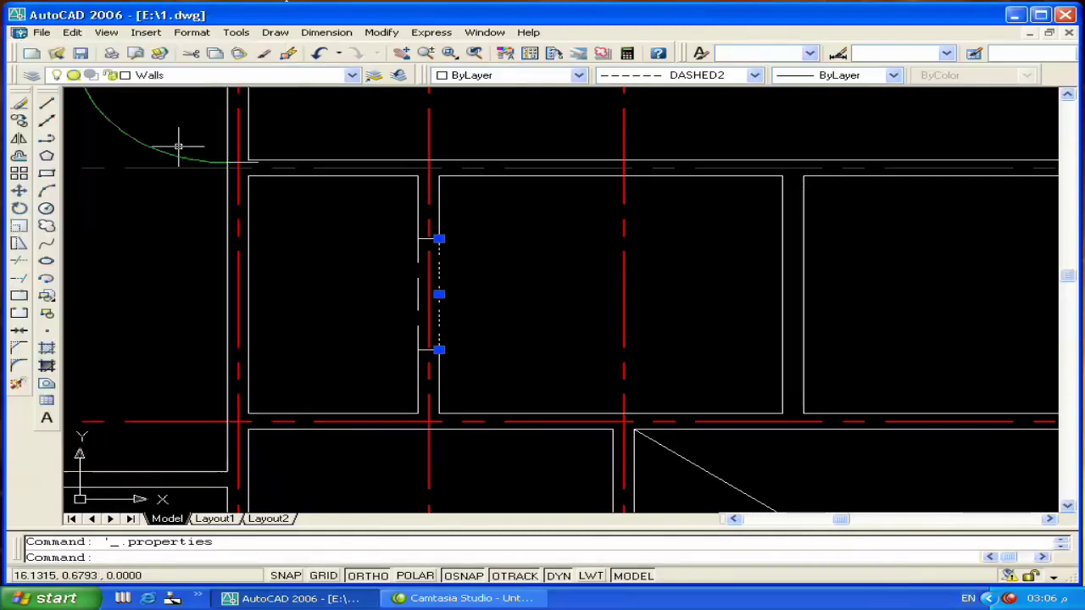
# Copy the dashed style to the other opening line with MATCHPROP
pyautogui.write('m')
pyautogui.press('Return')
pyautogui.click(433, 286)
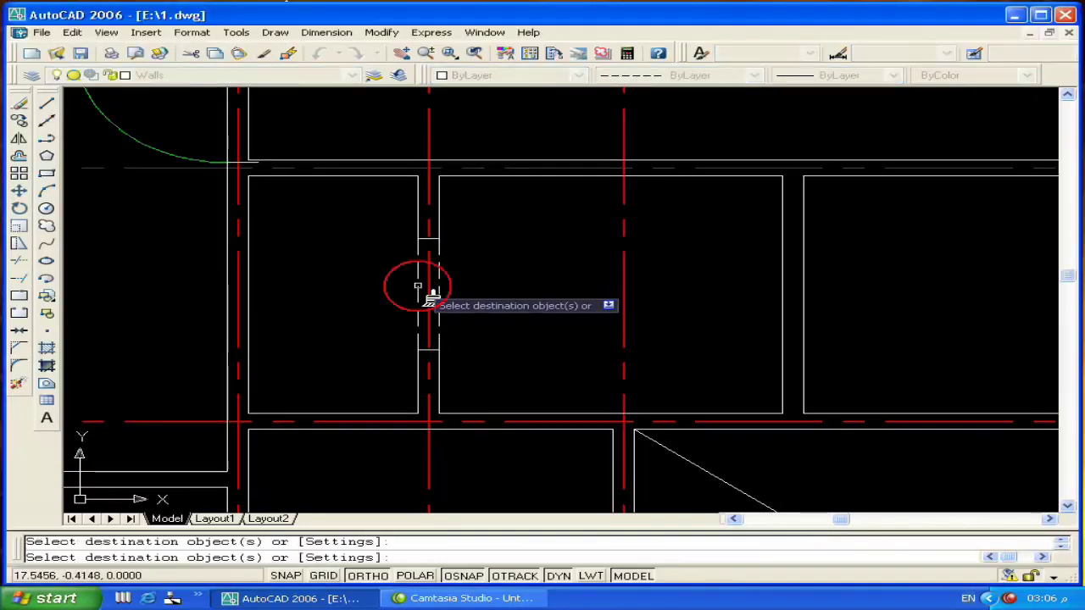
pyautogui.press('Return')
pyautogui.scroll(-3, 523, 285)
pyautogui.moveTo(478, 296); pyautogui.dragTo(502, 298, button='middle')
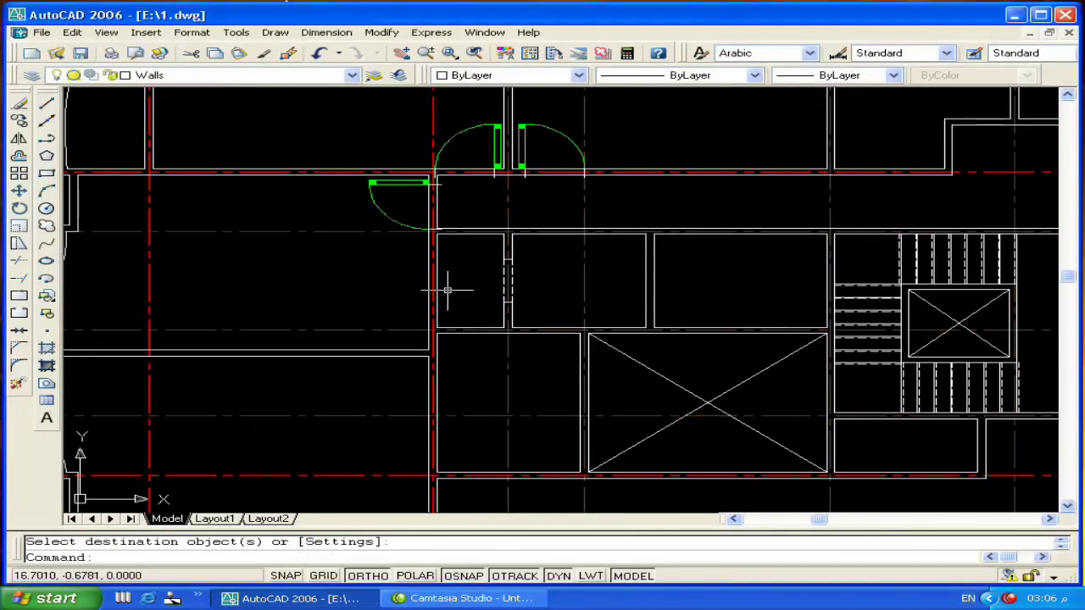
pyautogui.scroll(3, 431, 329)
# Insert a Door R block at 0.8 scale and 0 rotation into the small room's wall corner
pyautogui.moveTo(434, 328); pyautogui.dragTo(346, 363, button='middle')
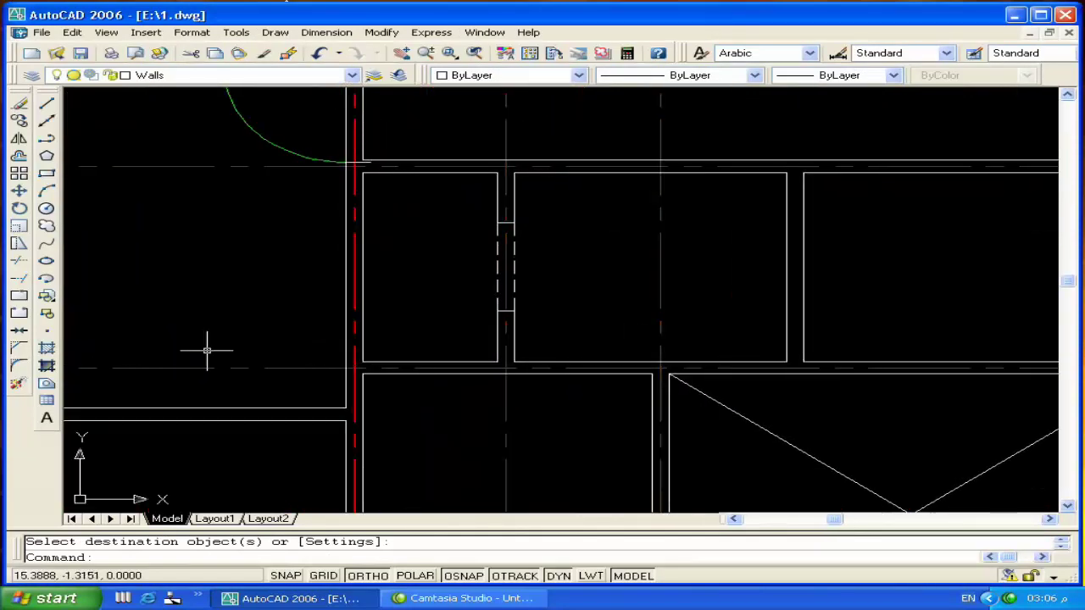
pyautogui.click(47, 298)
pyautogui.click(544, 213)
pyautogui.click(428, 242)
pyautogui.click(575, 395)
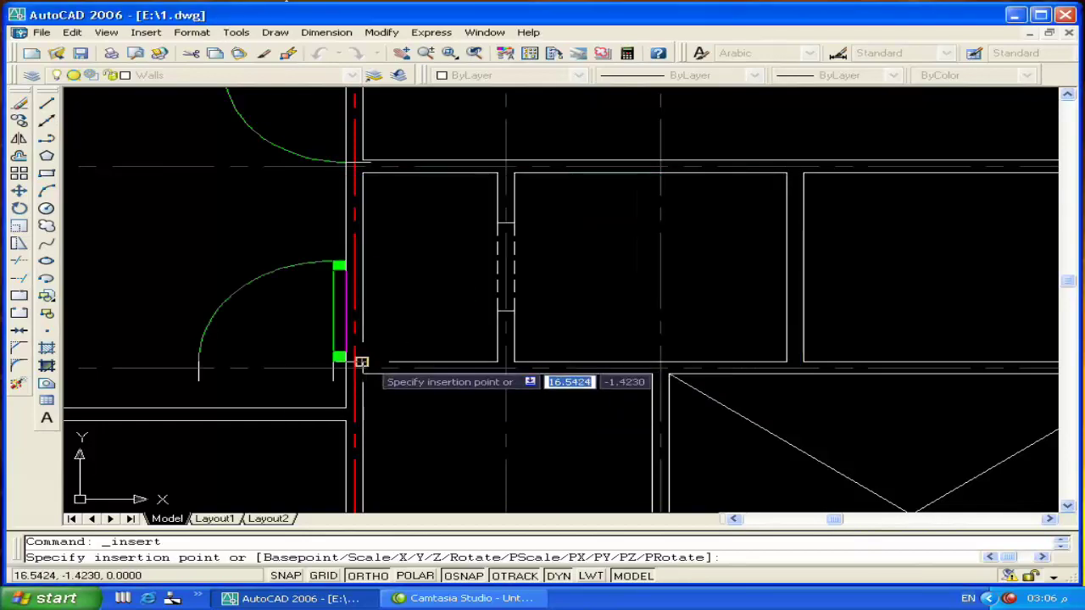
pyautogui.click(361, 362)
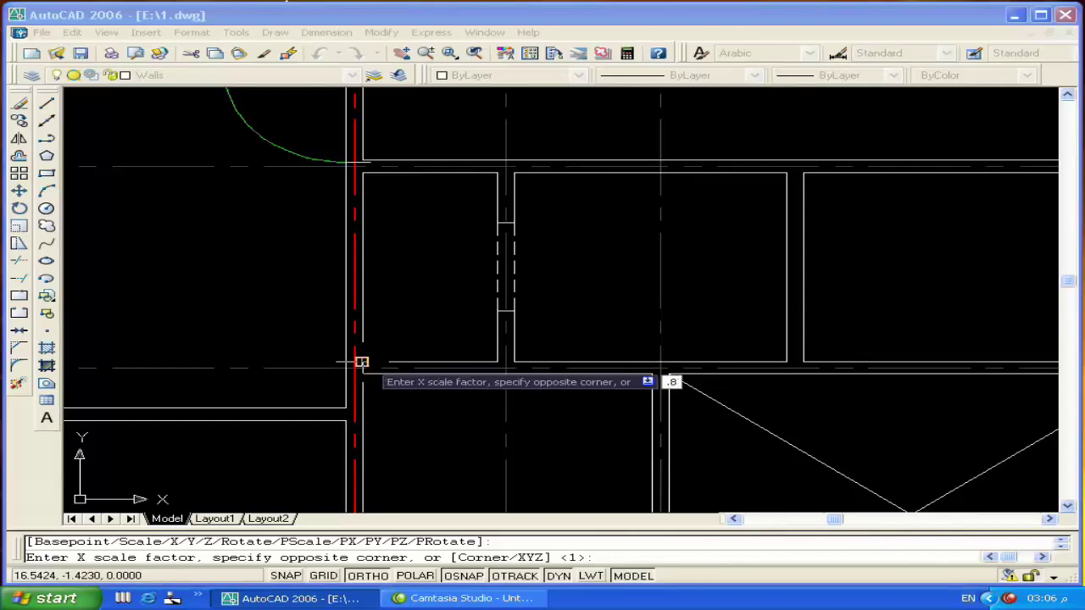
pyautogui.press('Return')
pyautogui.press('Return')
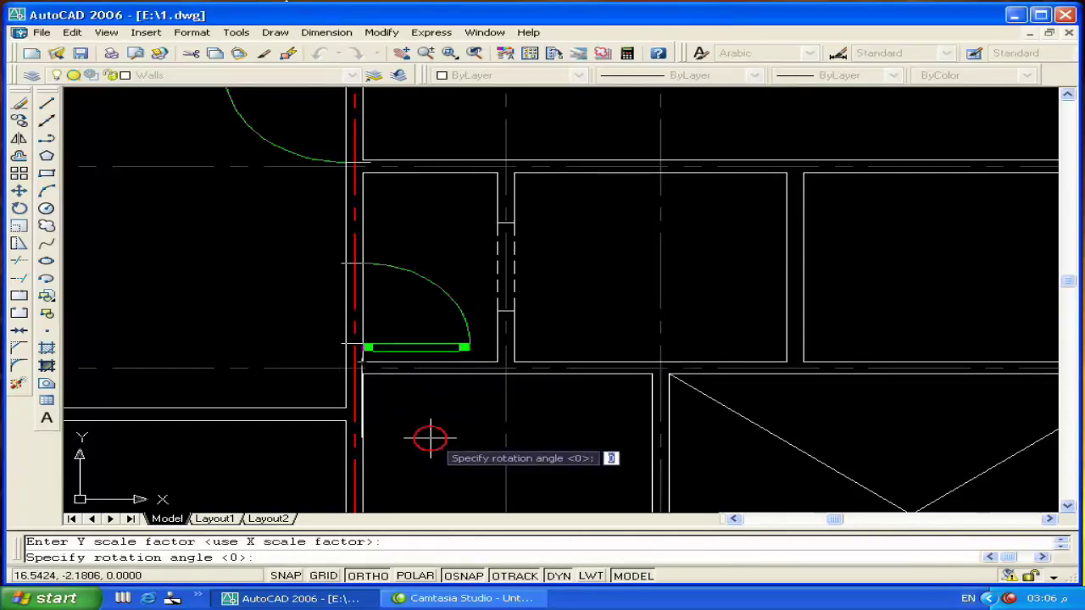
pyautogui.press('Return')
pyautogui.scroll(-1, 441, 390)
pyautogui.scroll(-2, 411, 396)
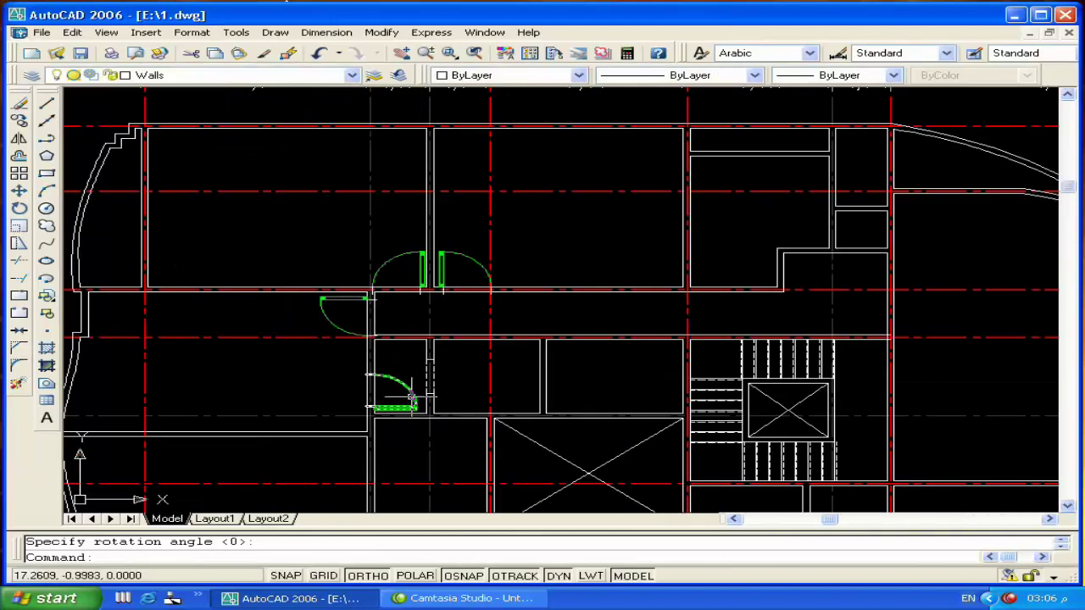
pyautogui.moveTo(411, 396); pyautogui.dragTo(426, 341, button='middle')
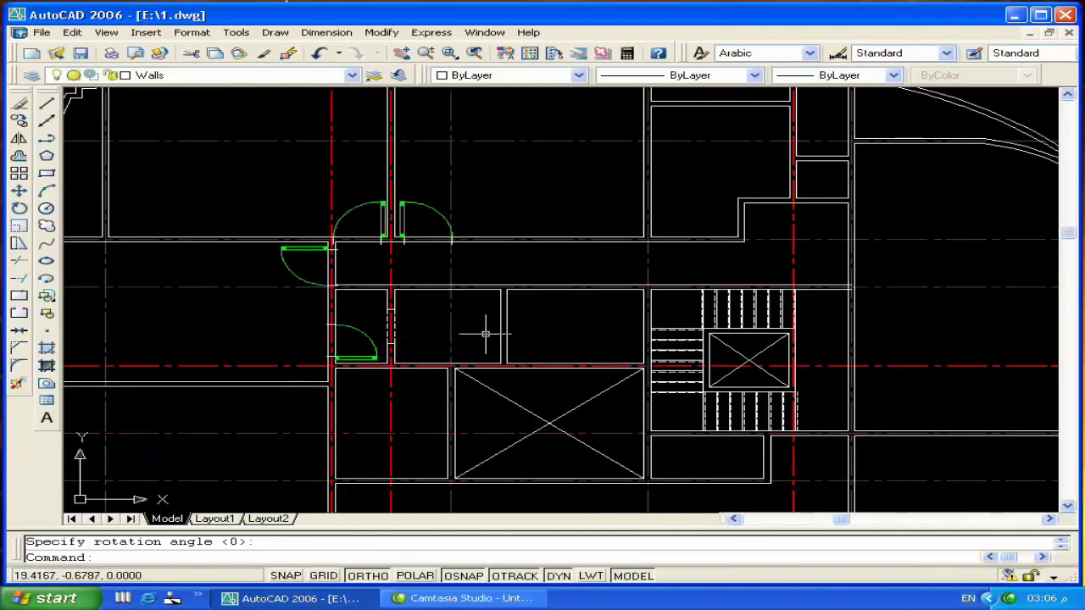
# Draw a 0.74 guide line along the central room's upper wall
pyautogui.moveTo(520, 315); pyautogui.dragTo(516, 290, button='middle')
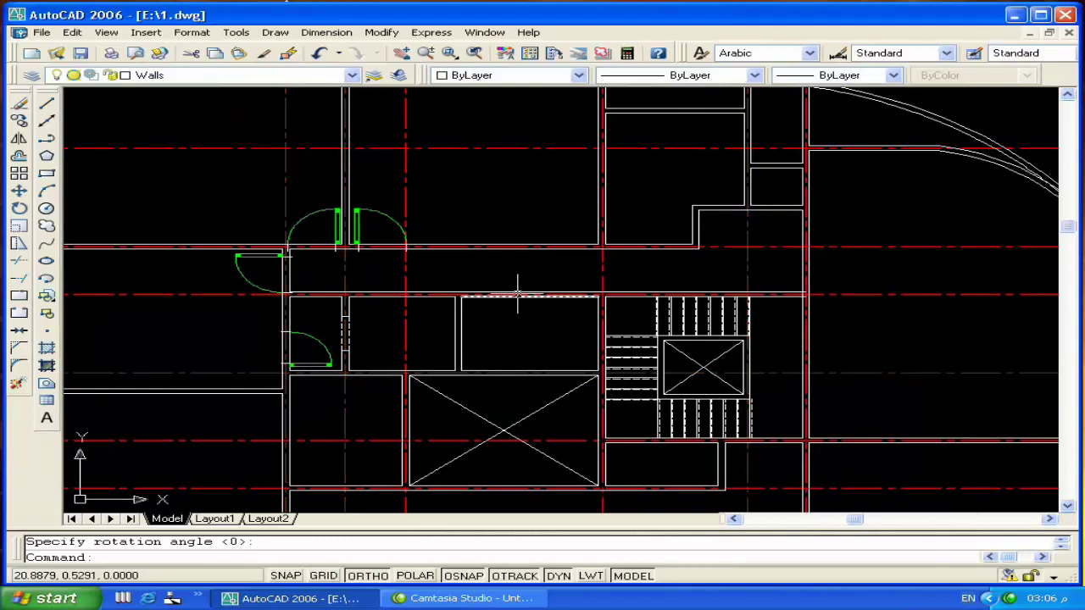
pyautogui.scroll(3, 515, 291)
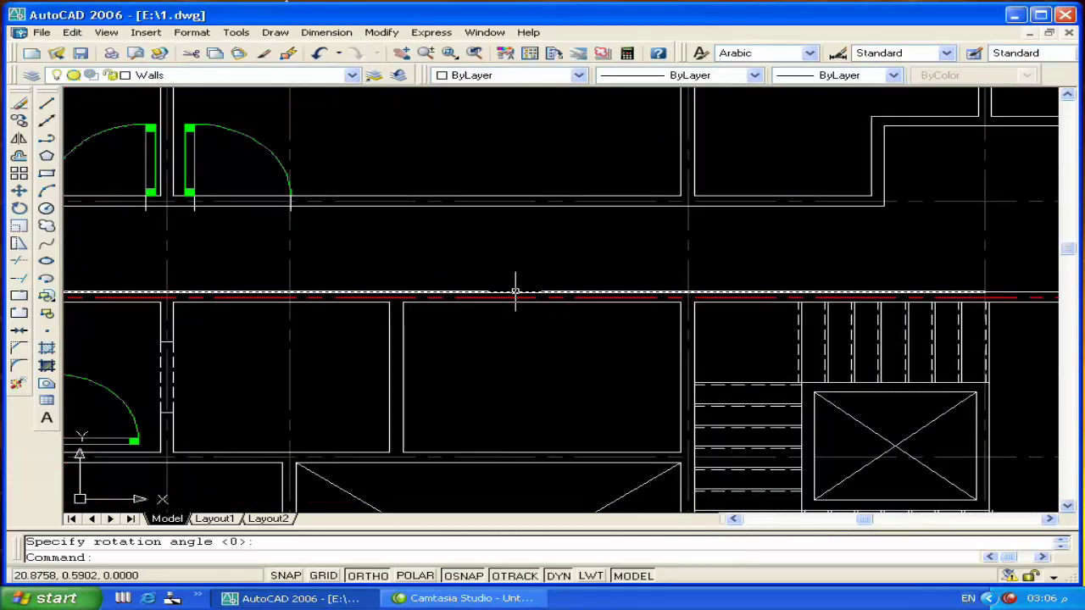
pyautogui.write('l')
pyautogui.press('Return')
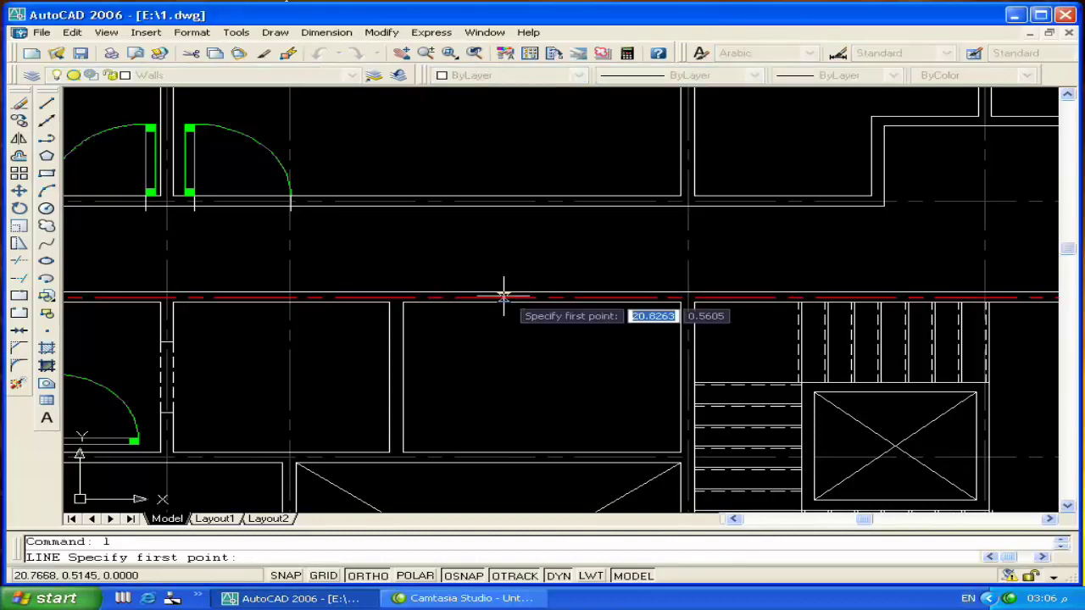
pyautogui.scroll(3, 401, 302)
pyautogui.click(385, 303)
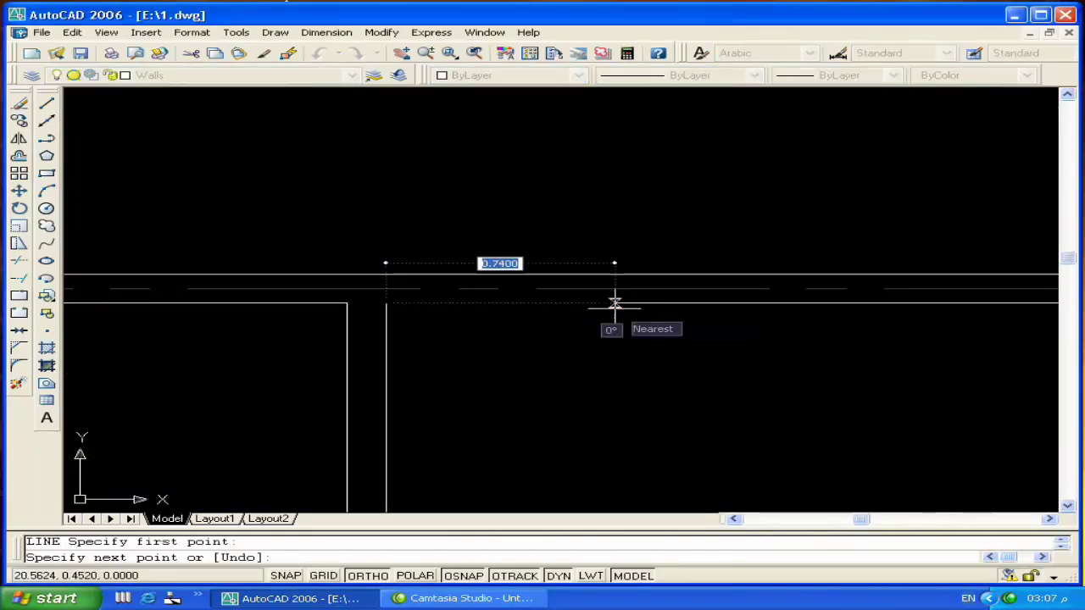
pyautogui.click(615, 301)
pyautogui.press('Return')
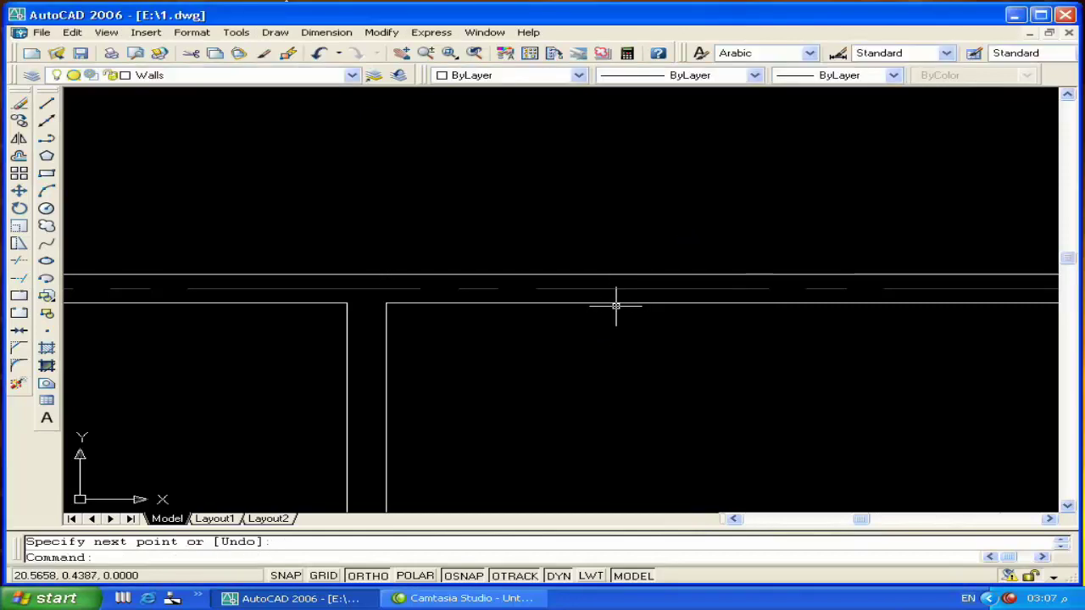
# Insert the Door R block at the guide line's end, mirrored with X scale -1
pyautogui.click(47, 295)
pyautogui.click(578, 394)
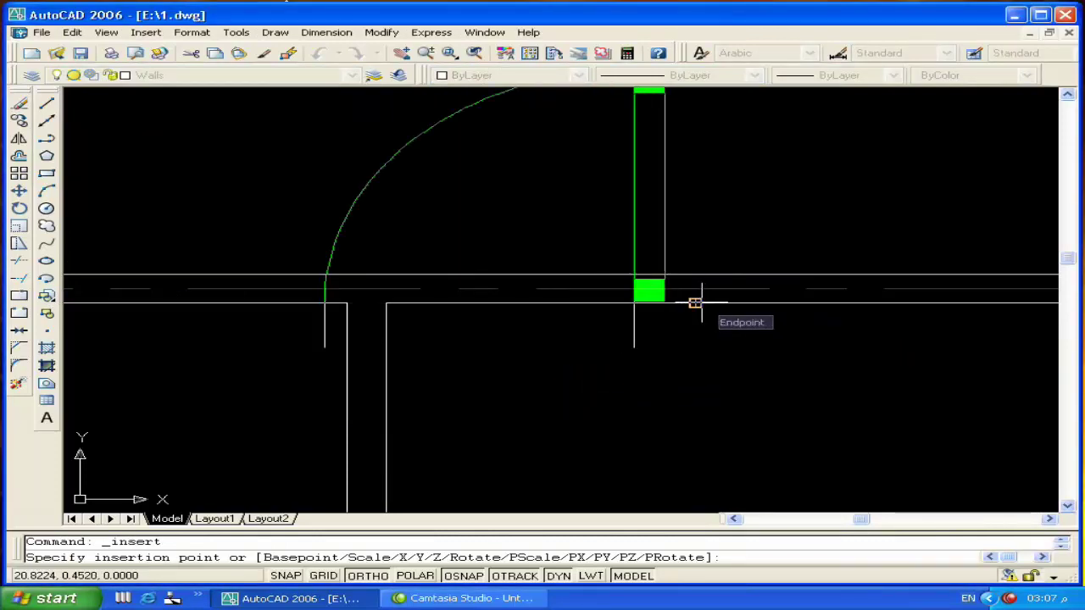
pyautogui.click(695, 303)
pyautogui.write('-1')
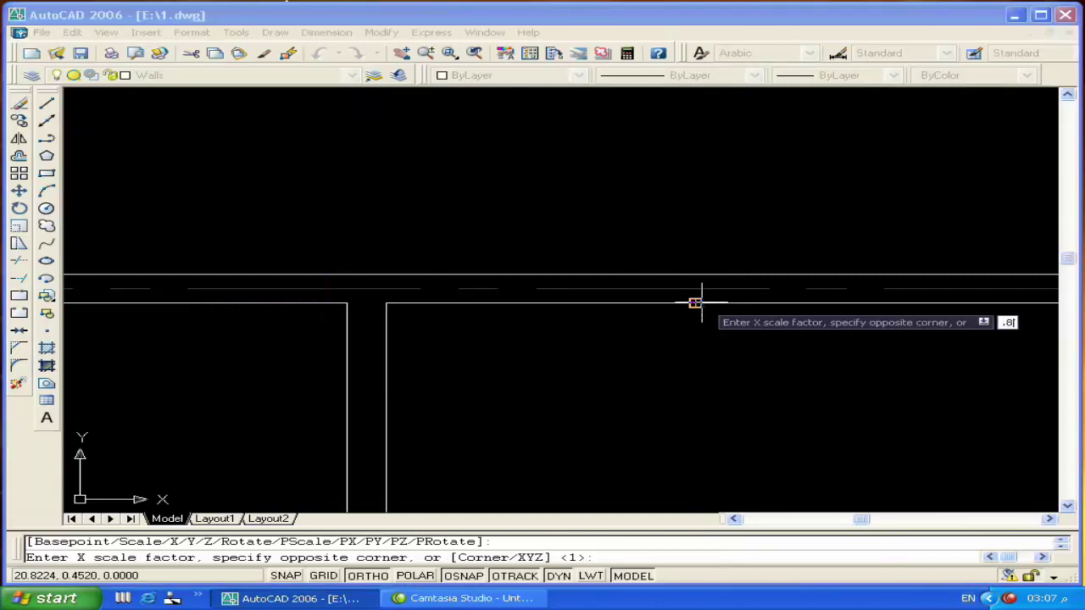
pyautogui.press('Return')
pyautogui.press('Return')
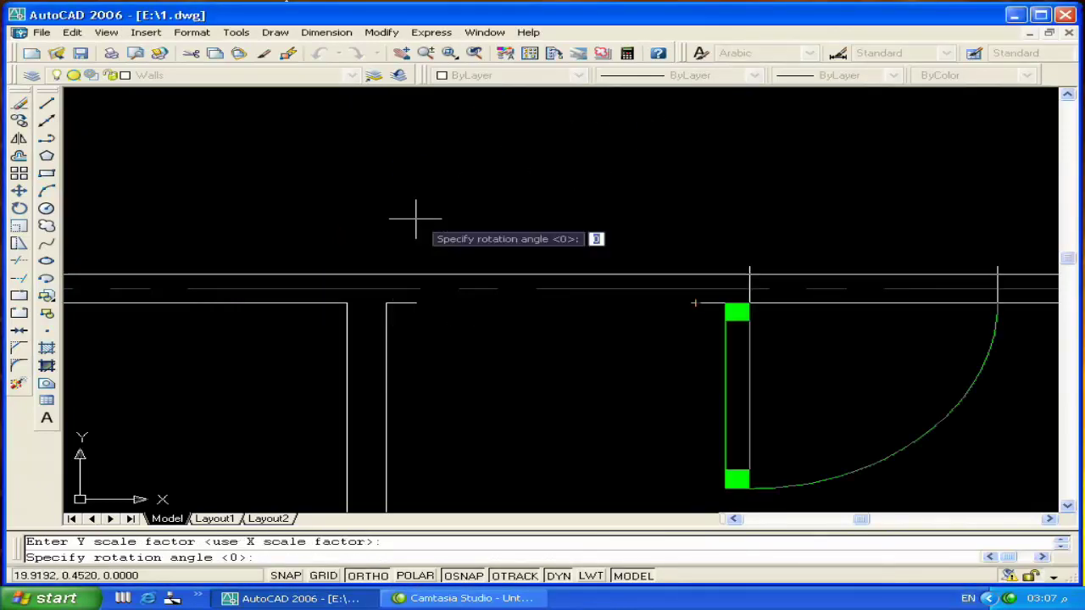
pyautogui.press('Return')
# Window-select the temporary guide line and delete it
pyautogui.scroll(-5, 491, 310)
pyautogui.moveTo(492, 310); pyautogui.dragTo(559, 342, button='middle')
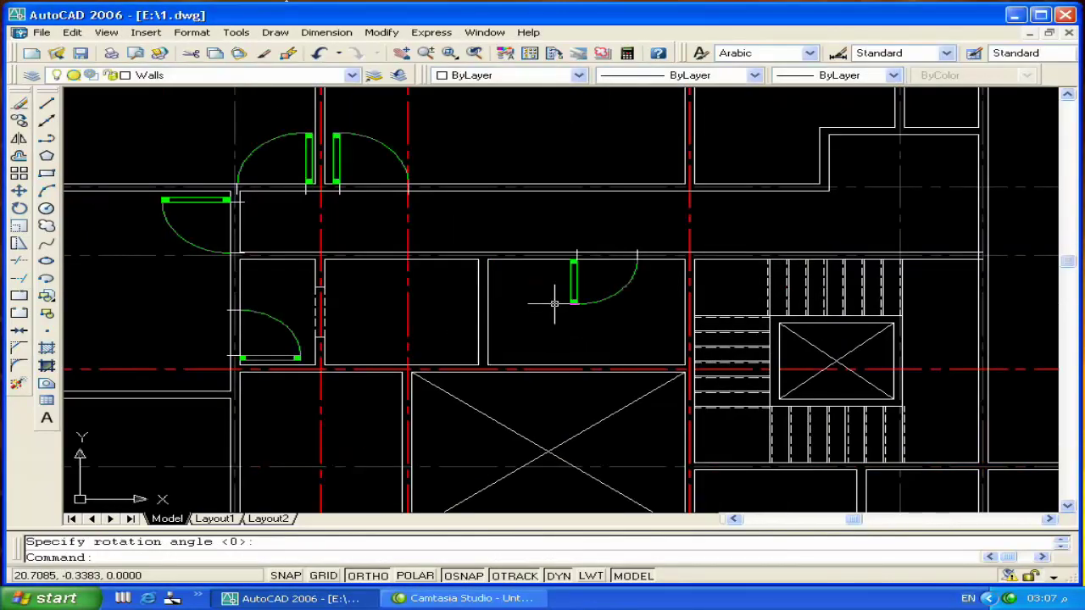
pyautogui.scroll(3, 538, 266)
pyautogui.scroll(2, 486, 264)
pyautogui.click(371, 263)
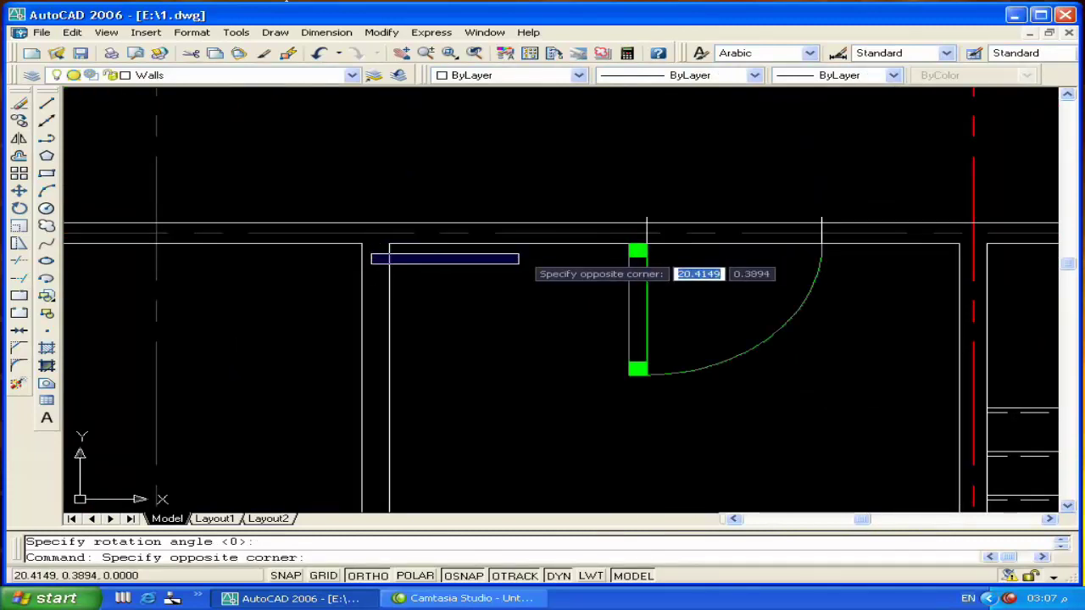
pyautogui.click(678, 238)
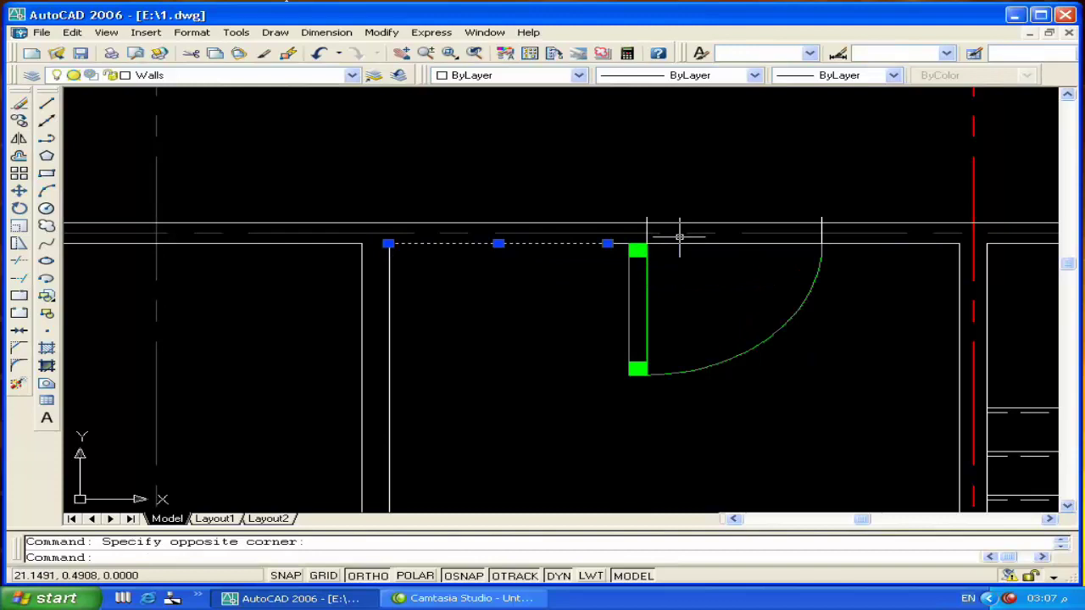
pyautogui.press('Delete')
pyautogui.scroll(-4, 588, 235)
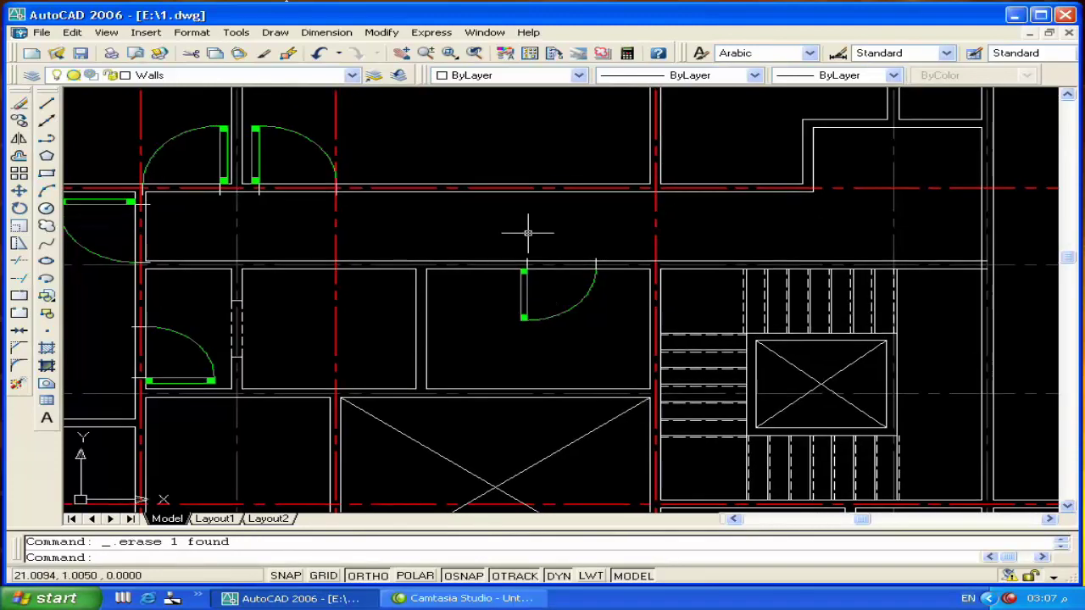
pyautogui.scroll(-4, 527, 232)
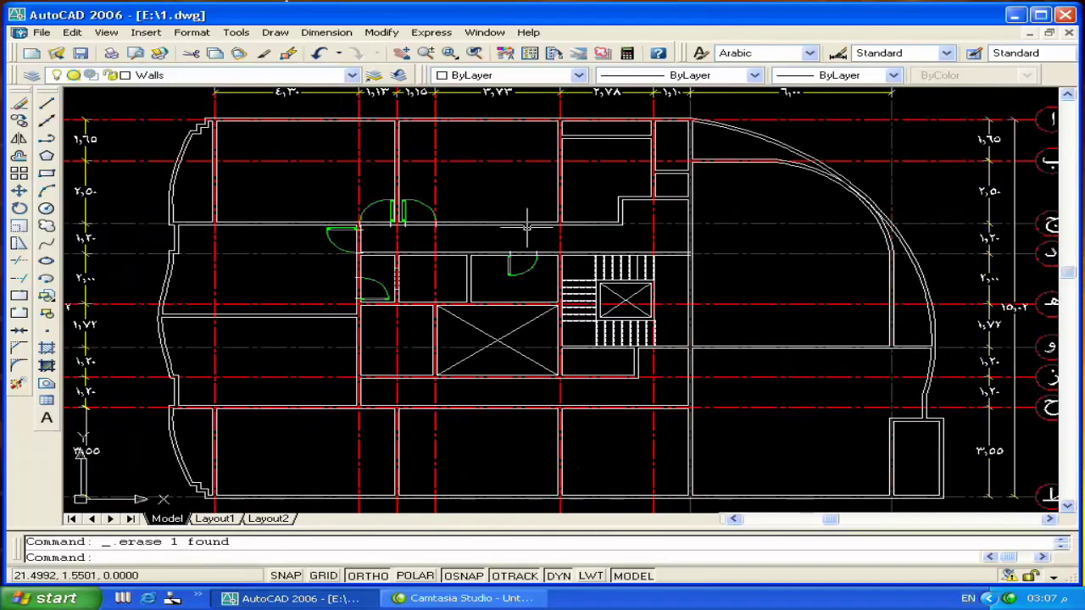
# Choose Door L from the block name list in the Insert dialog
pyautogui.scroll(5, 614, 214)
pyautogui.moveTo(619, 212); pyautogui.dragTo(536, 249, button='middle')
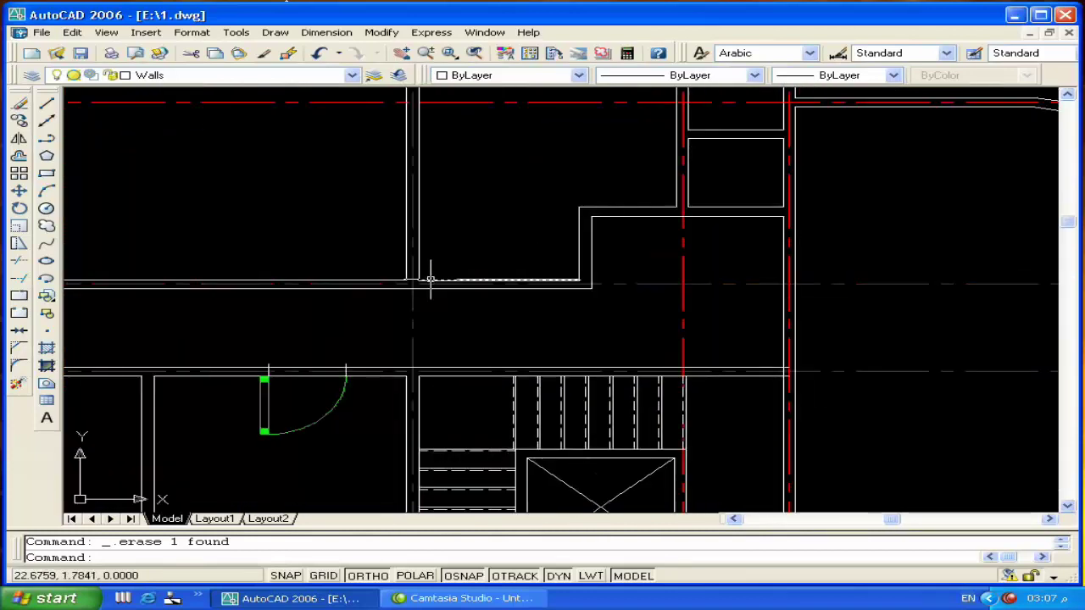
pyautogui.click(47, 296)
pyautogui.click(547, 215)
pyautogui.click(502, 246)
pyautogui.click(551, 216)
pyautogui.click(491, 248)
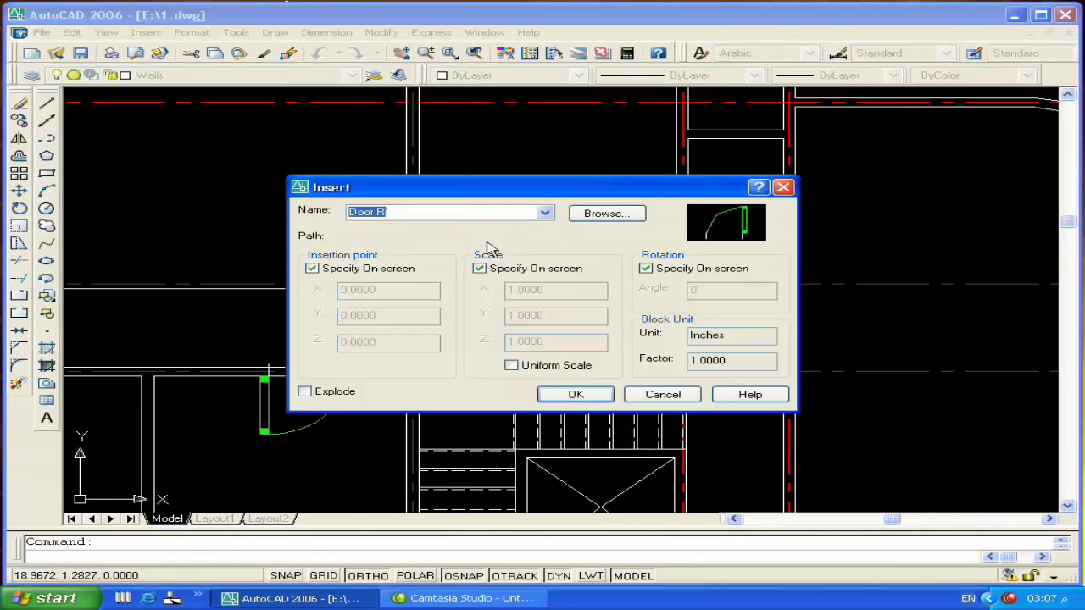
pyautogui.click(549, 214)
pyautogui.click(489, 239)
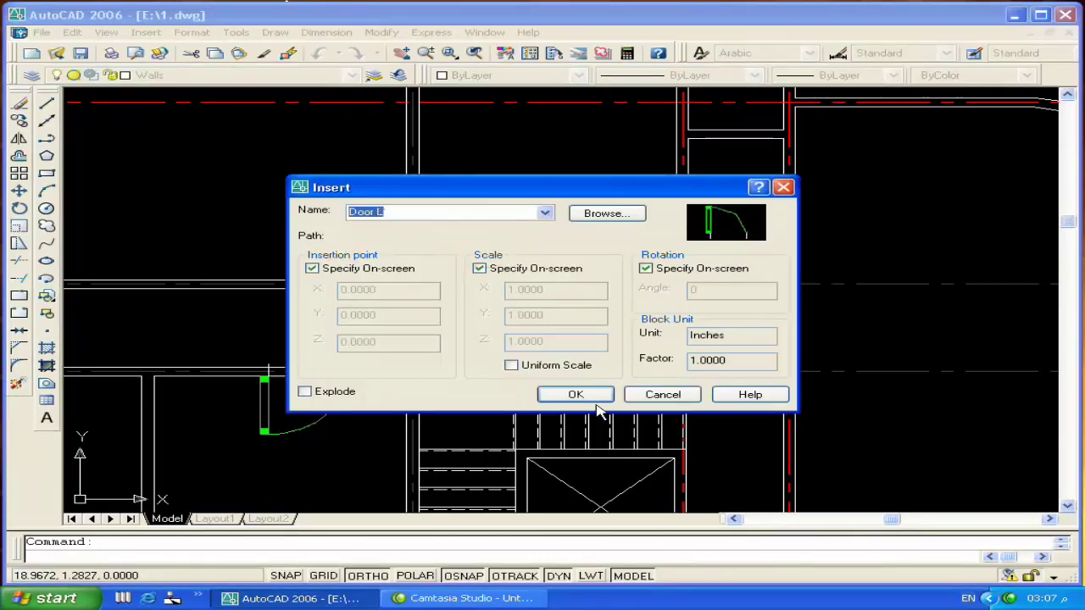
# Place Door L at the wall corner at default scale, swinging inward
pyautogui.click(575, 394)
pyautogui.click(418, 280)
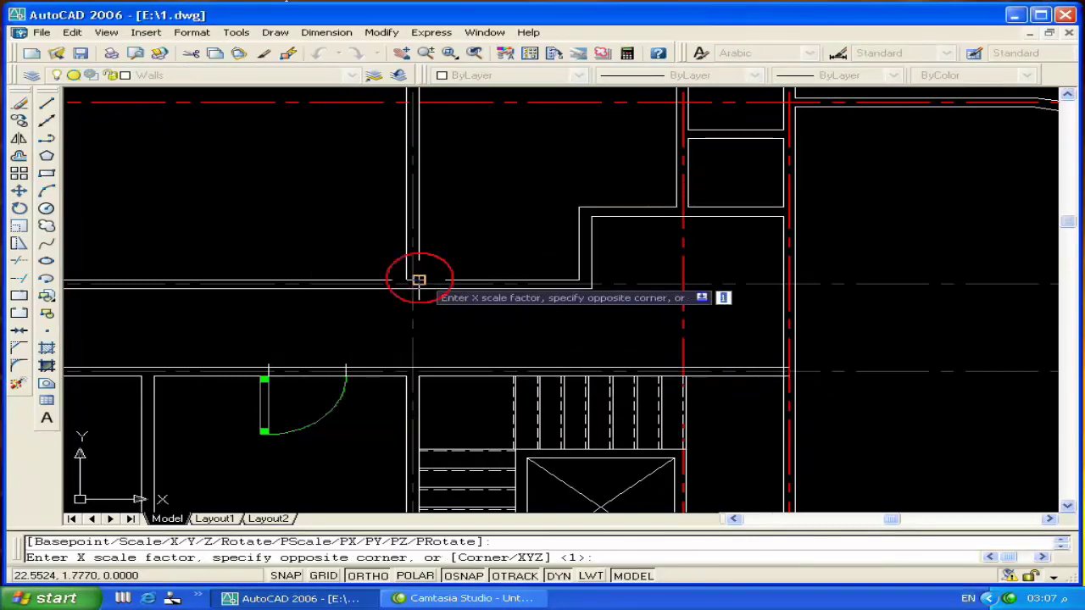
pyautogui.write('.8')
pyautogui.press('Return')
pyautogui.press('Return')
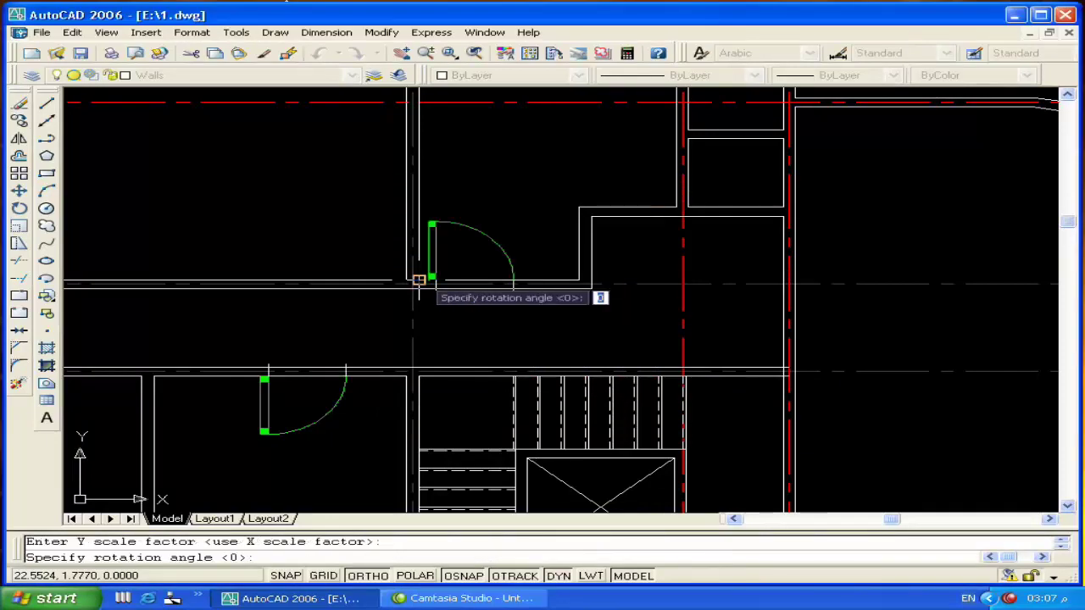
pyautogui.click(496, 243)
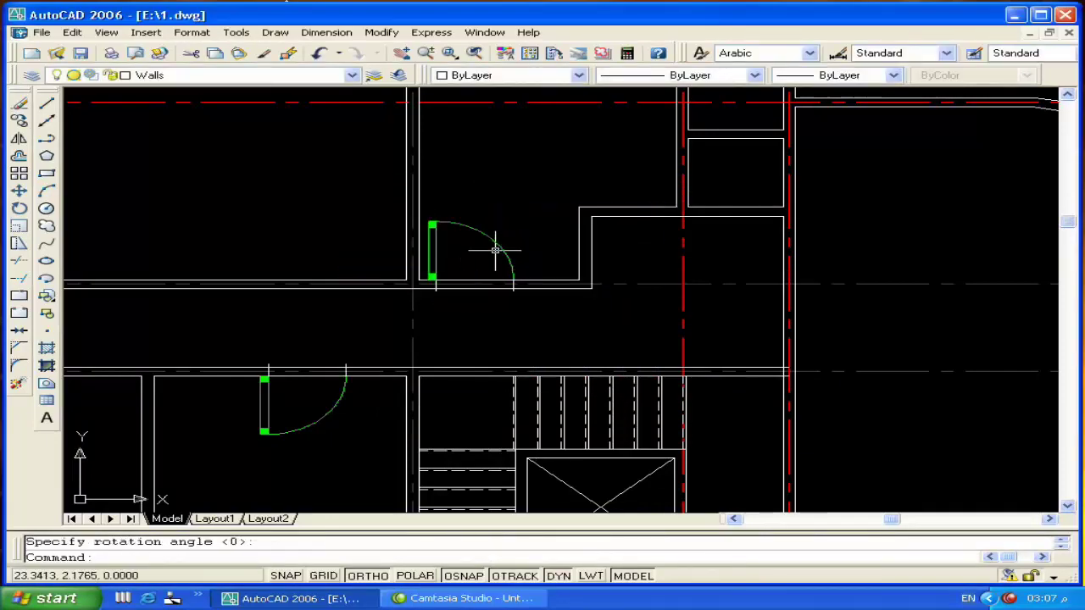
pyautogui.scroll(-3, 496, 245)
pyautogui.moveTo(579, 202); pyautogui.dragTo(540, 265, button='middle')
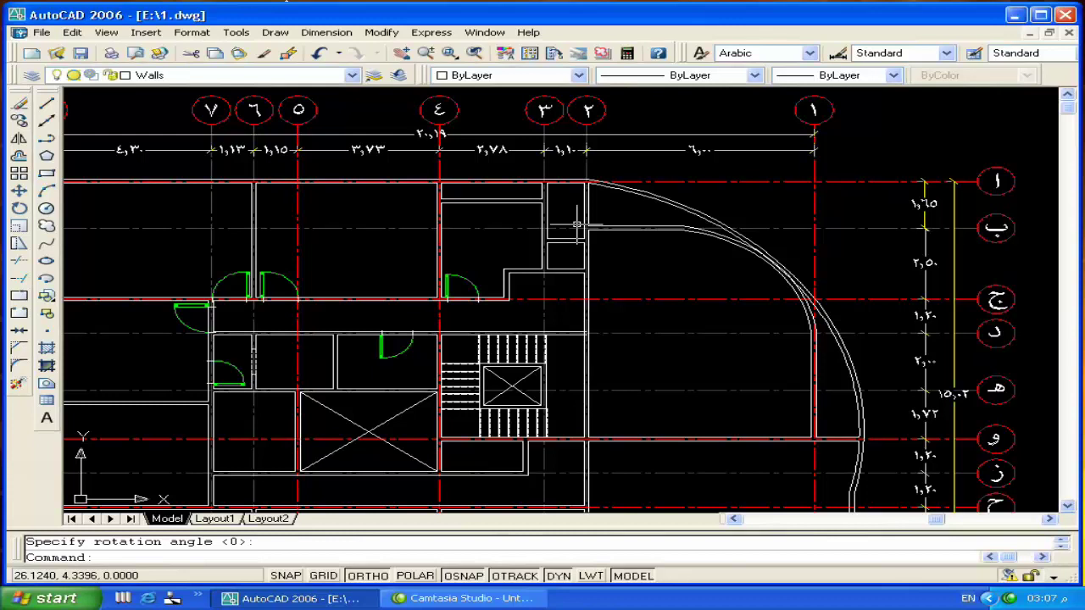
# Insert Door L at the wall corner with default scale and zero rotation, after cancelling a misoriented attempt
pyautogui.scroll(5, 576, 225)
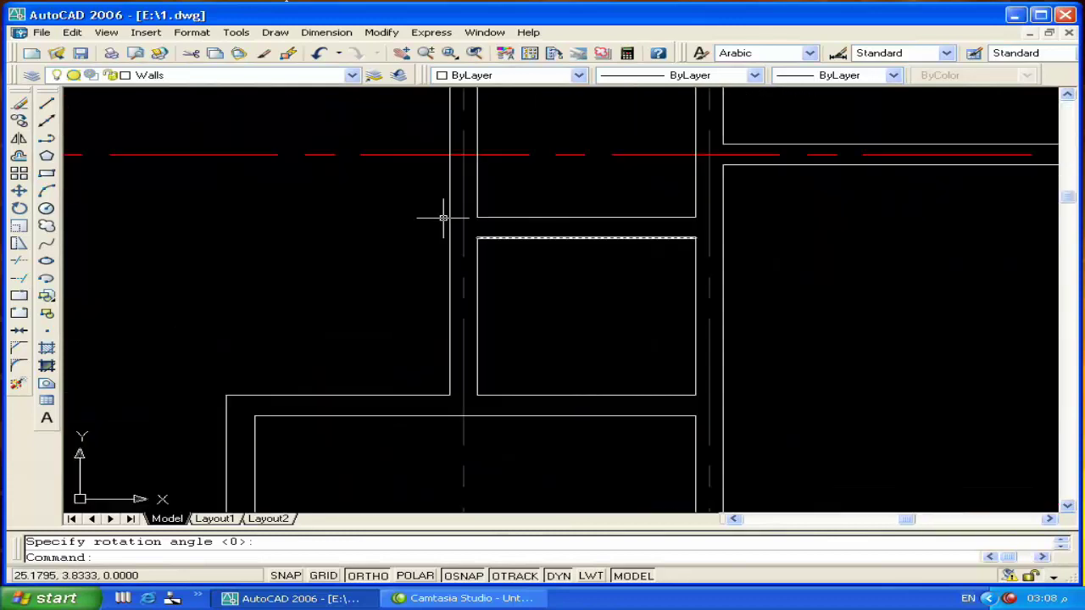
pyautogui.click(47, 296)
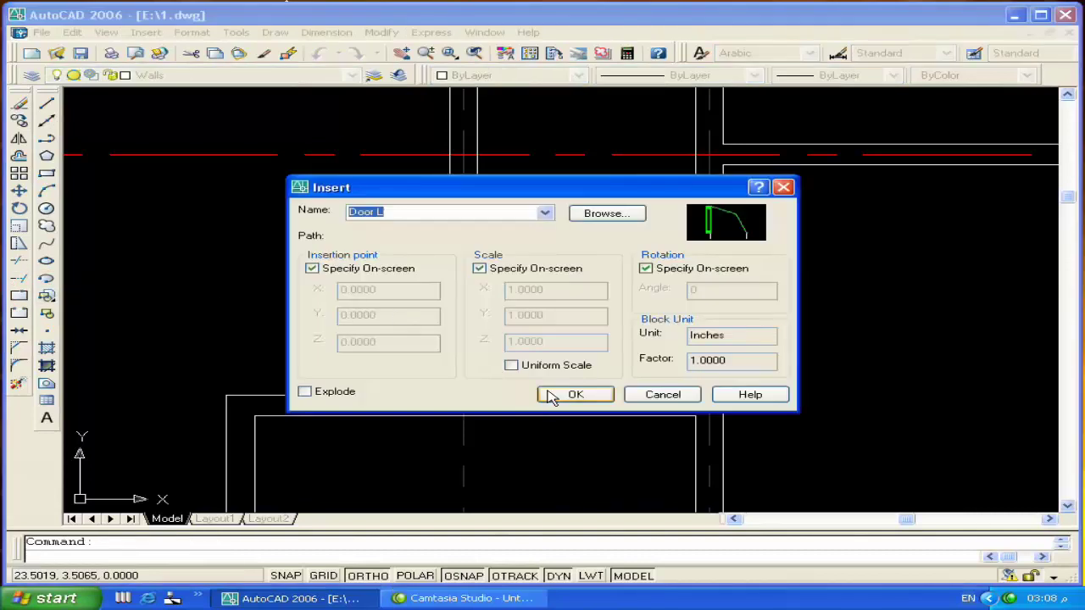
pyautogui.click(551, 395)
pyautogui.click(447, 395)
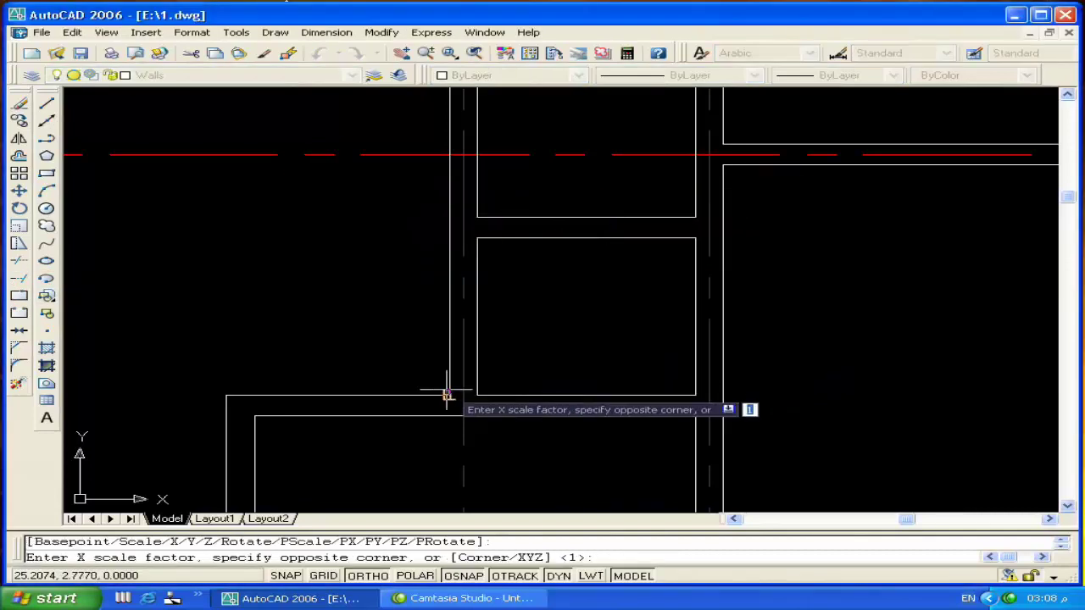
pyautogui.press('Return')
pyautogui.press('Return')
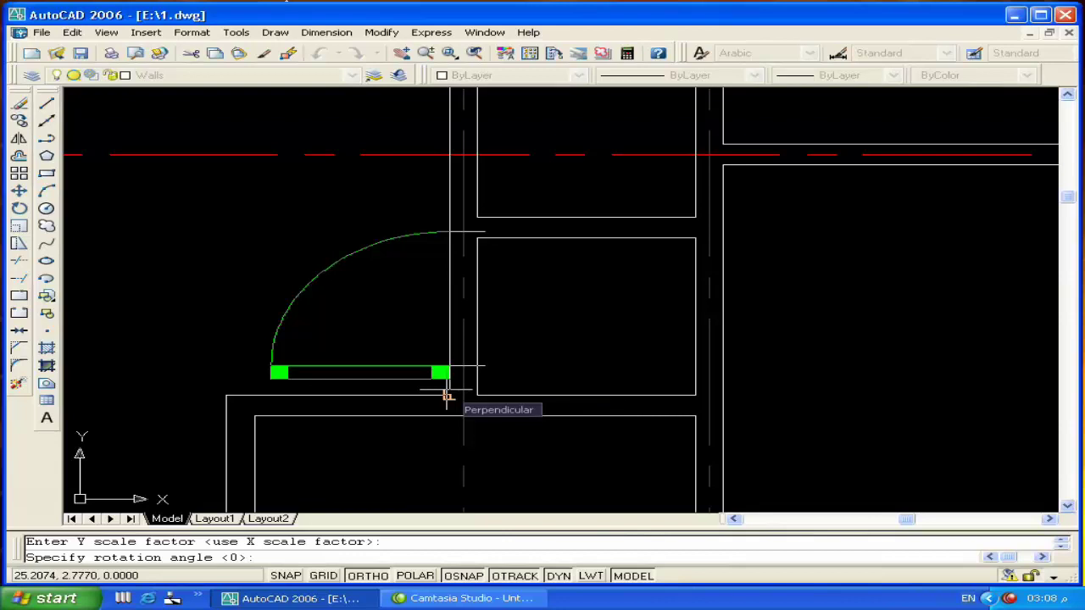
pyautogui.press('Escape')
pyautogui.press('Return')
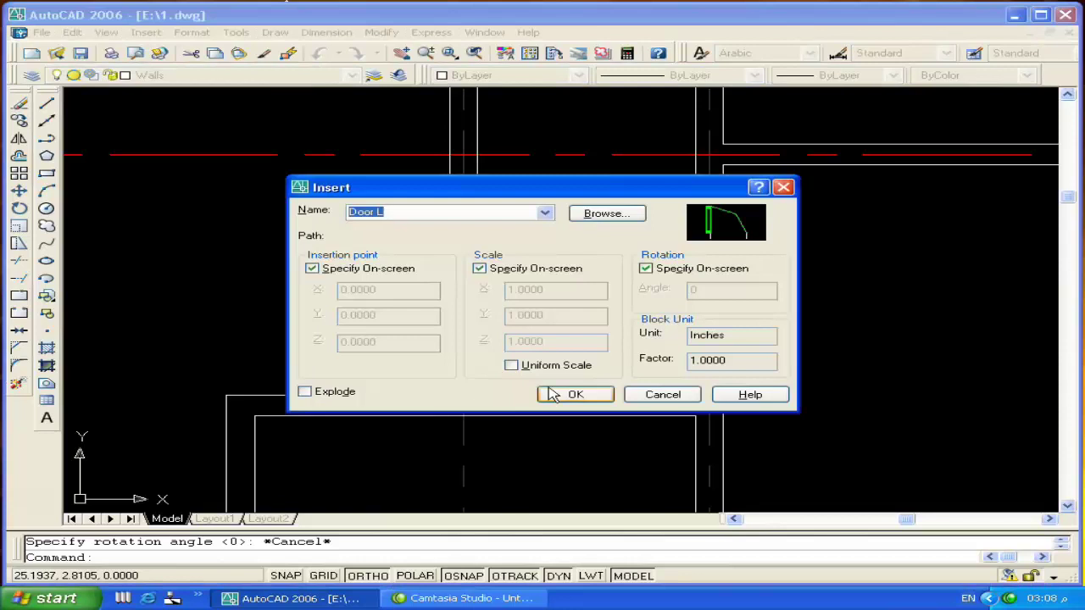
pyautogui.click(552, 395)
pyautogui.click(449, 391)
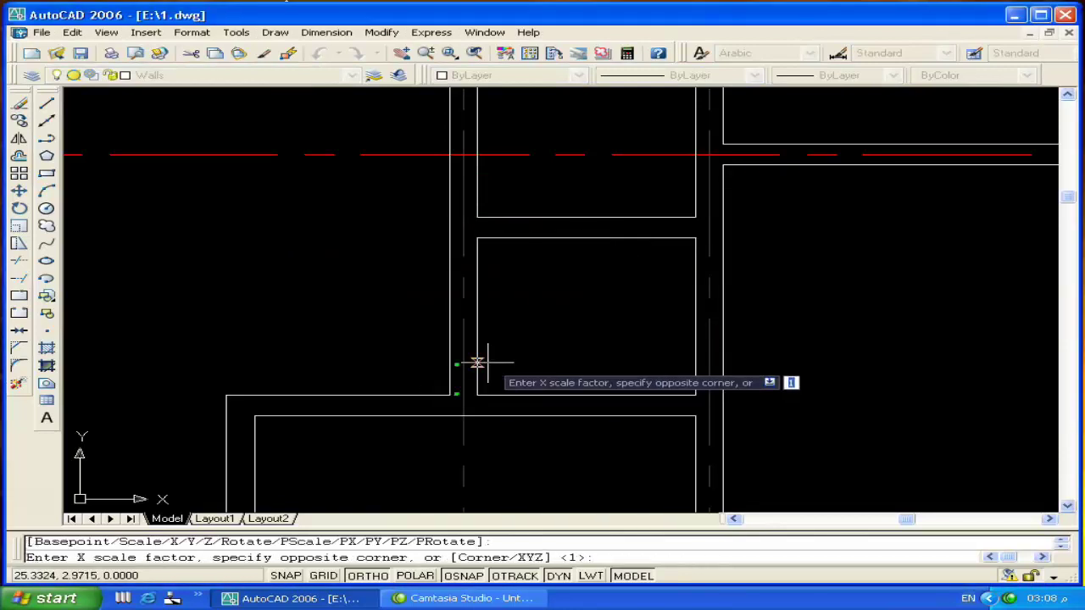
pyautogui.press('Return')
pyautogui.press('Return')
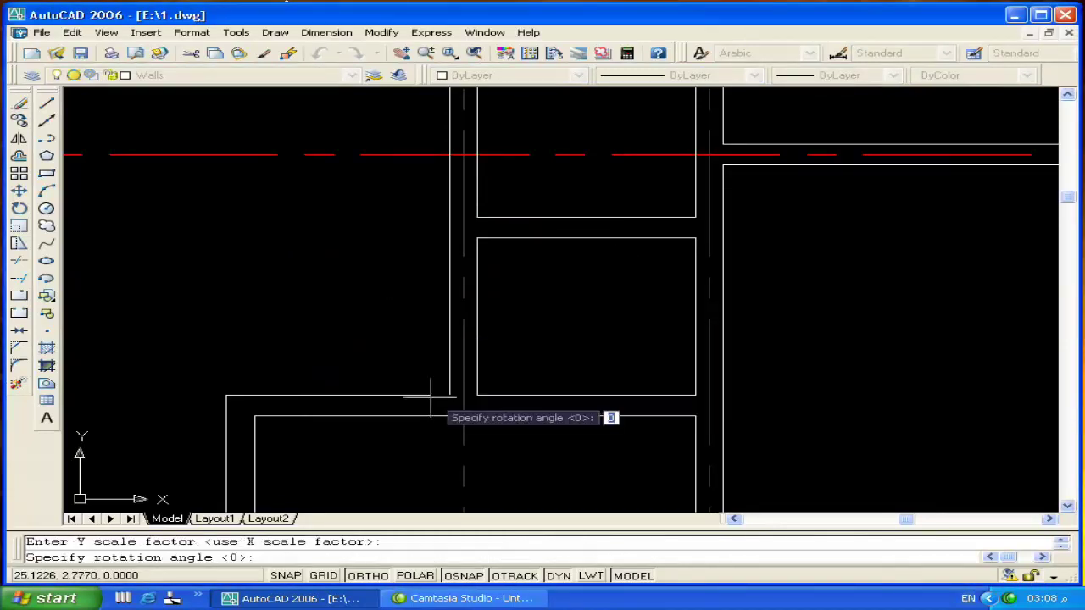
pyautogui.press('Return')
# Window-select the misplaced door block and delete it
pyautogui.press('Escape')
pyautogui.click(508, 307)
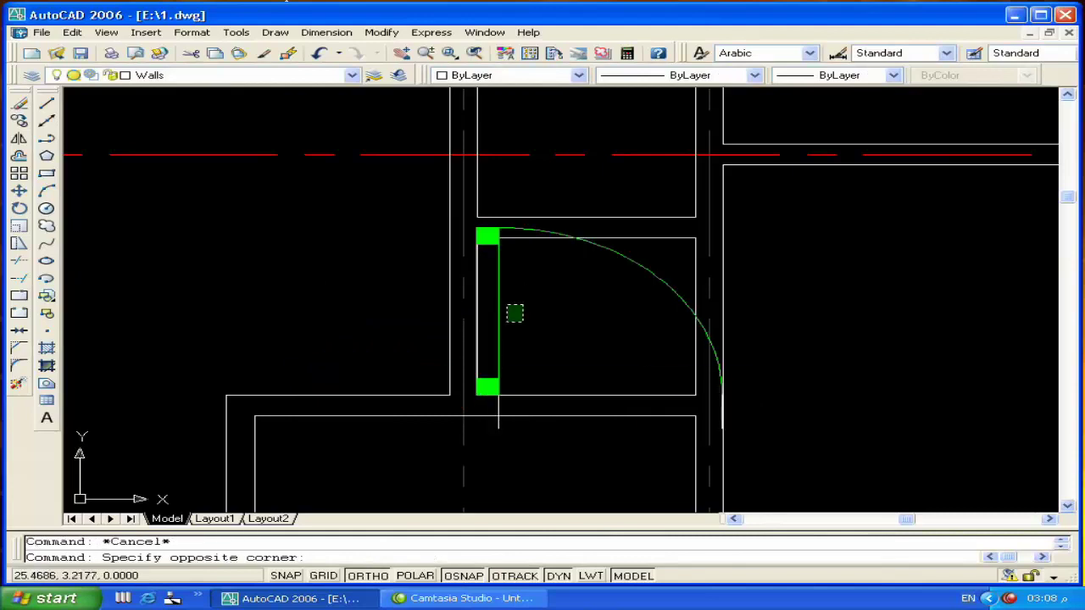
pyautogui.click(497, 334)
pyautogui.press('Delete')
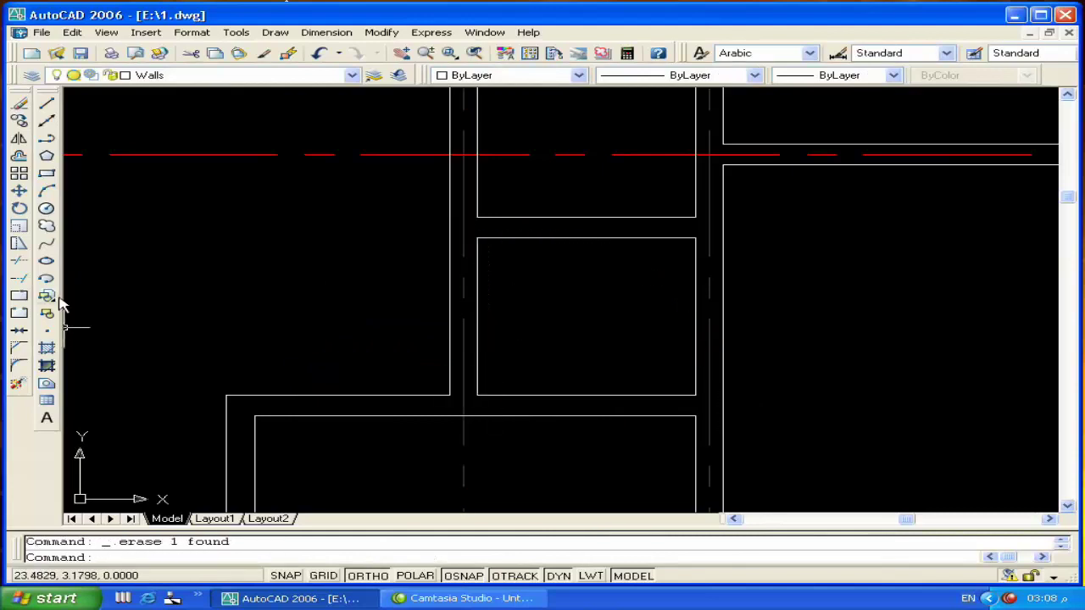
# Insert Door L at the wall corner at 0.7 scale with no rotation
pyautogui.click(47, 295)
pyautogui.click(576, 394)
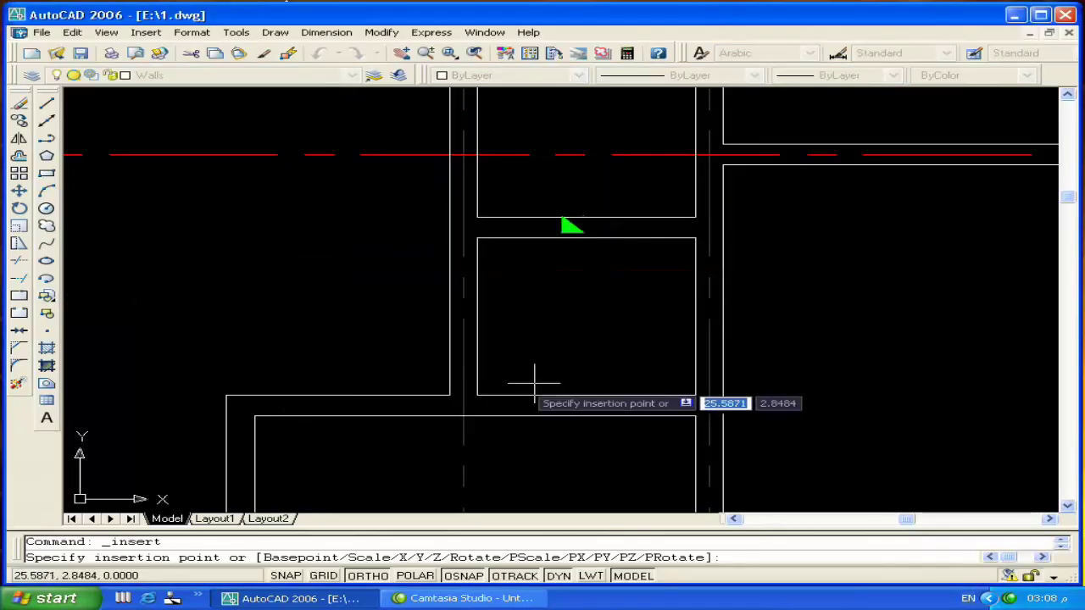
pyautogui.click(450, 394)
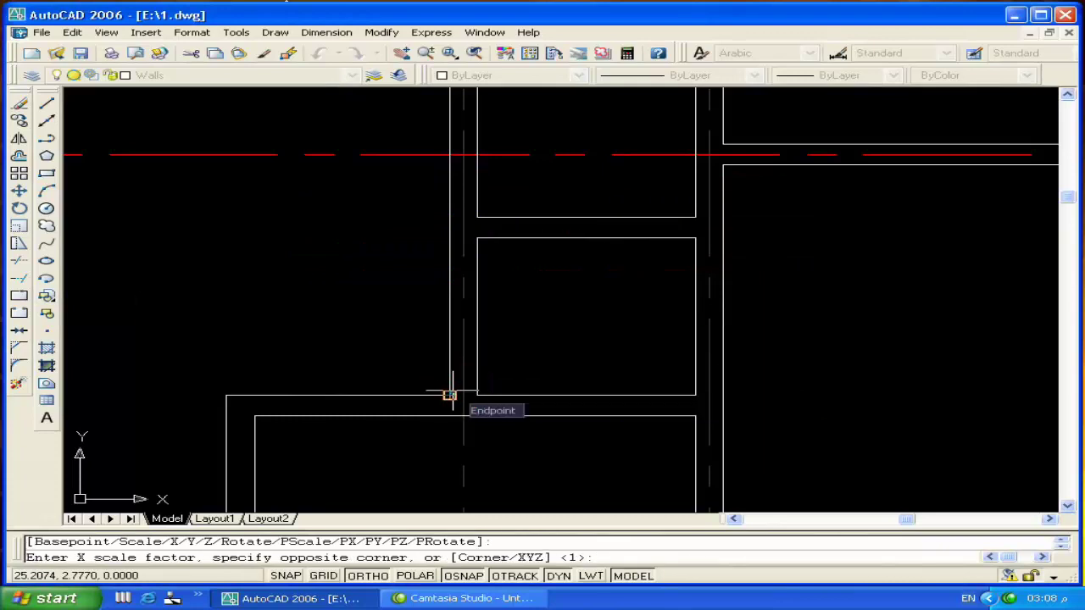
pyautogui.write('.')
pyautogui.press('Return')
pyautogui.press('Return')
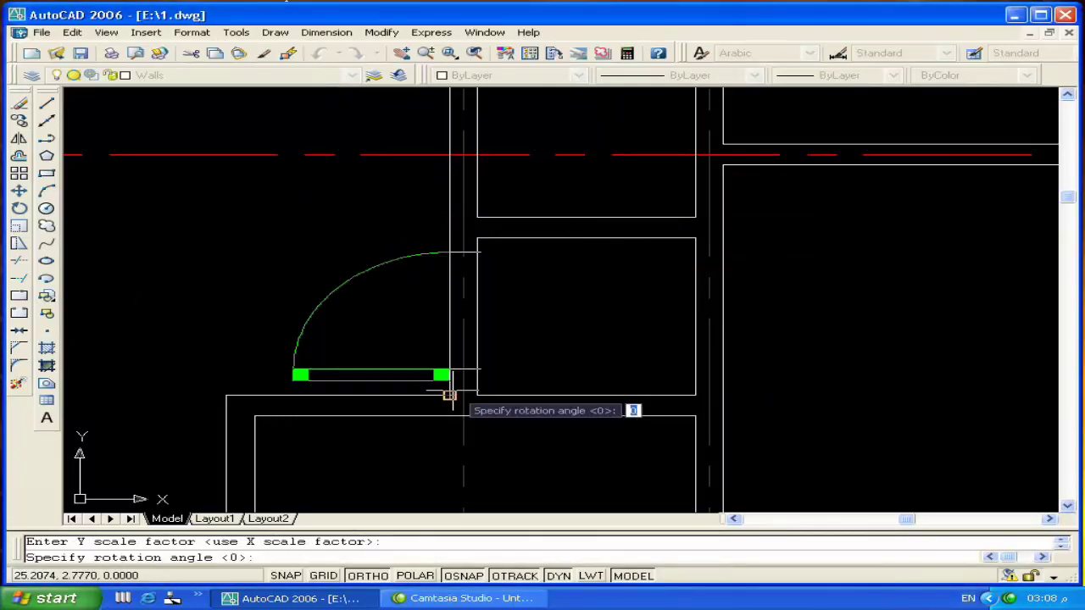
pyautogui.click(403, 318)
pyautogui.scroll(-3, 401, 314)
# Pan and zoom to the wall opening beside the small square room
pyautogui.moveTo(296, 376); pyautogui.dragTo(430, 317, button='middle')
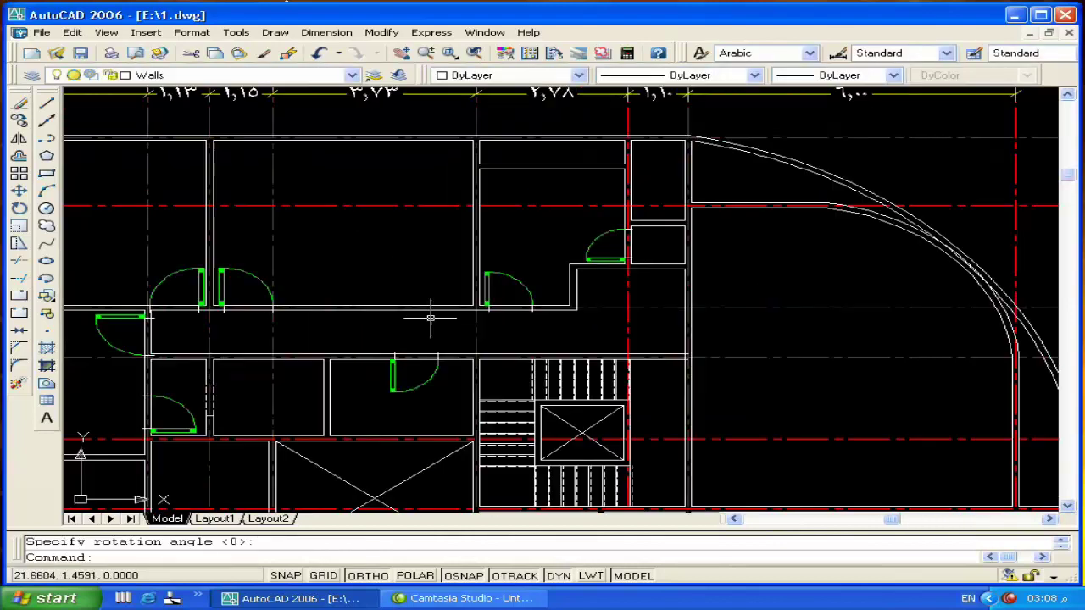
pyautogui.moveTo(520, 265)
pyautogui.mouseDown(button='middle')
pyautogui.moveTo(449, 296)
pyautogui.moveTo(509, 254)
pyautogui.mouseUp(button='middle')
pyautogui.moveTo(532, 334); pyautogui.dragTo(518, 302, button='middle')
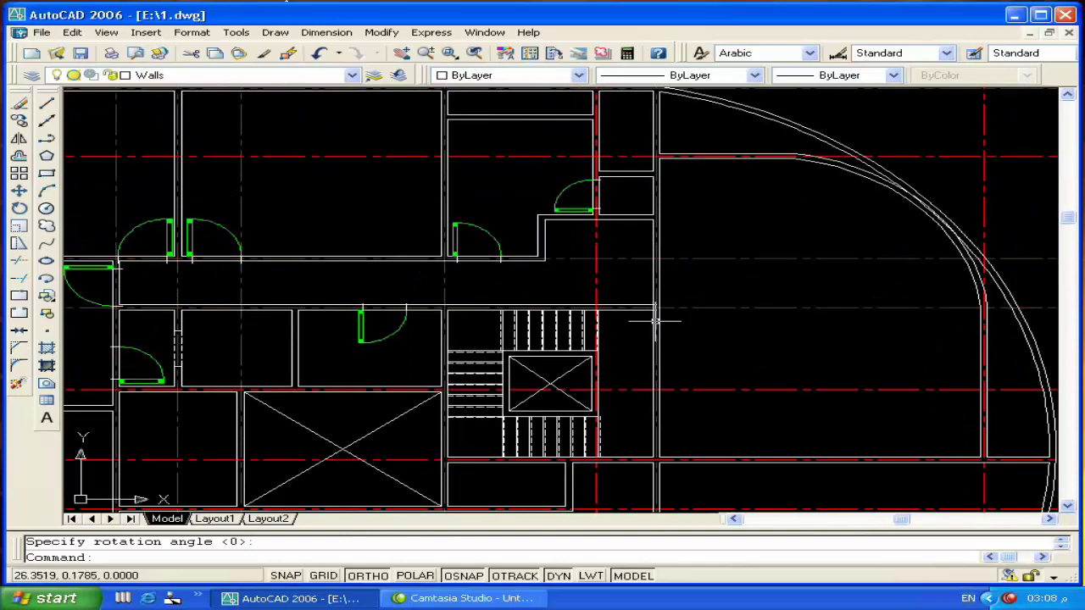
pyautogui.moveTo(654, 321); pyautogui.dragTo(610, 318, button='middle')
pyautogui.scroll(5, 603, 275)
pyautogui.moveTo(615, 279); pyautogui.dragTo(565, 327, button='middle')
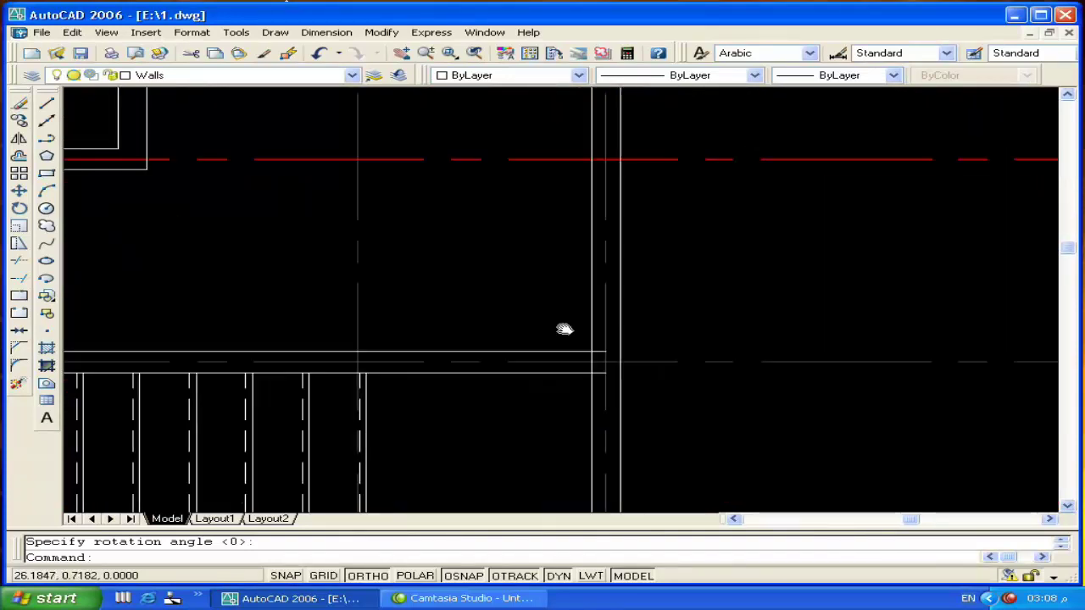
pyautogui.scroll(-1, 563, 327)
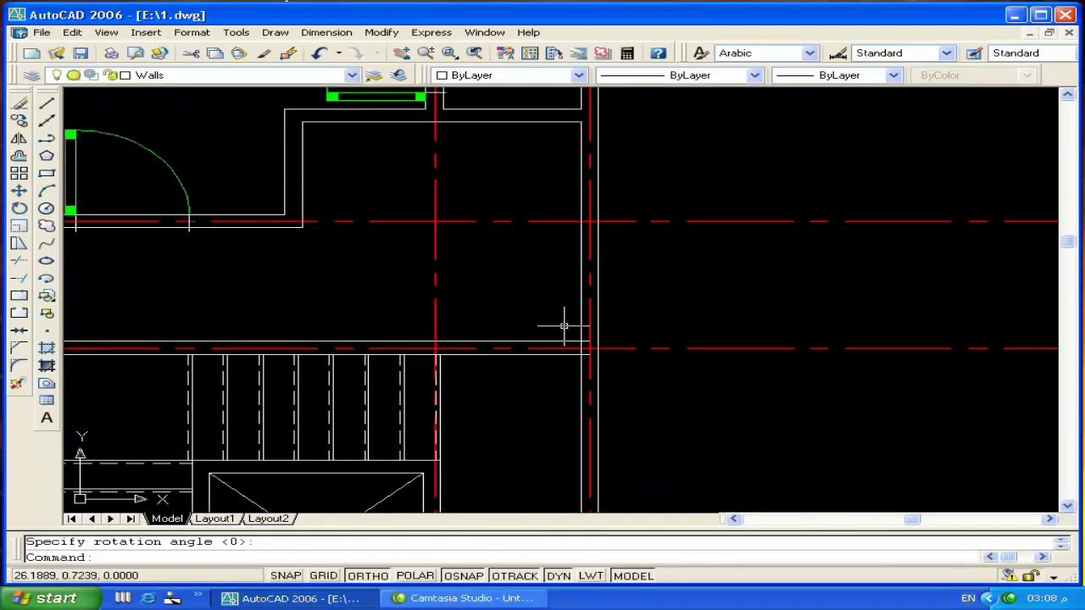
pyautogui.scroll(-2, 566, 326)
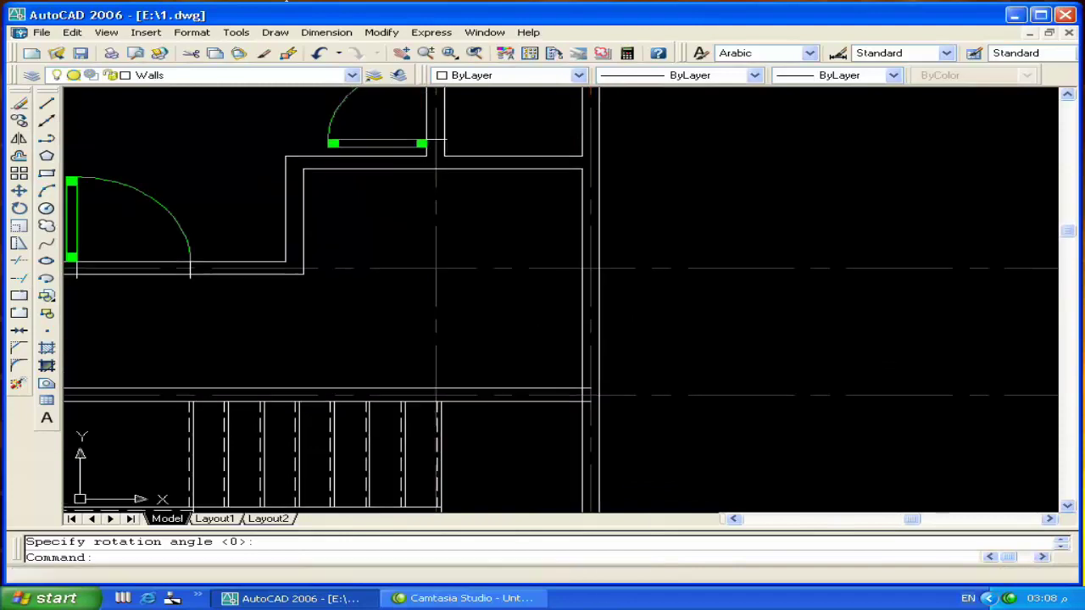
pyautogui.scroll(1, 499, 325)
pyautogui.moveTo(503, 242); pyautogui.dragTo(492, 318, button='middle')
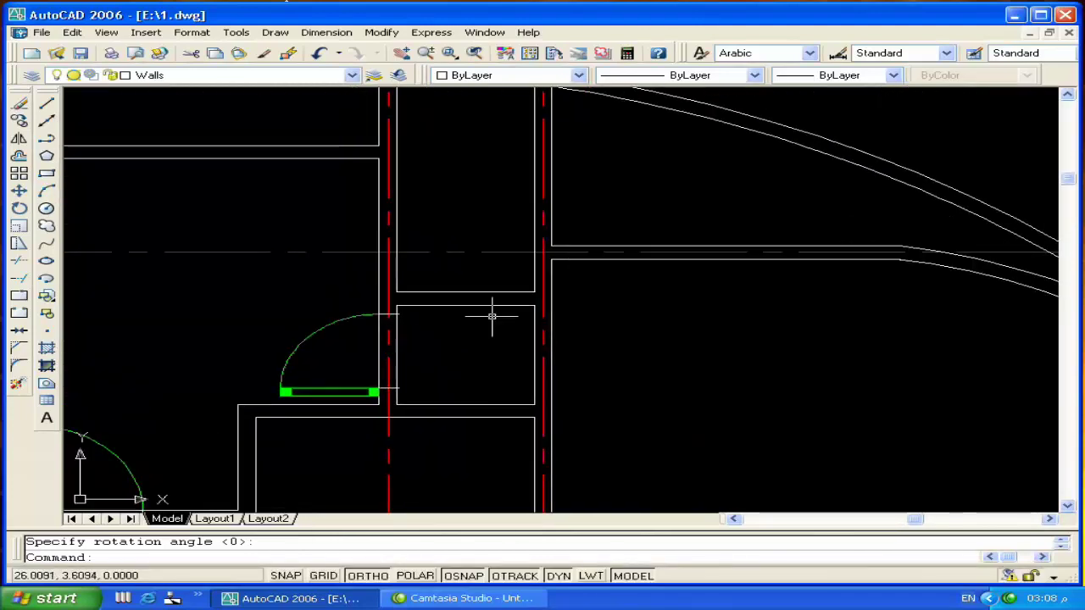
pyautogui.scroll(2, 488, 232)
pyautogui.scroll(1, 489, 235)
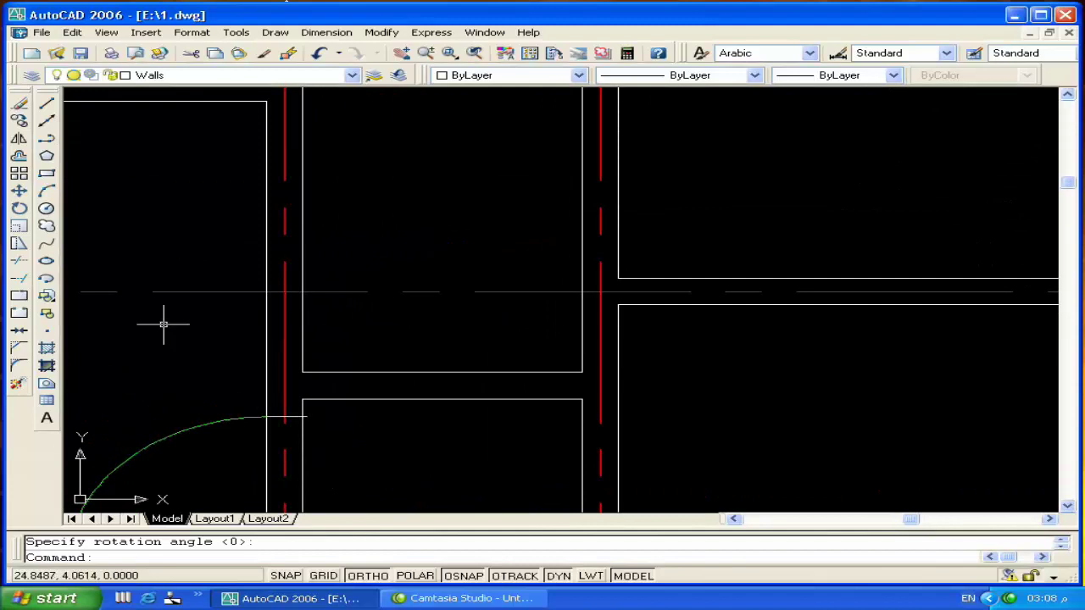
# Insert Door L at the opening's wall corner with default scale and zero rotation
pyautogui.click(49, 313)
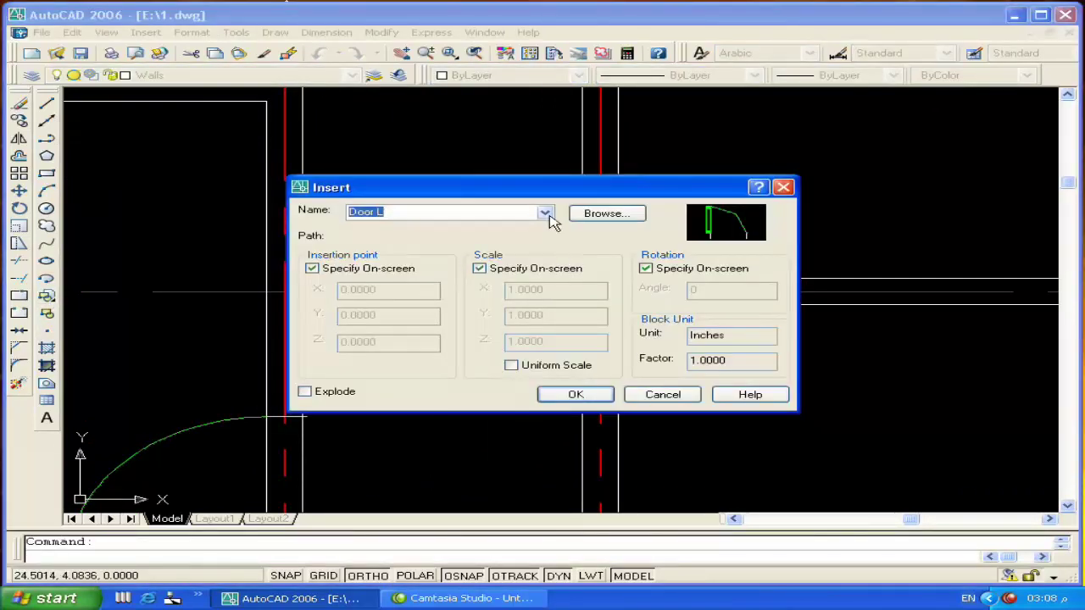
pyautogui.click(545, 213)
pyautogui.click(545, 213)
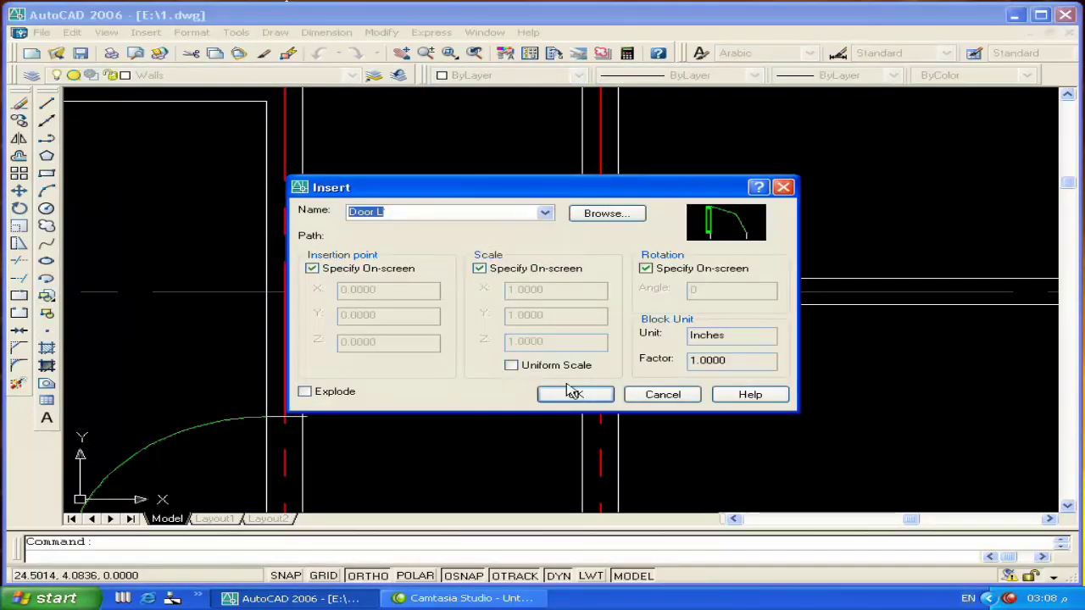
pyautogui.click(573, 395)
pyautogui.click(303, 372)
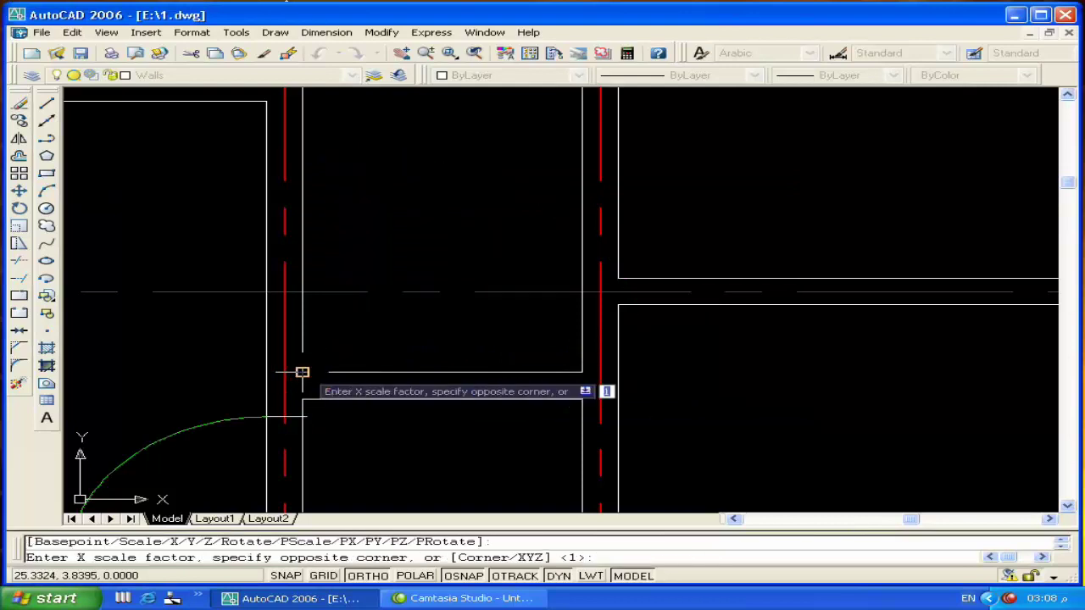
pyautogui.press('Return')
pyautogui.press('Return')
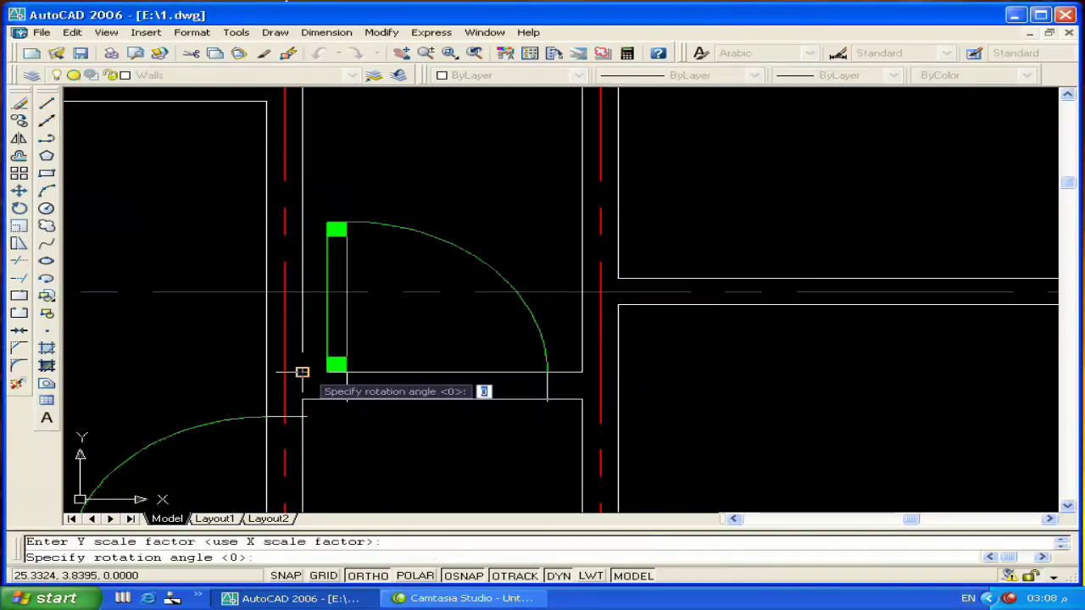
pyautogui.press('Return')
pyautogui.click(351, 354)
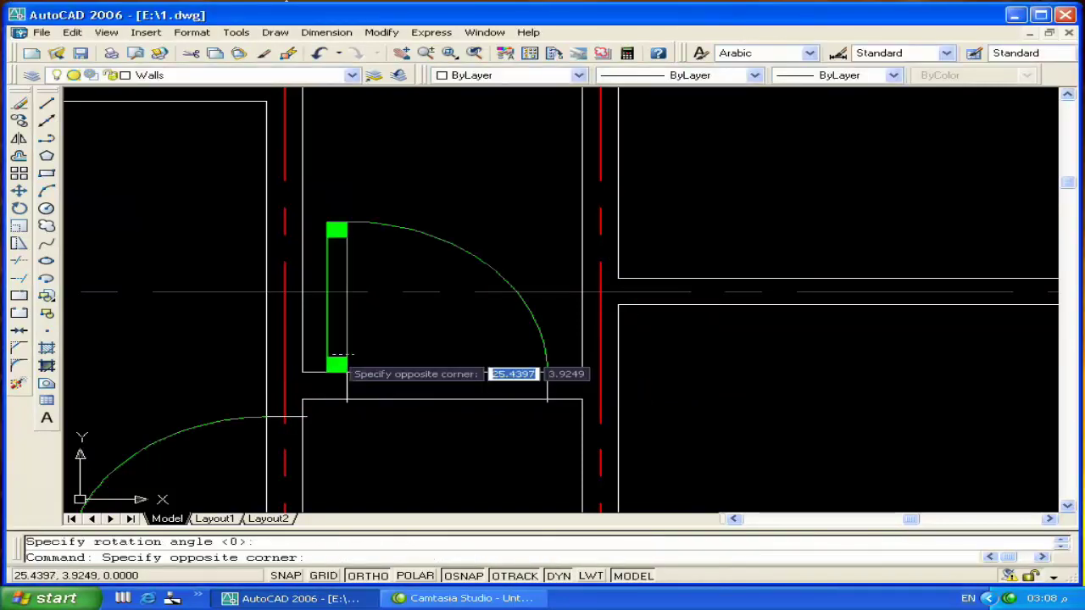
pyautogui.click(387, 336)
# Extend the upper horizontal wall line to the far wall
pyautogui.scroll(-3, 455, 274)
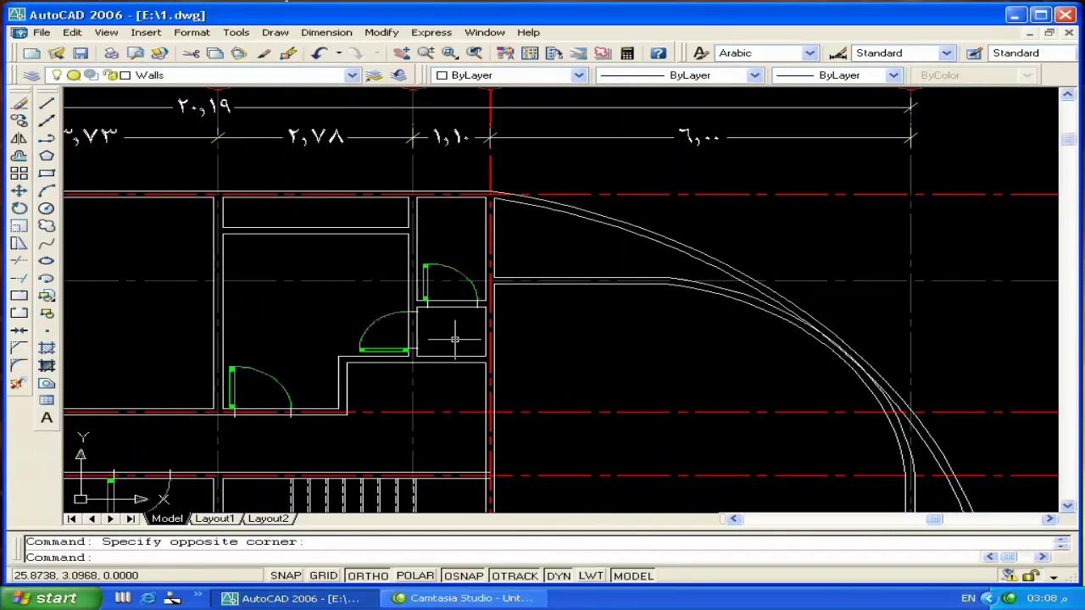
pyautogui.moveTo(456, 339); pyautogui.dragTo(549, 319, button='middle')
pyautogui.moveTo(546, 366); pyautogui.dragTo(548, 353, button='middle')
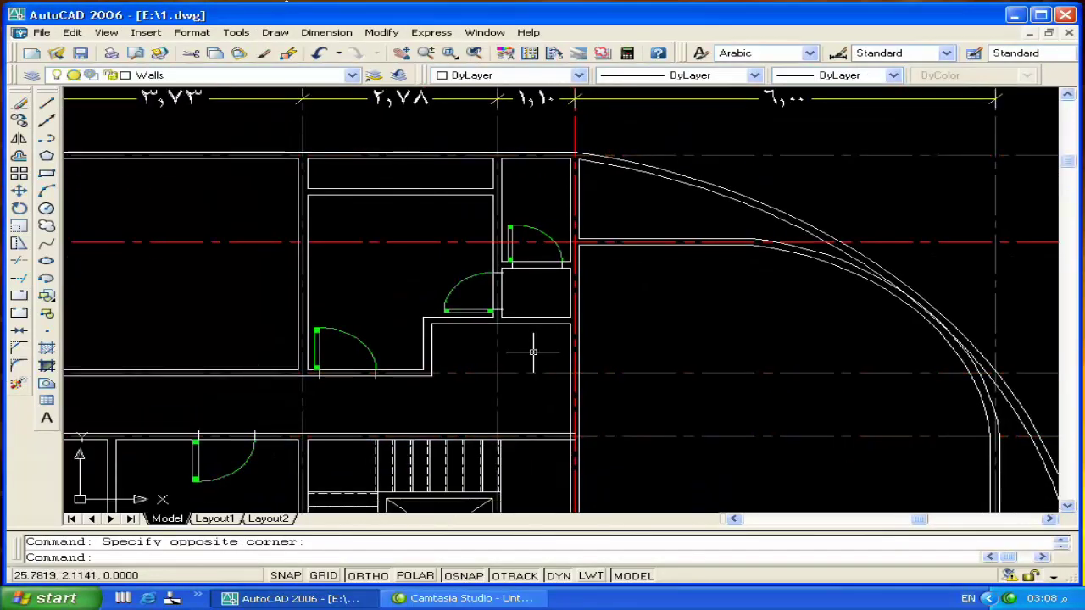
pyautogui.scroll(3, 569, 256)
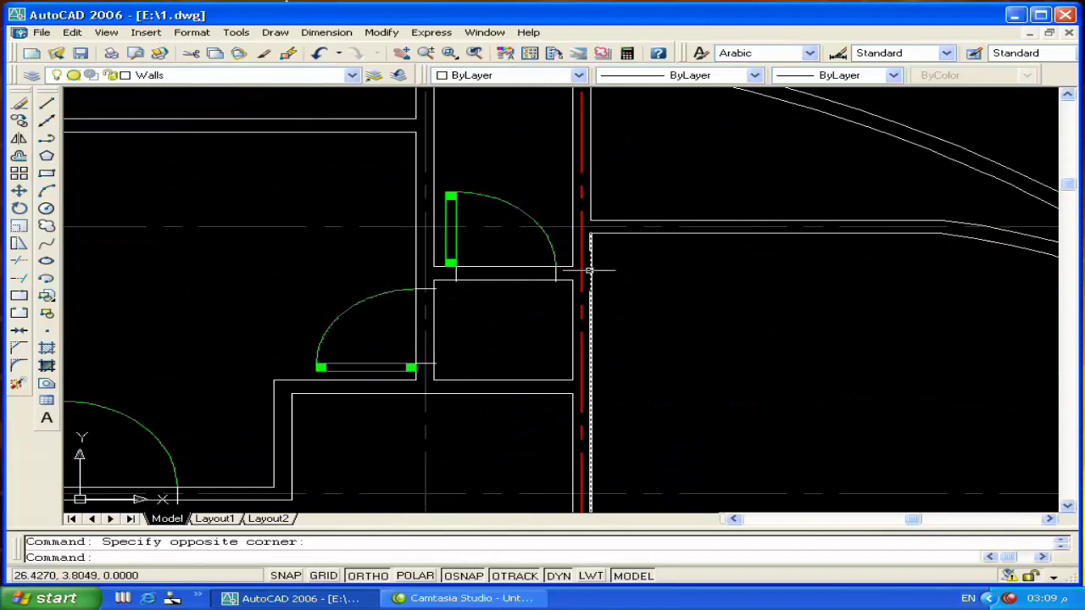
pyautogui.scroll(2, 573, 316)
pyautogui.scroll(2, 500, 271)
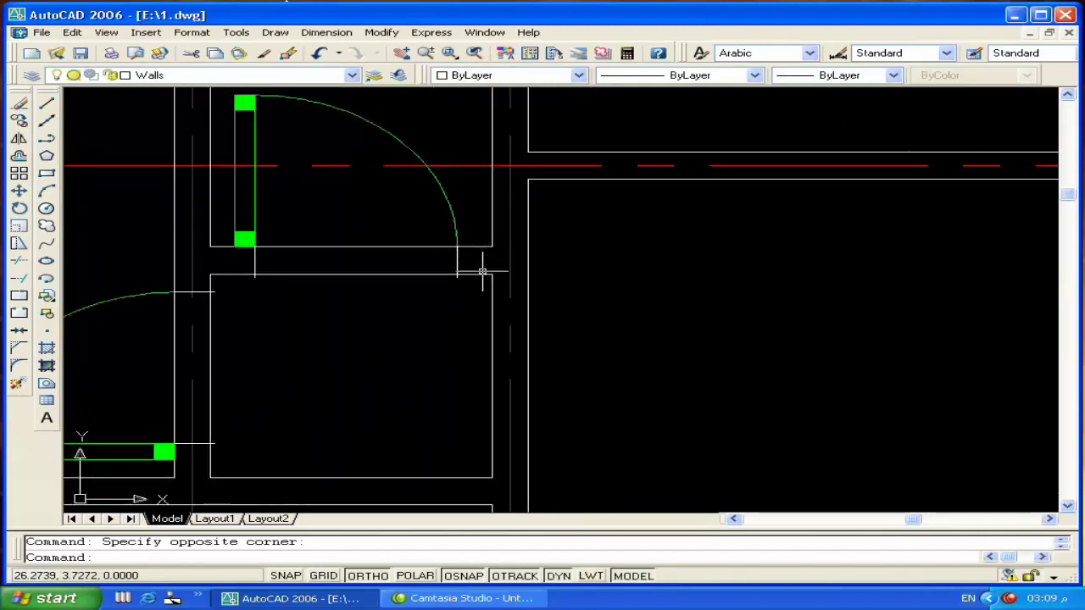
pyautogui.click(481, 275)
pyautogui.click(493, 274)
pyautogui.click(528, 273)
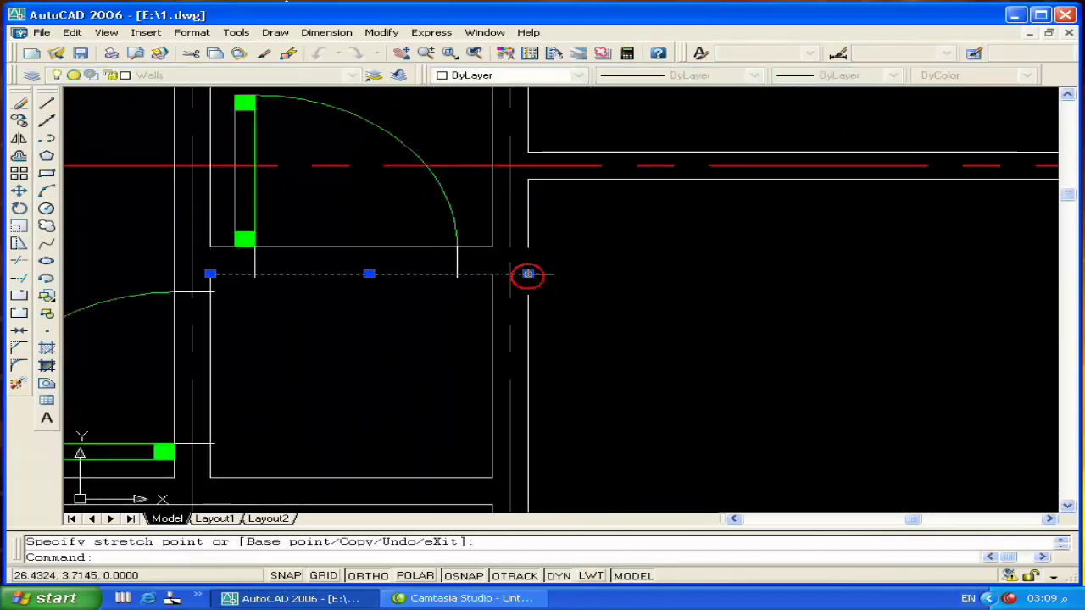
pyautogui.press('Escape')
# Extend the bottom wall line to the far wall and trim the wall across the opening
pyautogui.click(467, 399)
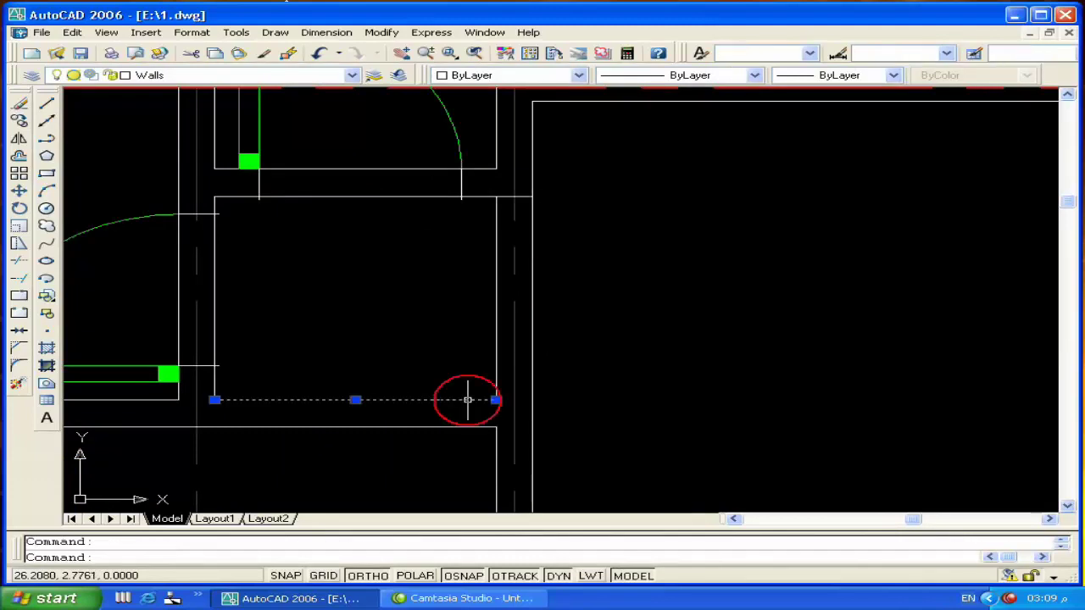
pyautogui.click(497, 400)
pyautogui.click(530, 399)
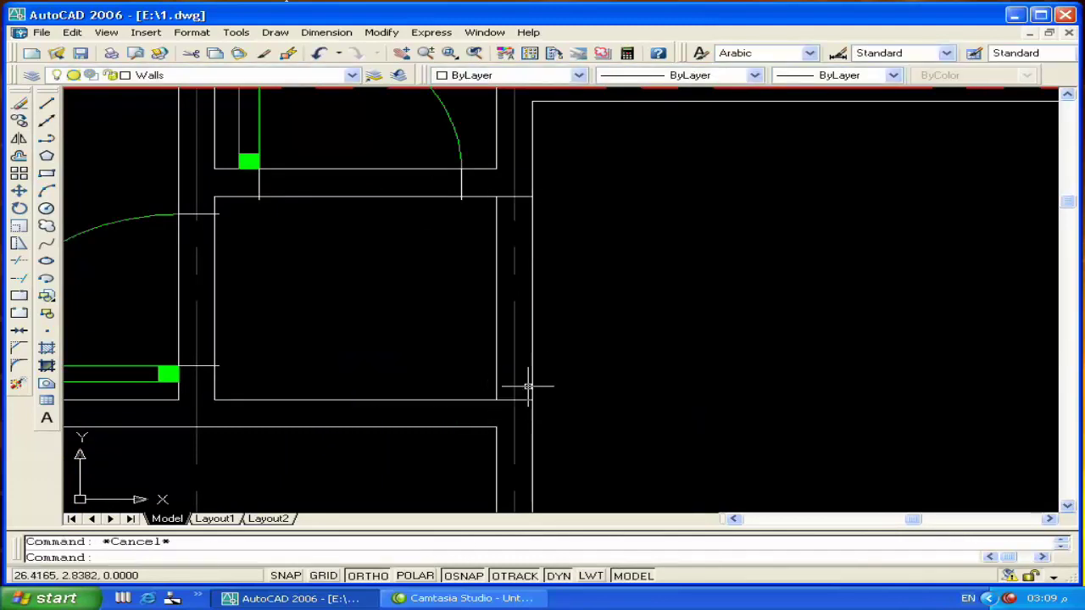
pyautogui.write('tr')
pyautogui.press('Return')
pyautogui.press('Return')
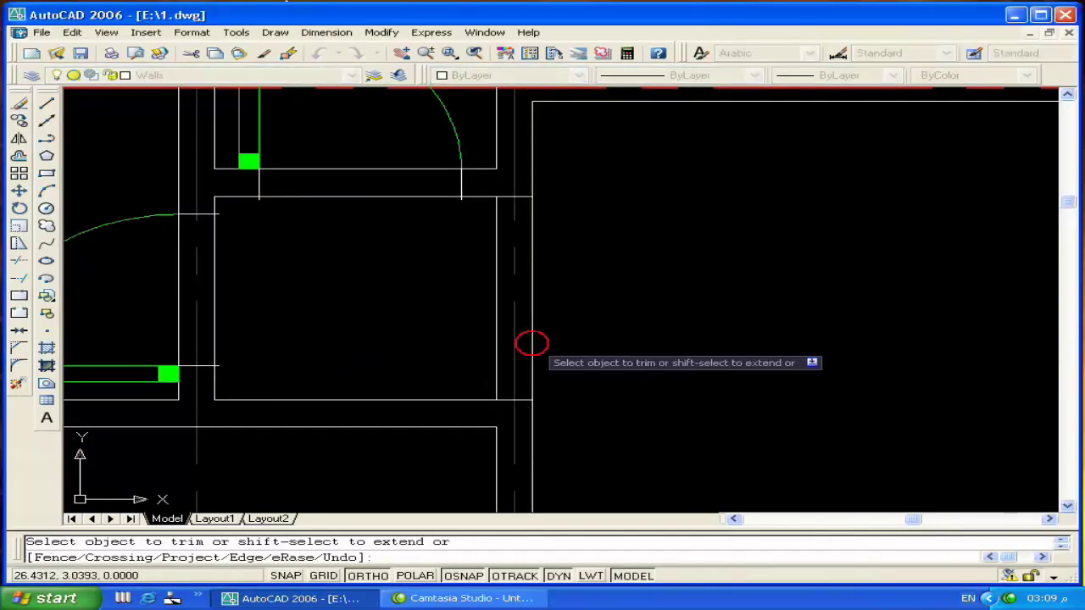
pyautogui.click(533, 343)
pyautogui.press('Return')
pyautogui.press('Escape')
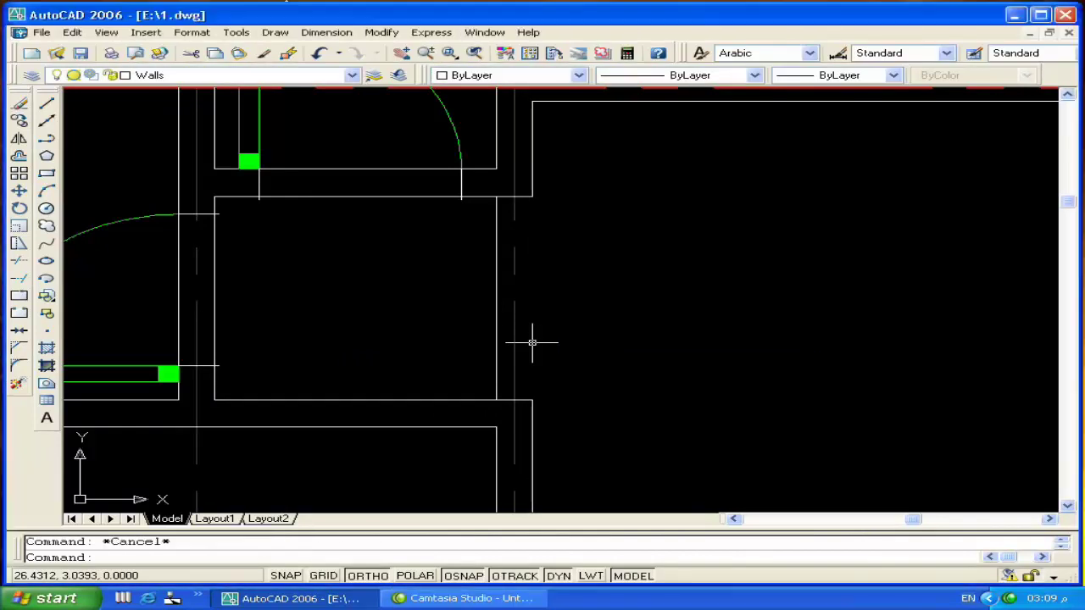
# Draw a vertical line across the opening from the wall endpoint
pyautogui.write('l')
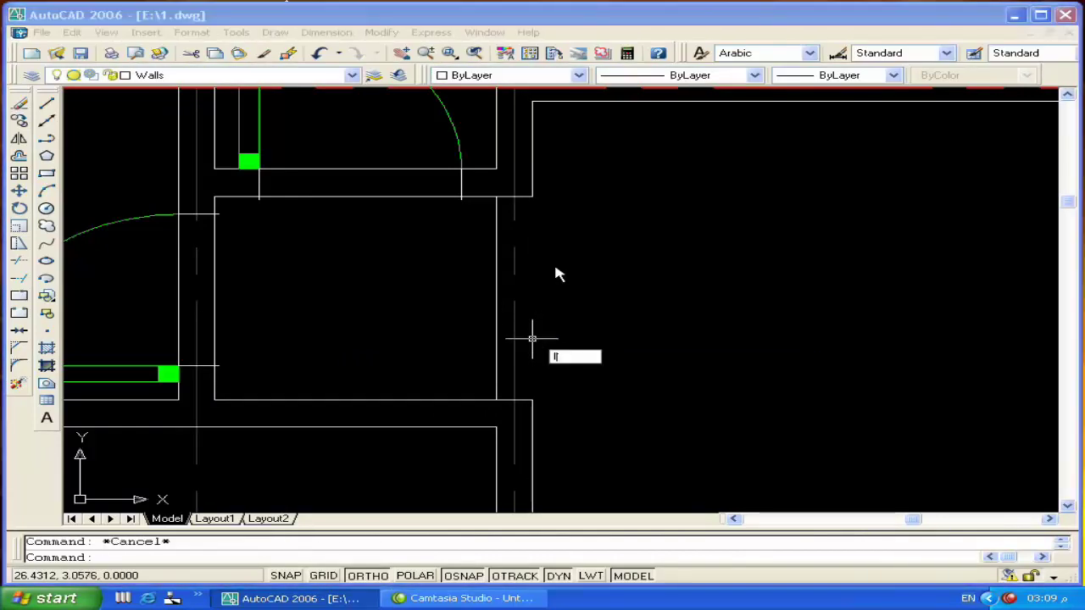
pyautogui.press('Return')
pyautogui.click(532, 196)
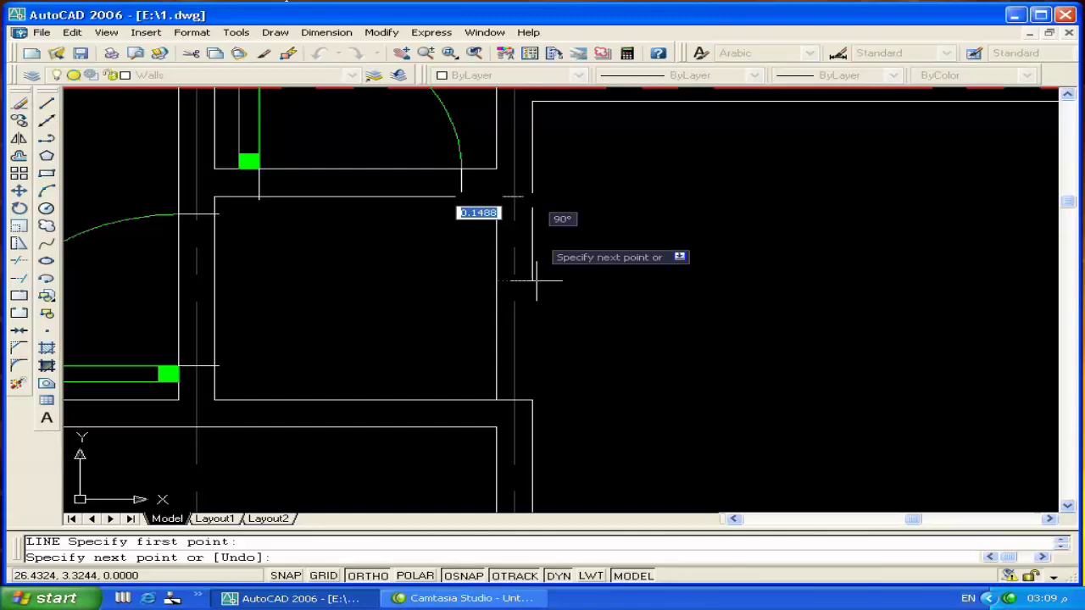
pyautogui.click(532, 399)
pyautogui.press('Return')
# Set the two vertical lines to DASHED2 with a 0.5 linetype scale
pyautogui.click(496, 351)
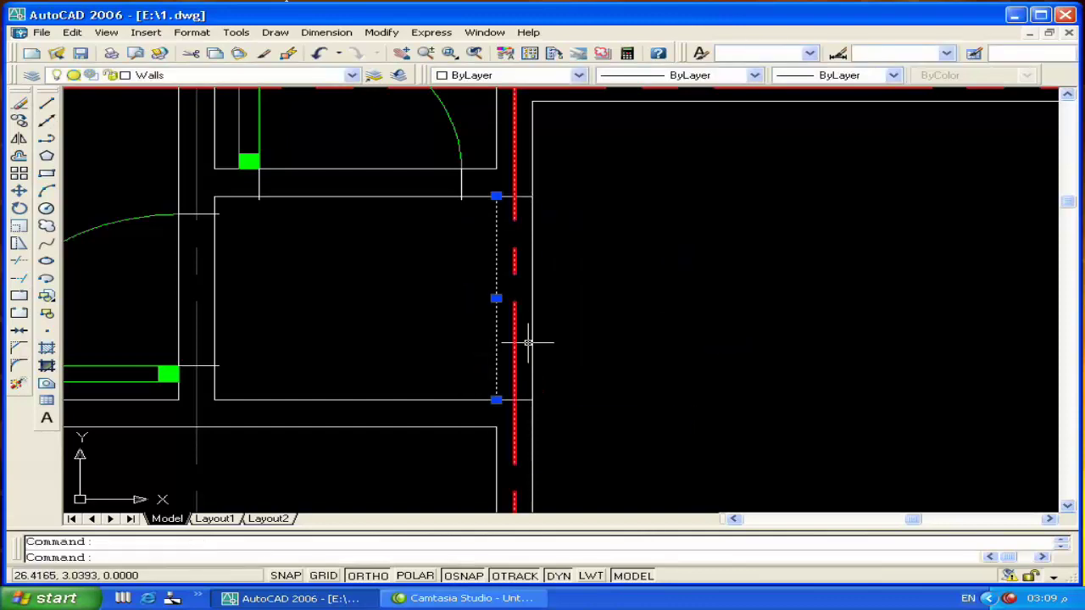
pyautogui.click(532, 341)
pyautogui.click(640, 74)
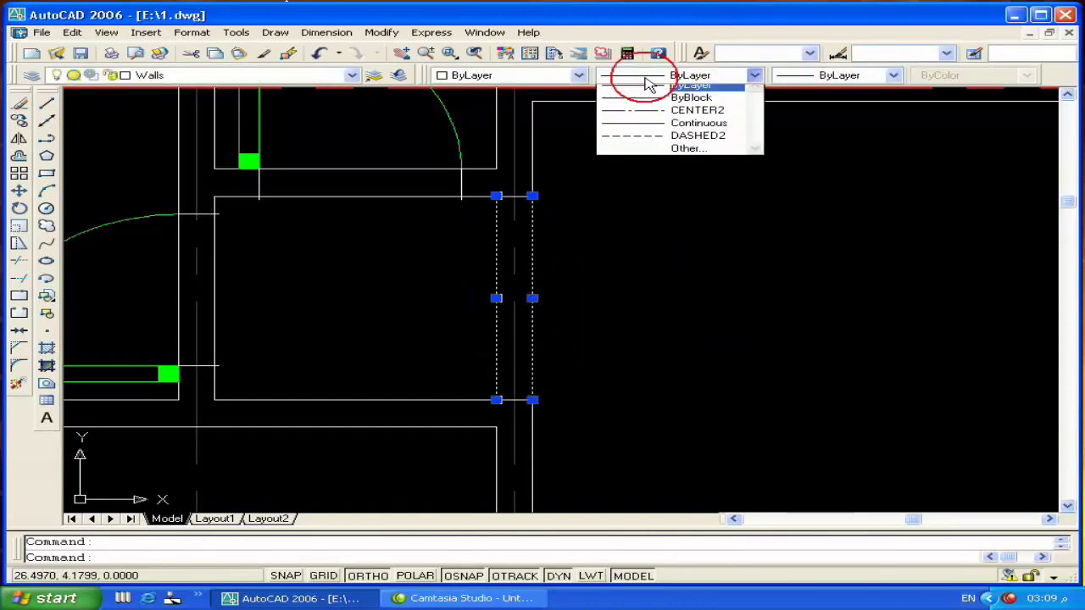
pyautogui.click(644, 141)
pyautogui.press('Escape')
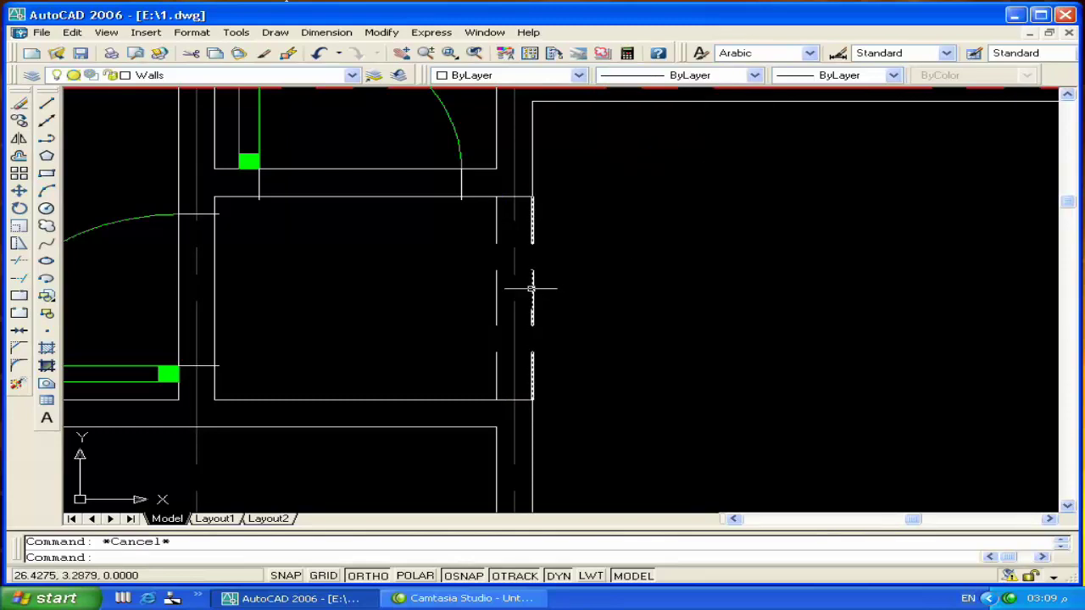
pyautogui.doubleClick(532, 288)
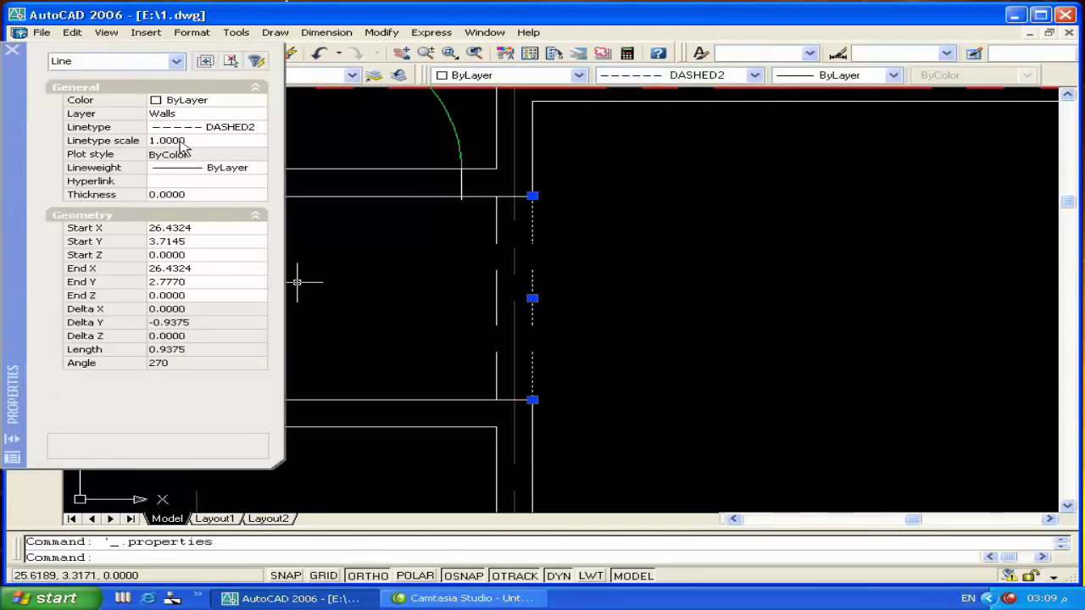
pyautogui.click(180, 142)
pyautogui.write('0.5000')
pyautogui.press('Return')
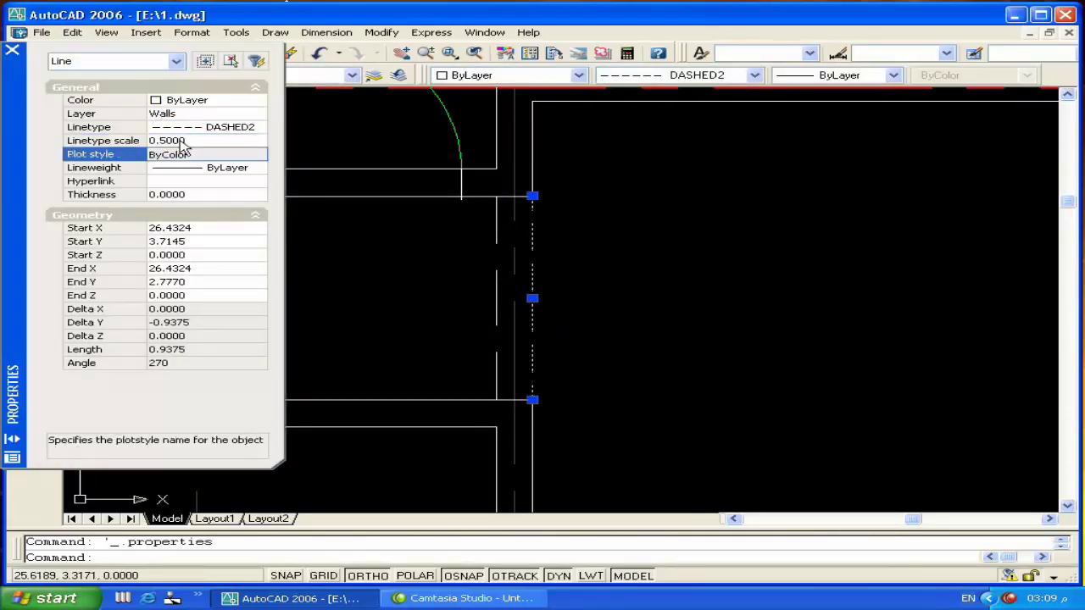
pyautogui.click(12, 53)
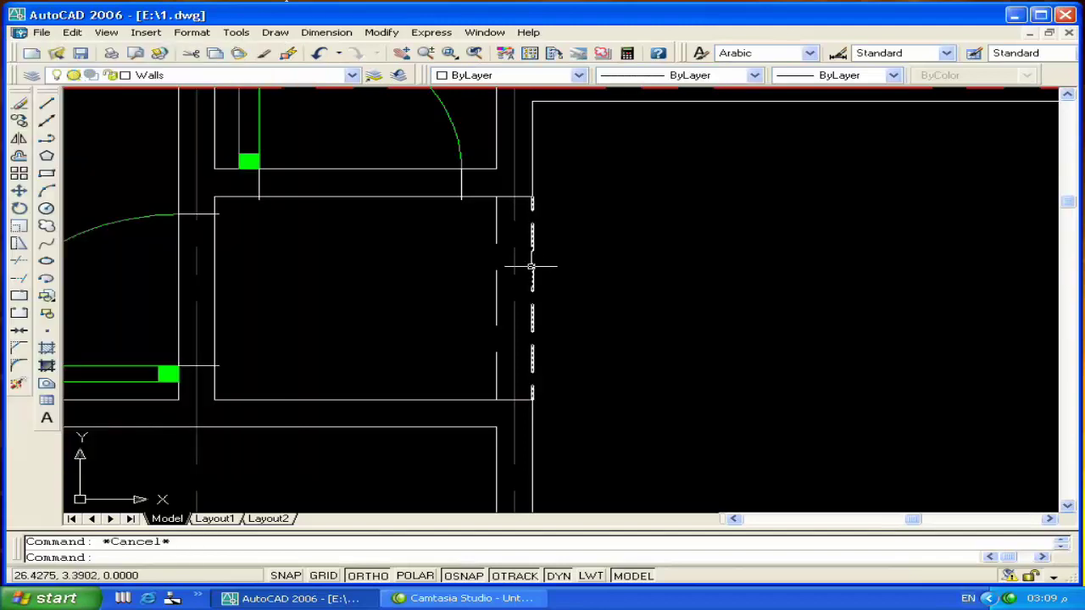
# Copy the dashed line's properties onto the wall line with Match Properties
pyautogui.click(532, 265)
pyautogui.write('m')
pyautogui.press('Return')
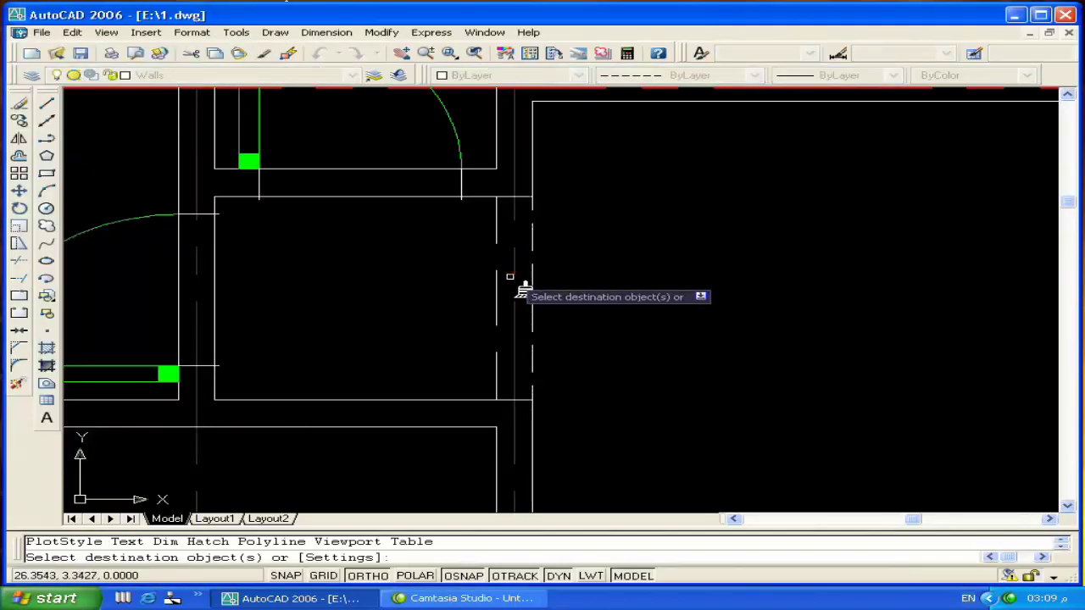
pyautogui.click(498, 285)
pyautogui.press('Return')
pyautogui.scroll(-4, 590, 256)
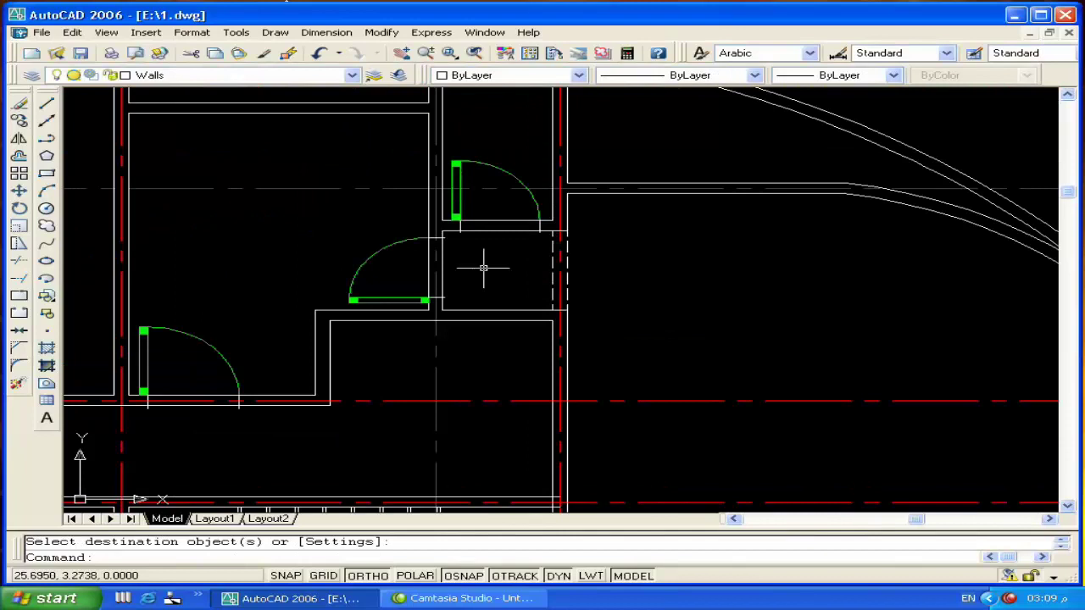
pyautogui.moveTo(484, 268); pyautogui.dragTo(551, 235, button='middle')
pyautogui.moveTo(562, 351); pyautogui.dragTo(539, 354, button='middle')
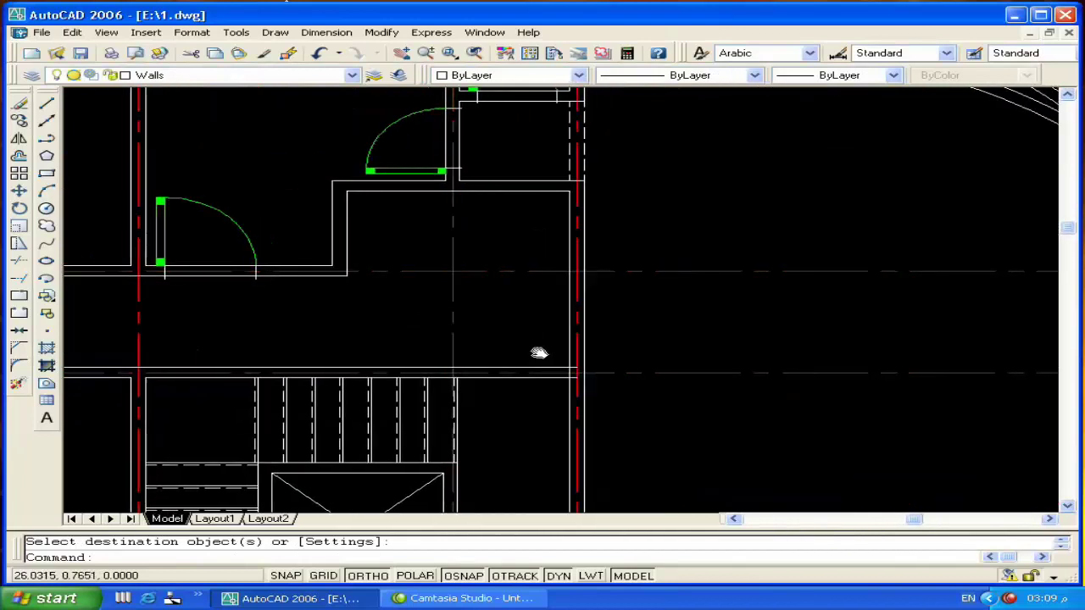
pyautogui.scroll(3, 557, 395)
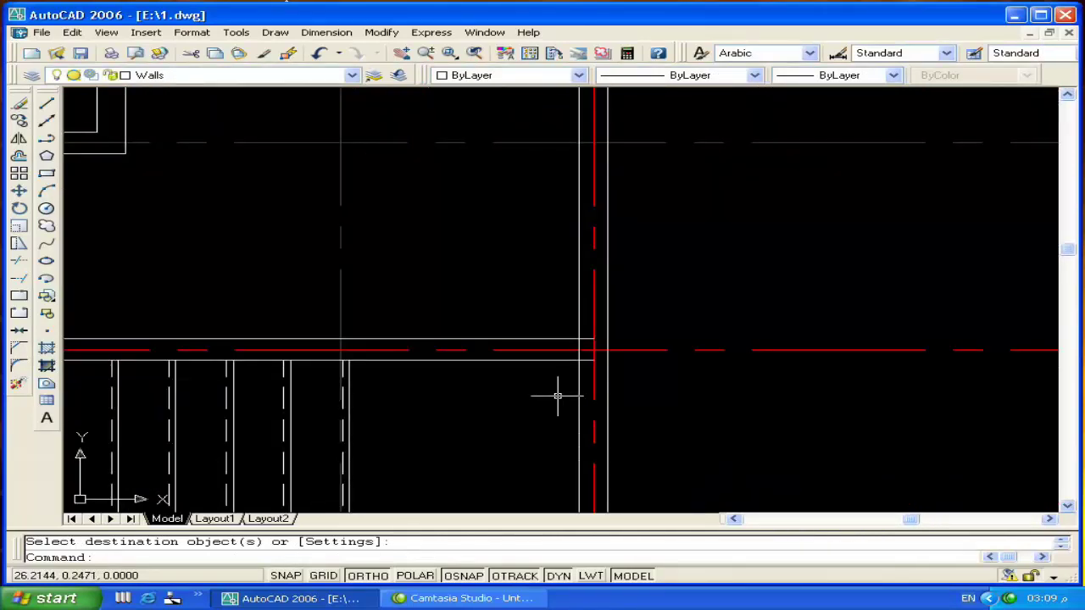
# Try inserting the door block at the wall twice, cancelling both attempts
pyautogui.click(47, 295)
pyautogui.click(569, 395)
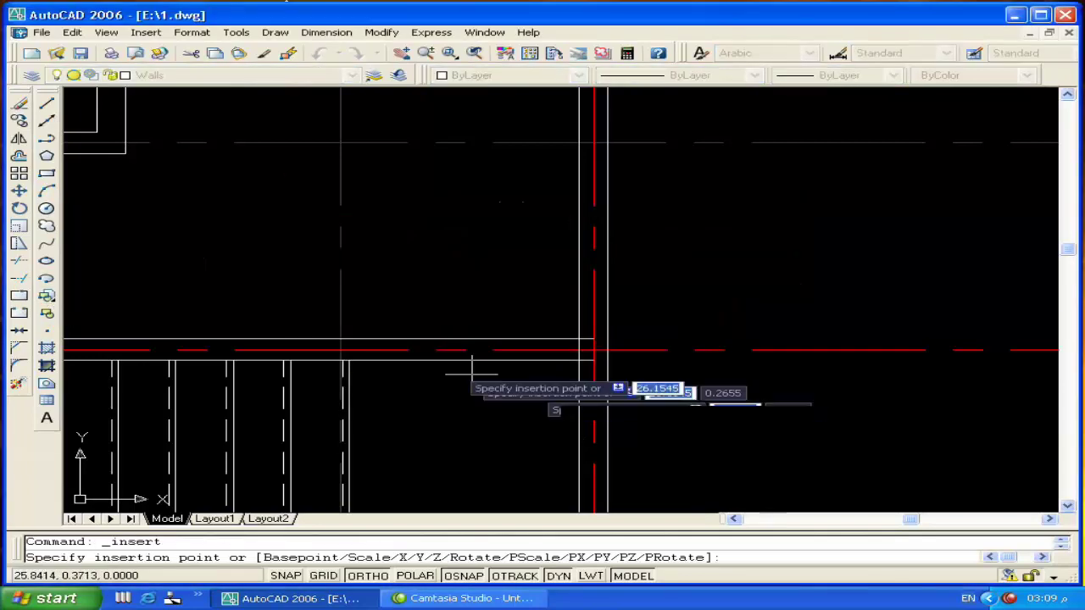
pyautogui.click(340, 339)
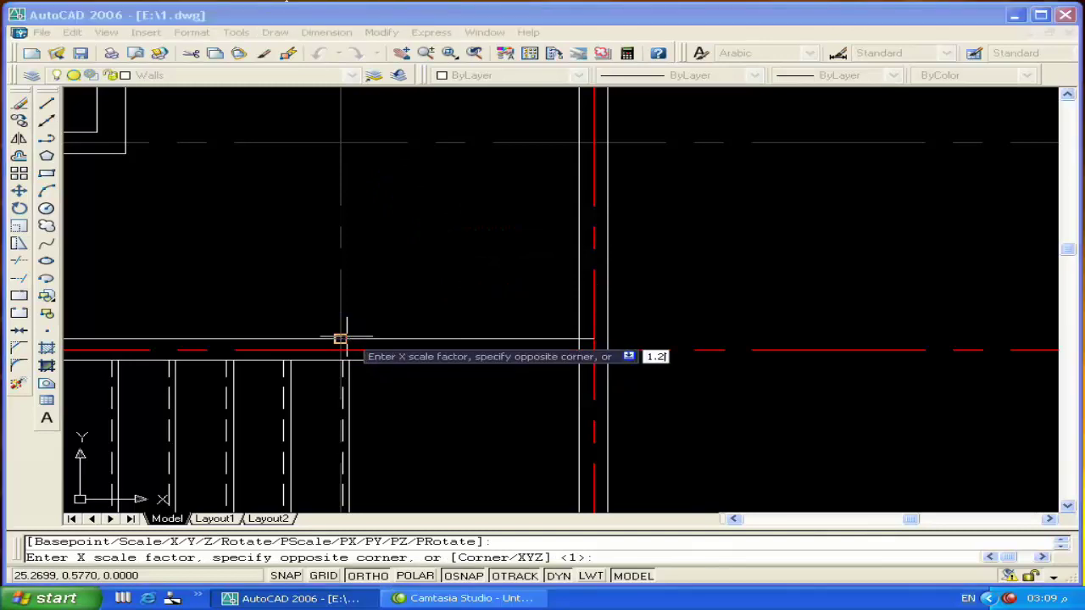
pyautogui.press('Return')
pyautogui.press('Return')
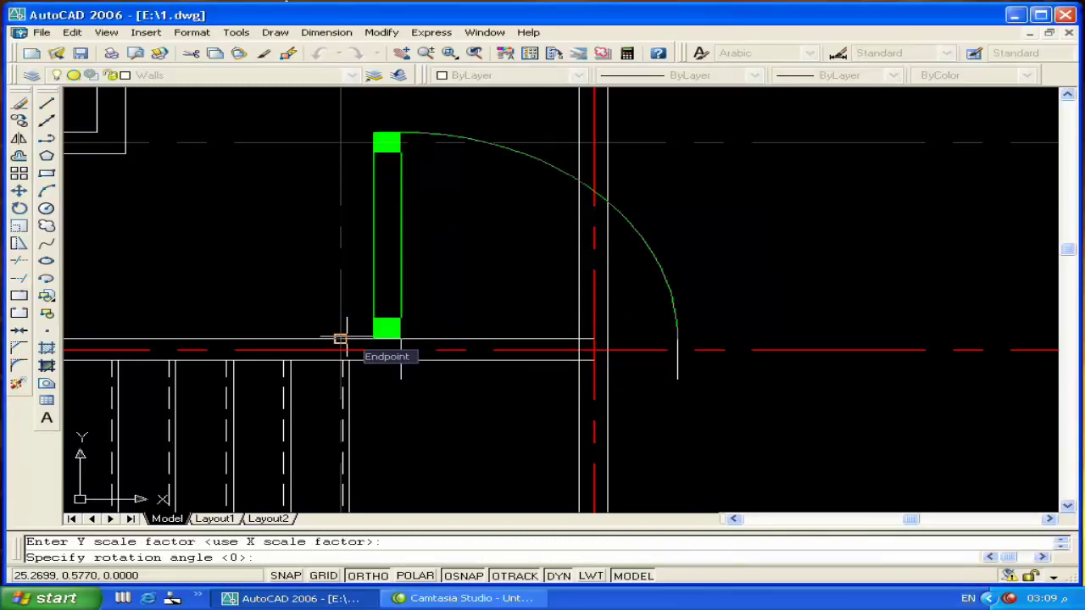
pyautogui.press('Escape')
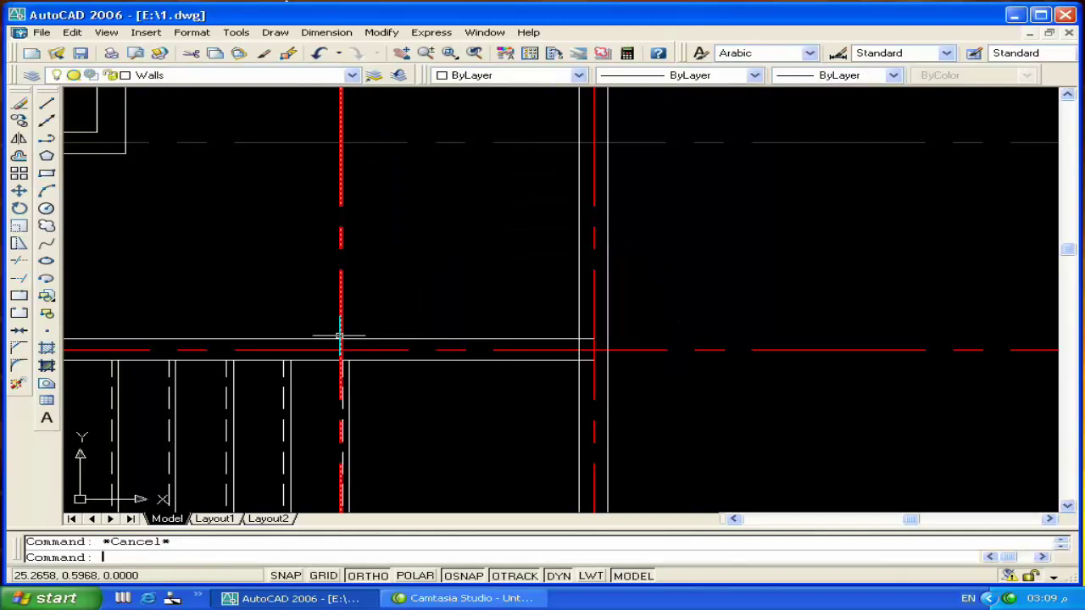
pyautogui.press('Return')
pyautogui.click(578, 396)
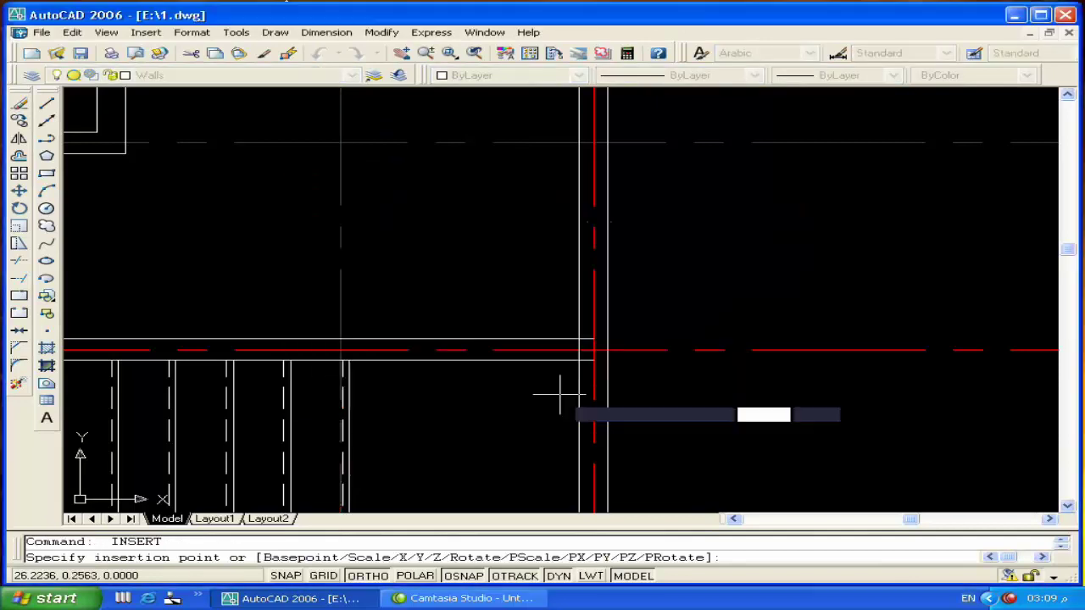
pyautogui.click(340, 338)
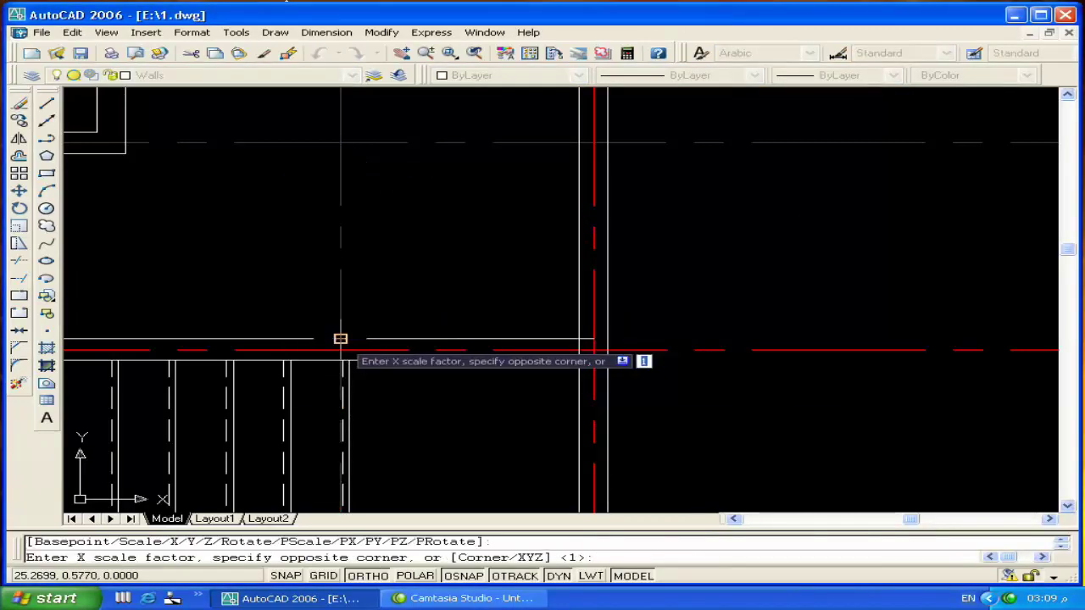
pyautogui.press('Return')
pyautogui.press('Return')
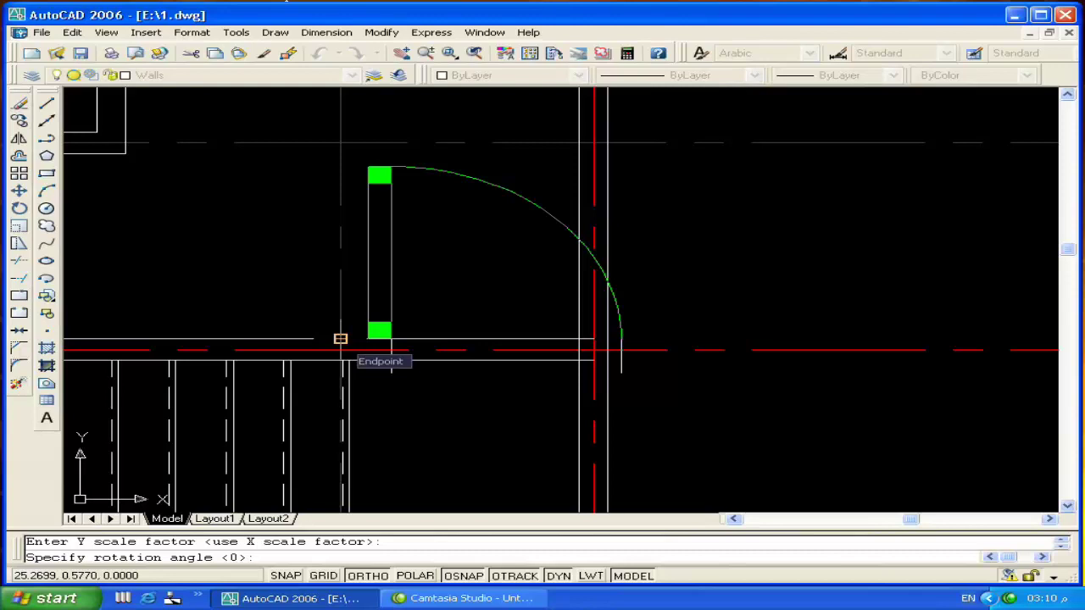
pyautogui.press('Escape')
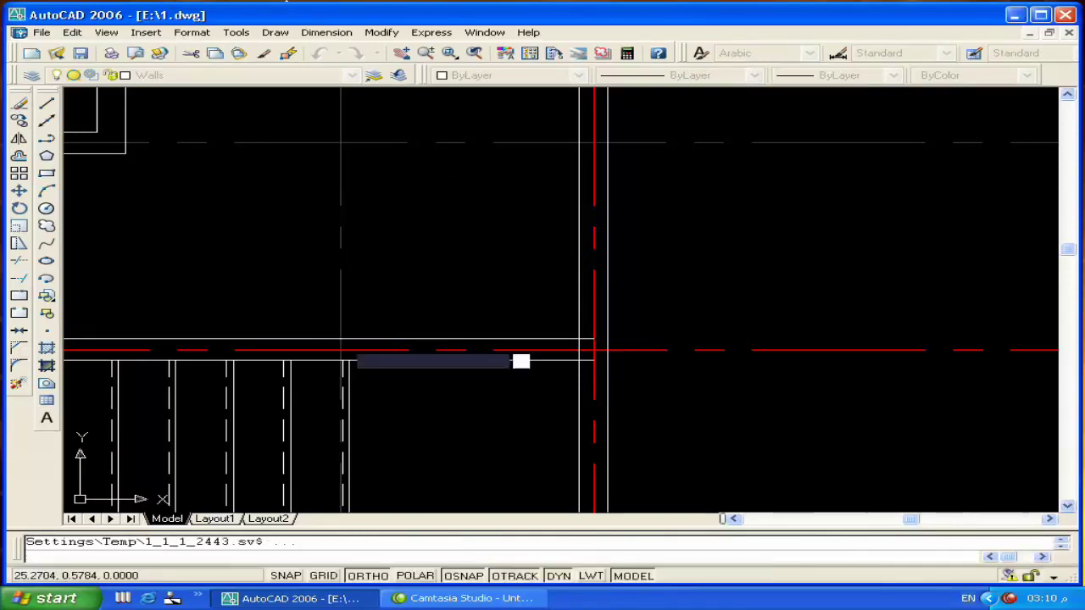
# Place Door L at the opening's edge with scale 1 and rotation 0
pyautogui.press('Return')
pyautogui.click(574, 392)
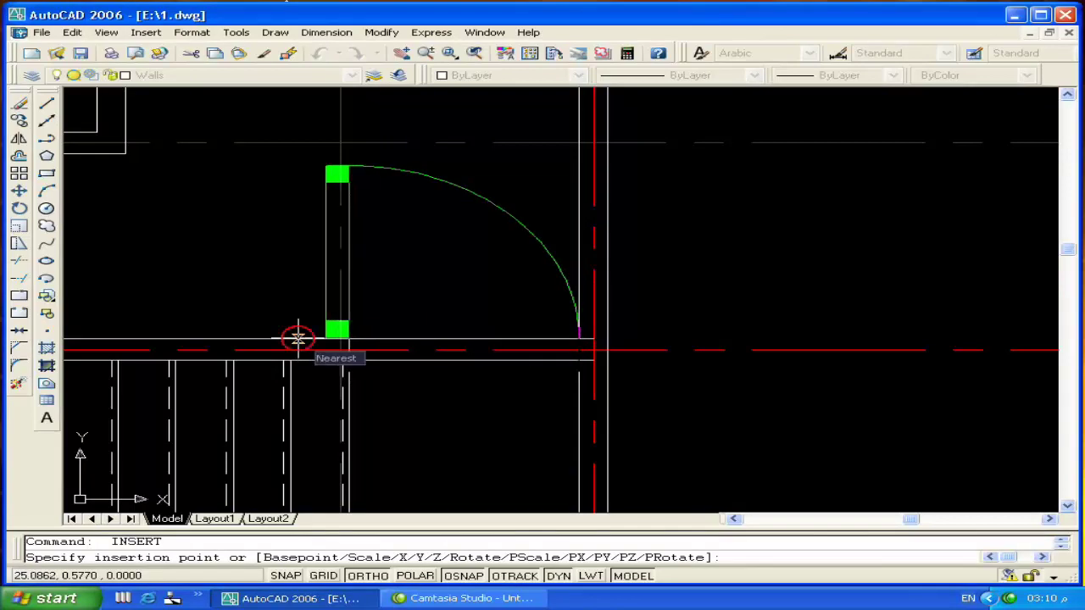
pyautogui.click(296, 339)
pyautogui.press('Return')
pyautogui.press('Return')
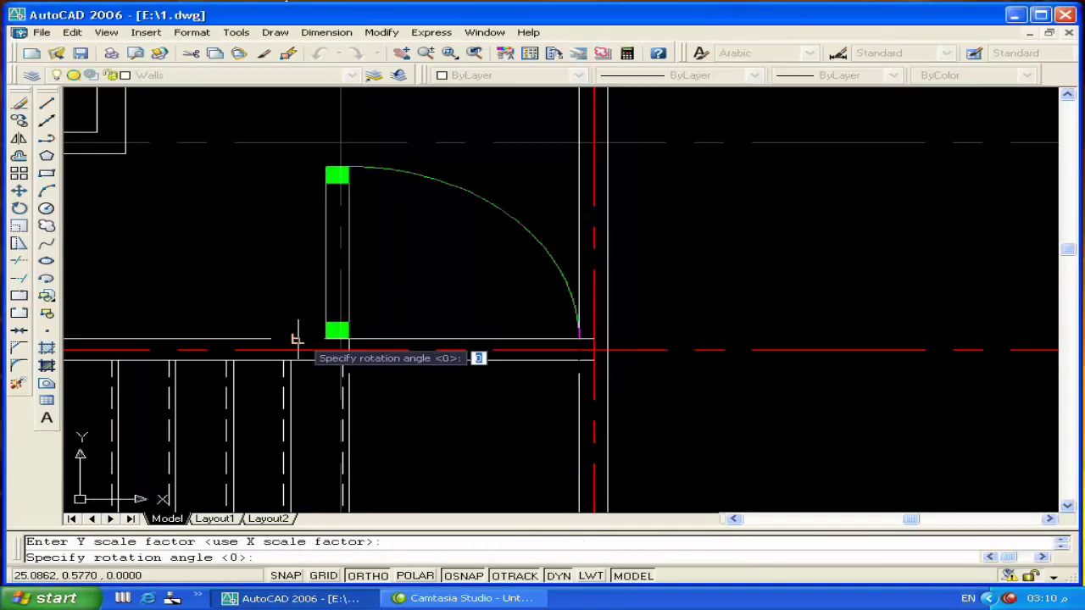
pyautogui.click(295, 336)
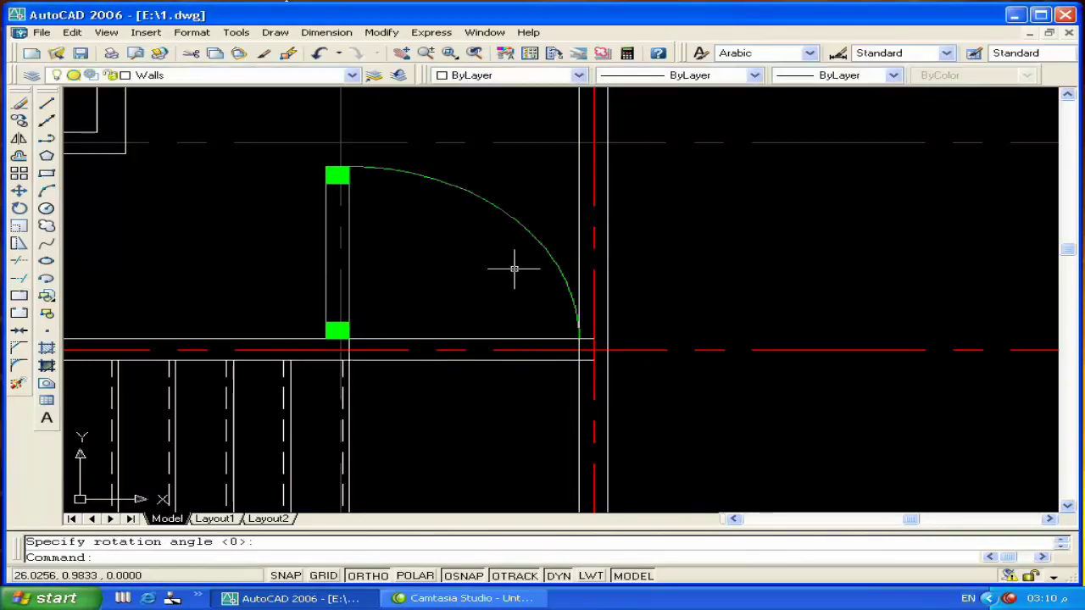
# Trim the upper and lower wall lines across the Door L doorway, using all lines as cutting edges
pyautogui.scroll(-5, 509, 266)
pyautogui.scroll(4, 502, 276)
pyautogui.scroll(-3, 507, 283)
pyautogui.moveTo(509, 286); pyautogui.dragTo(471, 366, button='middle')
pyautogui.scroll(4, 470, 367)
pyautogui.scroll(-2, 477, 361)
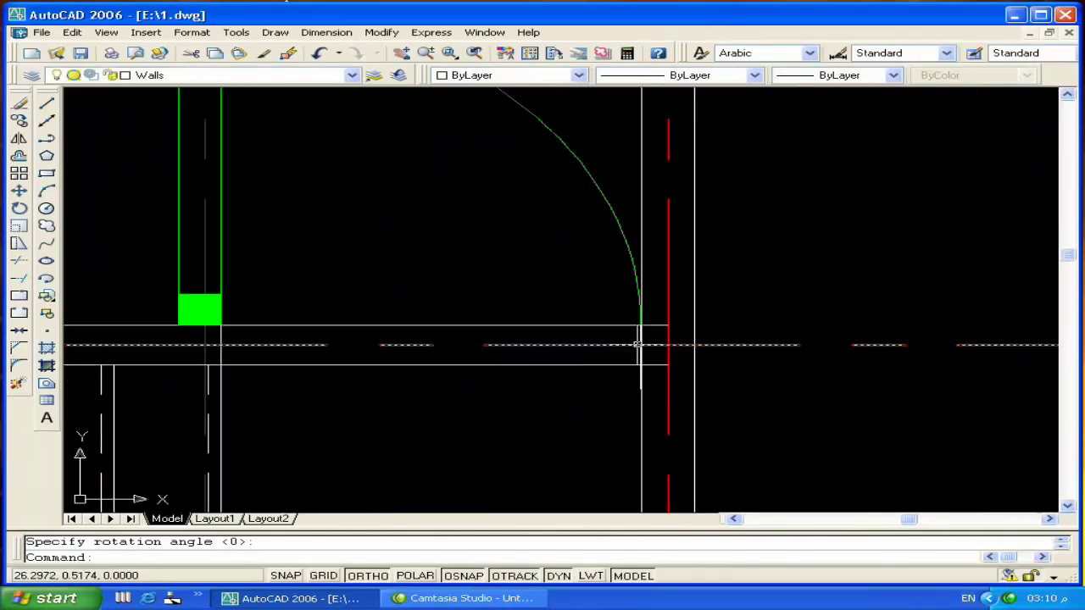
pyautogui.scroll(2, 641, 356)
pyautogui.scroll(2, 561, 322)
pyautogui.write('tr')
pyautogui.press('Return')
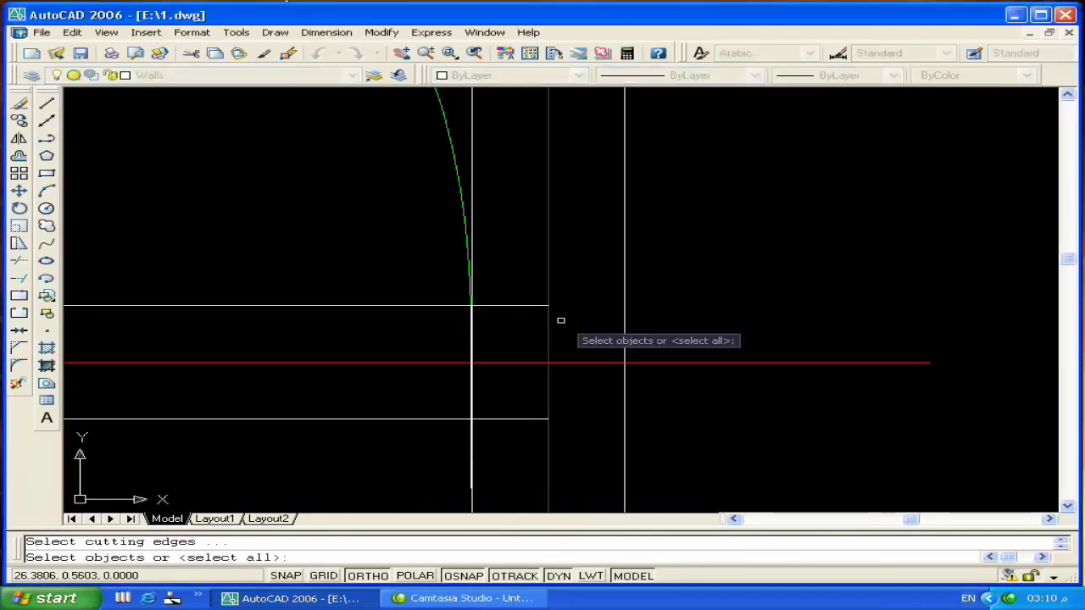
pyautogui.press('Return')
pyautogui.click(510, 302)
pyautogui.click(489, 346)
pyautogui.click(507, 420)
pyautogui.click(443, 382)
# Check the remaining wall lines near the doorway, end the trim, and zoom back out
pyautogui.scroll(-2, 443, 380)
pyautogui.moveTo(443, 381); pyautogui.dragTo(503, 430, button='middle')
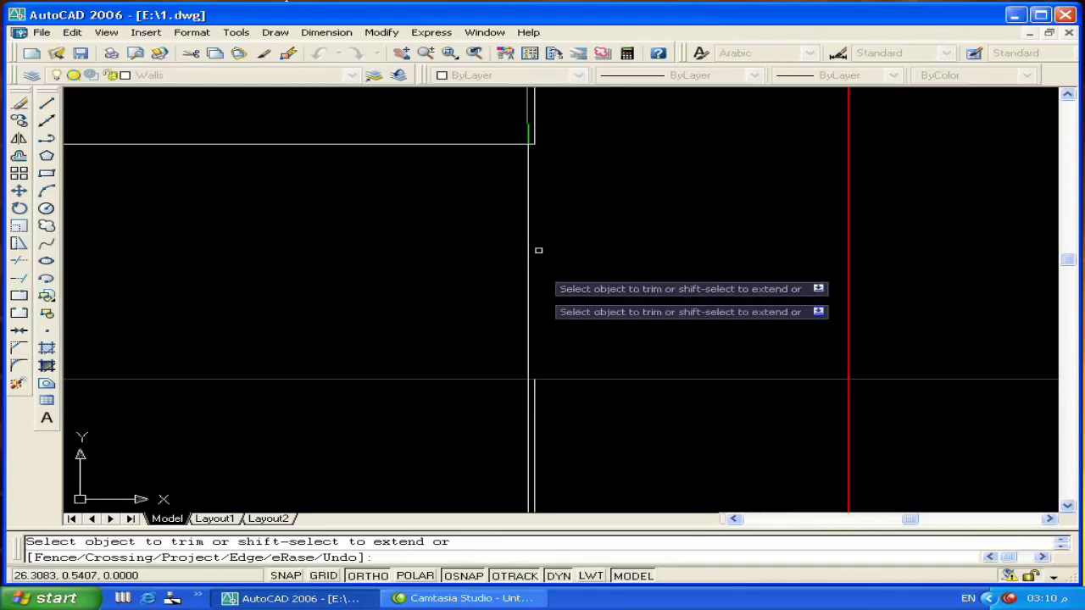
pyautogui.moveTo(537, 250); pyautogui.dragTo(531, 307, button='middle')
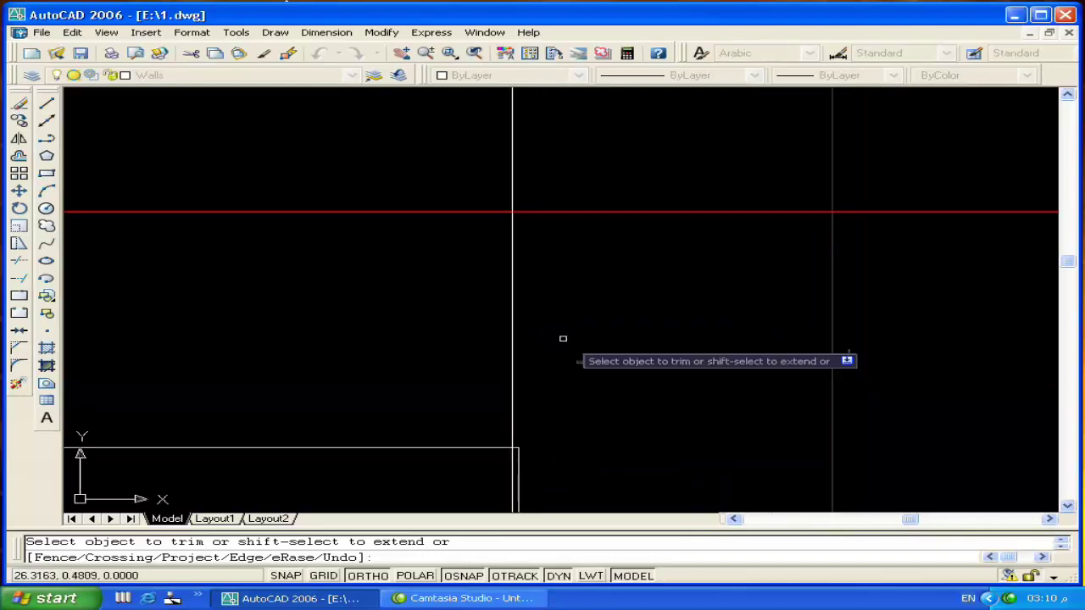
pyautogui.press('Escape')
pyautogui.scroll(1, 567, 339)
pyautogui.scroll(1, 642, 347)
pyautogui.scroll(1, 700, 327)
pyautogui.scroll(-2, 700, 327)
pyautogui.scroll(-2, 634, 382)
pyautogui.scroll(-1, 608, 327)
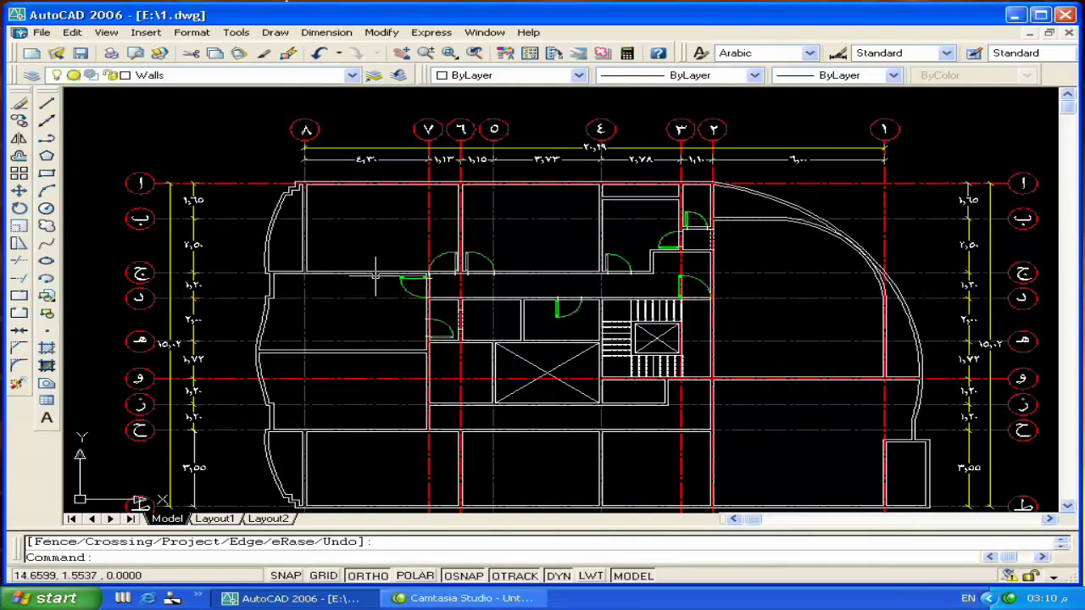
# Insert a Door L block at the left wall endpoint with default scale
pyautogui.moveTo(378, 293); pyautogui.dragTo(376, 266, button='middle')
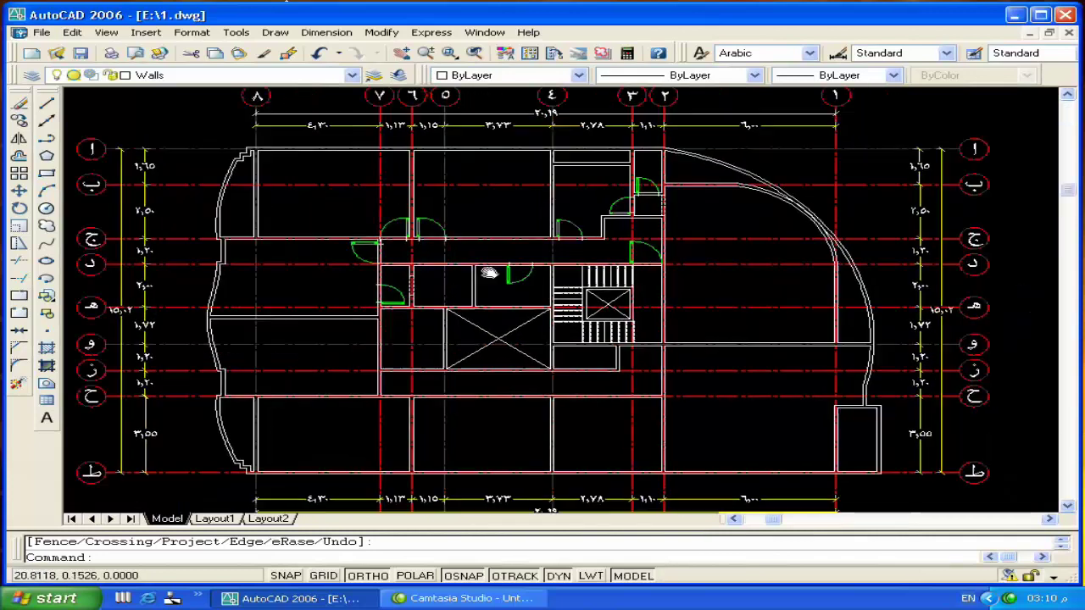
pyautogui.moveTo(549, 278); pyautogui.dragTo(489, 271, button='middle')
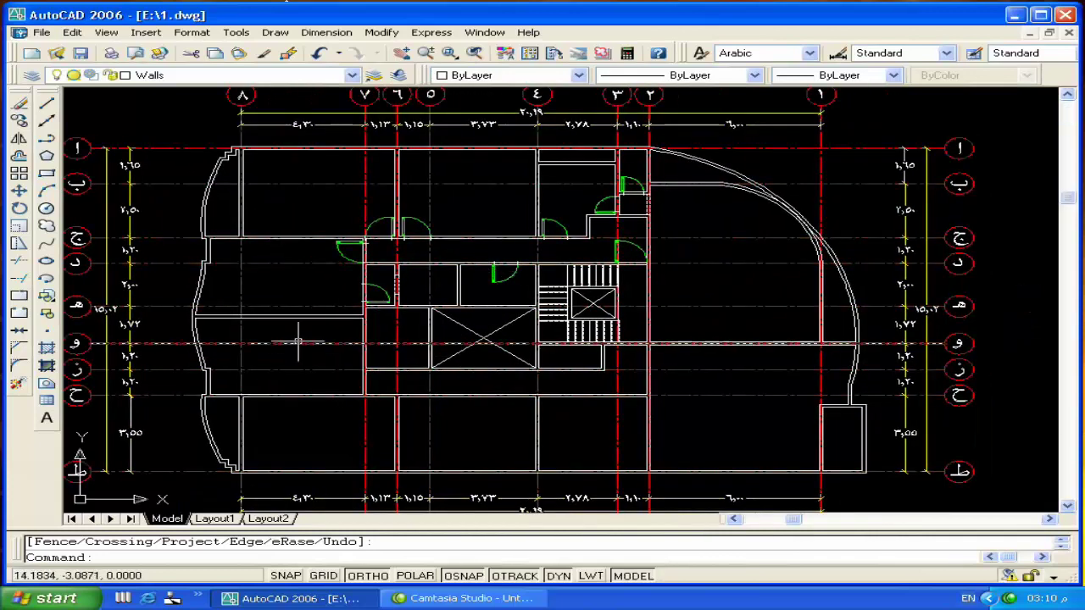
pyautogui.moveTo(351, 315); pyautogui.dragTo(343, 308, button='middle')
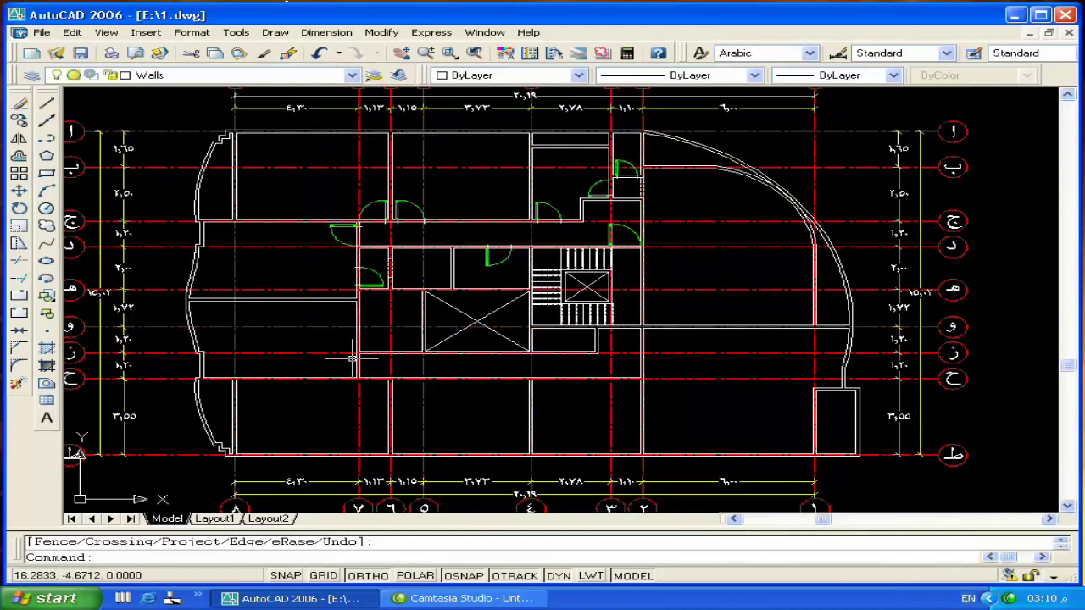
pyautogui.scroll(4, 351, 356)
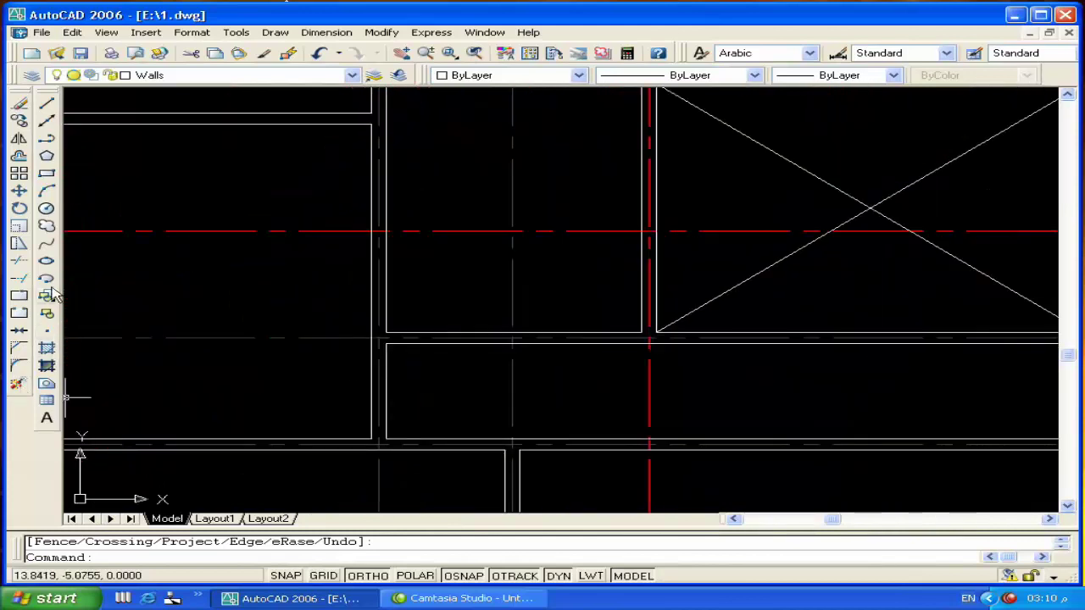
pyautogui.click(48, 294)
pyautogui.click(571, 393)
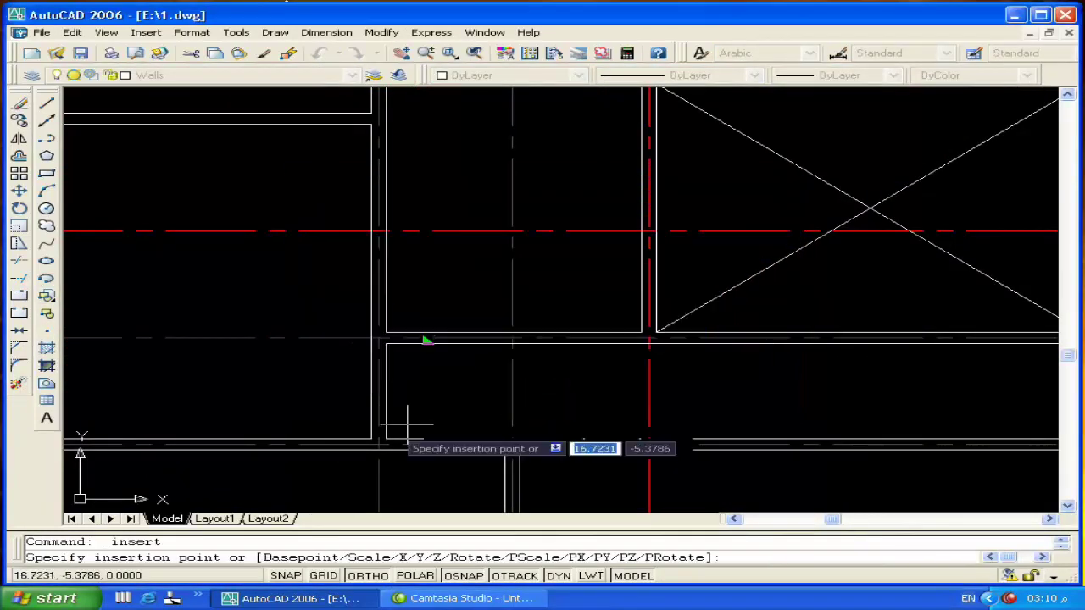
pyautogui.click(370, 438)
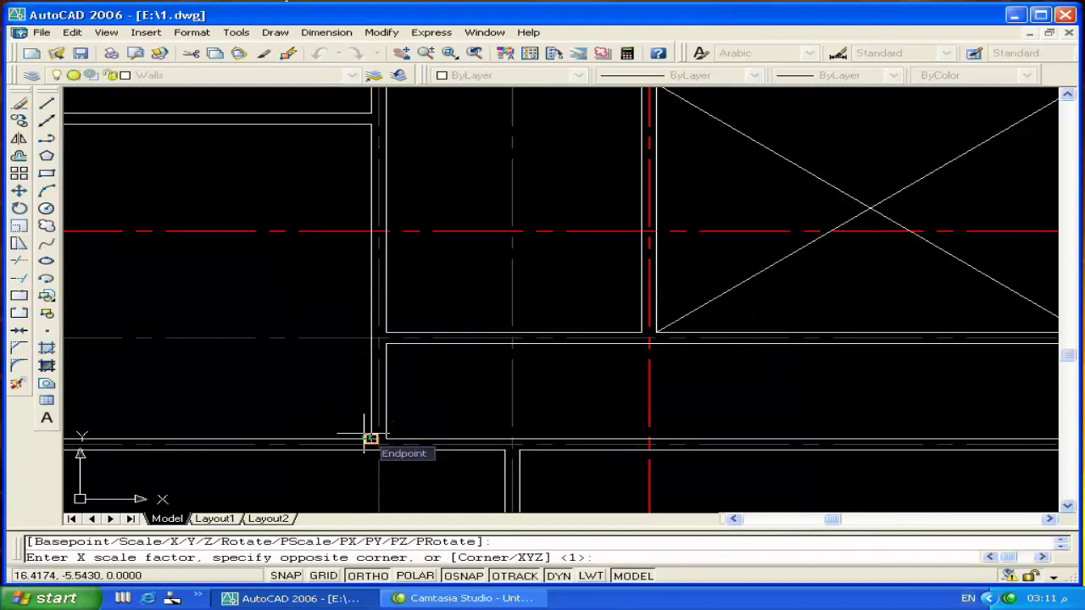
pyautogui.press('Return')
pyautogui.press('Return')
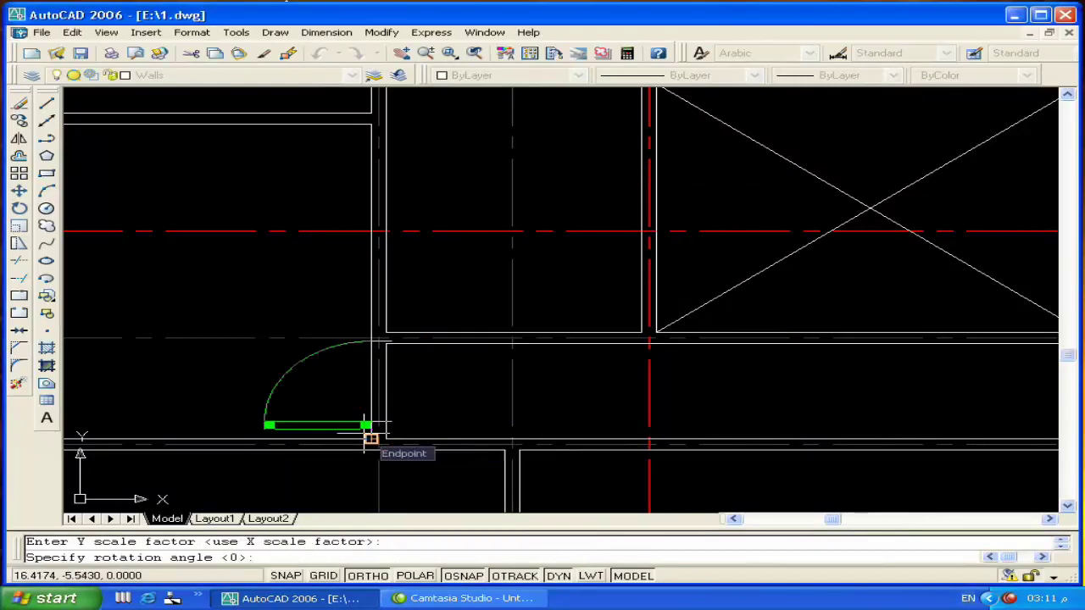
pyautogui.click(372, 381)
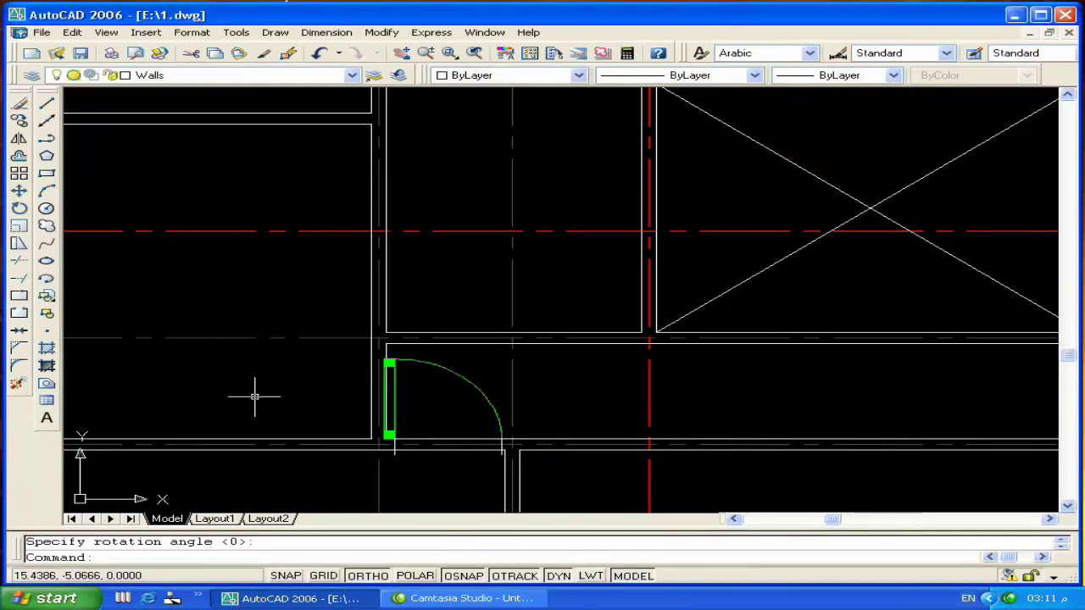
# Delete the misplaced door and reinsert Door L in the left wall opening at rotation 0
pyautogui.click(471, 376)
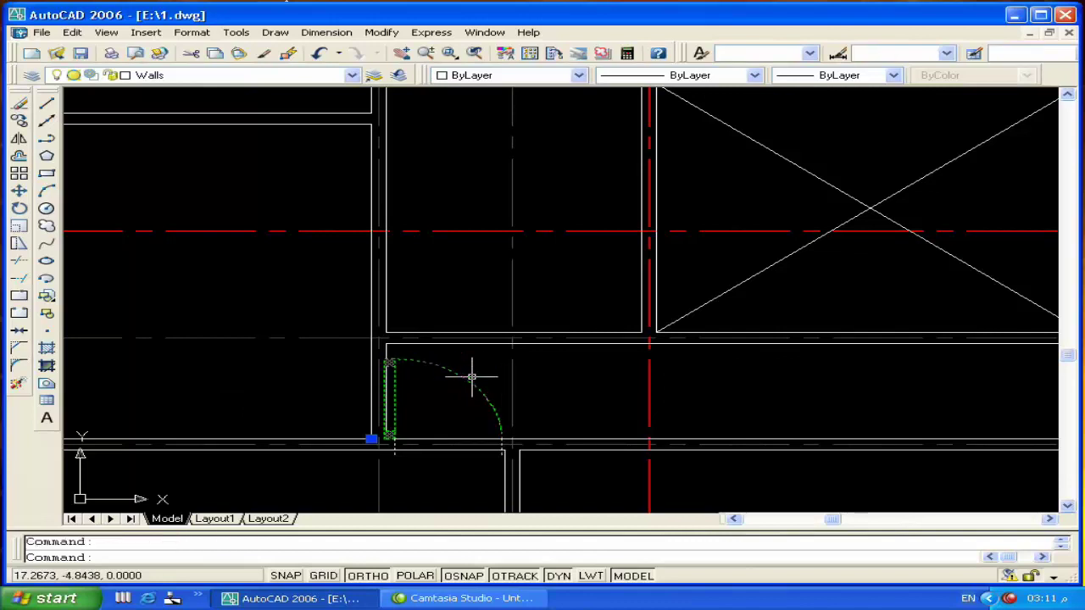
pyautogui.press('Delete')
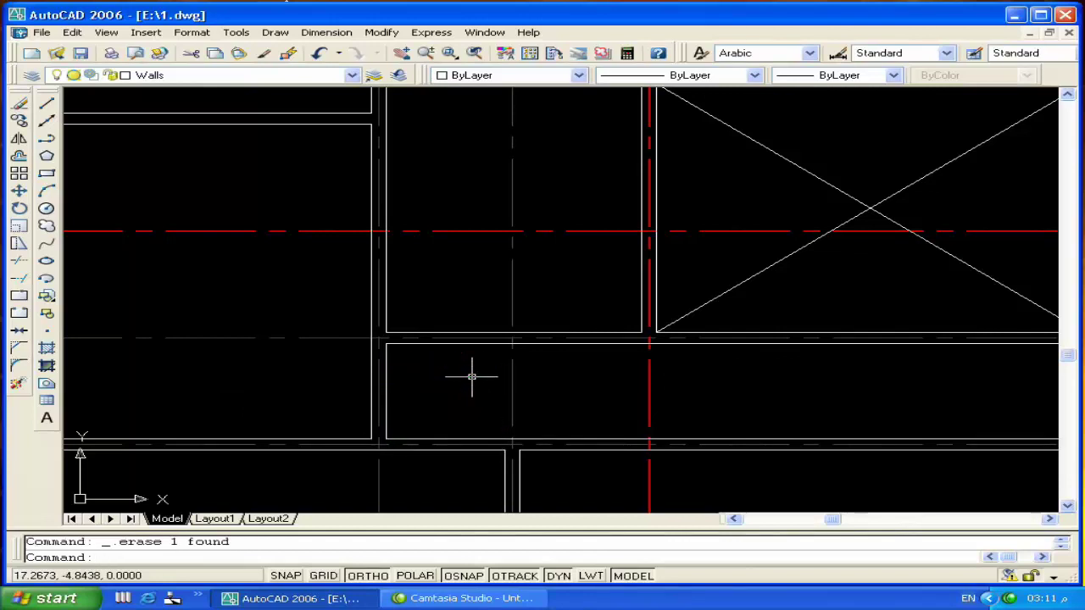
pyautogui.click(48, 298)
pyautogui.click(572, 394)
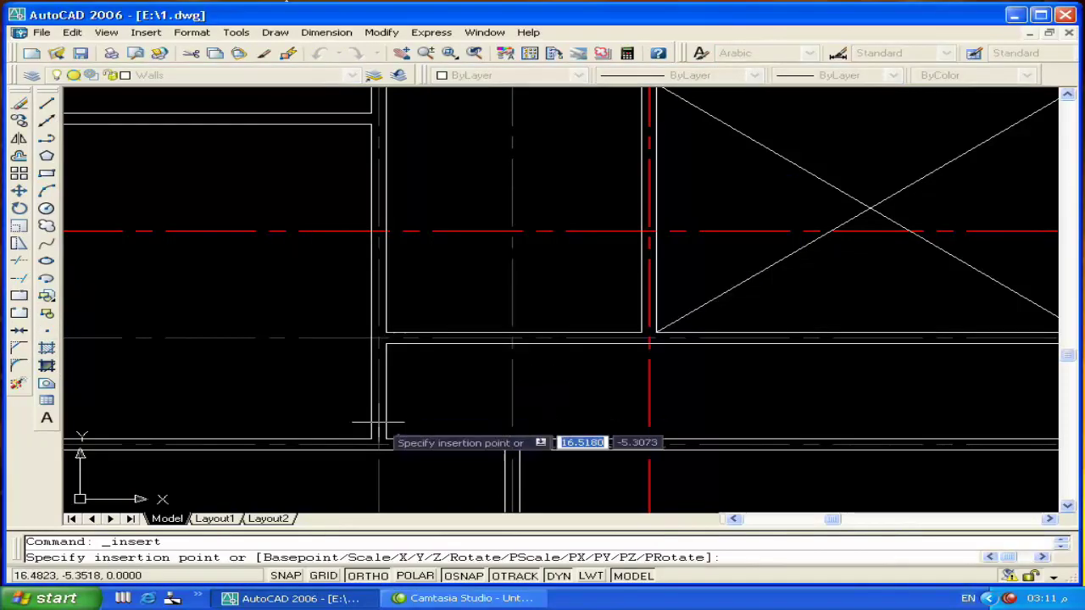
pyautogui.click(362, 442)
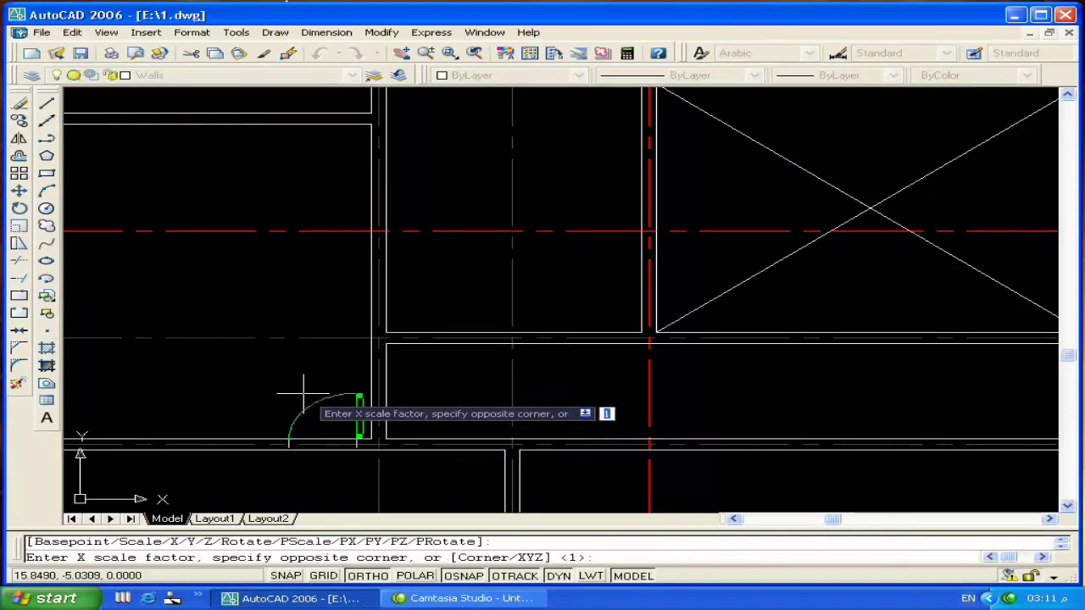
pyautogui.press('Return')
pyautogui.press('Return')
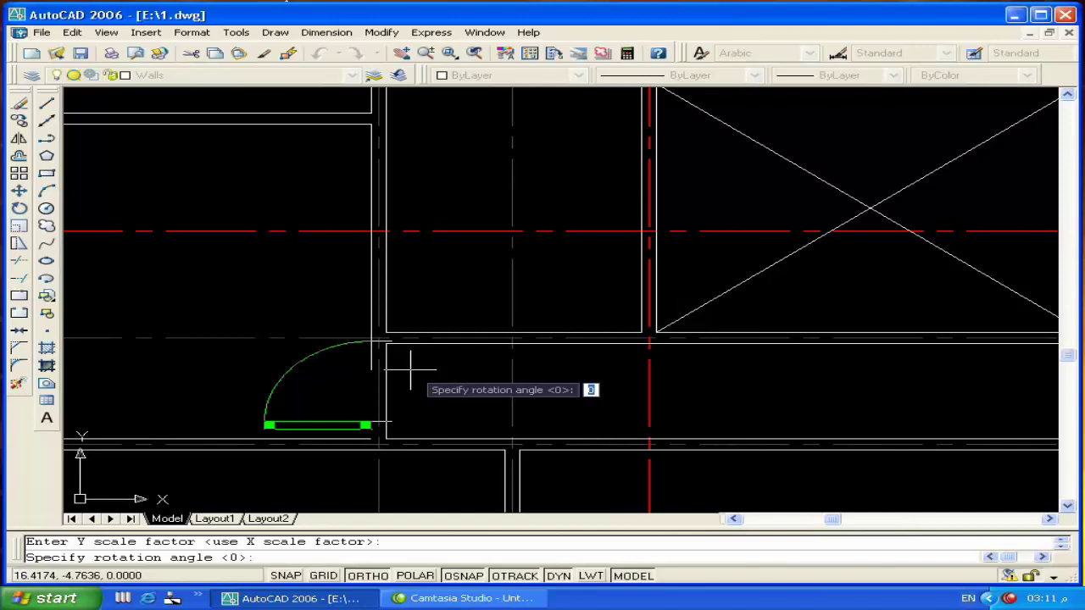
pyautogui.click(410, 370)
pyautogui.scroll(-3, 409, 365)
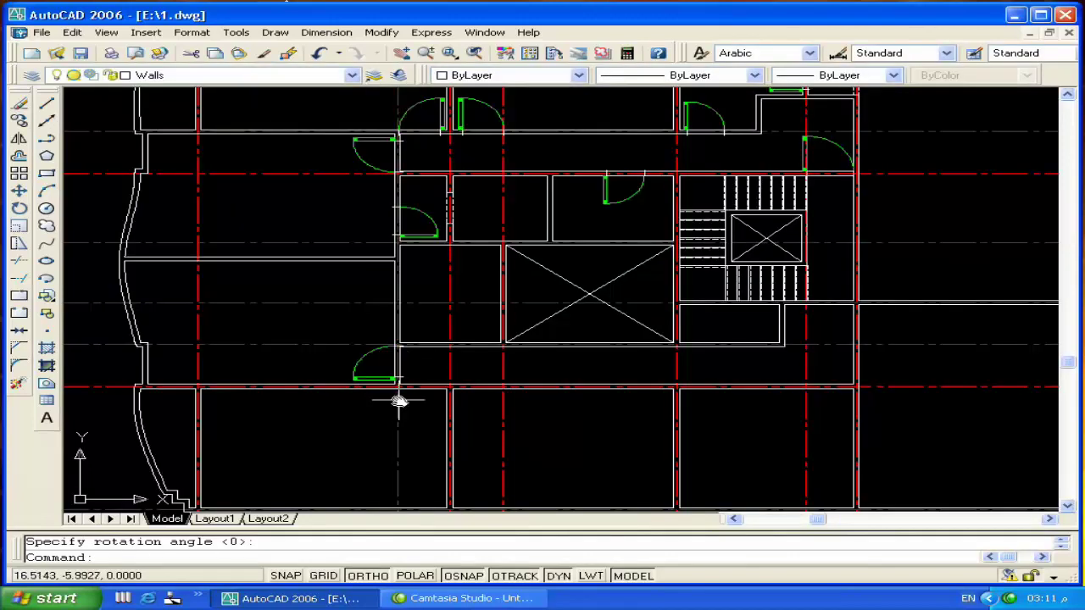
# Pan to empty drawing space and make Windows the current layer
pyautogui.moveTo(399, 401); pyautogui.dragTo(333, 376, button='middle')
pyautogui.moveTo(476, 267)
pyautogui.mouseDown(button='middle')
pyautogui.moveTo(449, 424)
pyautogui.moveTo(486, 296)
pyautogui.mouseUp(button='middle')
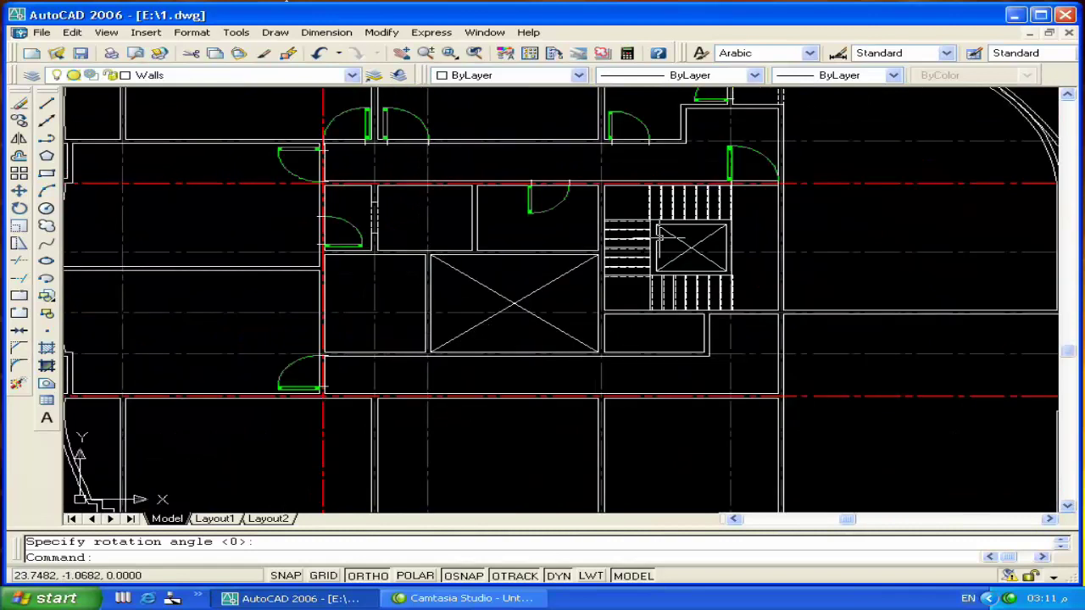
pyautogui.moveTo(500, 368); pyautogui.dragTo(585, 344, button='middle')
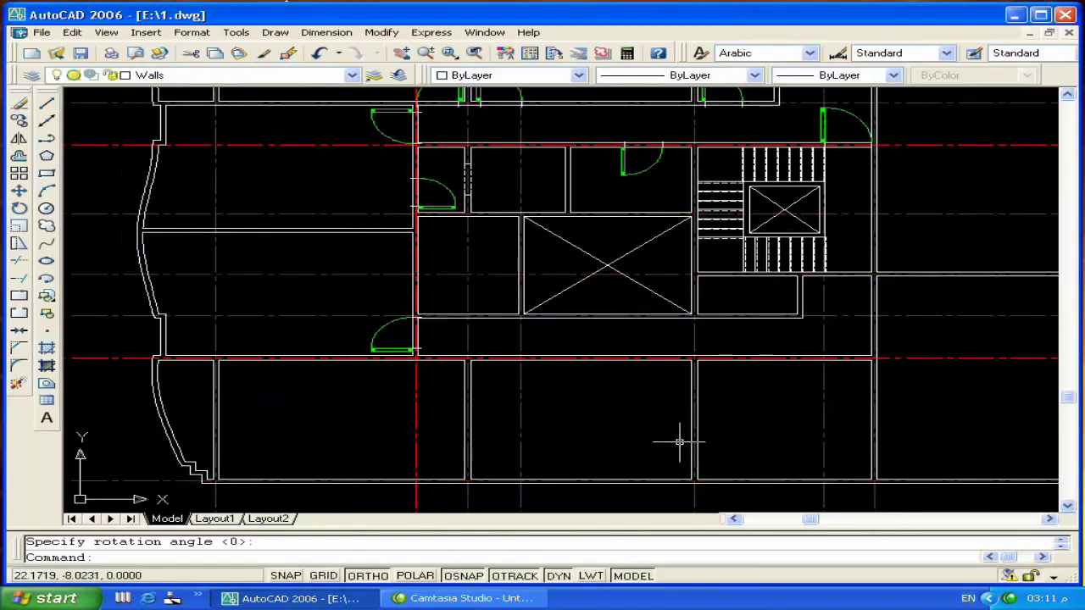
pyautogui.moveTo(659, 331); pyautogui.dragTo(581, 458, button='middle')
pyautogui.moveTo(670, 195)
pyautogui.mouseDown(button='middle')
pyautogui.moveTo(678, 370)
pyautogui.moveTo(477, 249)
pyautogui.mouseUp(button='middle')
pyautogui.click(227, 77)
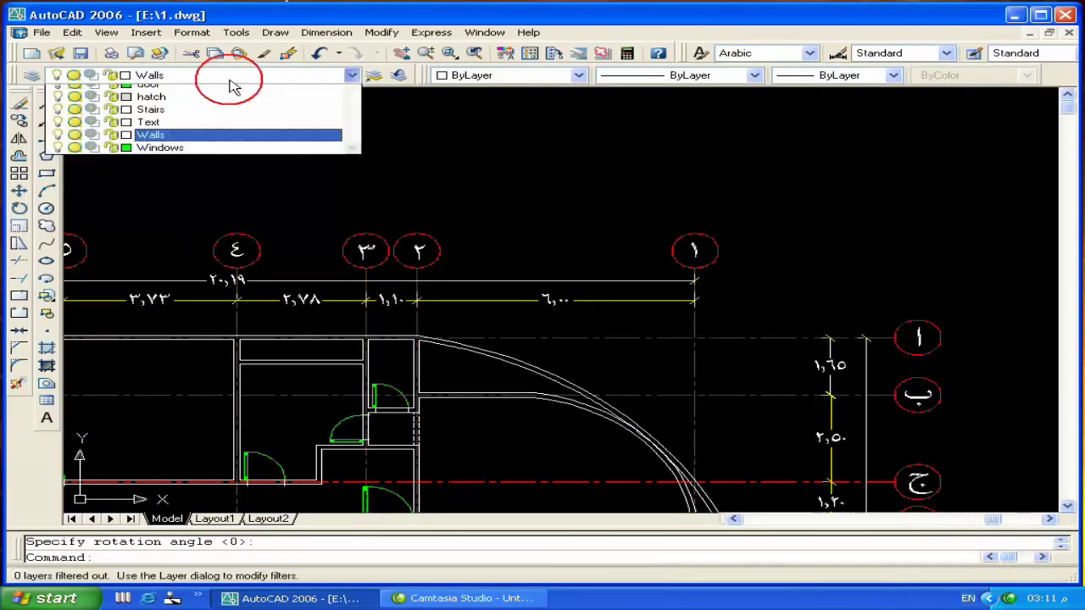
pyautogui.click(231, 244)
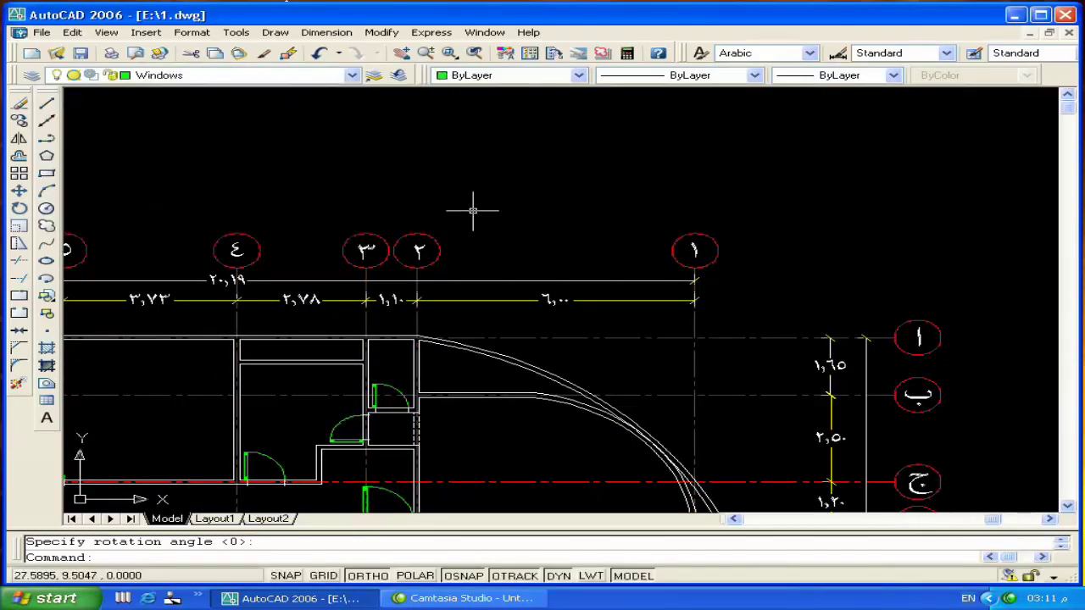
# Draw a horizontal line of length 1 in empty space
pyautogui.write('l')
pyautogui.press('Return')
pyautogui.click(644, 179)
pyautogui.write('1')
pyautogui.press('Return')
pyautogui.press('Return')
pyautogui.scroll(5, 760, 171)
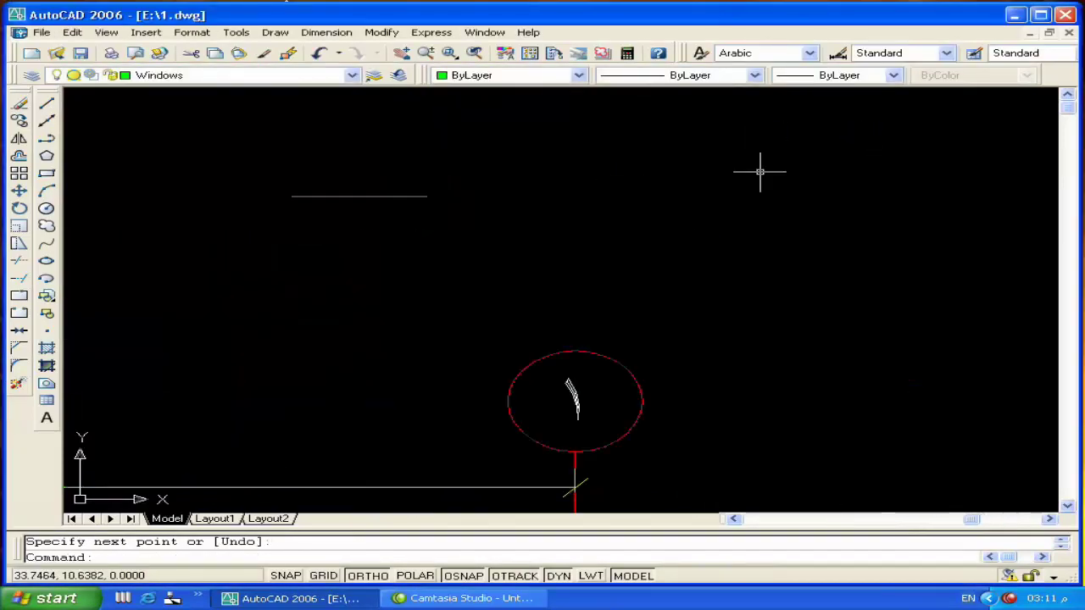
pyautogui.scroll(3, 407, 182)
# Offset the line three times at 0.05 to make four parallel lines
pyautogui.write('o')
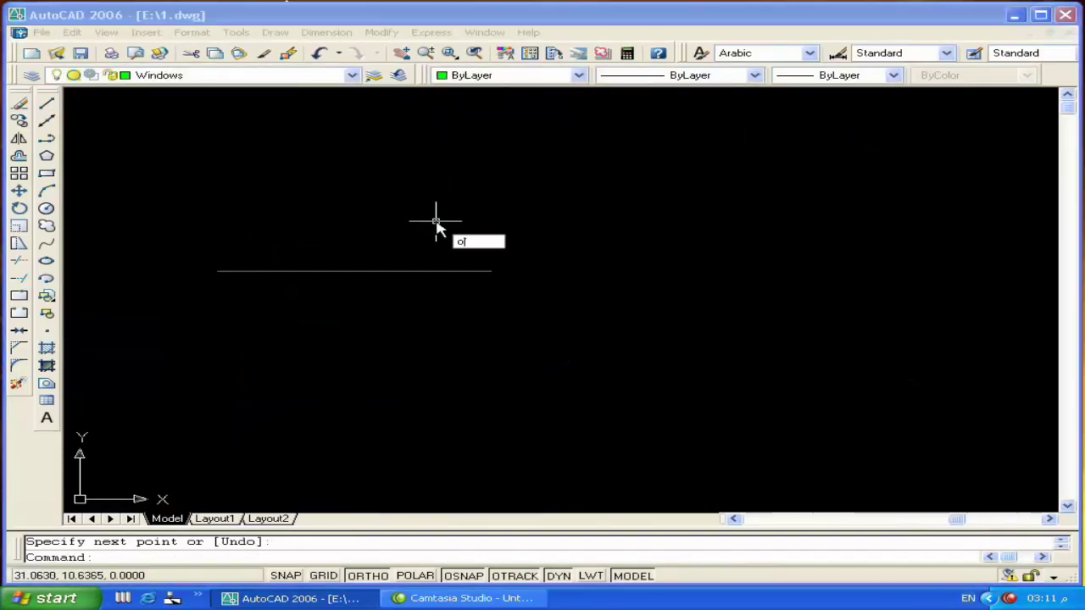
pyautogui.press('Return')
pyautogui.write('.05')
pyautogui.press('Return')
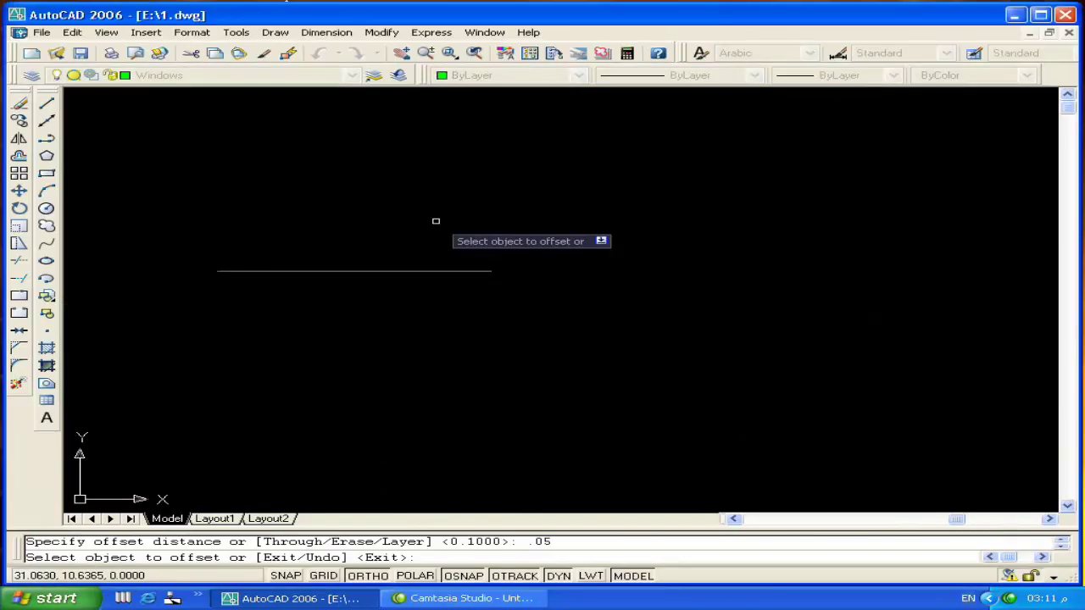
pyautogui.click(339, 271)
pyautogui.click(339, 250)
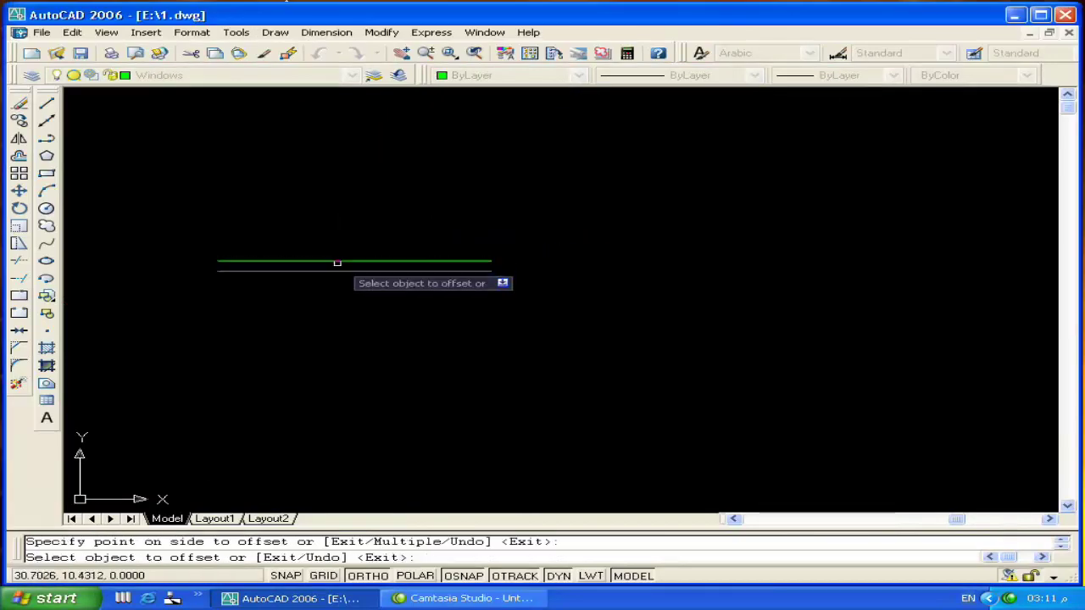
pyautogui.click(335, 262)
pyautogui.click(332, 253)
pyautogui.click(332, 250)
pyautogui.click(332, 226)
pyautogui.press('Return')
pyautogui.scroll(2, 502, 236)
# Draw a vertical line closing the right end and offset it 0.1 inward
pyautogui.write('l')
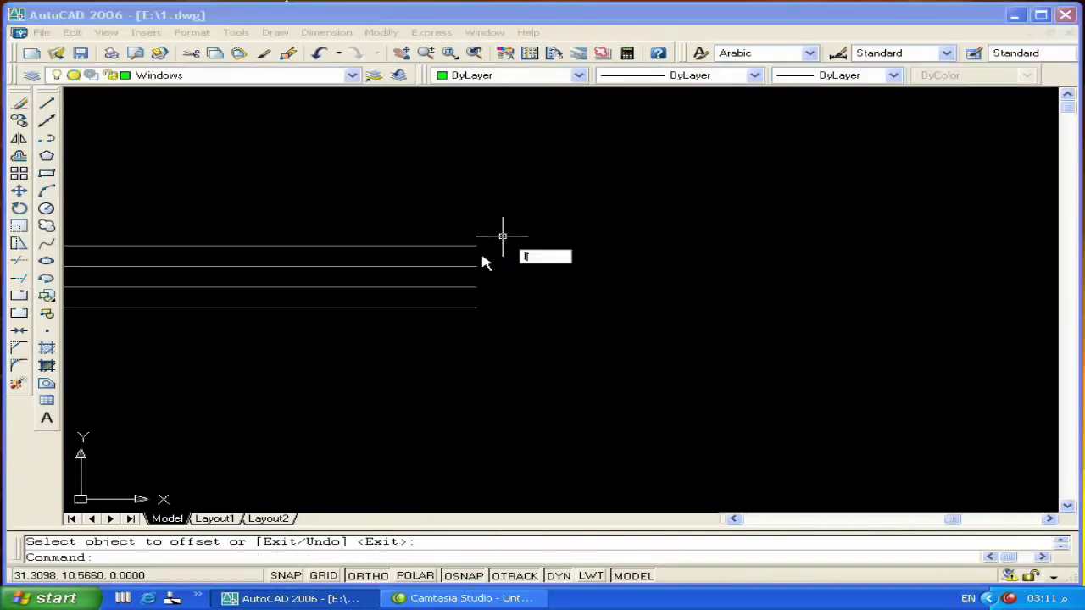
pyautogui.press('Return')
pyautogui.click(475, 246)
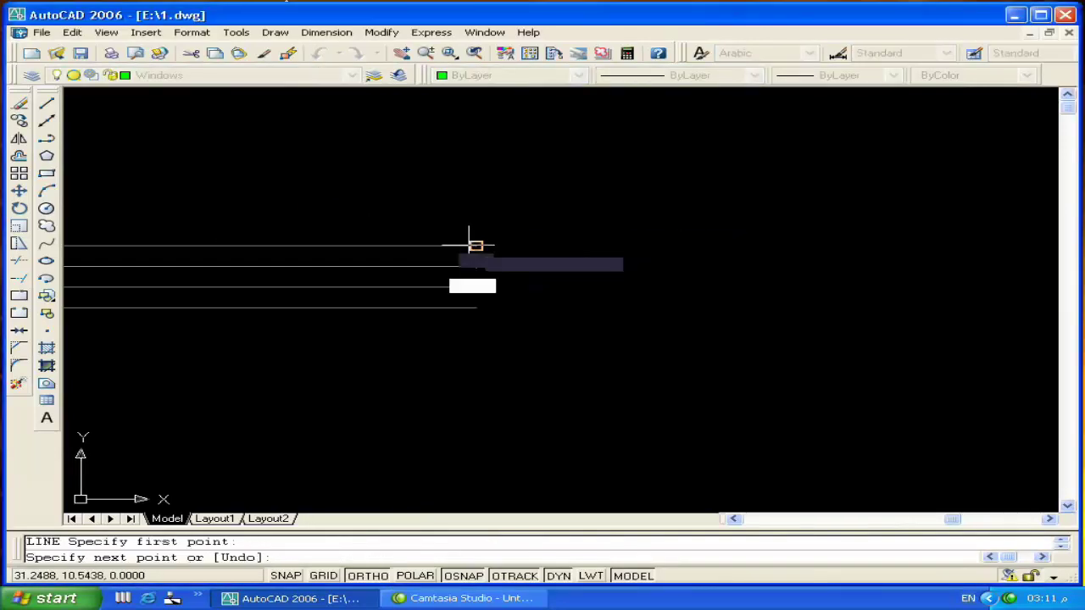
pyautogui.click(475, 305)
pyautogui.press('Return')
pyautogui.write('o')
pyautogui.press('Return')
pyautogui.write('.1')
pyautogui.press('Return')
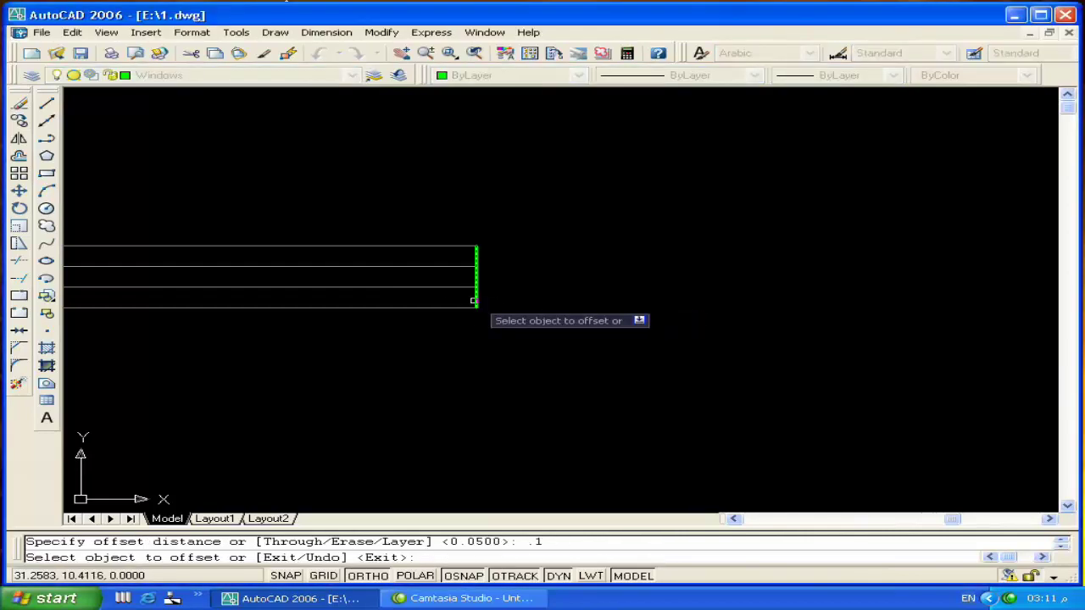
pyautogui.click(475, 301)
pyautogui.click(360, 303)
pyautogui.press('Return')
# Trim the excess pieces of the inner vertical end line
pyautogui.write('tr')
pyautogui.press('Return')
pyautogui.press('Return')
pyautogui.click(426, 252)
pyautogui.click(397, 258)
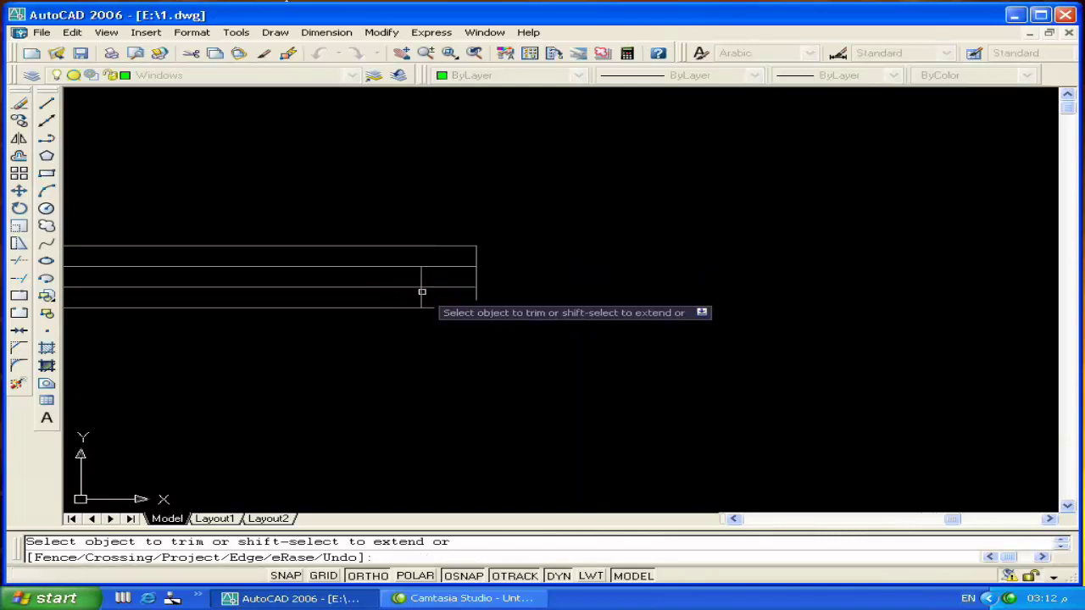
pyautogui.press('Return')
pyautogui.scroll(-5, 424, 296)
# Mirror the right-end frame lines about the window's vertical midline, keeping the originals
pyautogui.click(471, 273)
pyautogui.click(438, 320)
pyautogui.write('n')
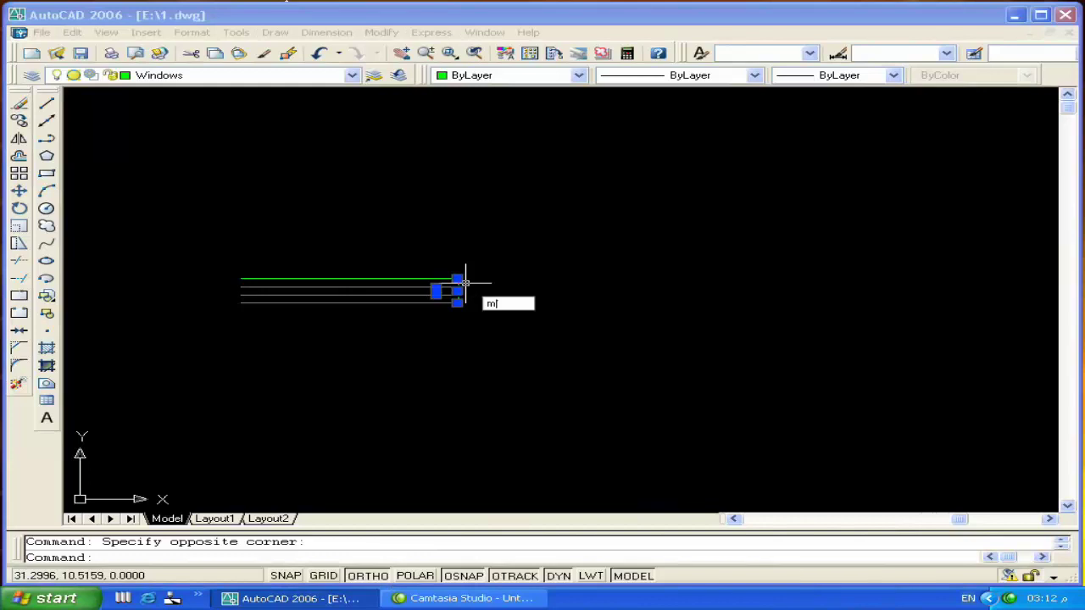
pyautogui.write('i')
pyautogui.press('Return')
pyautogui.click(351, 282)
pyautogui.click(351, 271)
pyautogui.press('Return')
pyautogui.scroll(3, 470, 292)
# Fill the left and right end frames with SOLID hatch, then select the whole window symbol
pyautogui.moveTo(401, 301); pyautogui.dragTo(520, 298, button='middle')
pyautogui.write('h')
pyautogui.press('Return')
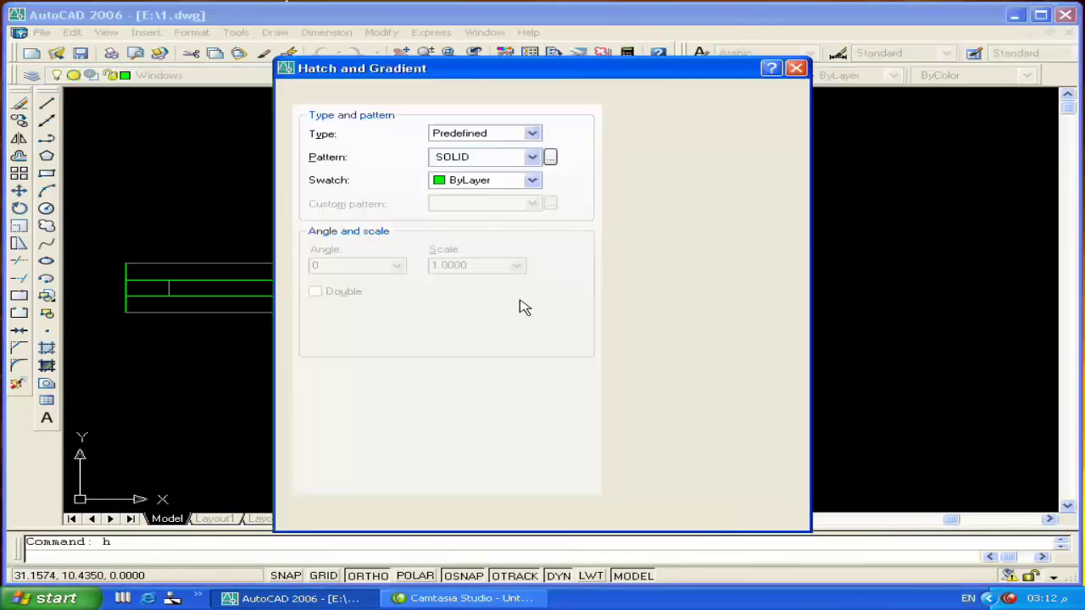
pyautogui.click(639, 113)
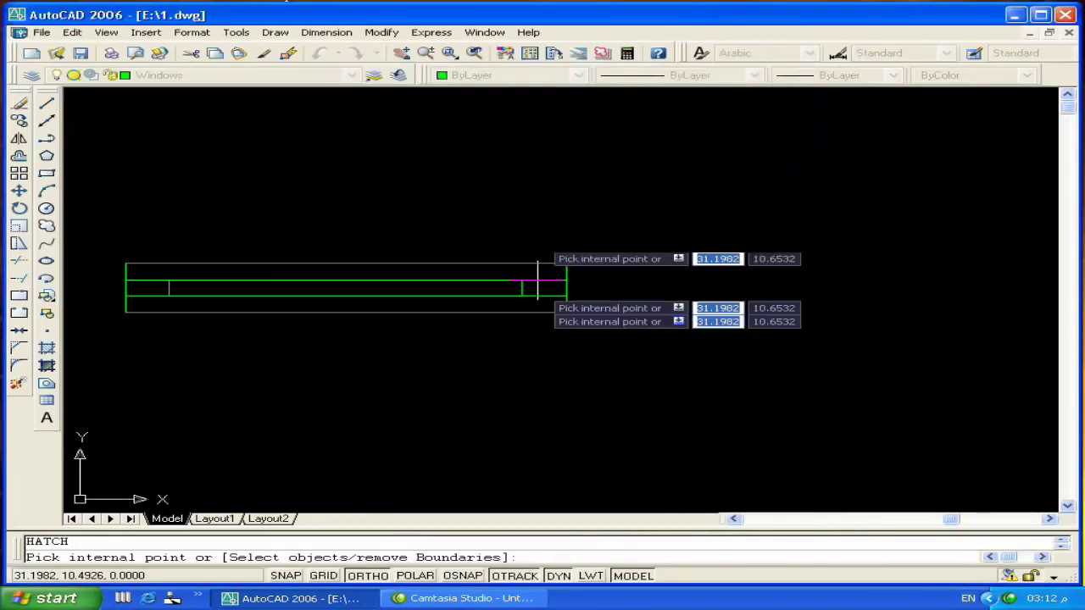
pyautogui.click(543, 288)
pyautogui.click(158, 293)
pyautogui.press('Return')
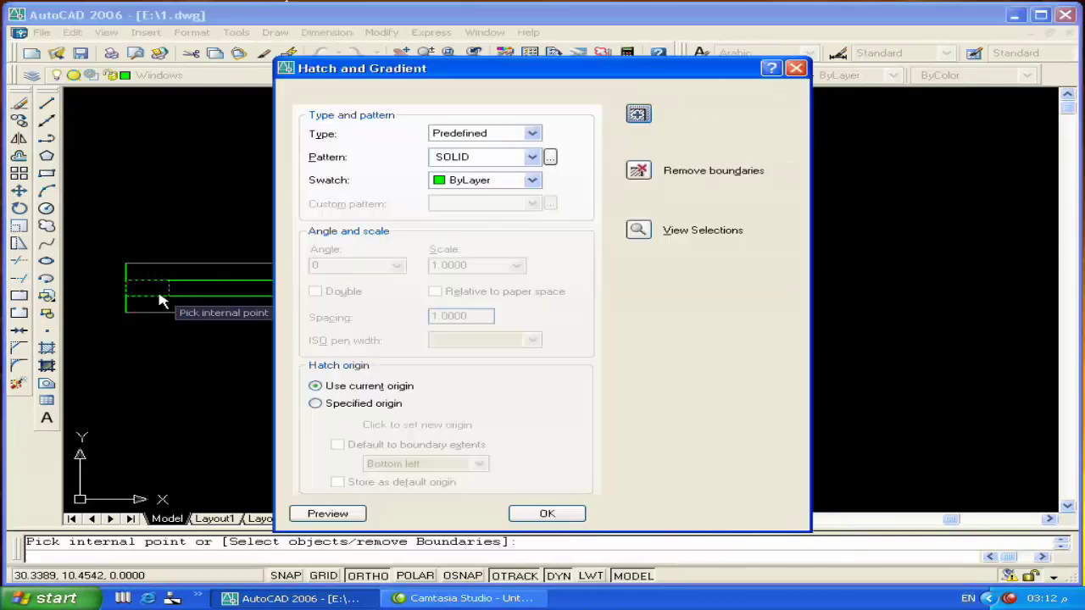
pyautogui.click(512, 518)
pyautogui.click(634, 237)
pyautogui.click(192, 360)
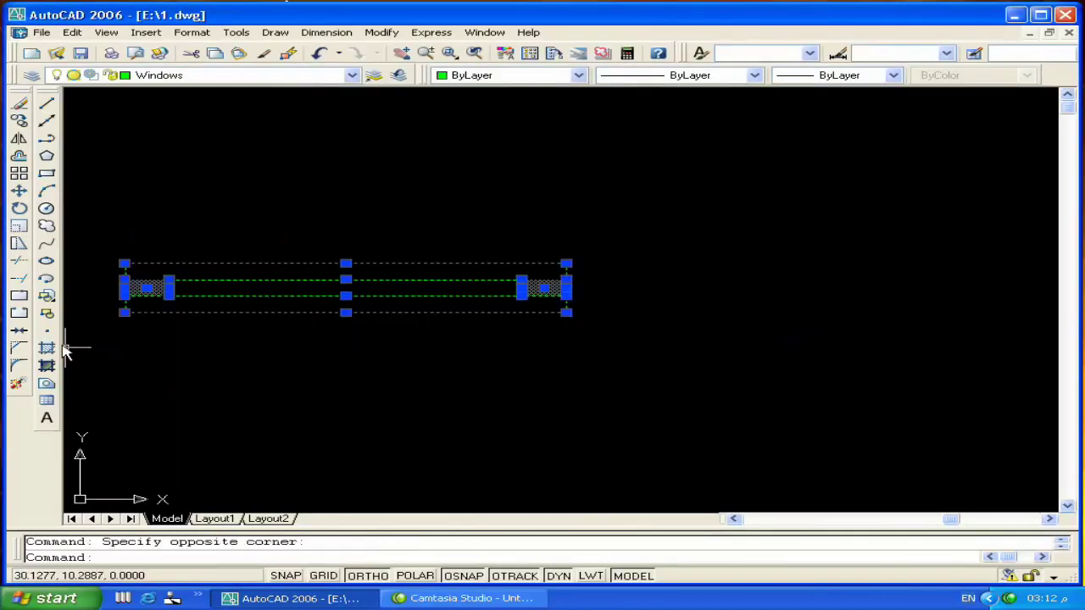
# Make a block named Window from the selected symbol with its base point on the window
pyautogui.click(47, 313)
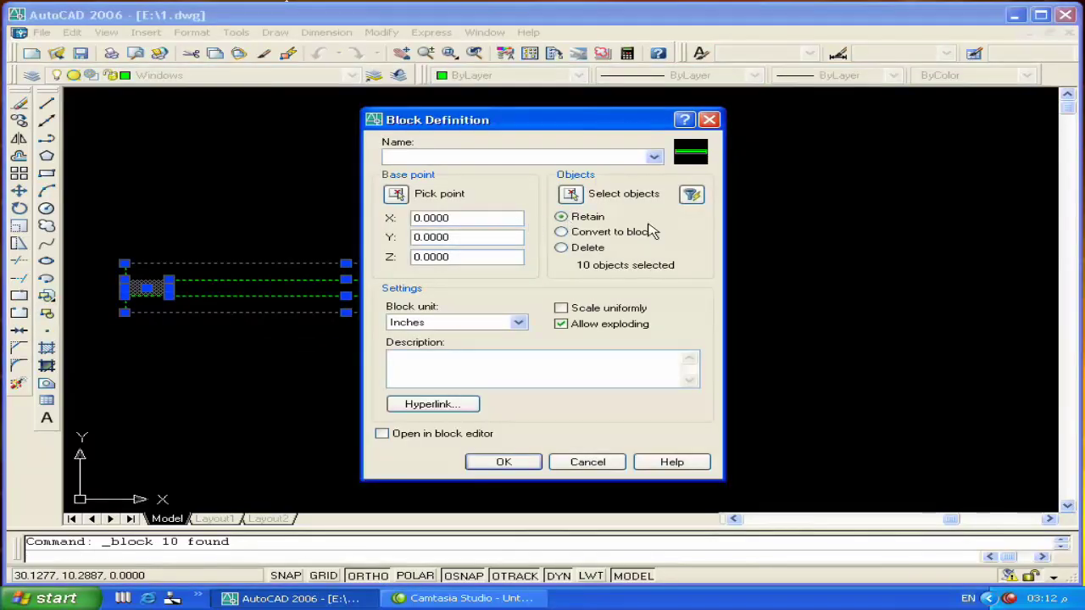
pyautogui.click(396, 195)
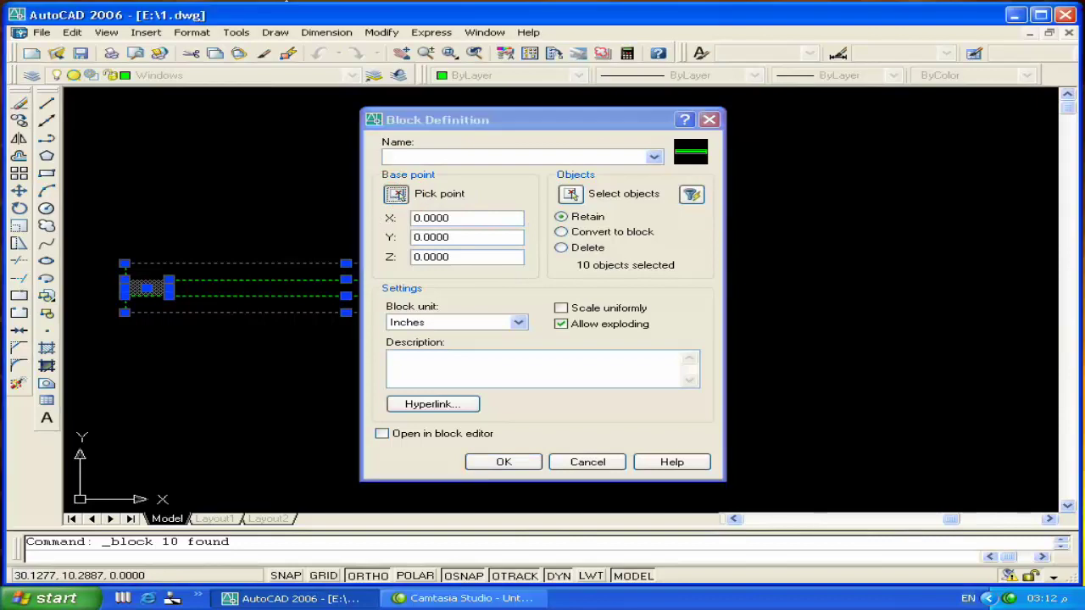
pyautogui.click(354, 321)
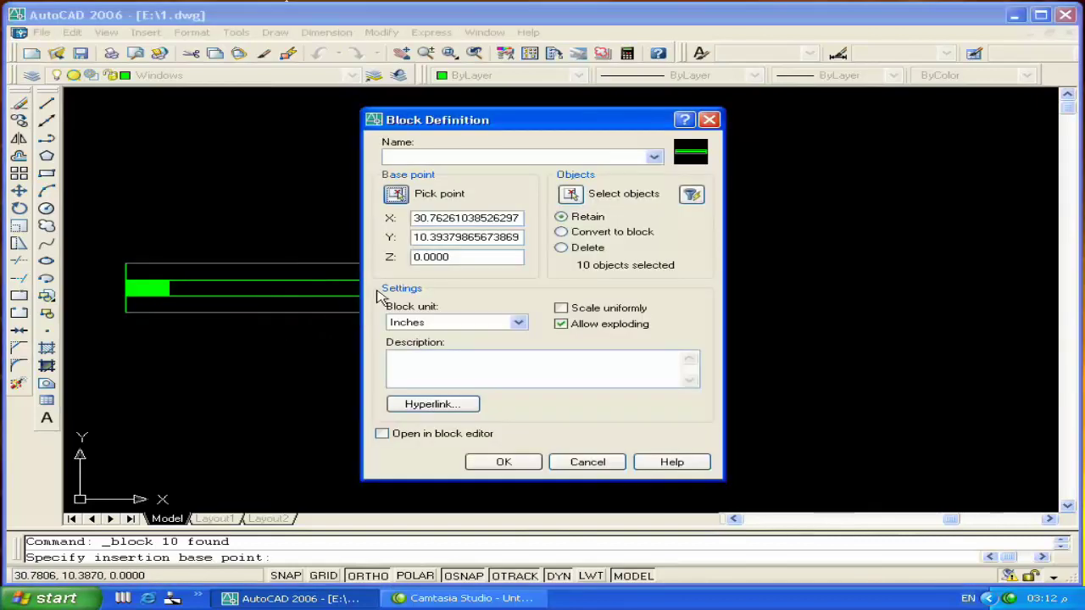
pyautogui.click(438, 157)
pyautogui.write('Window')
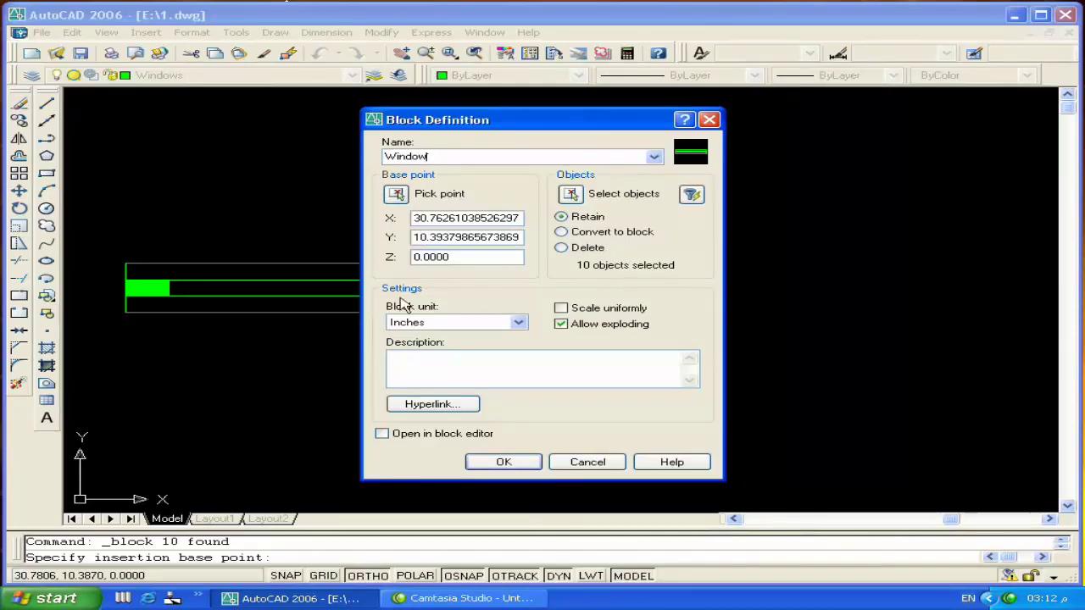
pyautogui.click(498, 460)
# Erase the original window lines and pan back to the floor plan
pyautogui.click(622, 238)
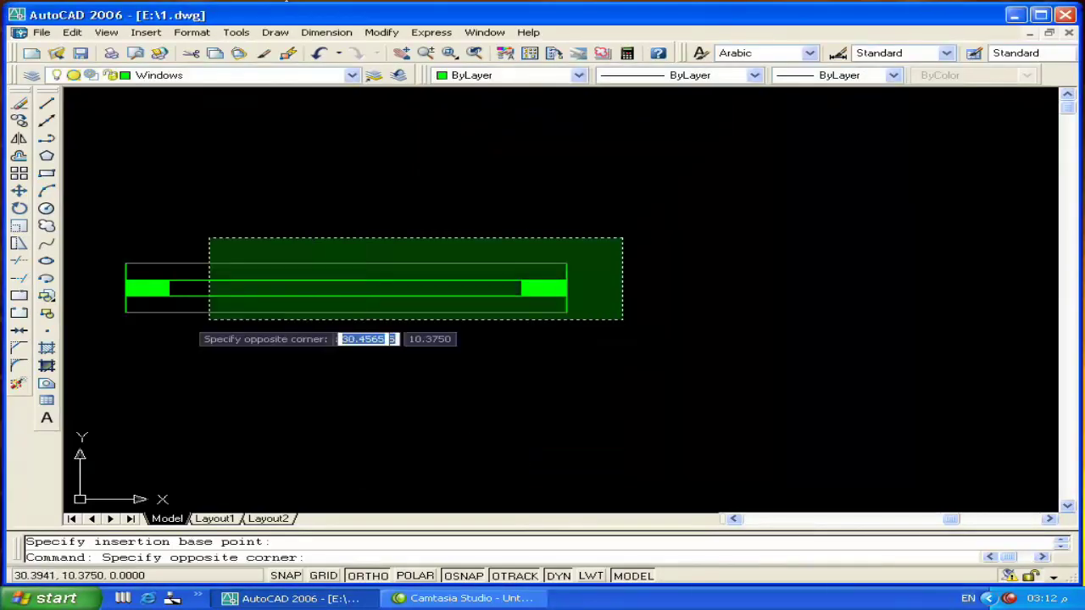
pyautogui.click(209, 319)
pyautogui.press('Delete')
pyautogui.scroll(-3, 315, 289)
pyautogui.moveTo(314, 288); pyautogui.dragTo(460, 252, button='middle')
pyautogui.scroll(-5, 460, 252)
pyautogui.scroll(1, 327, 310)
pyautogui.scroll(1, 327, 310)
pyautogui.scroll(1, 414, 308)
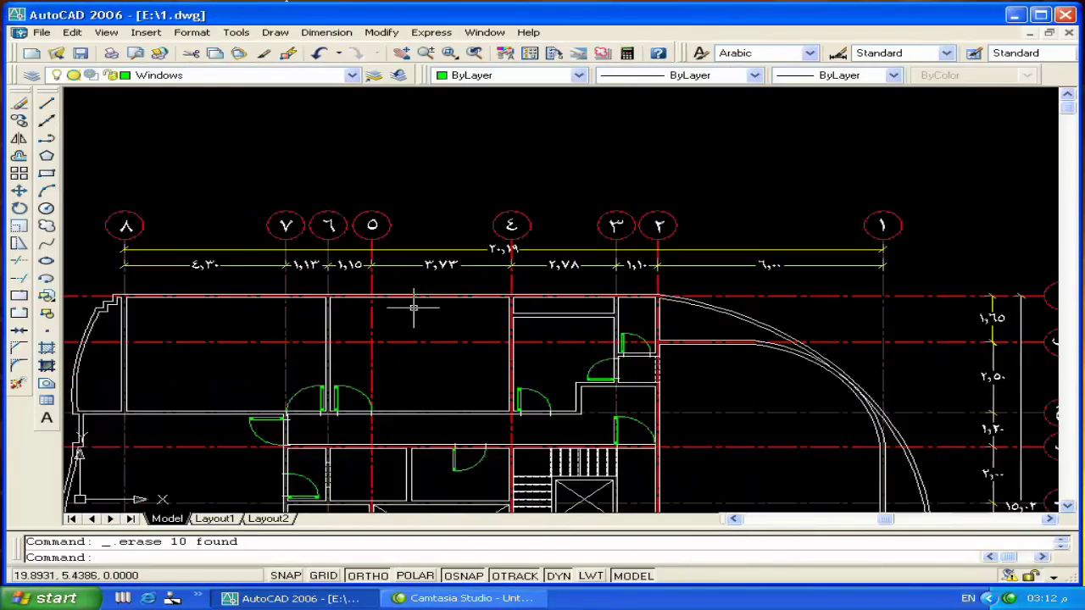
pyautogui.scroll(2, 414, 307)
pyautogui.click(49, 295)
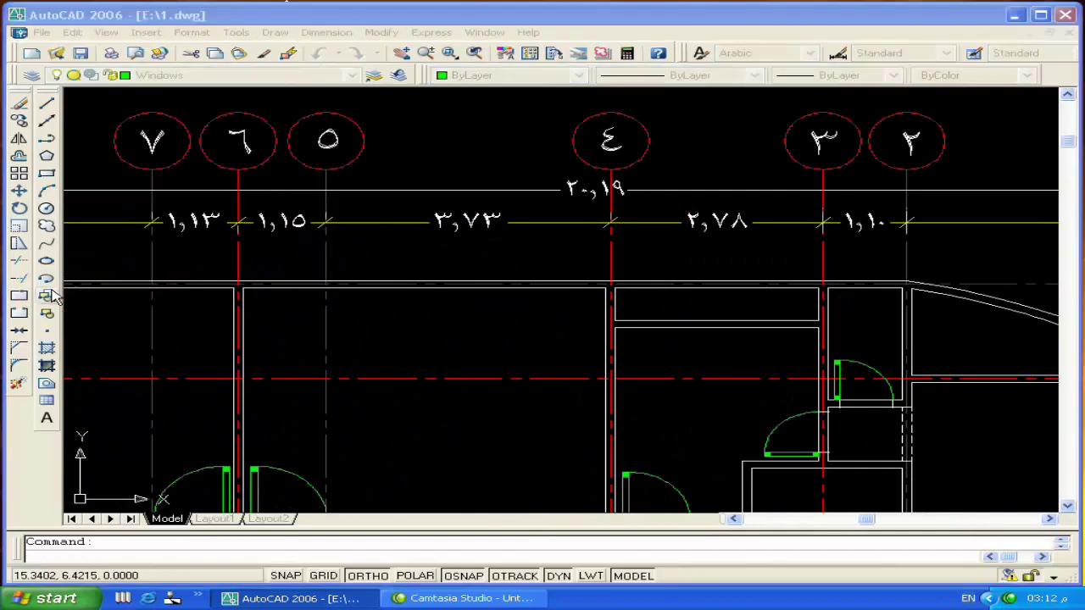
pyautogui.click(544, 213)
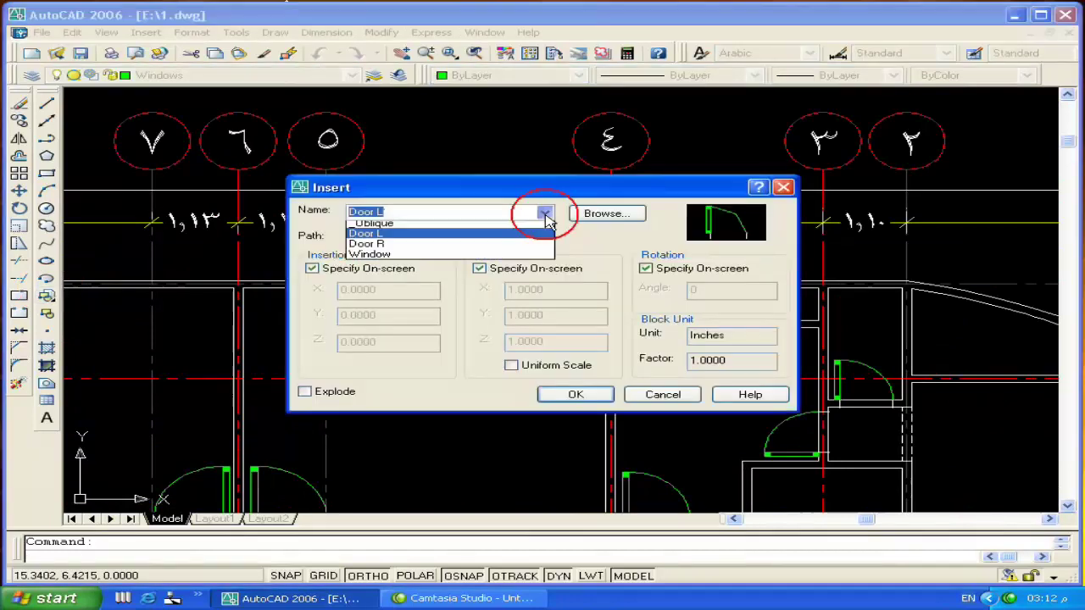
pyautogui.click(471, 255)
pyautogui.click(575, 395)
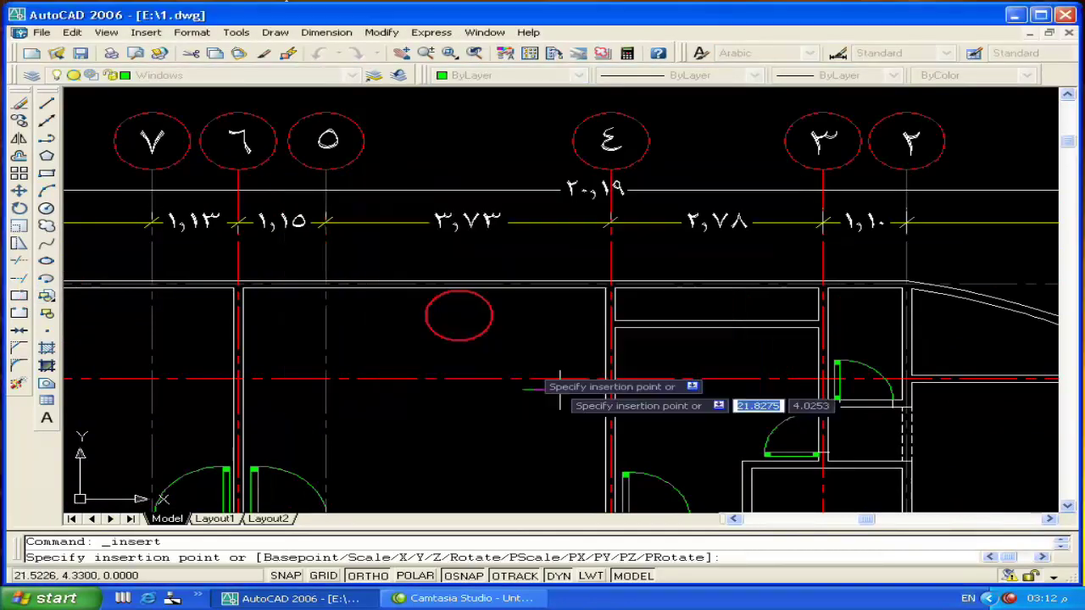
pyautogui.click(441, 288)
pyautogui.write('1.2')
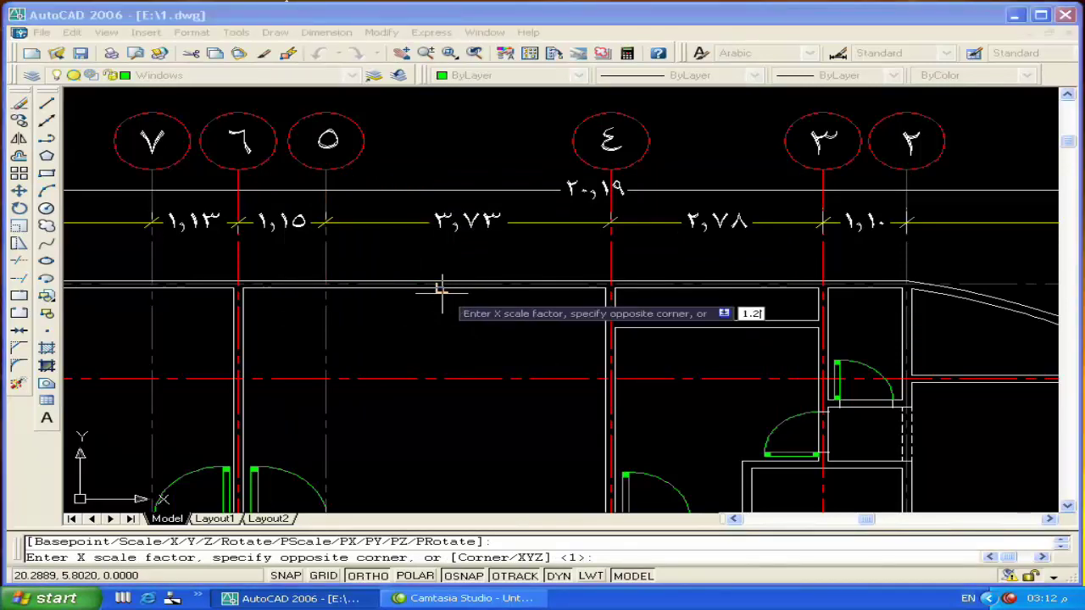
pyautogui.press('Return')
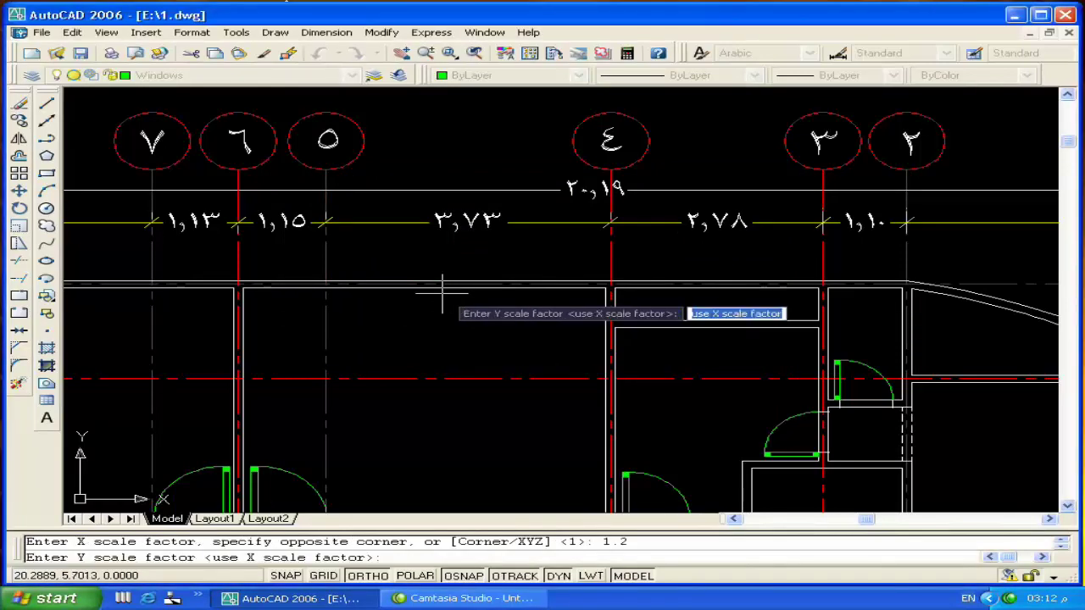
pyautogui.press('Return')
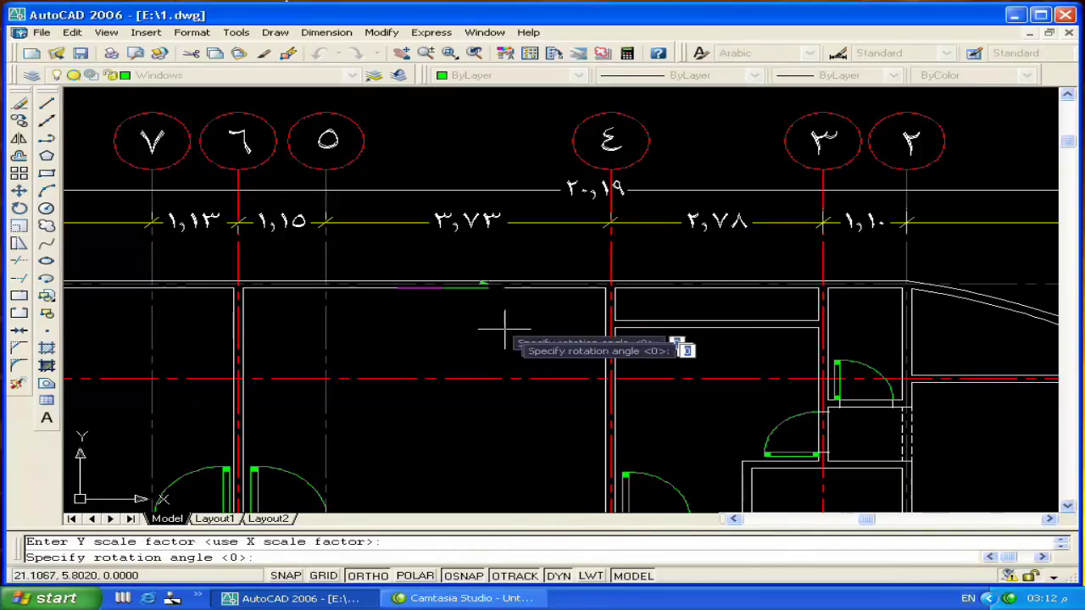
pyautogui.press('Return')
pyautogui.scroll(-2, 505, 330)
pyautogui.moveTo(367, 285); pyautogui.dragTo(574, 286, button='middle')
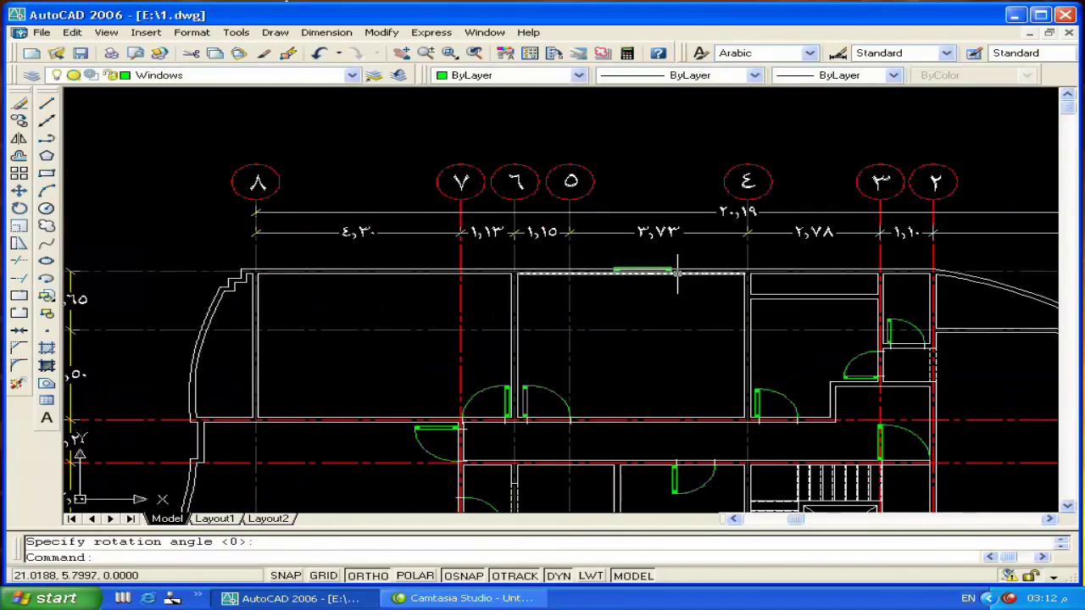
pyautogui.scroll(5, 682, 271)
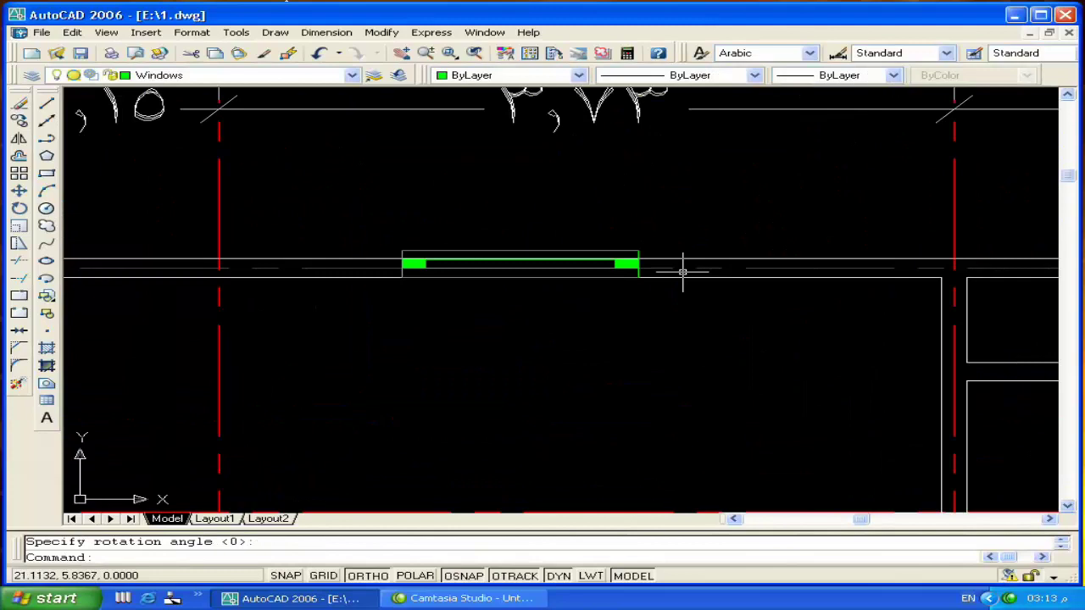
pyautogui.scroll(-5, 679, 271)
pyautogui.moveTo(679, 271); pyautogui.dragTo(694, 271, button='middle')
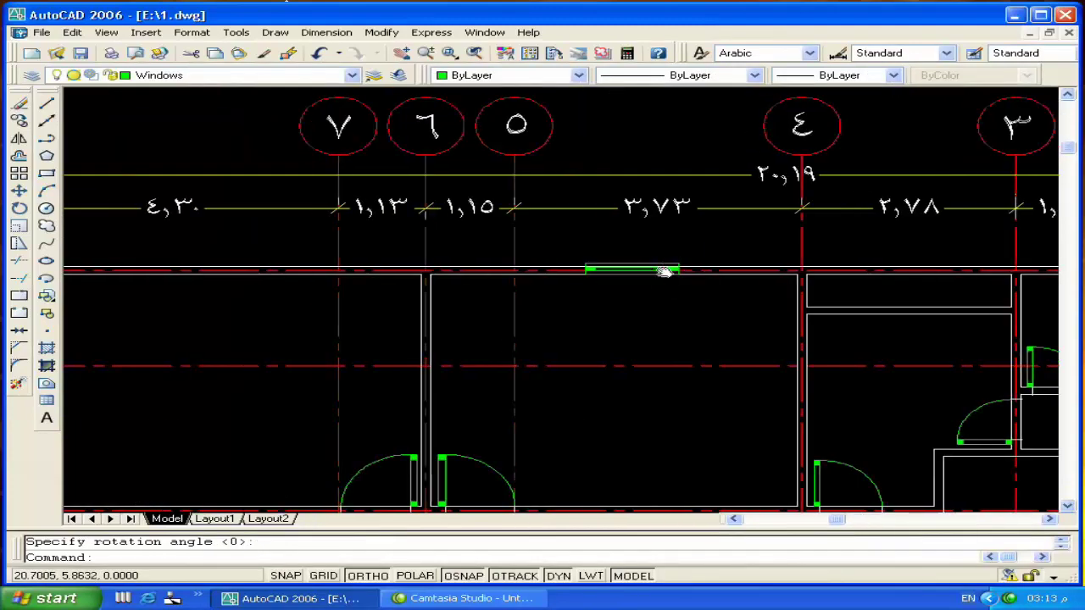
pyautogui.scroll(6, 679, 272)
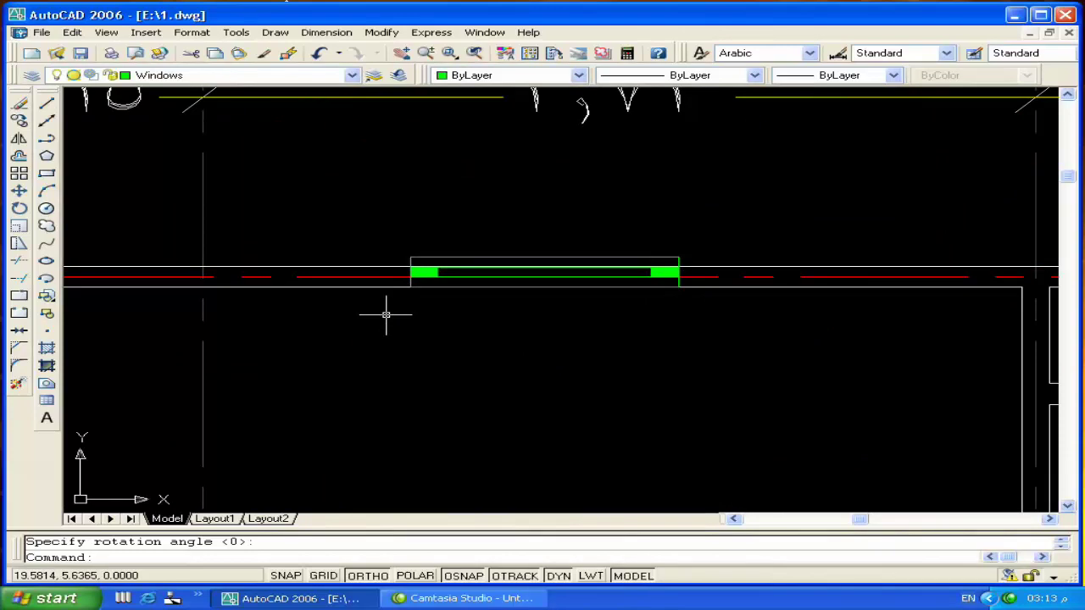
pyautogui.scroll(-2, 385, 314)
pyautogui.scroll(-3, 382, 308)
pyautogui.moveTo(375, 308)
pyautogui.mouseDown(button='middle')
pyautogui.moveTo(582, 310)
pyautogui.moveTo(560, 308)
pyautogui.mouseUp(button='middle')
pyautogui.scroll(1, 577, 308)
pyautogui.scroll(5, 684, 295)
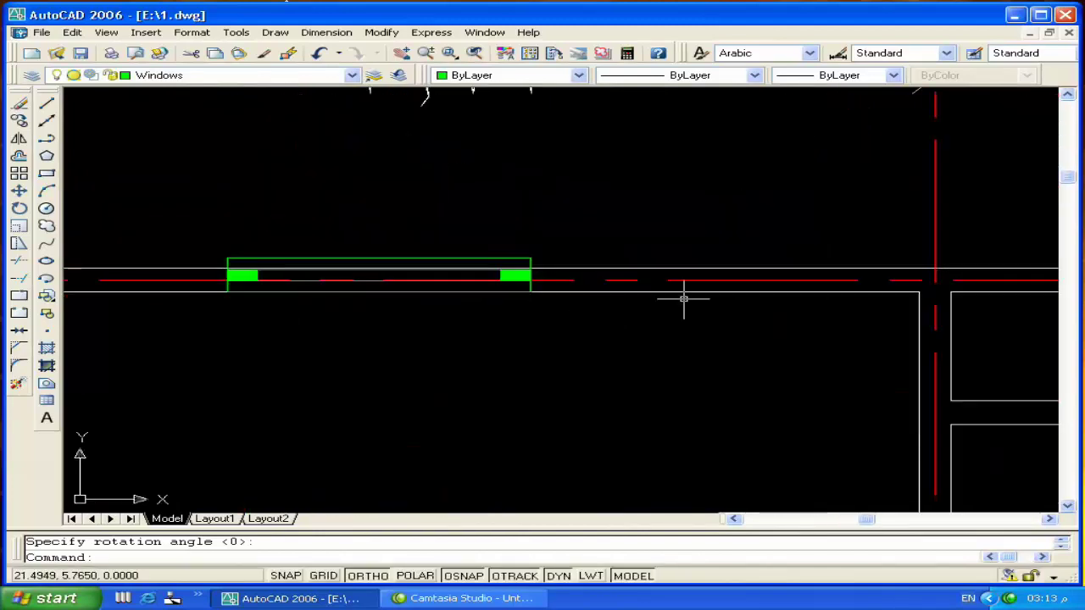
# Erase the old top-wall window and insert Window there at X scale 1.2, Y 1, rotation 0
pyautogui.click(212, 307)
pyautogui.click(628, 221)
pyautogui.press('Delete')
pyautogui.click(46, 299)
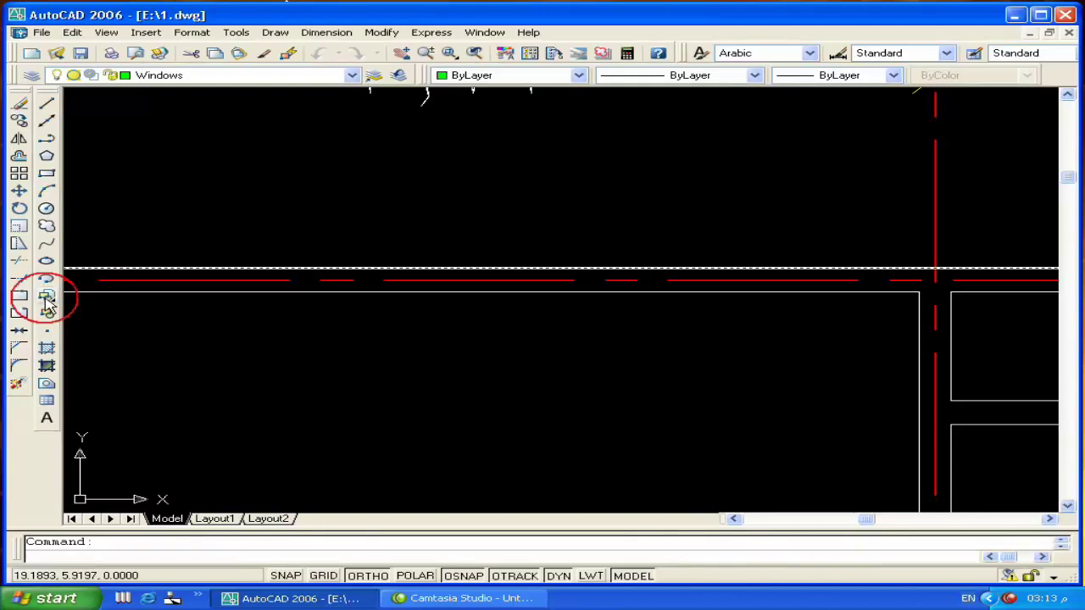
pyautogui.click(555, 395)
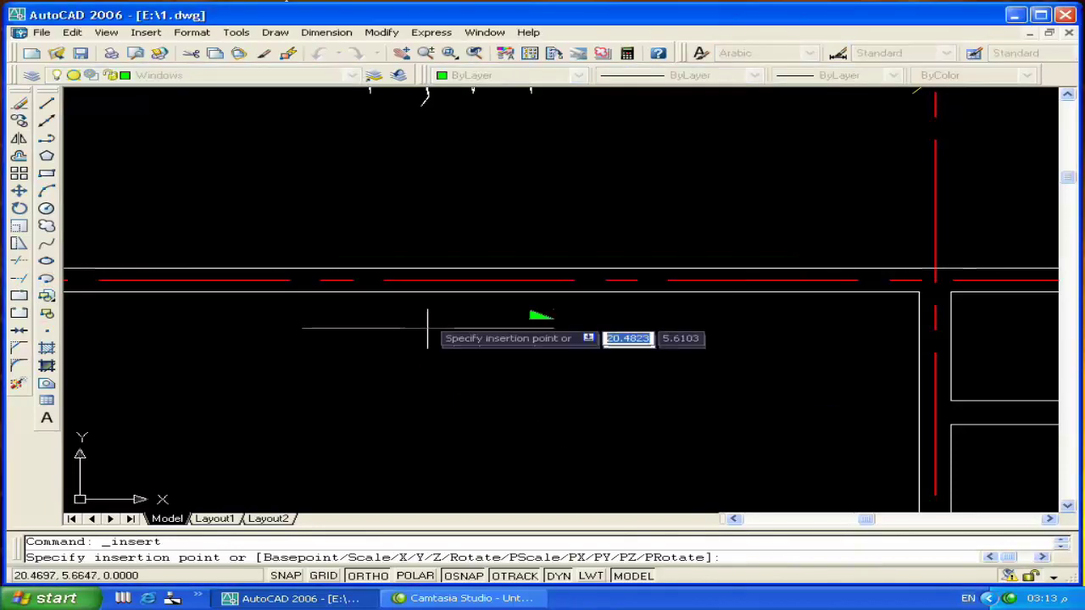
pyautogui.click(423, 292)
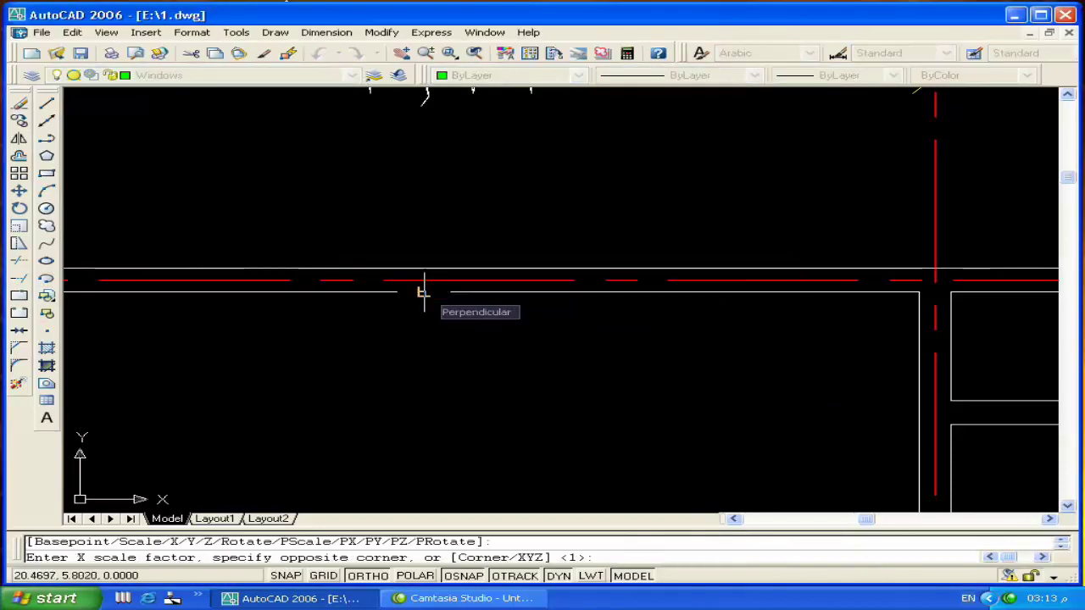
pyautogui.write('1.2')
pyautogui.press('Return')
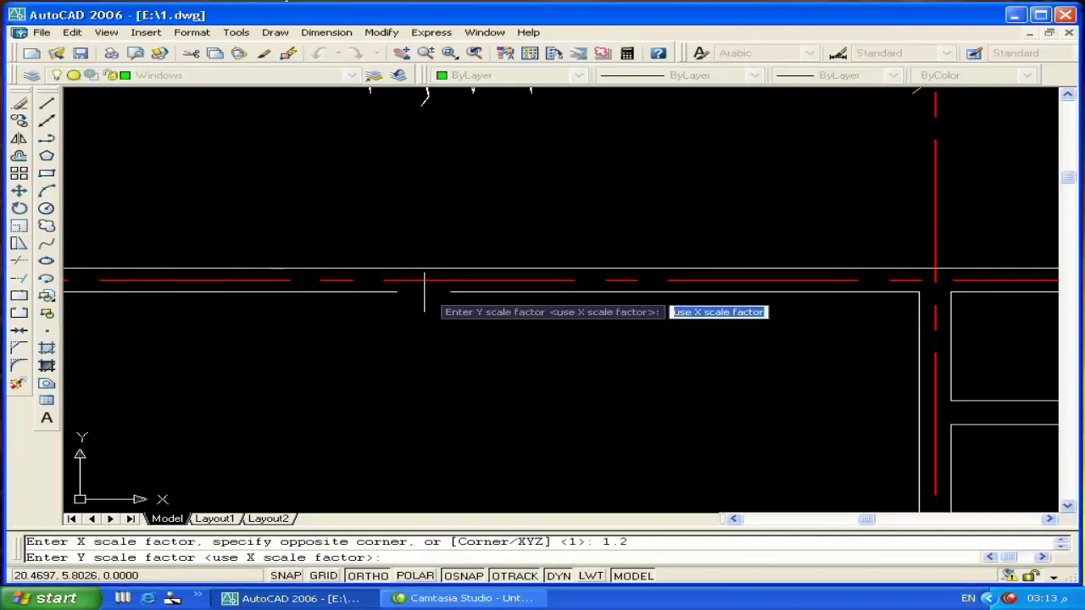
pyautogui.write('1')
pyautogui.press('Return')
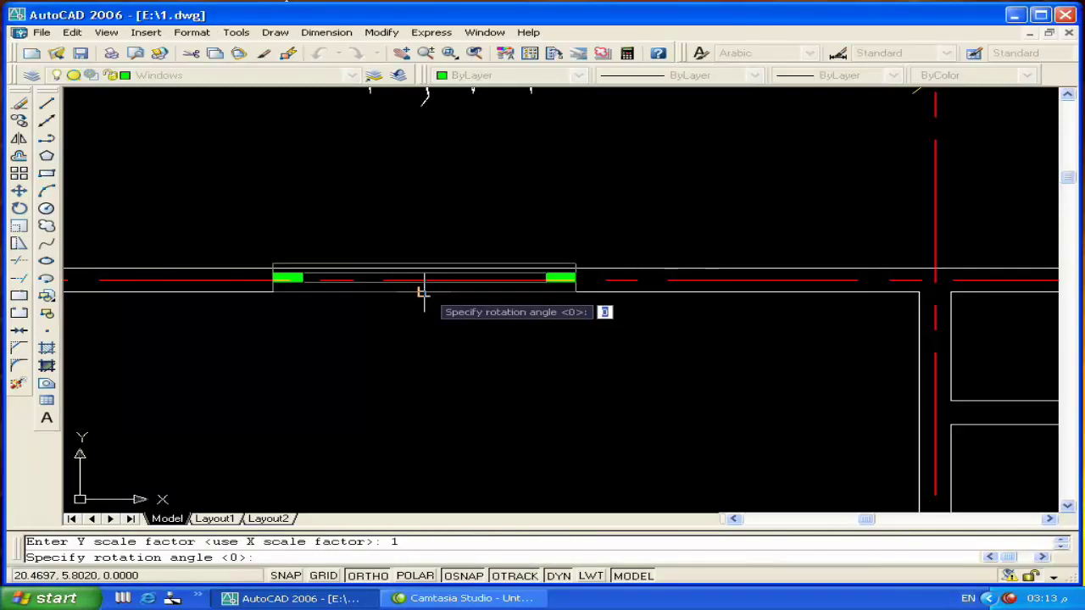
pyautogui.press('Return')
# Move the new window slightly left along the top wall
pyautogui.scroll(-3, 438, 290)
pyautogui.moveTo(310, 307)
pyautogui.mouseDown(button='middle')
pyautogui.moveTo(702, 322)
pyautogui.moveTo(548, 290)
pyautogui.mouseUp(button='middle')
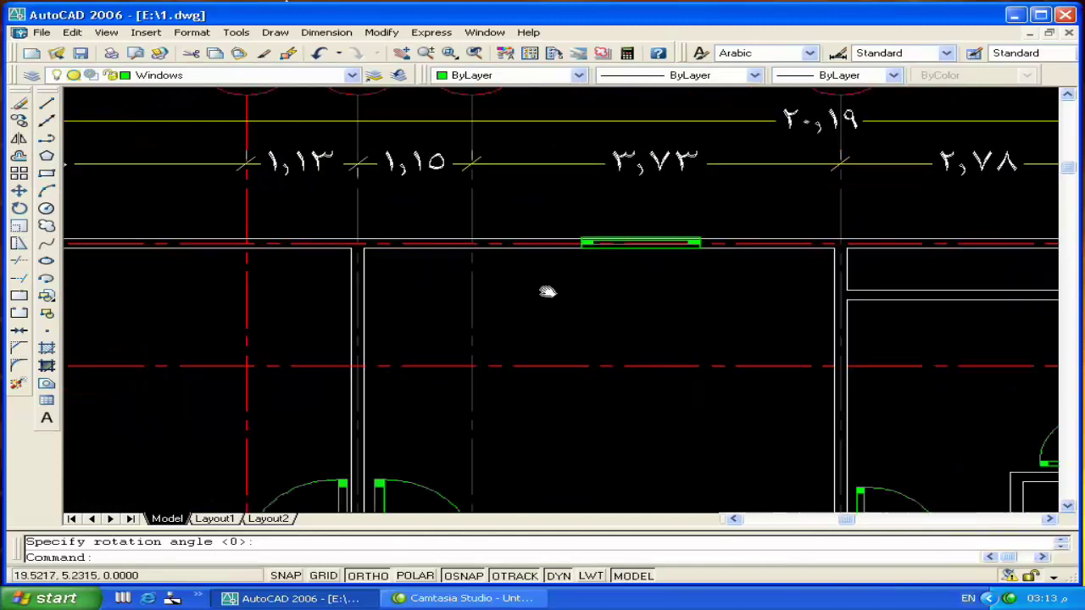
pyautogui.write('m')
pyautogui.press('Return')
pyautogui.click(554, 269)
pyautogui.click(771, 208)
pyautogui.press('Return')
pyautogui.click(750, 324)
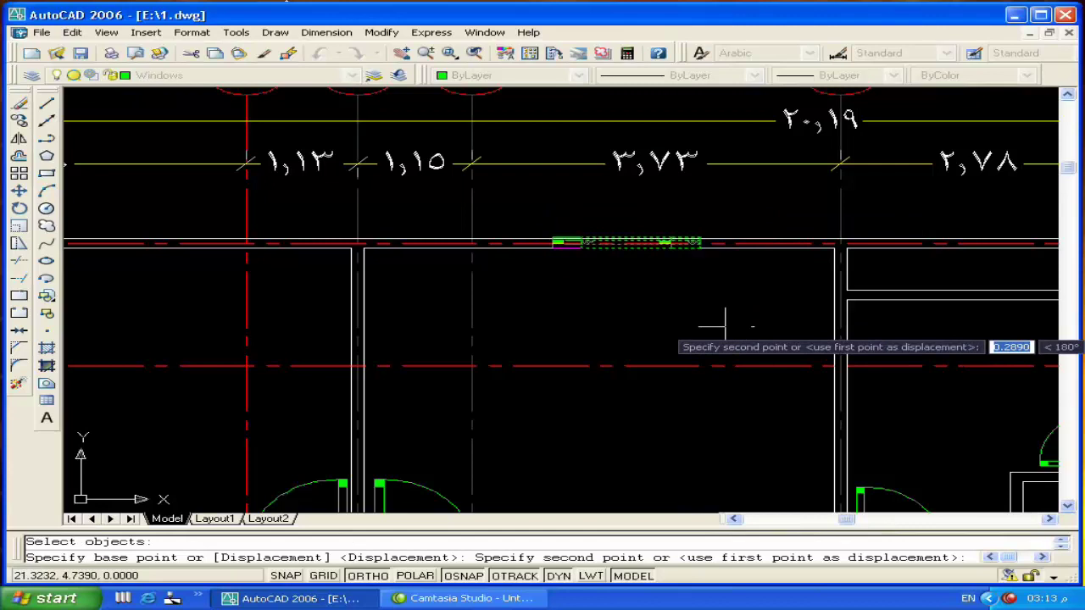
pyautogui.click(713, 325)
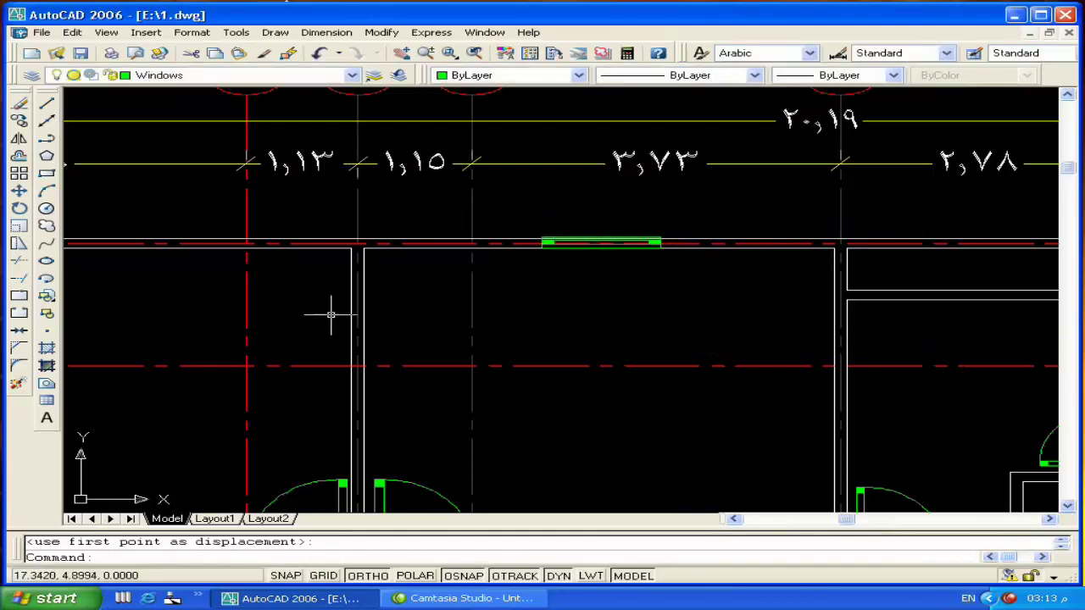
pyautogui.moveTo(332, 310); pyautogui.dragTo(707, 322, button='middle')
pyautogui.press('Return')
pyautogui.press('Return')
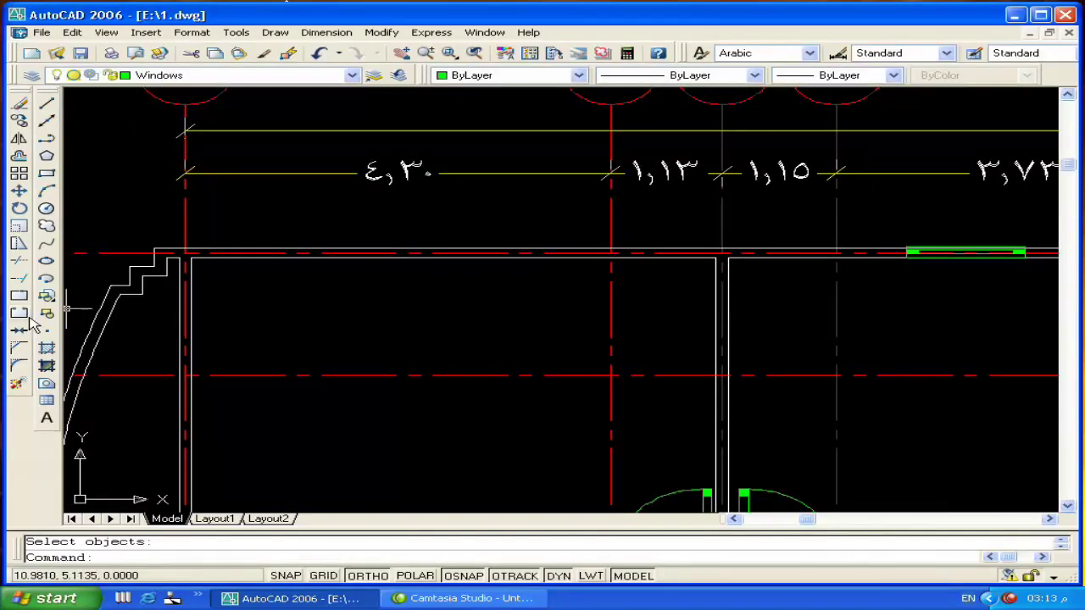
# Insert the Window block on the top wall, accepting the default scales
pyautogui.click(47, 298)
pyautogui.click(579, 393)
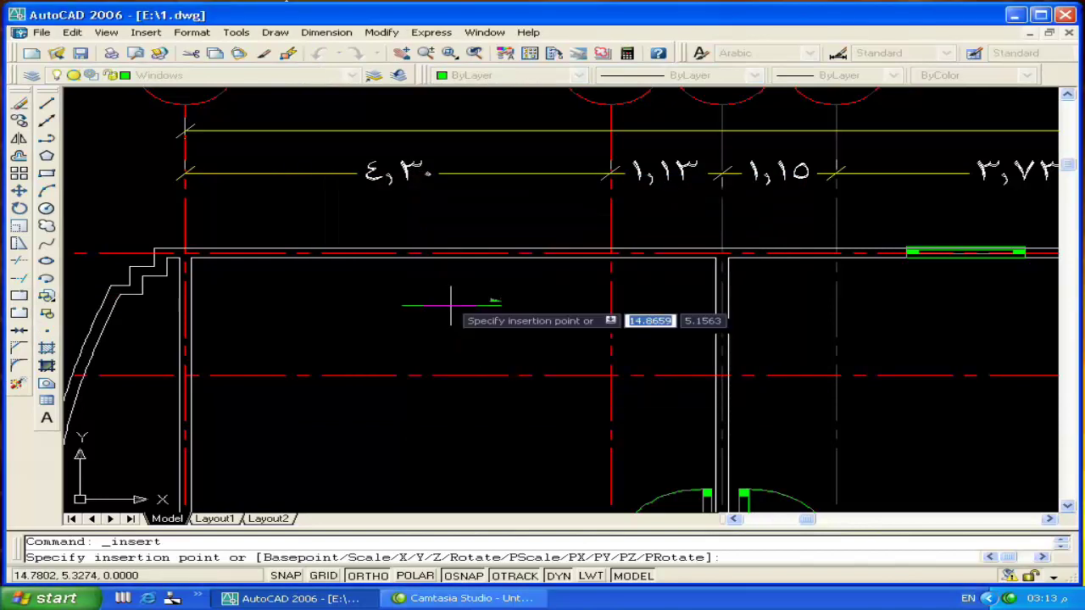
pyautogui.click(430, 252)
pyautogui.write('1.')
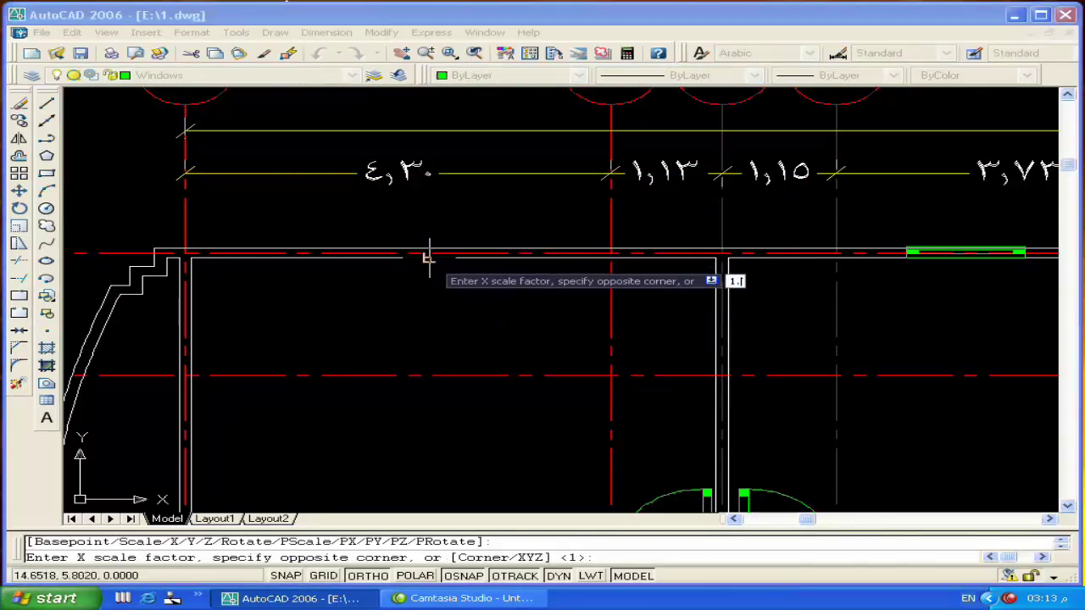
pyautogui.press('Return')
pyautogui.press('Return')
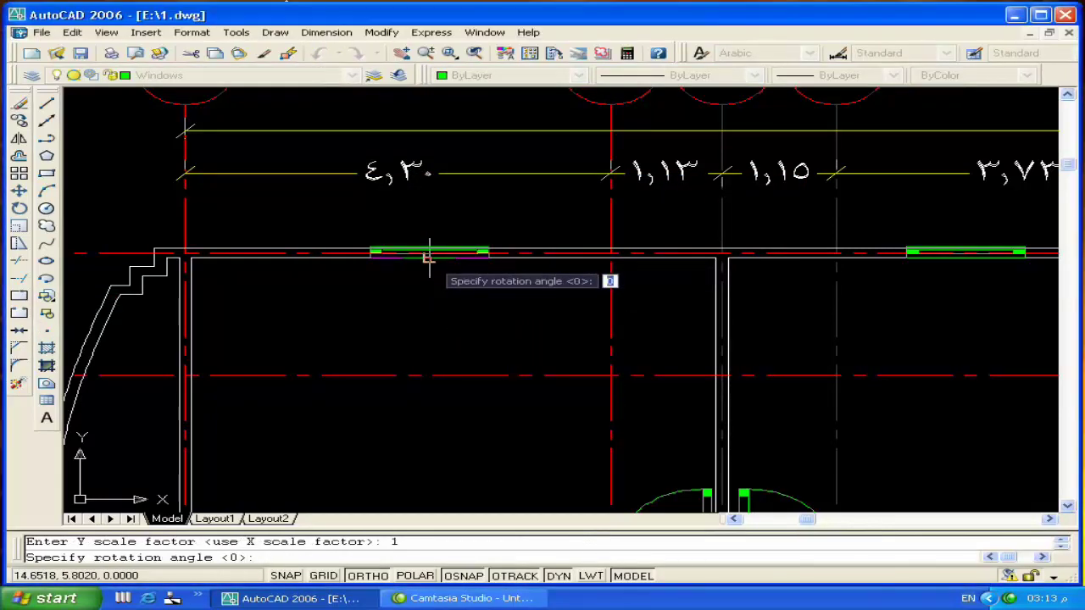
pyautogui.press('Return')
# Zoom and pan the plan to bring the top gridline bubbles into view
pyautogui.scroll(-3, 430, 262)
pyautogui.scroll(-1, 435, 280)
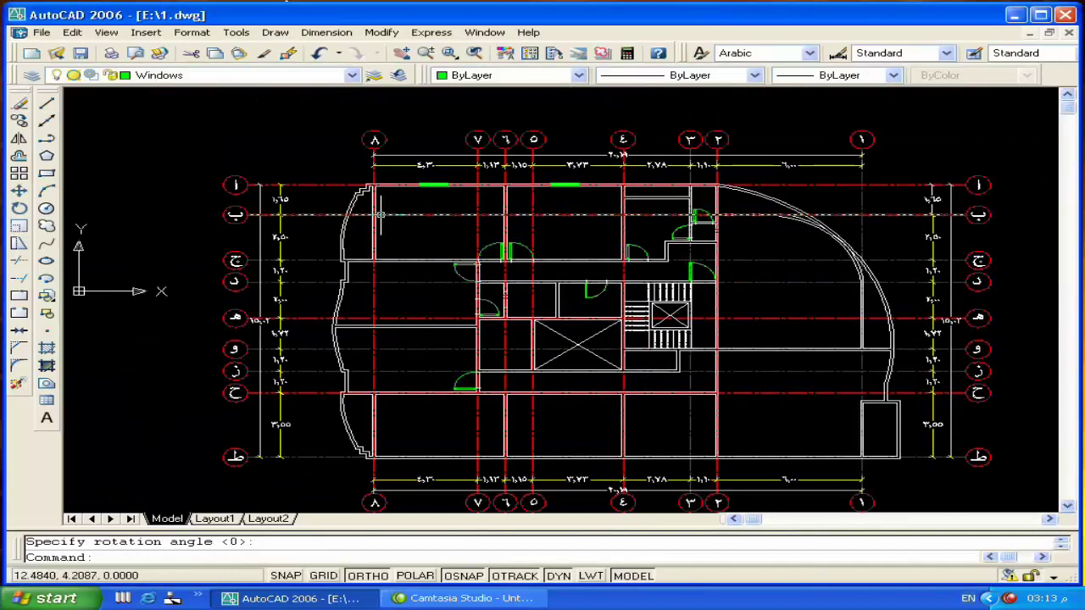
pyautogui.scroll(2, 380, 215)
pyautogui.scroll(-1, 377, 213)
pyautogui.scroll(-1, 377, 214)
pyautogui.scroll(1, 349, 265)
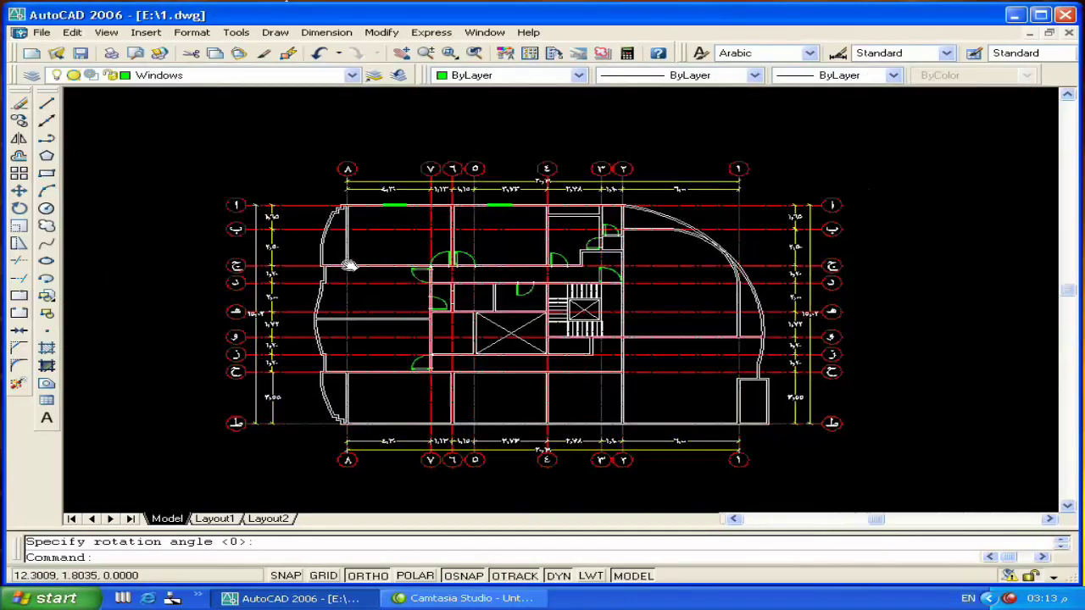
pyautogui.scroll(-1, 512, 333)
pyautogui.scroll(1, 513, 419)
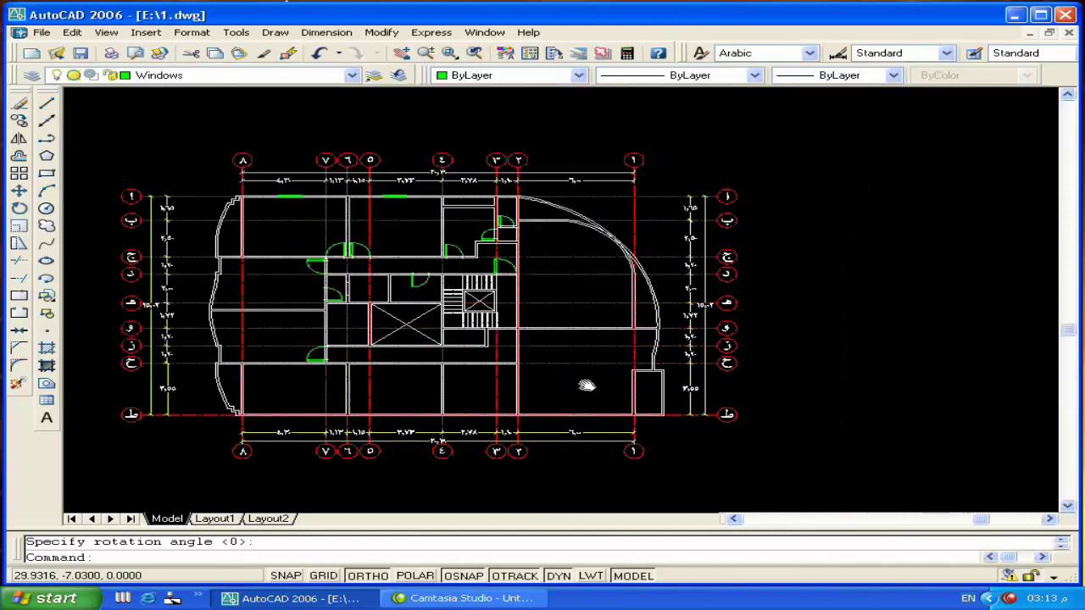
pyautogui.scroll(5, 617, 234)
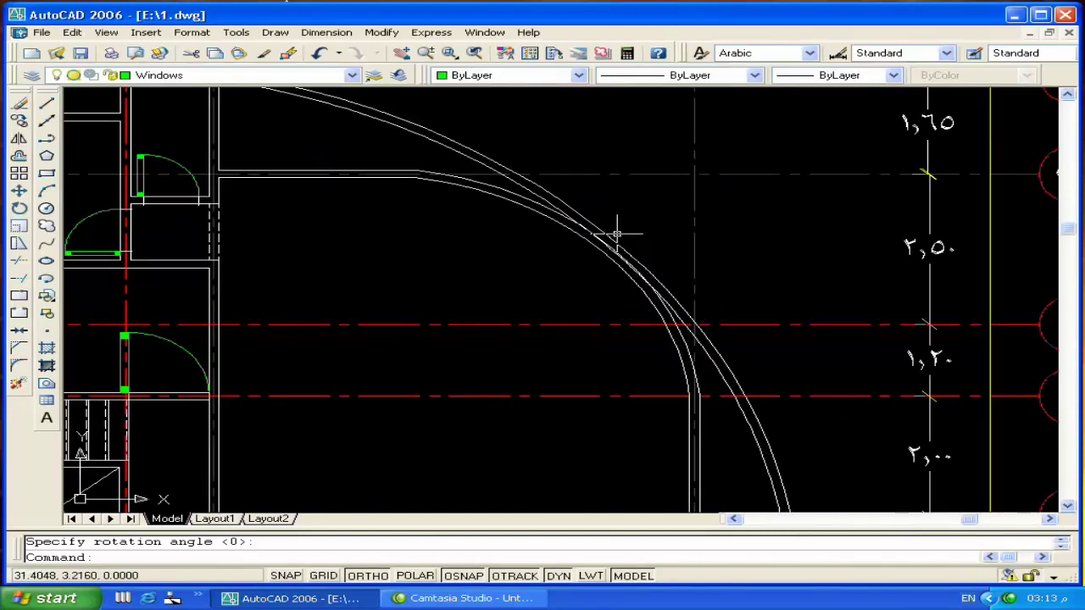
pyautogui.scroll(-5, 617, 234)
pyautogui.scroll(1, 543, 254)
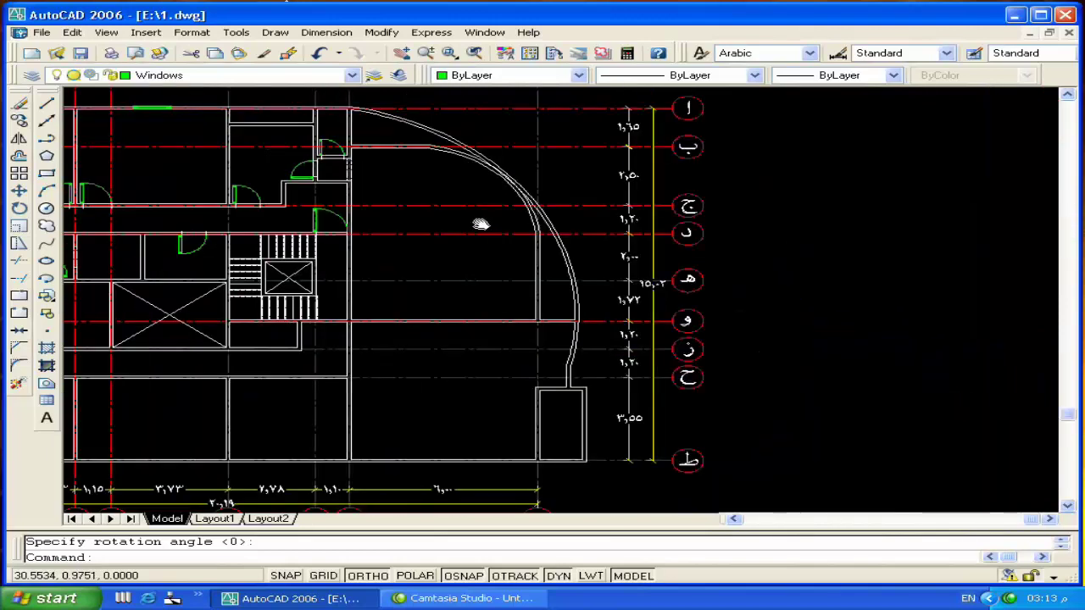
pyautogui.moveTo(541, 404); pyautogui.dragTo(562, 368, button='middle')
pyautogui.moveTo(376, 223); pyautogui.dragTo(582, 387, button='middle')
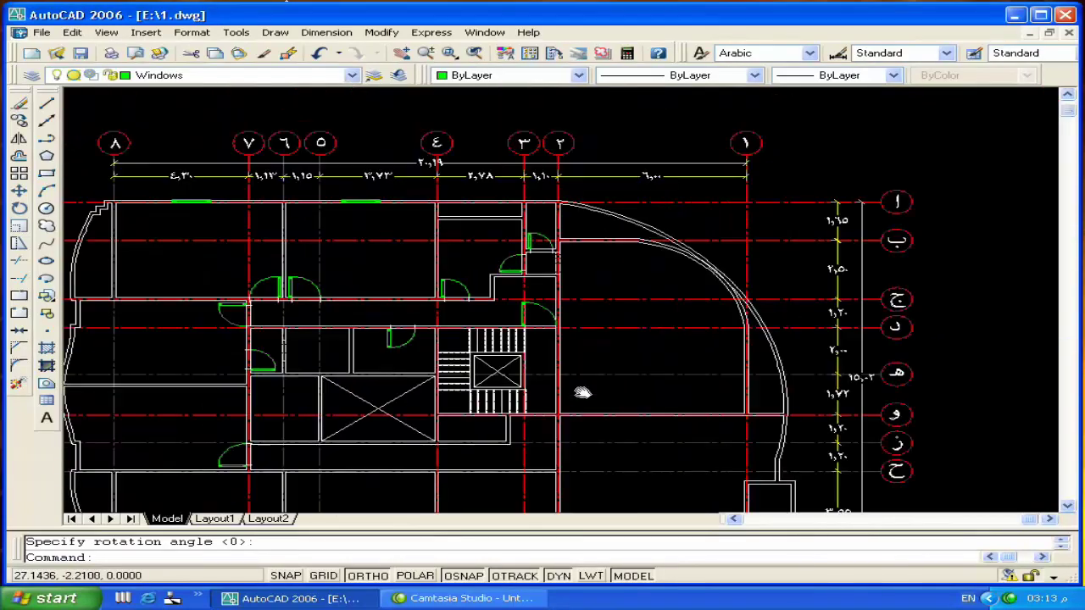
pyautogui.scroll(2, 352, 226)
# On the Text layer, write Arabic room labels inside the room with DTEXT at height 0.2
pyautogui.click(288, 77)
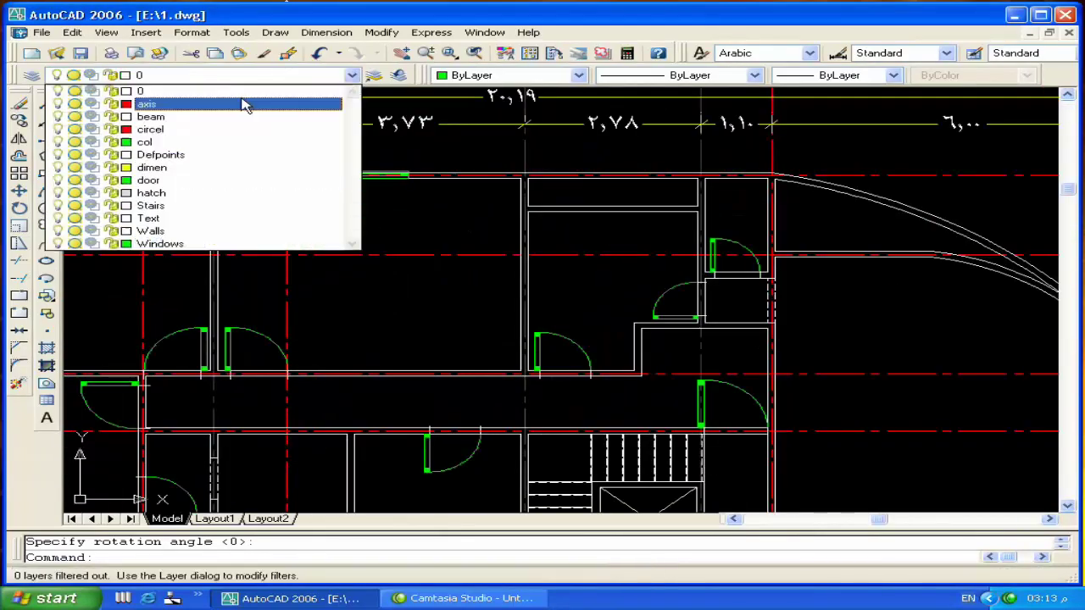
pyautogui.click(203, 218)
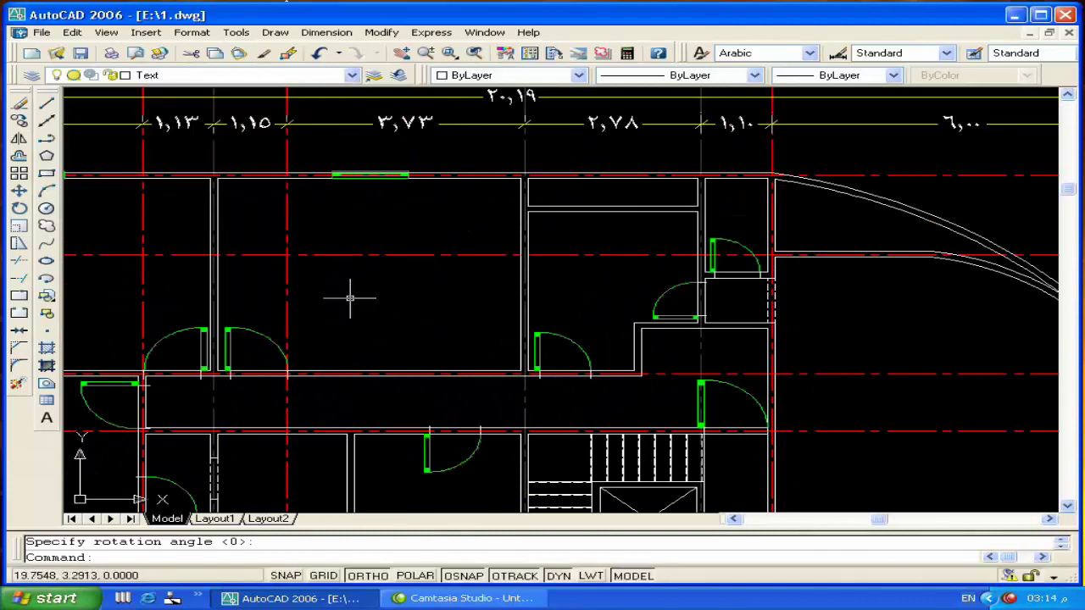
pyautogui.write('dl')
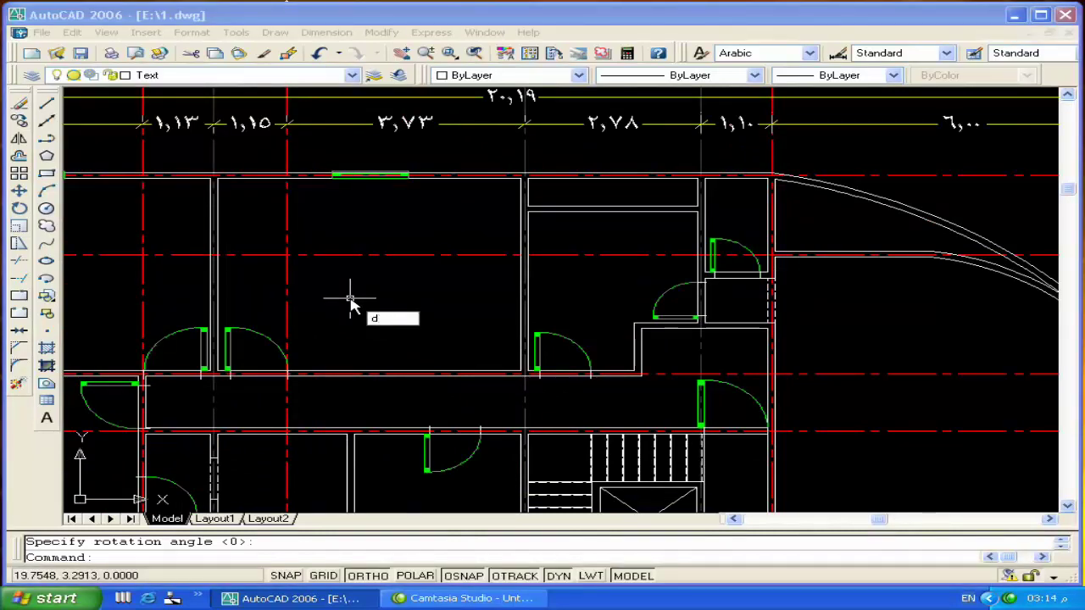
pyautogui.press('Return')
pyautogui.click(353, 299)
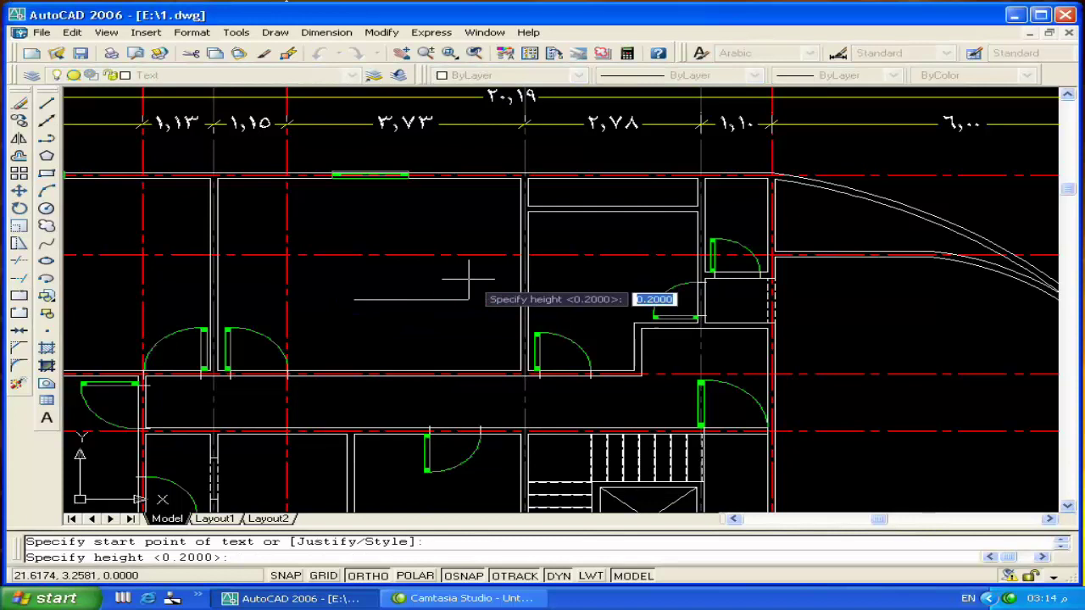
pyautogui.press('Return')
pyautogui.press('Return')
pyautogui.write('المطبخ')
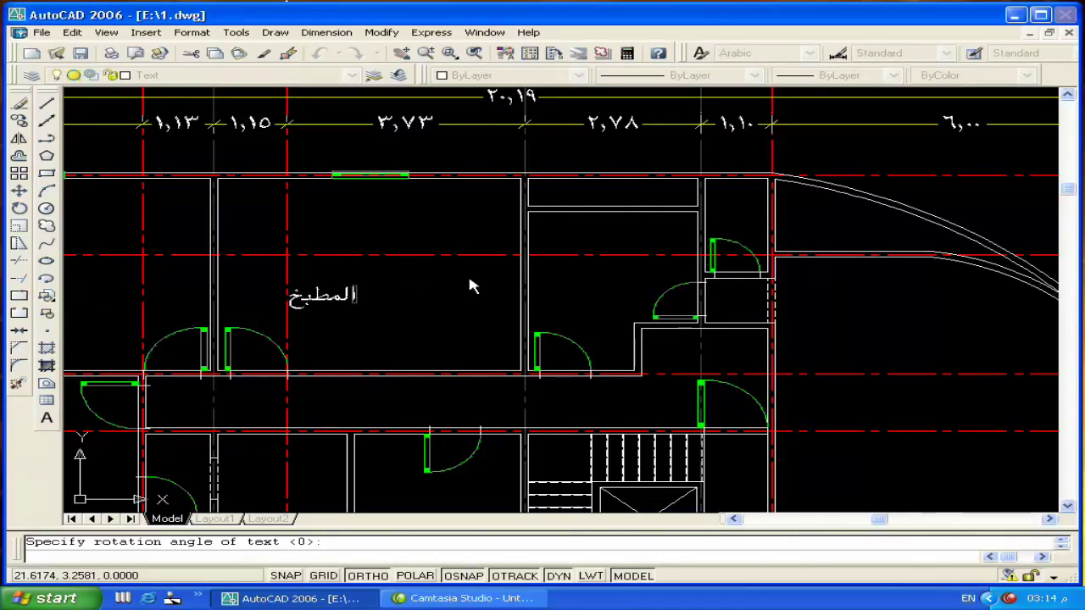
pyautogui.write('الحمام')
pyautogui.write('است')
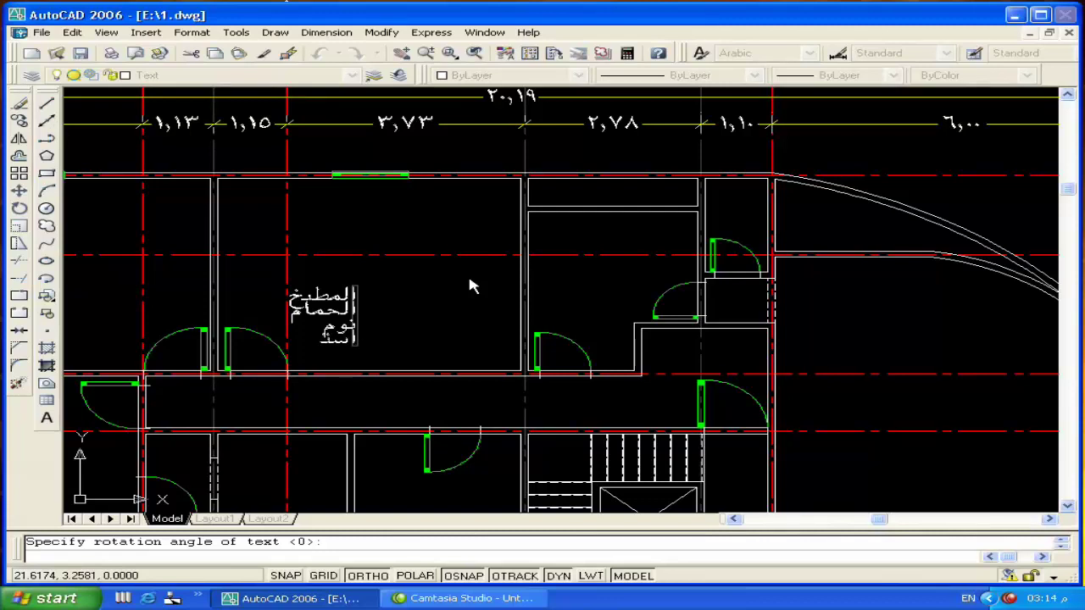
pyautogui.write('قبا')
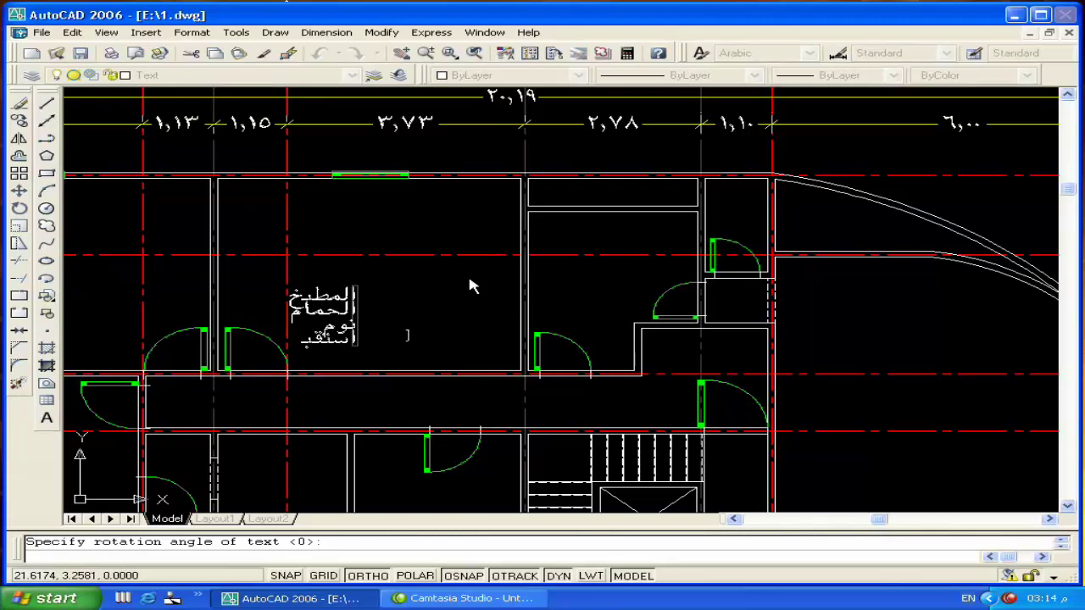
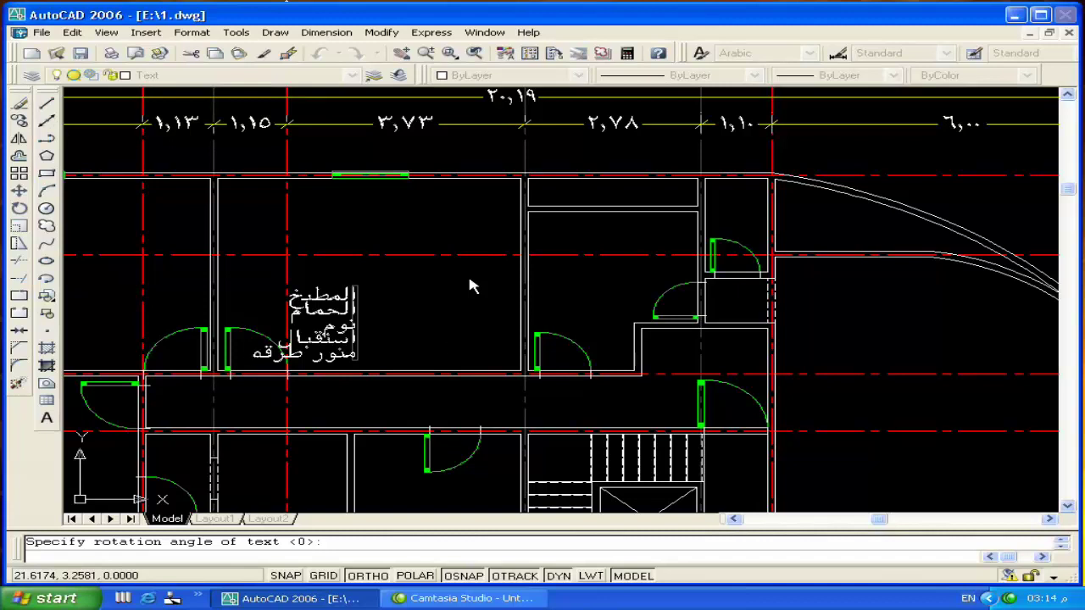
# Finish placing the labels, centre the stacked room names, and cancel a trial move
pyautogui.press('Return')
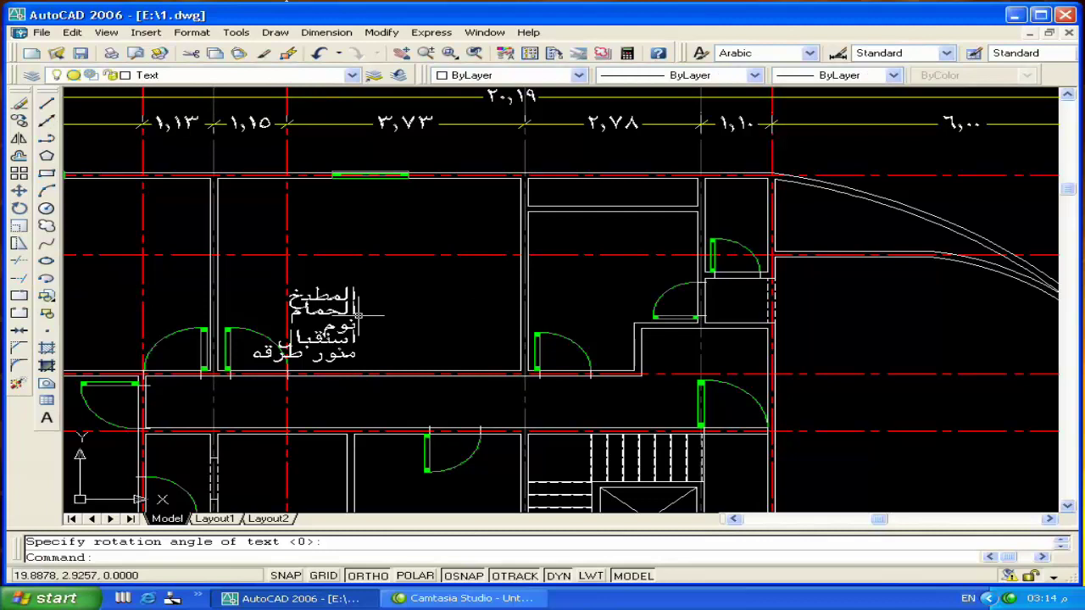
pyautogui.moveTo(364, 307); pyautogui.dragTo(445, 265, button='middle')
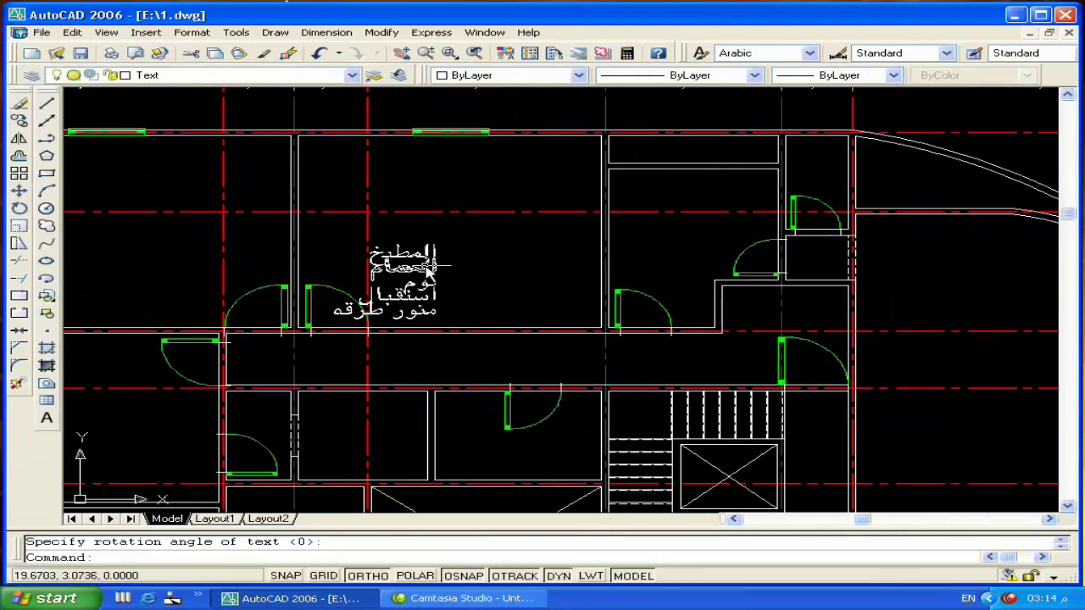
pyautogui.write('m')
pyautogui.press('Return')
pyautogui.click(414, 271)
pyautogui.press('Escape')
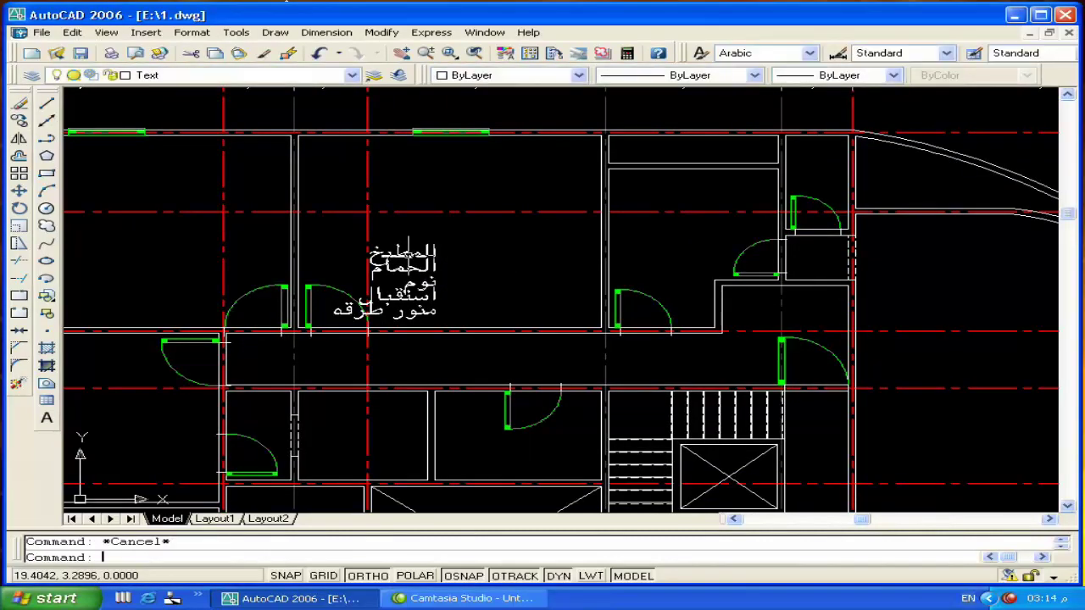
# Copy the المطبخ label into the upper-right kitchen with Ortho turned off
pyautogui.write('m')
pyautogui.press('Return')
pyautogui.click(410, 253)
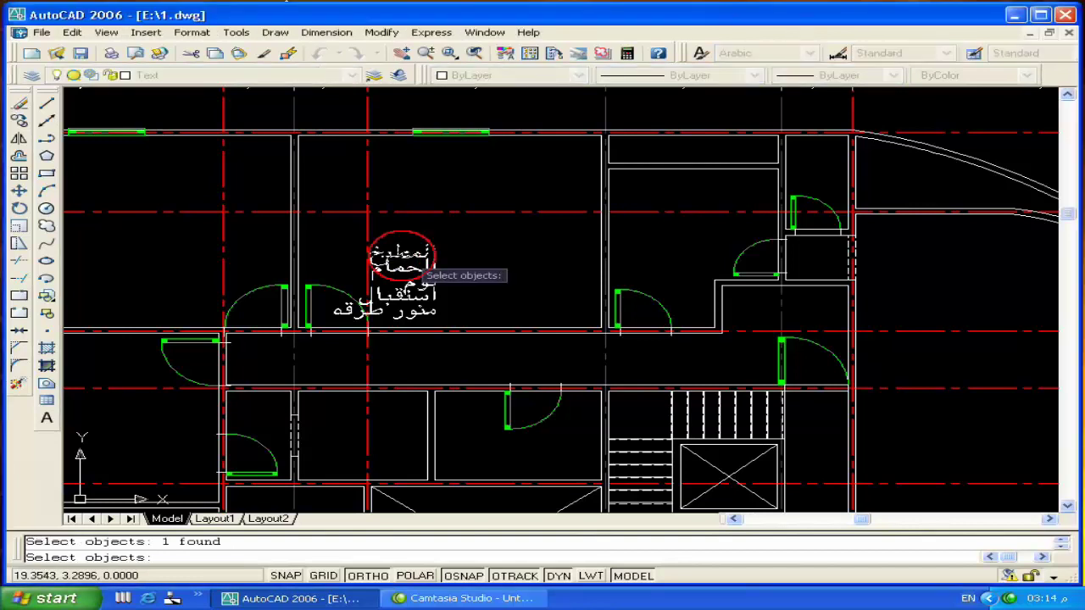
pyautogui.press('Return')
pyautogui.click(404, 253)
pyautogui.press('F8')
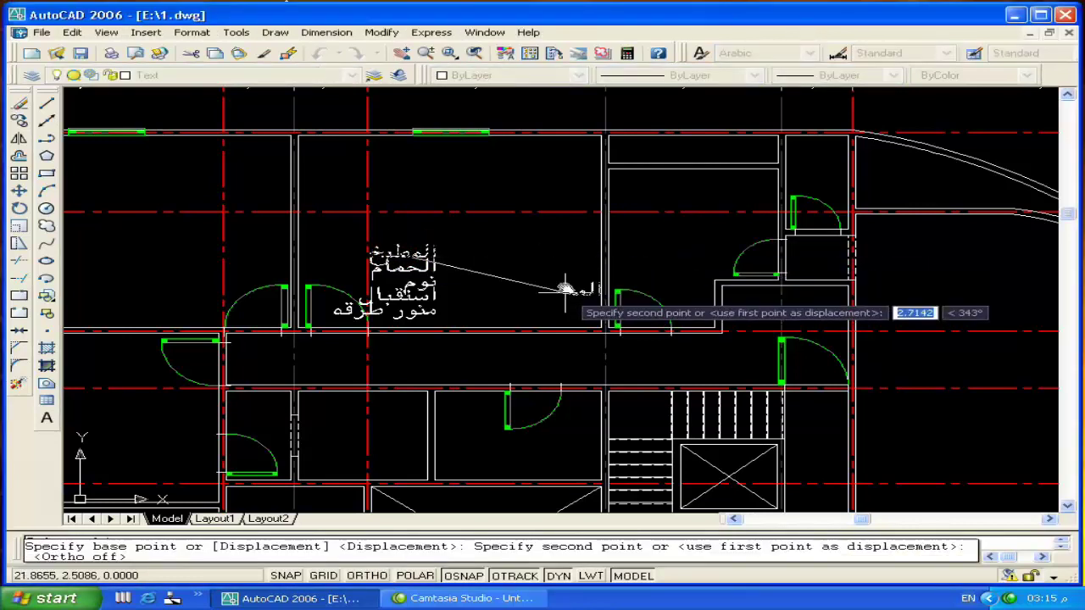
pyautogui.moveTo(575, 286); pyautogui.dragTo(597, 223, button='middle')
pyautogui.click(705, 193)
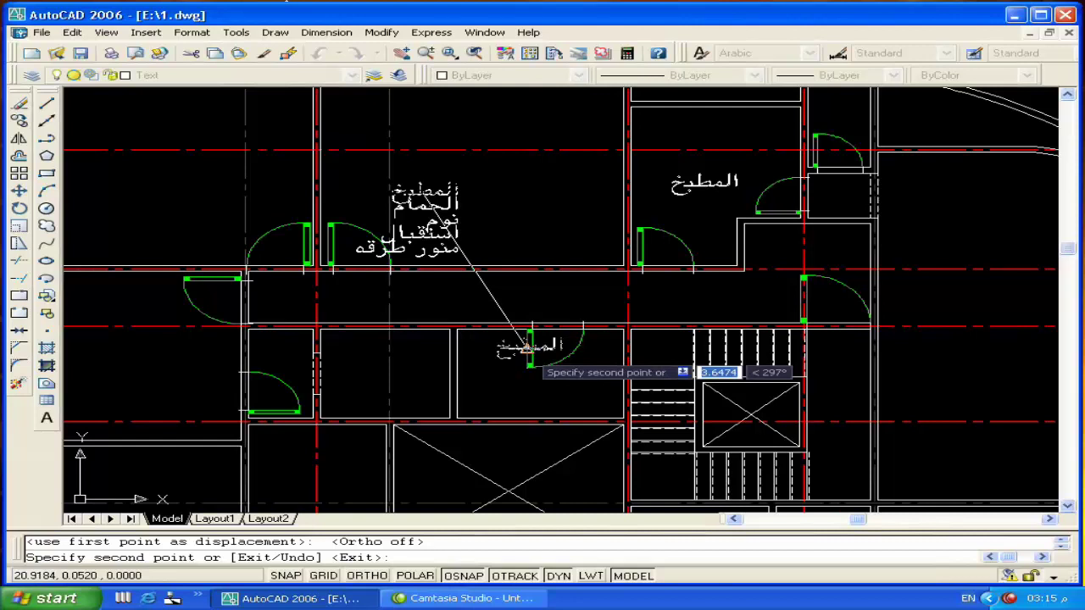
# Place another المطبخ copy in the lower kitchen and return to the label list
pyautogui.moveTo(526, 424); pyautogui.dragTo(520, 275, button='middle')
pyautogui.moveTo(538, 490); pyautogui.dragTo(514, 298, button='middle')
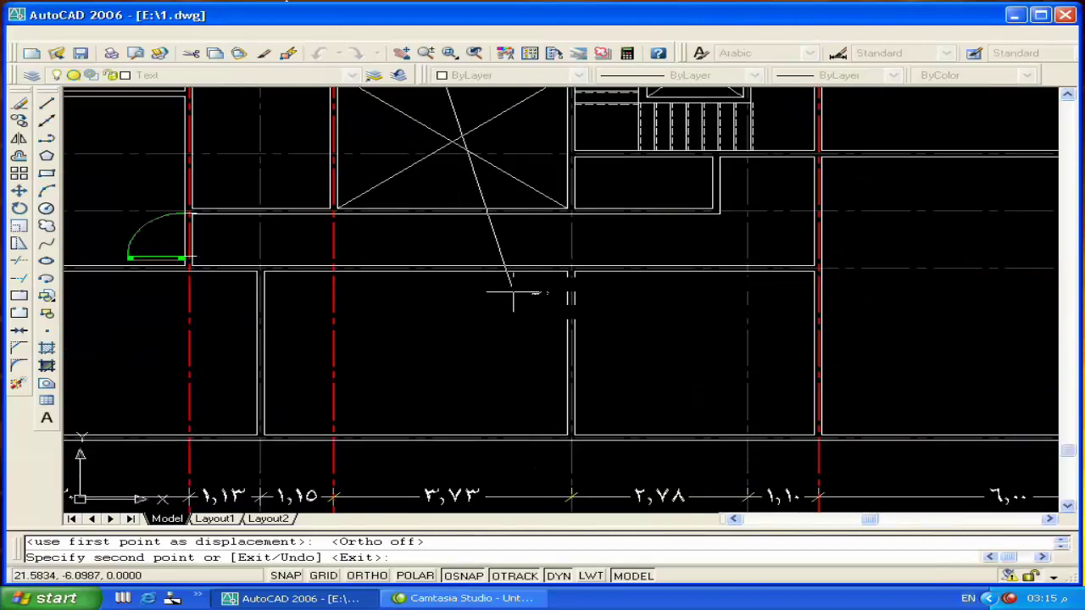
pyautogui.click(683, 350)
pyautogui.moveTo(574, 230); pyautogui.dragTo(593, 331, button='middle')
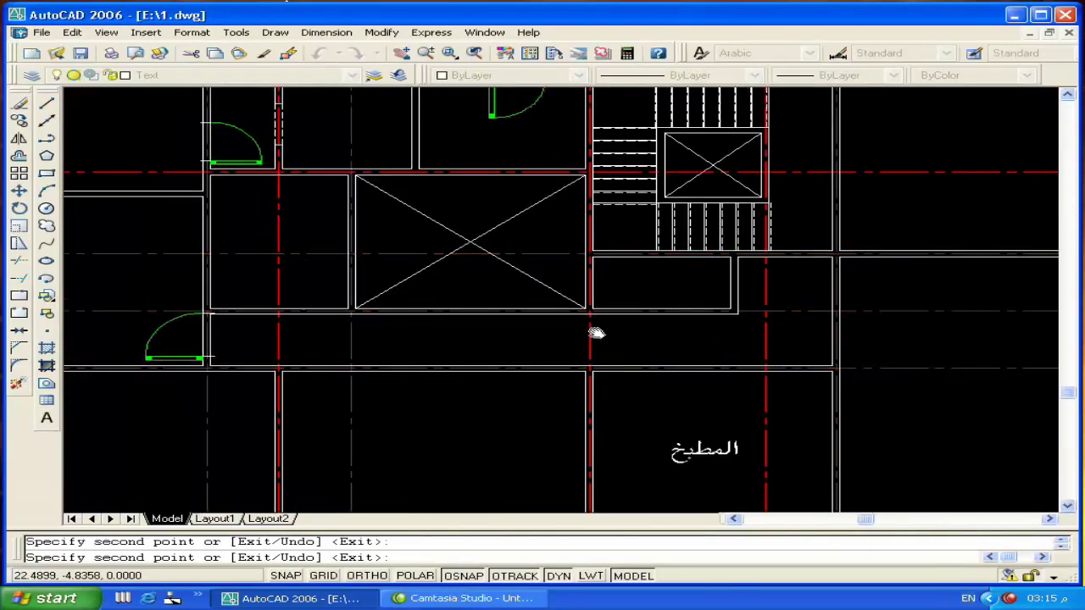
pyautogui.moveTo(585, 161); pyautogui.dragTo(547, 317, button='middle')
# End the kitchen copy and start copying the الحمام label from its base point
pyautogui.press('Return')
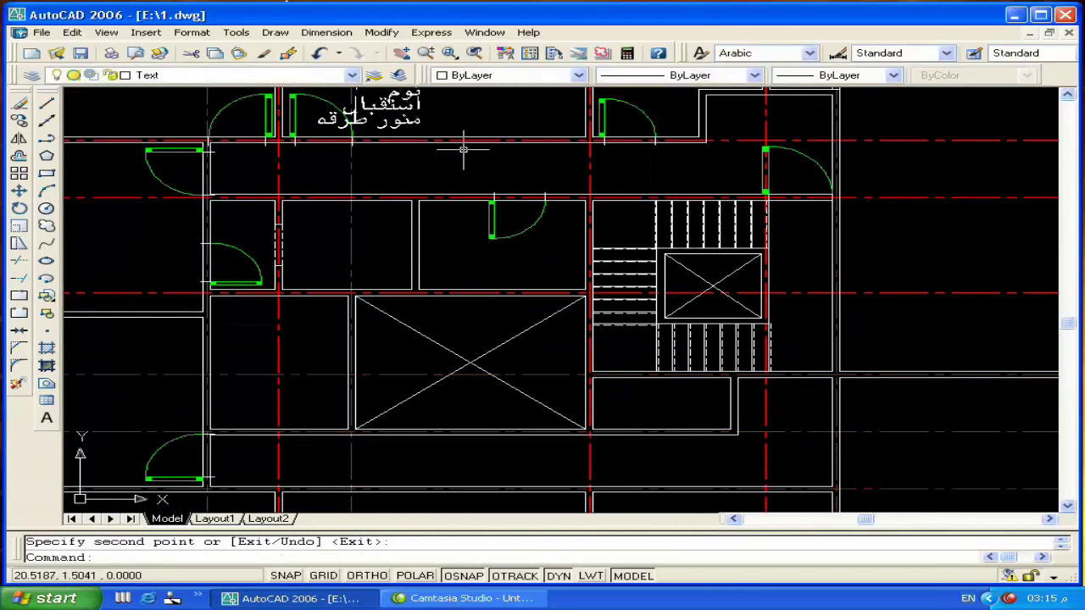
pyautogui.moveTo(475, 204); pyautogui.dragTo(471, 345, button='middle')
pyautogui.scroll(5, 470, 346)
pyautogui.click(398, 263)
pyautogui.press('Return')
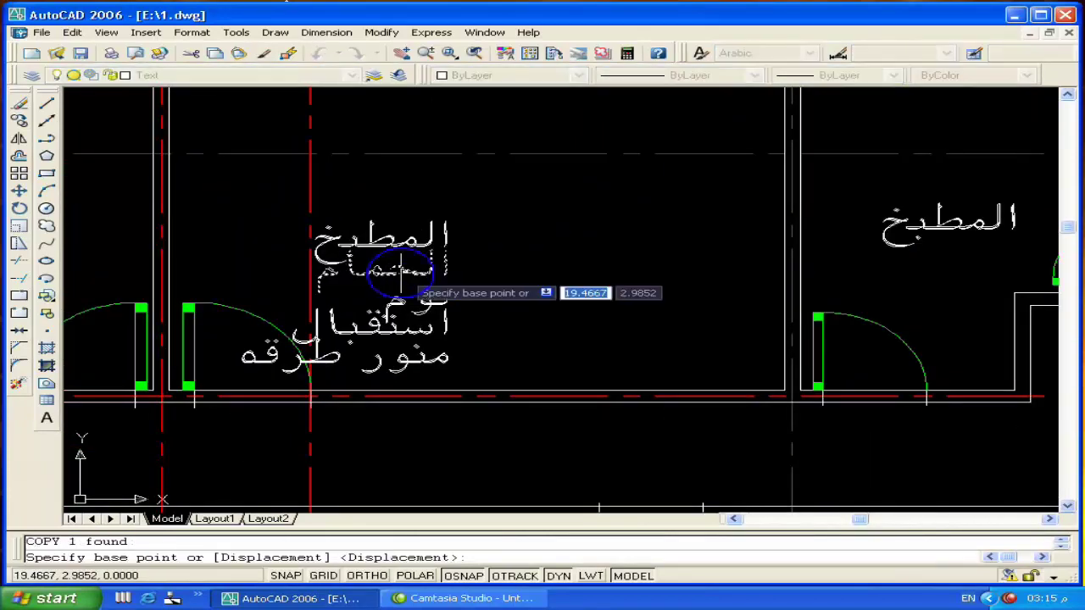
pyautogui.click(411, 264)
# Place الحمام copies in three bathrooms of the plan
pyautogui.scroll(-8, 411, 264)
pyautogui.scroll(5, 490, 341)
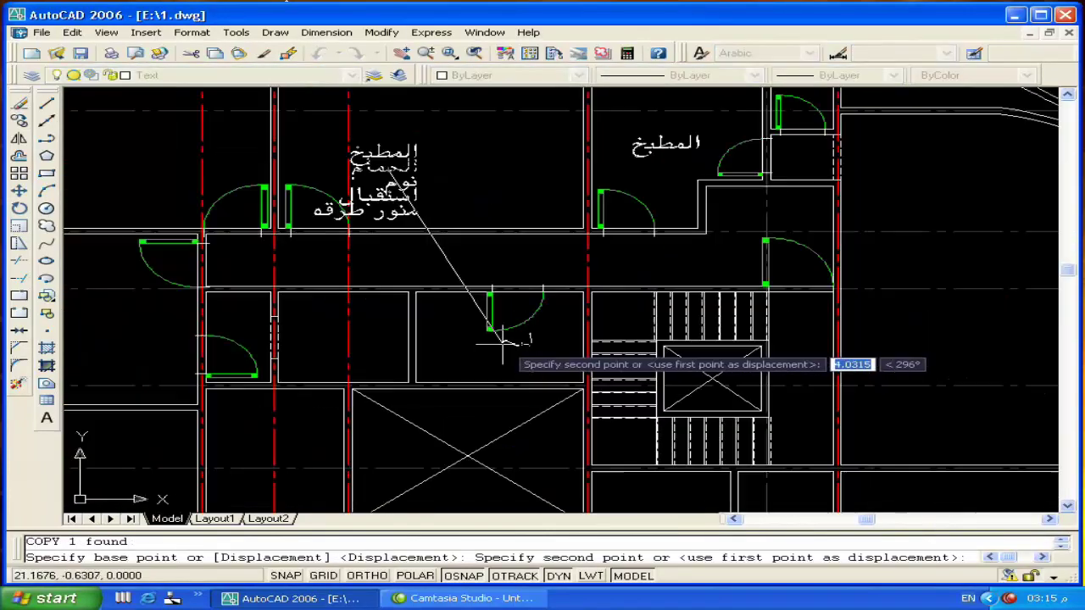
pyautogui.click(501, 354)
pyautogui.click(343, 339)
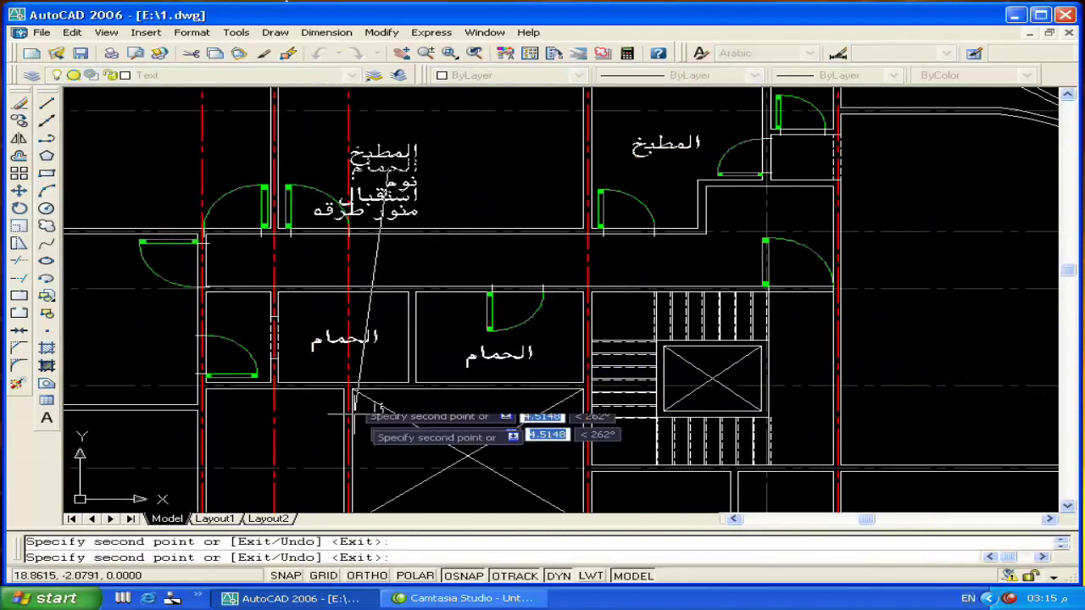
pyautogui.moveTo(371, 434); pyautogui.dragTo(403, 261, button='middle')
pyautogui.moveTo(363, 376); pyautogui.dragTo(436, 371, button='middle')
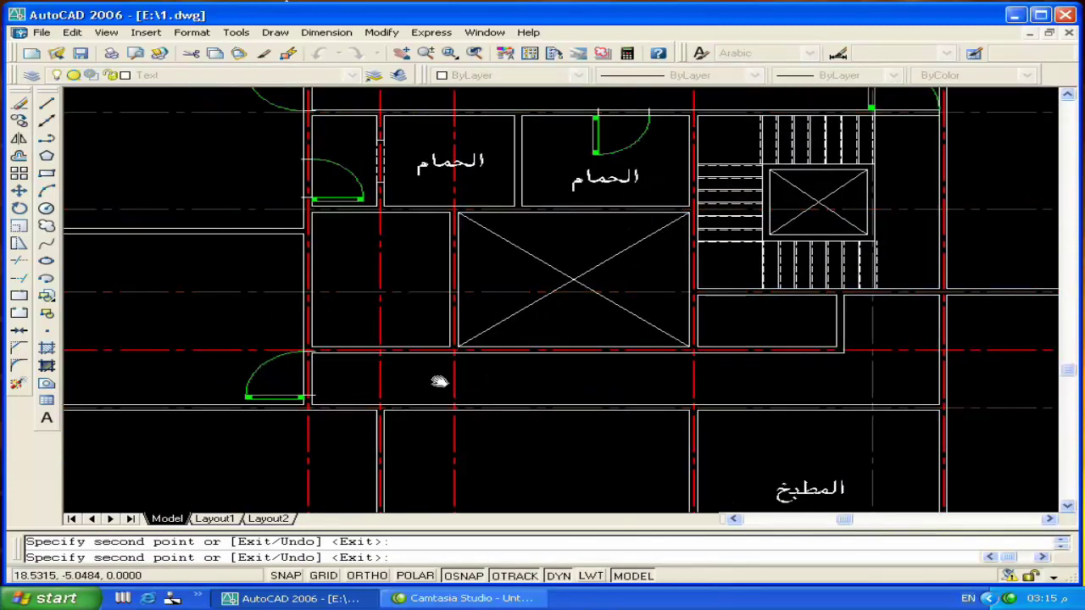
pyautogui.click(367, 270)
# Put one more الحمام copy in the bathroom below the stairs, then stop copying
pyautogui.moveTo(380, 423)
pyautogui.mouseDown(button='middle')
pyautogui.moveTo(351, 379)
pyautogui.moveTo(278, 375)
pyautogui.mouseUp(button='middle')
pyautogui.scroll(-1, 542, 318)
pyautogui.scroll(2, 538, 294)
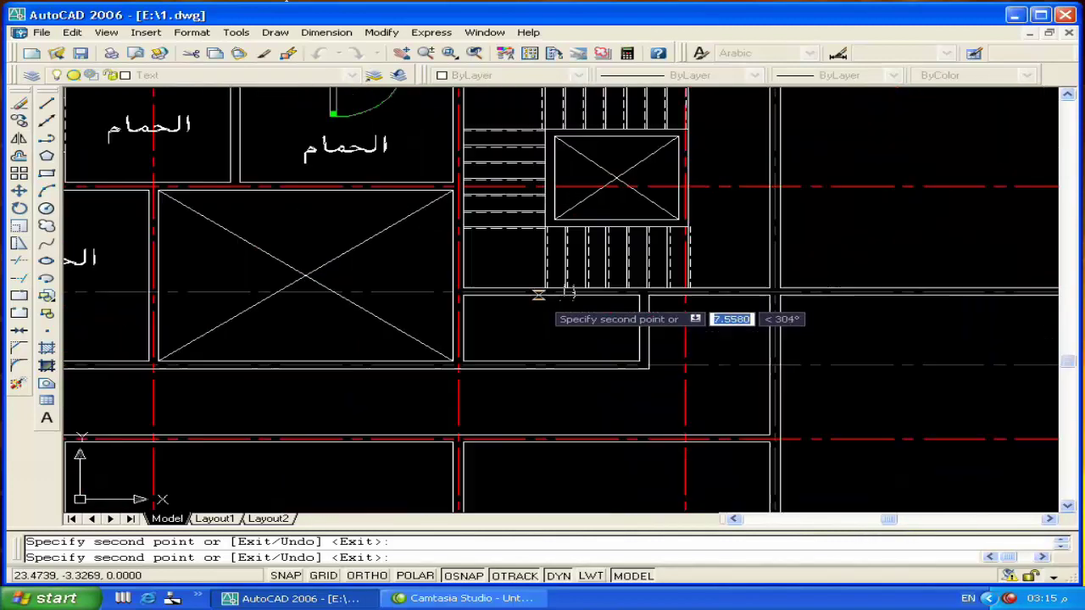
pyautogui.click(561, 327)
pyautogui.moveTo(560, 208); pyautogui.dragTo(543, 290, button='middle')
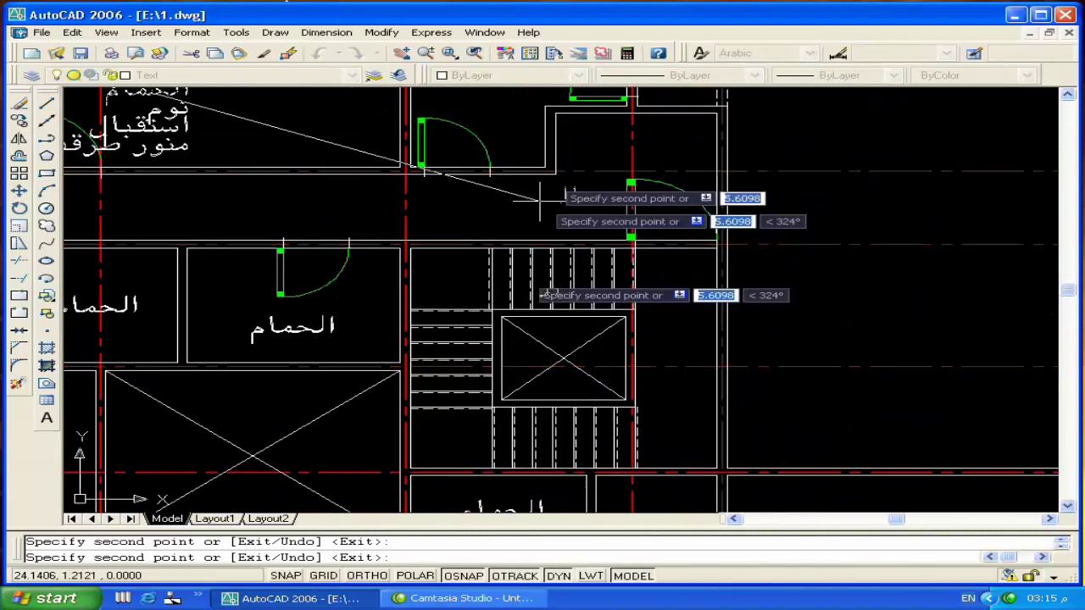
pyautogui.moveTo(539, 199); pyautogui.dragTo(474, 317, button='middle')
pyautogui.scroll(3, 551, 178)
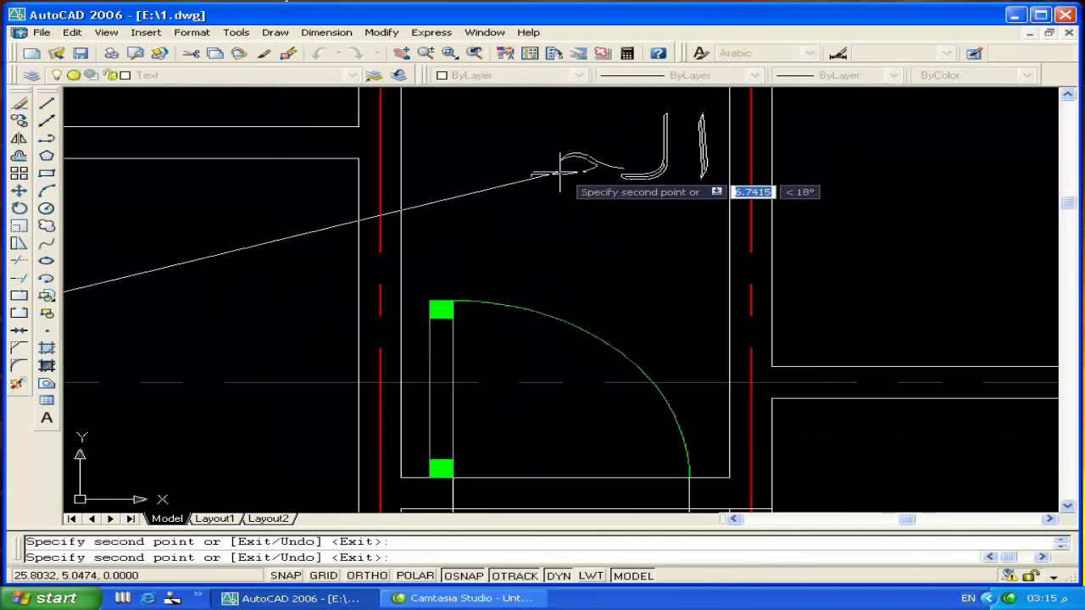
pyautogui.scroll(-3, 560, 174)
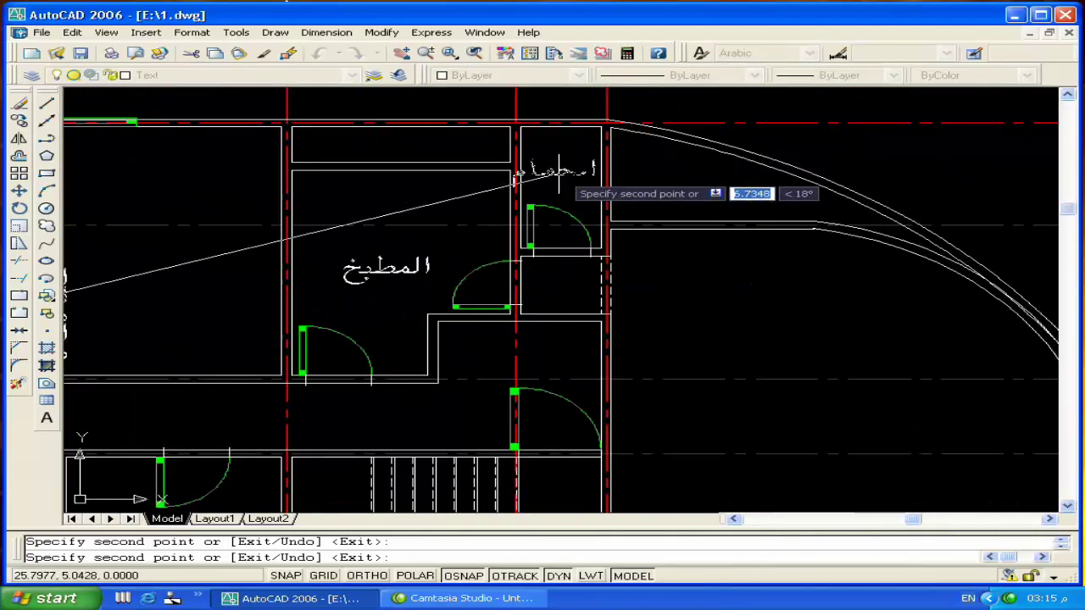
pyautogui.press('Escape')
# Rotate the narrow-room الحمام label by 90°
pyautogui.scroll(4, 558, 174)
pyautogui.moveTo(531, 159); pyautogui.dragTo(506, 299, button='middle')
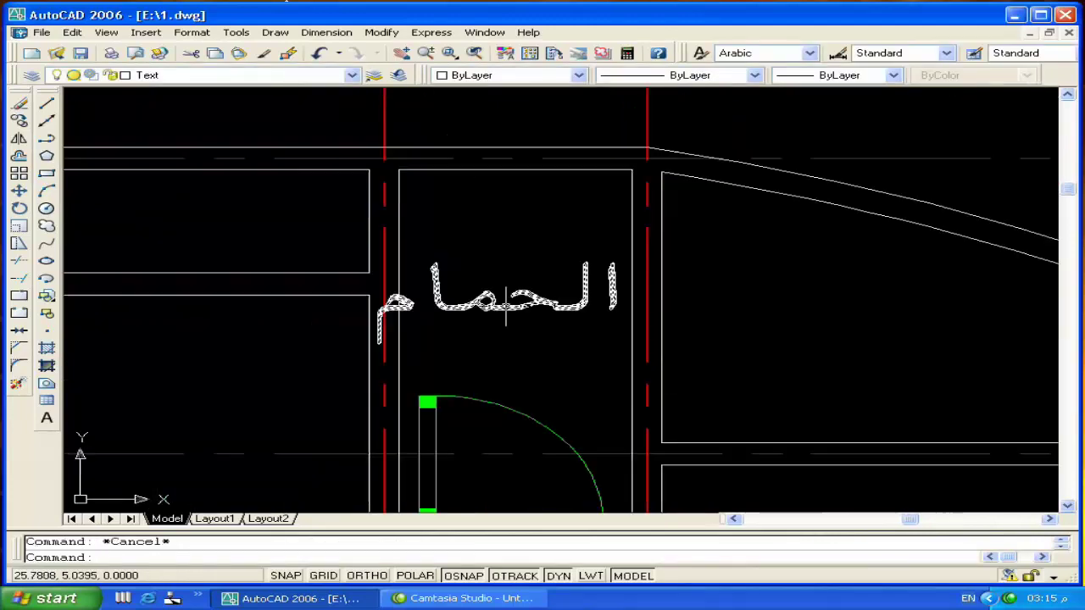
pyautogui.write('ro')
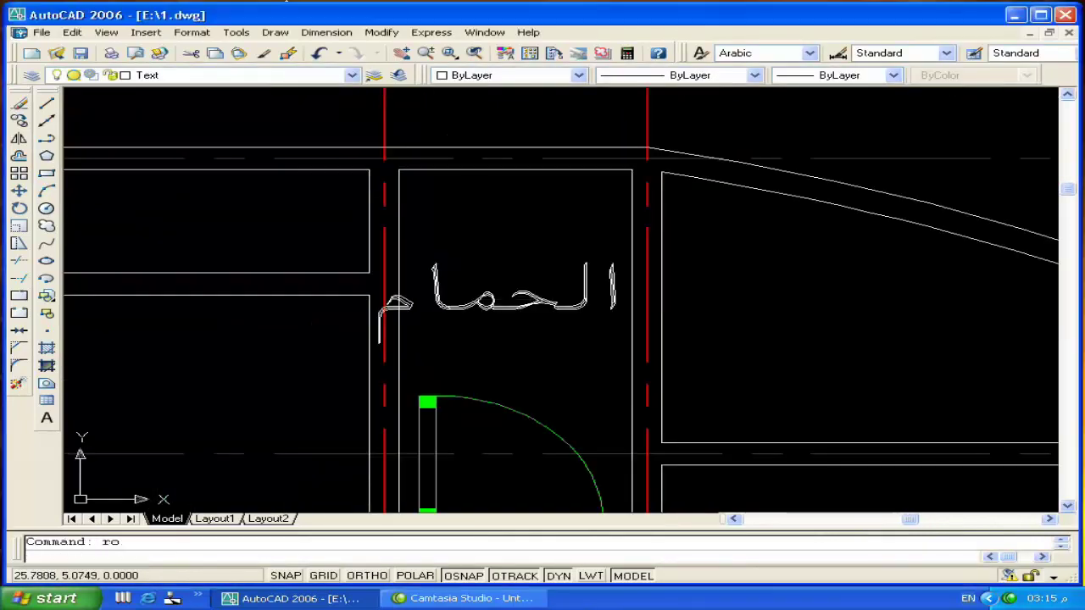
pyautogui.press('Return')
pyautogui.click(506, 298)
pyautogui.press('Return')
pyautogui.click(494, 302)
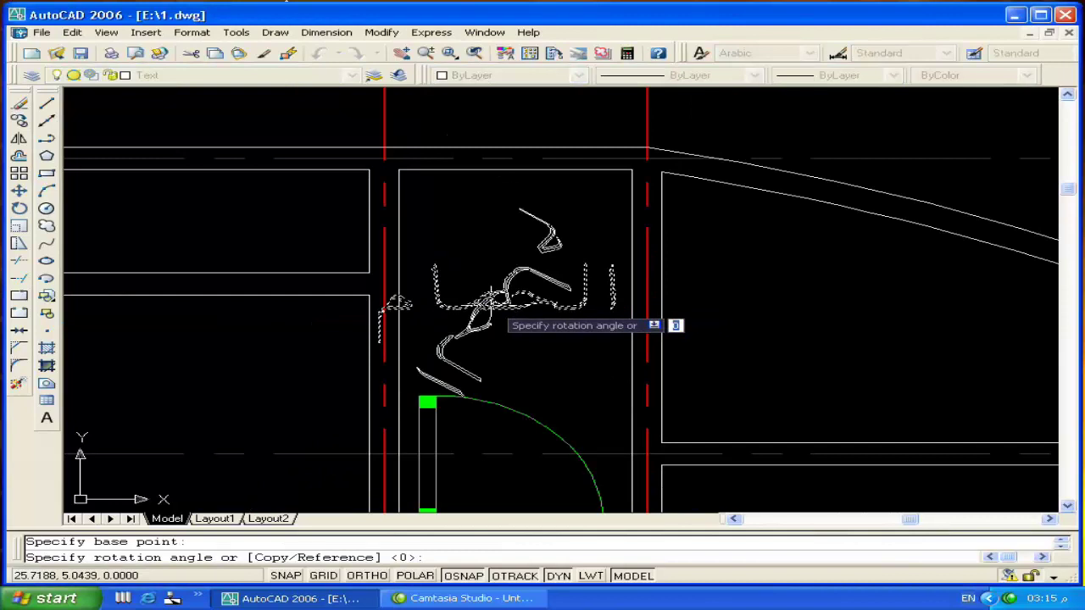
pyautogui.write('90')
pyautogui.press('Return')
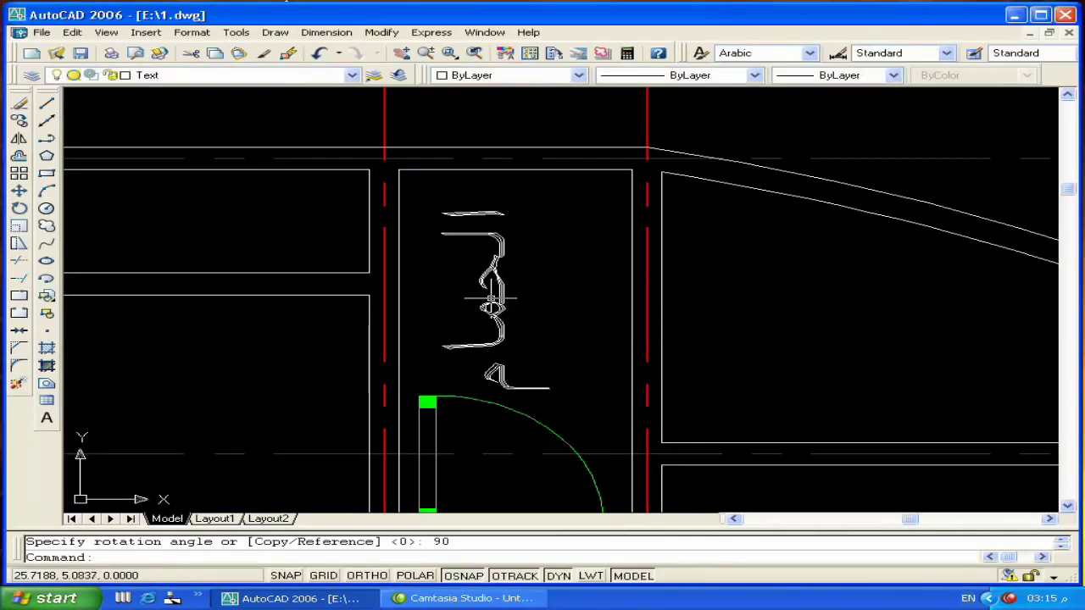
# Move the rotated الحمام label to centre it in the narrow room
pyautogui.write('m')
pyautogui.press('Return')
pyautogui.moveTo(500, 305); pyautogui.dragTo(484, 322)
pyautogui.press('Return')
pyautogui.click(502, 288)
pyautogui.click(521, 272)
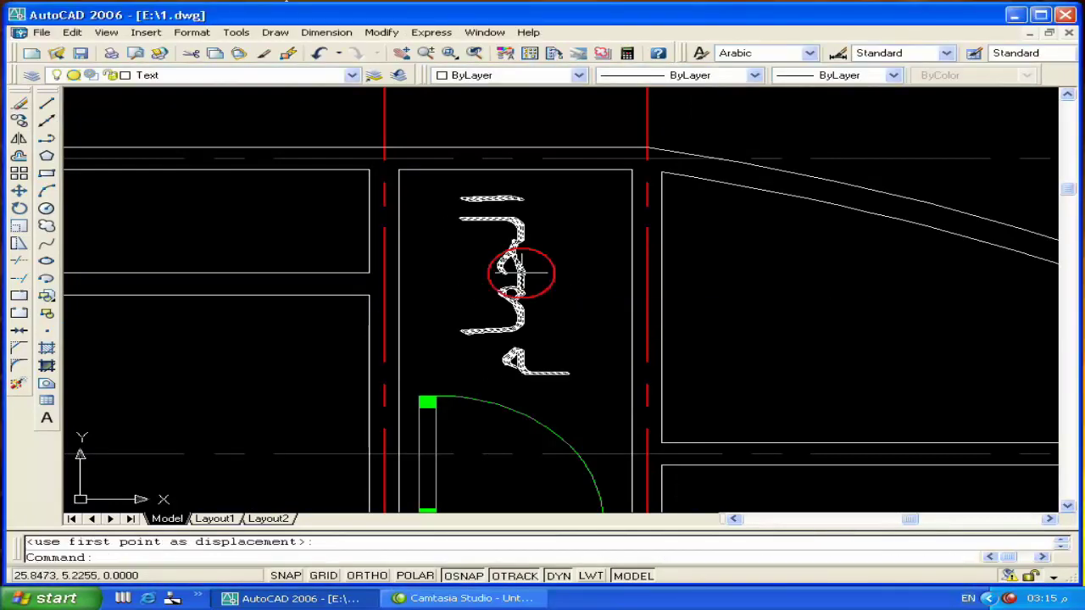
pyautogui.scroll(-3, 522, 272)
pyautogui.scroll(1, 339, 246)
pyautogui.scroll(4, 382, 254)
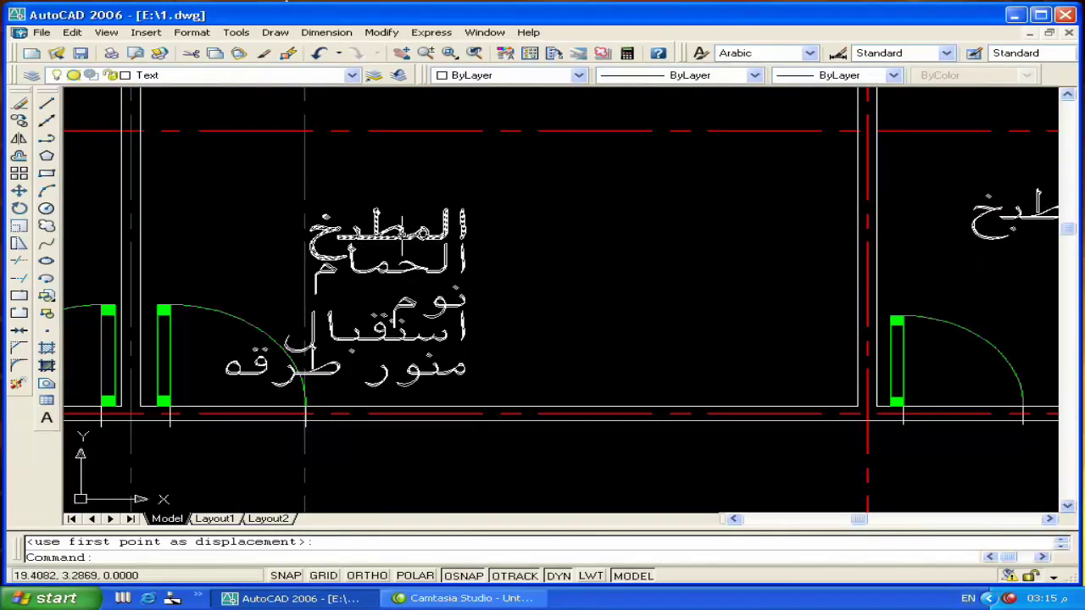
# Erase the used kitchen and bathroom labels from the stacked list
pyautogui.press('Delete')
pyautogui.click(382, 256)
pyautogui.press('Delete')
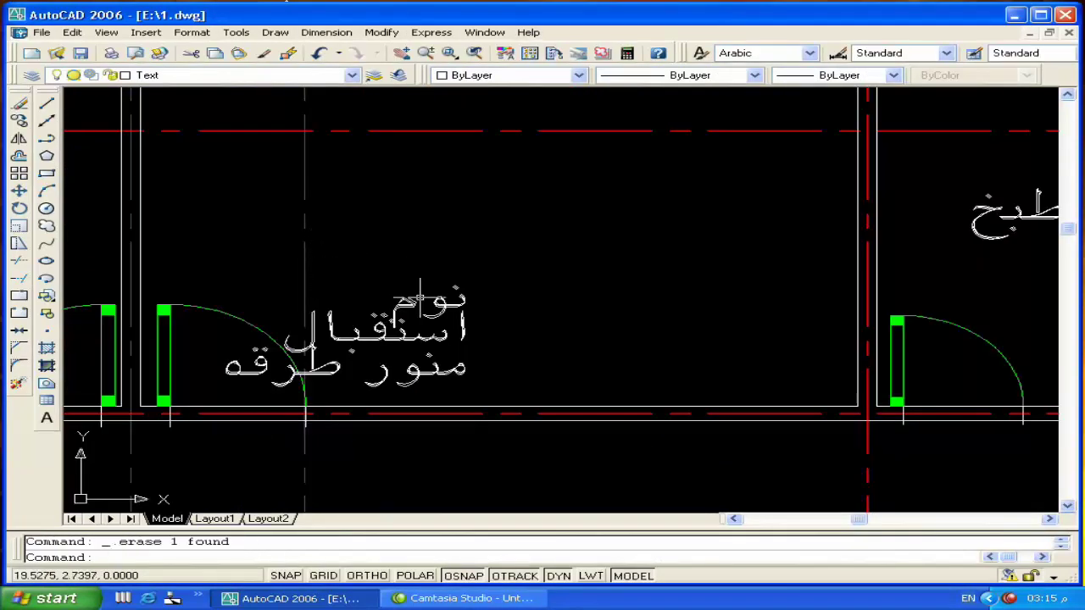
# Copy the نوم label into the two upper bedrooms
pyautogui.write('c')
pyautogui.press('Return')
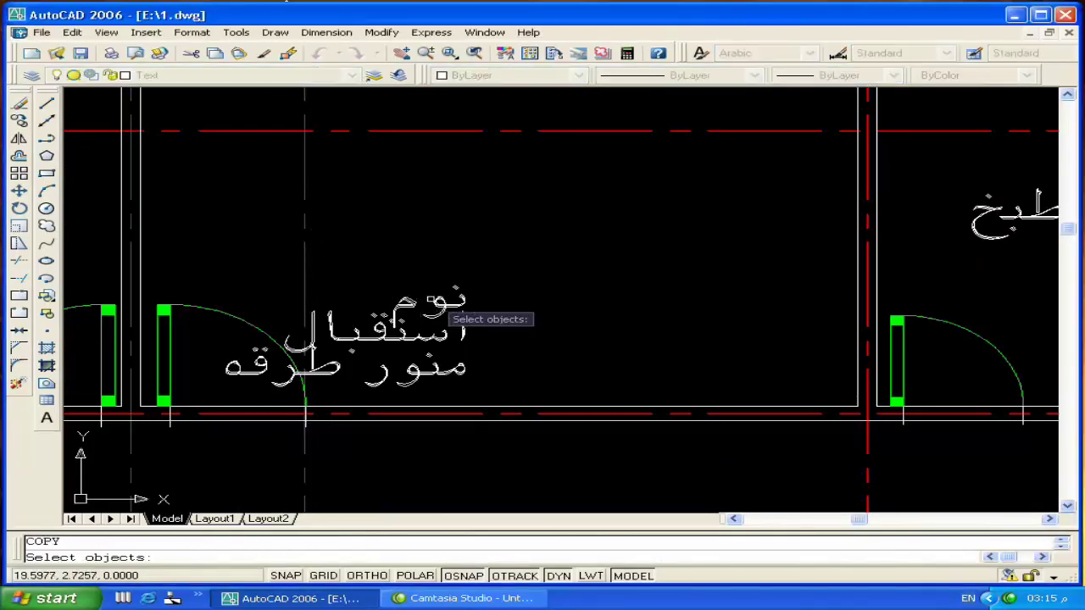
pyautogui.click(428, 305)
pyautogui.press('Return')
pyautogui.click(432, 307)
pyautogui.scroll(-4, 432, 307)
pyautogui.click(476, 227)
pyautogui.click(263, 227)
# Add نوم copies to the two left bedrooms and two bottom bedrooms
pyautogui.moveTo(258, 360); pyautogui.dragTo(271, 273, button='middle')
pyautogui.click(271, 273)
pyautogui.click(267, 355)
pyautogui.moveTo(327, 460); pyautogui.dragTo(329, 367, button='middle')
pyautogui.click(313, 381)
pyautogui.click(534, 378)
pyautogui.moveTo(611, 290); pyautogui.dragTo(516, 352, button='middle')
pyautogui.press('Return')
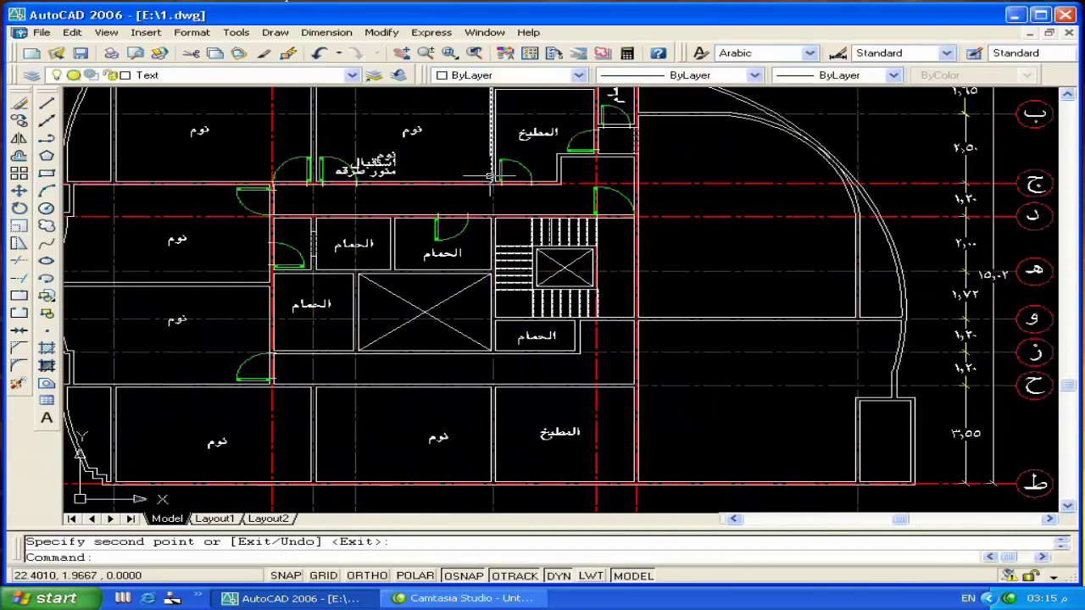
# Erase the used نوم label from the stacked list
pyautogui.scroll(3, 381, 170)
pyautogui.scroll(3, 390, 165)
pyautogui.click(403, 182)
pyautogui.press('Delete')
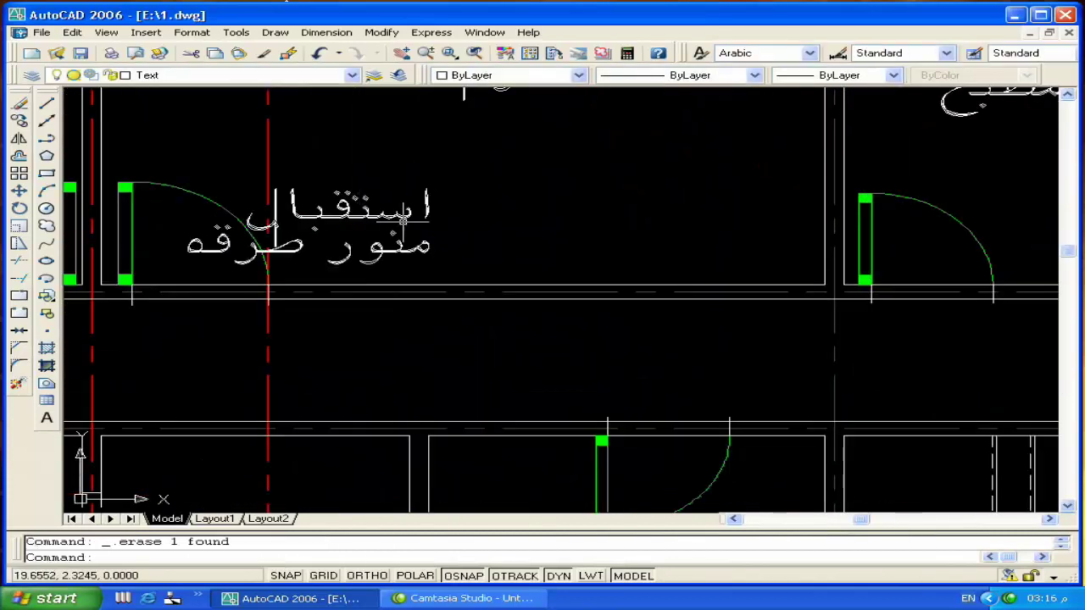
pyautogui.moveTo(382, 224); pyautogui.dragTo(456, 203, button='middle')
# Copy the استقبال label into the large curved reception room
pyautogui.click(454, 197)
pyautogui.write('co')
pyautogui.press('Return')
pyautogui.click(599, 263)
pyautogui.scroll(-3, 445, 177)
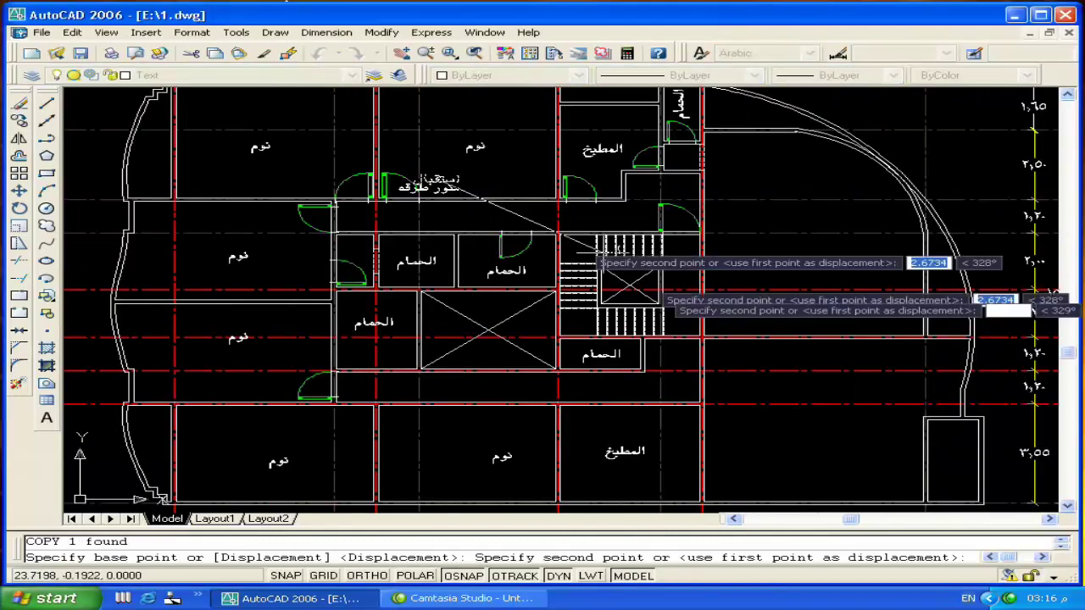
pyautogui.moveTo(610, 250); pyautogui.dragTo(492, 217, button='middle')
pyautogui.click(729, 251)
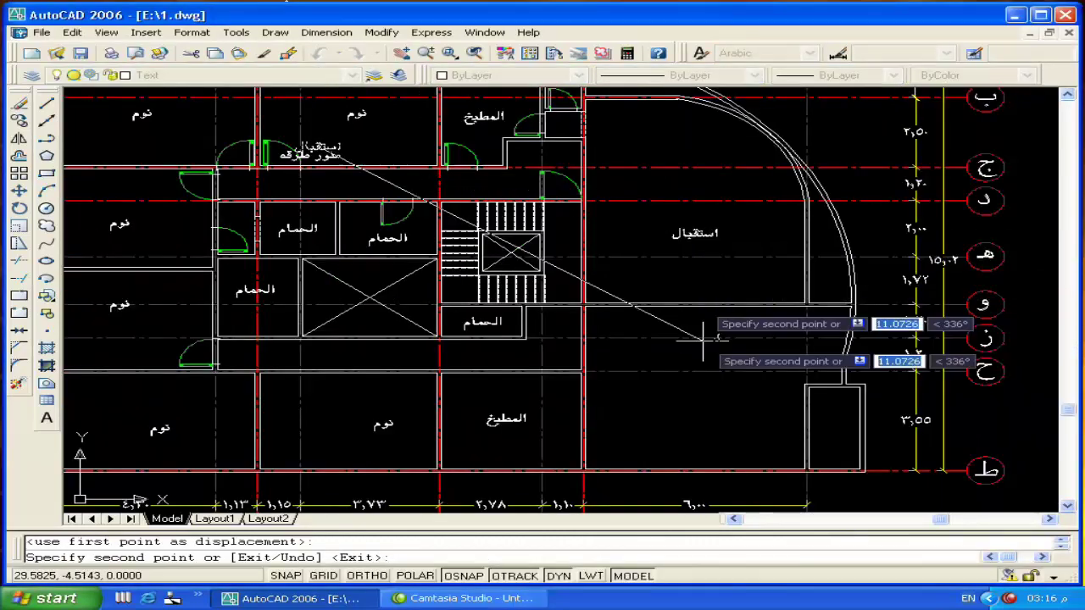
pyautogui.click(702, 383)
pyautogui.press('Return')
pyautogui.scroll(3, 275, 157)
# Move the overlapping corridor label higher up in the corridor
pyautogui.click(326, 144)
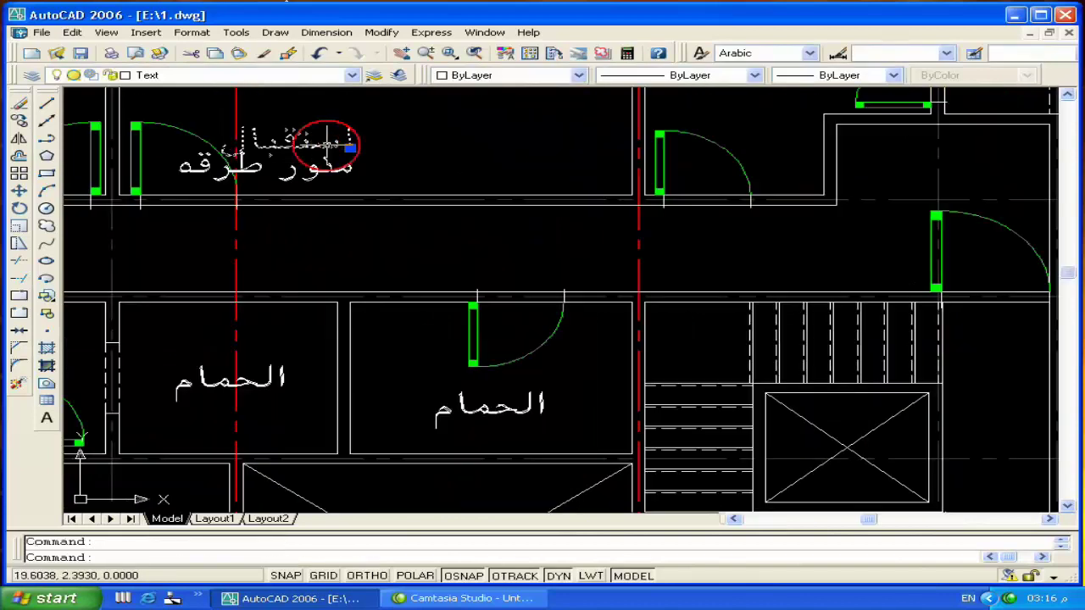
pyautogui.click(315, 178)
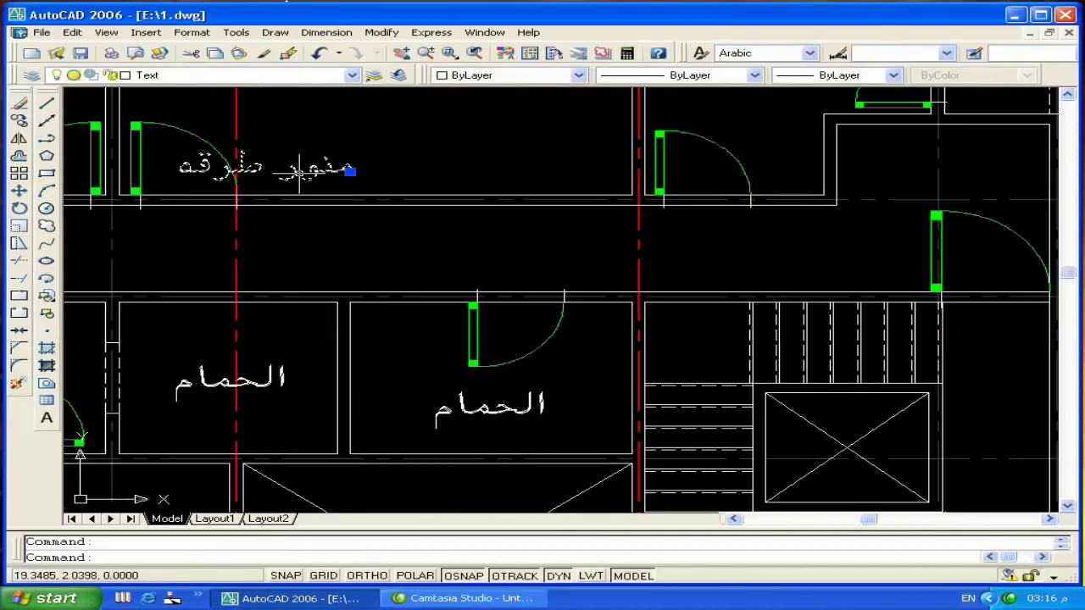
pyautogui.write('m')
pyautogui.press('Return')
pyautogui.click(399, 138)
pyautogui.click(435, 126)
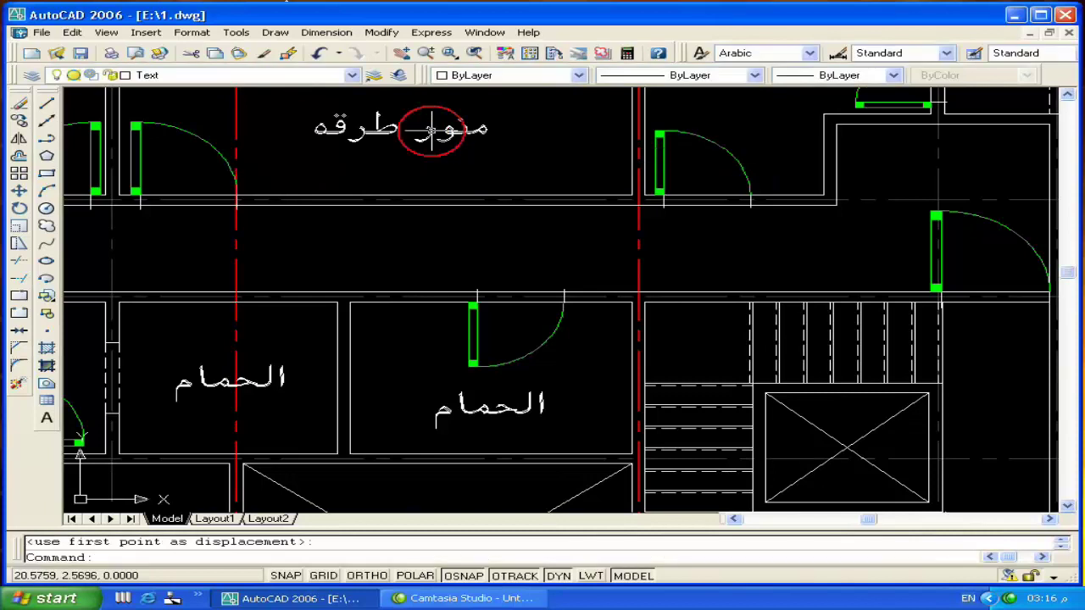
# Open the منور طرقه label in the text editor, close it unchanged, and reselect it
pyautogui.click(427, 133)
pyautogui.write('ed')
pyautogui.press('Return')
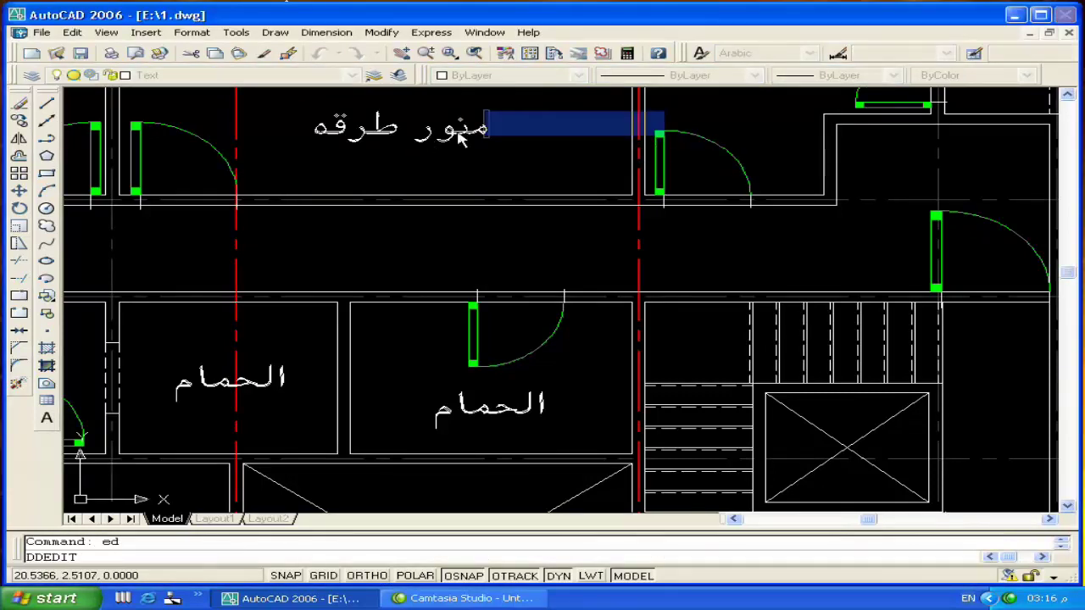
pyautogui.press('Return')
pyautogui.press('Escape')
pyautogui.click(457, 127)
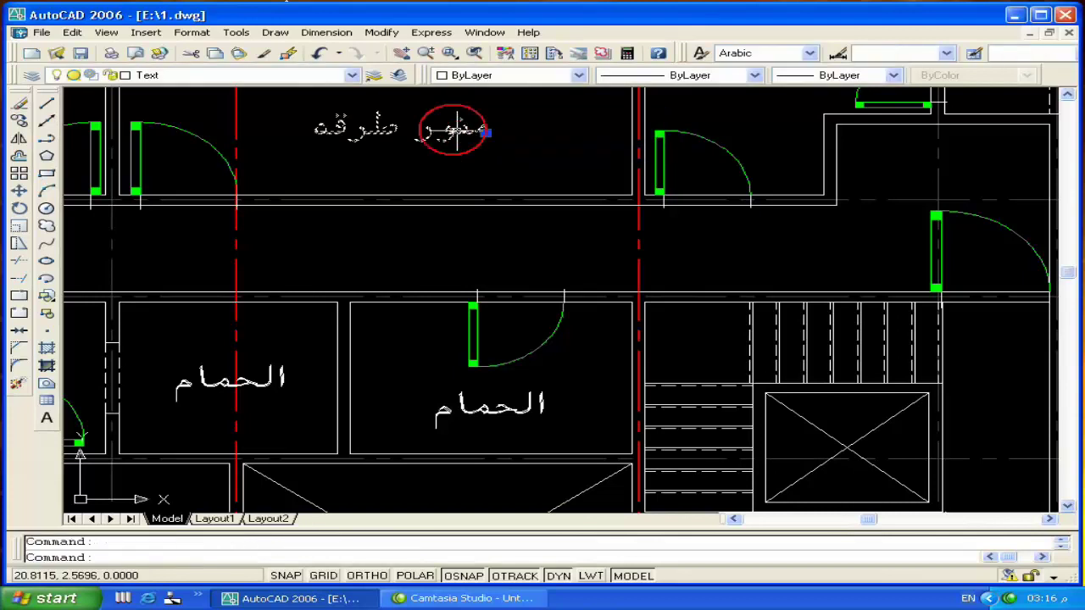
# Trim the label's Contents to منور in the Properties palette
pyautogui.click(396, 34)
pyautogui.click(405, 48)
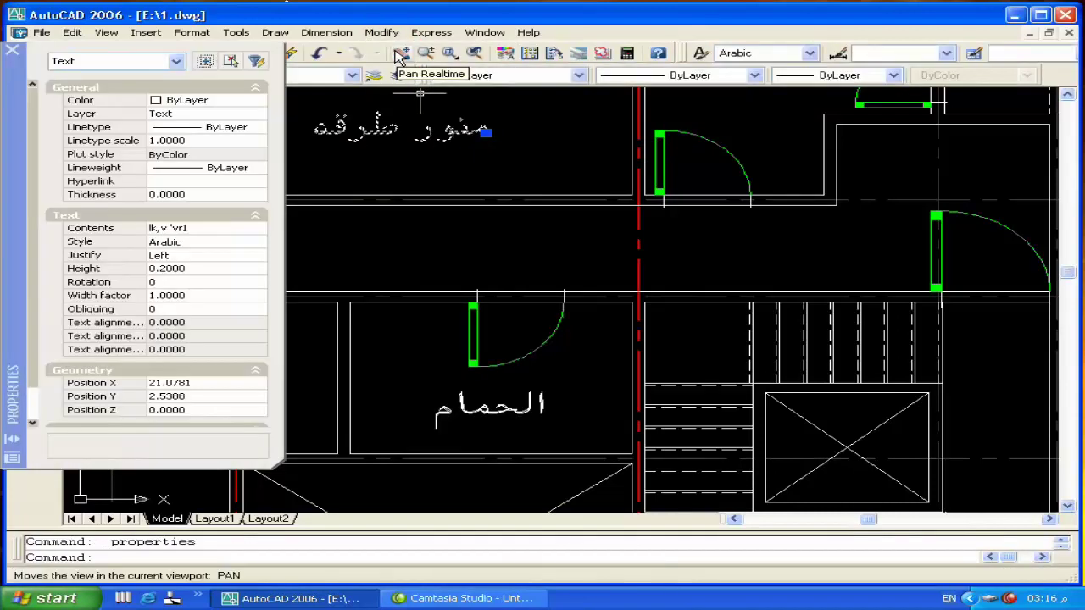
pyautogui.click(171, 229)
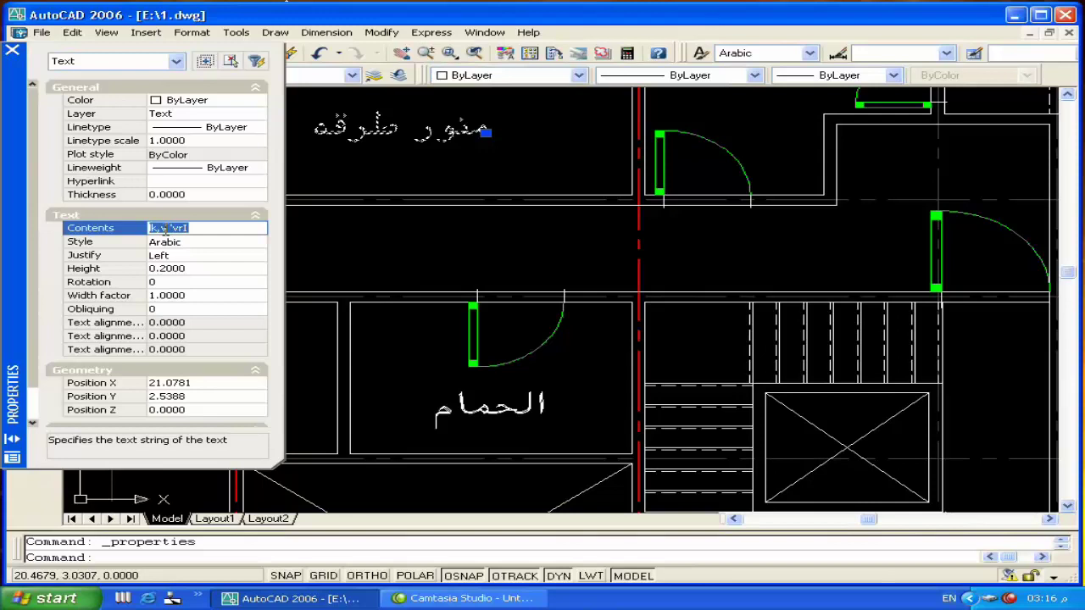
pyautogui.moveTo(168, 229); pyautogui.dragTo(204, 229)
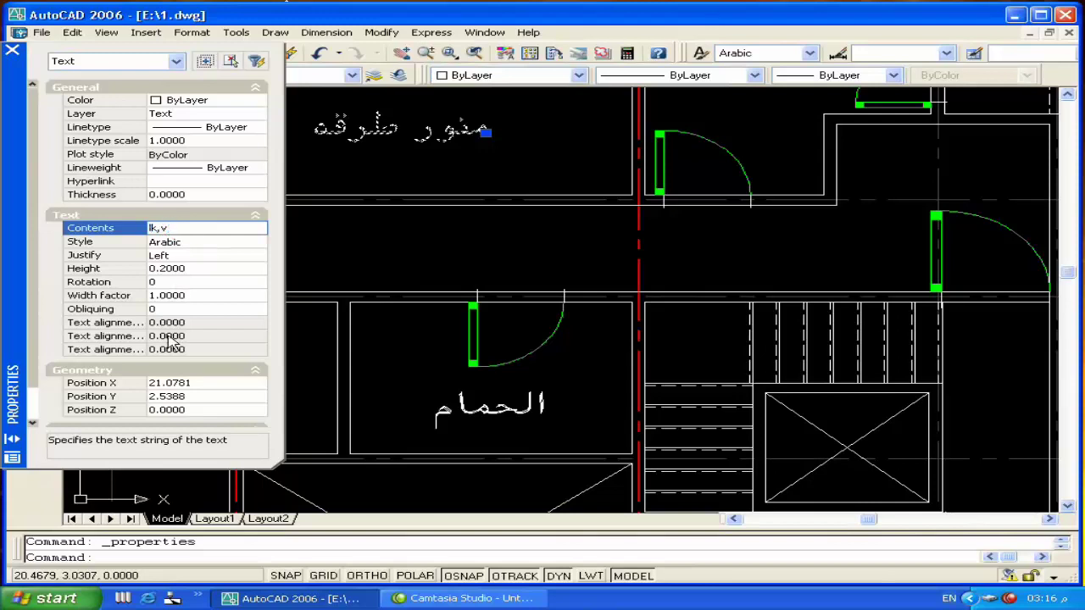
pyautogui.press('Down')
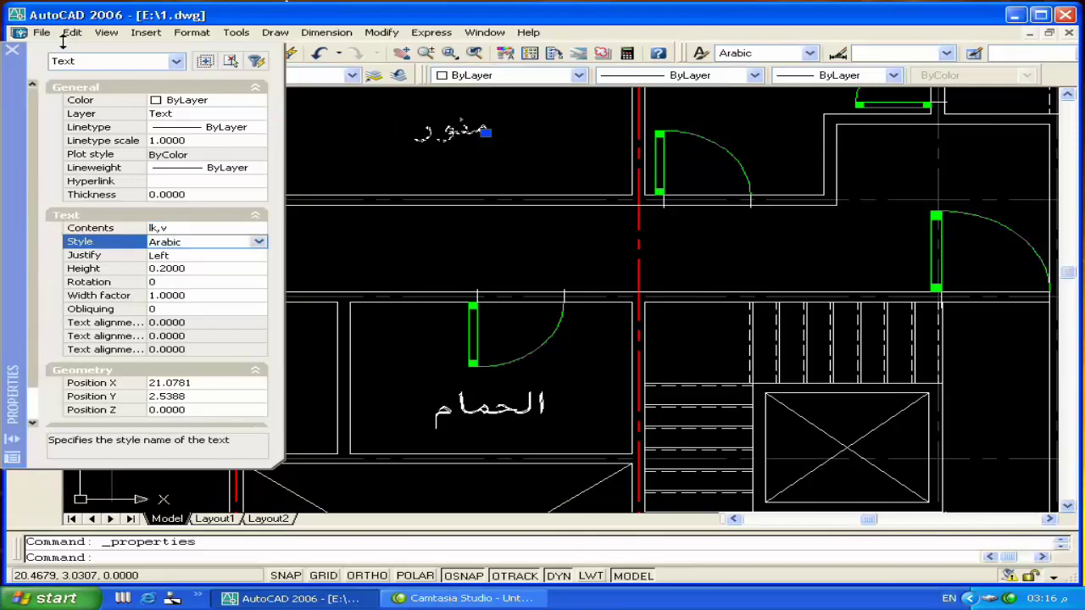
pyautogui.click(13, 53)
pyautogui.press('Escape')
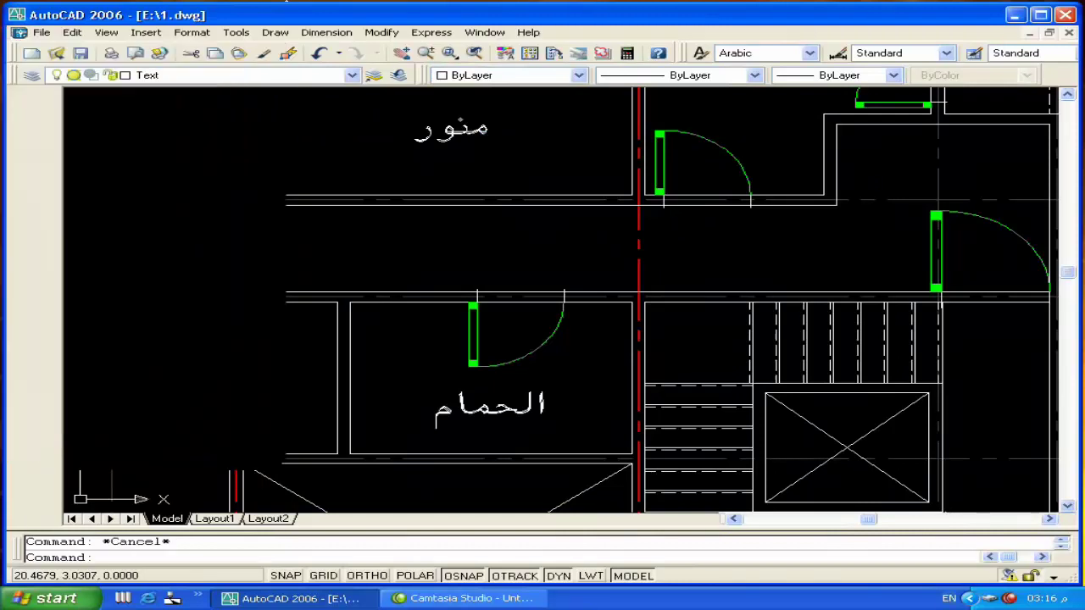
# Copy the منور label into the X-marked light-well box
pyautogui.write('co')
pyautogui.press('Return')
pyautogui.click(496, 174)
pyautogui.click(464, 149)
pyautogui.press('Return')
pyautogui.click(463, 148)
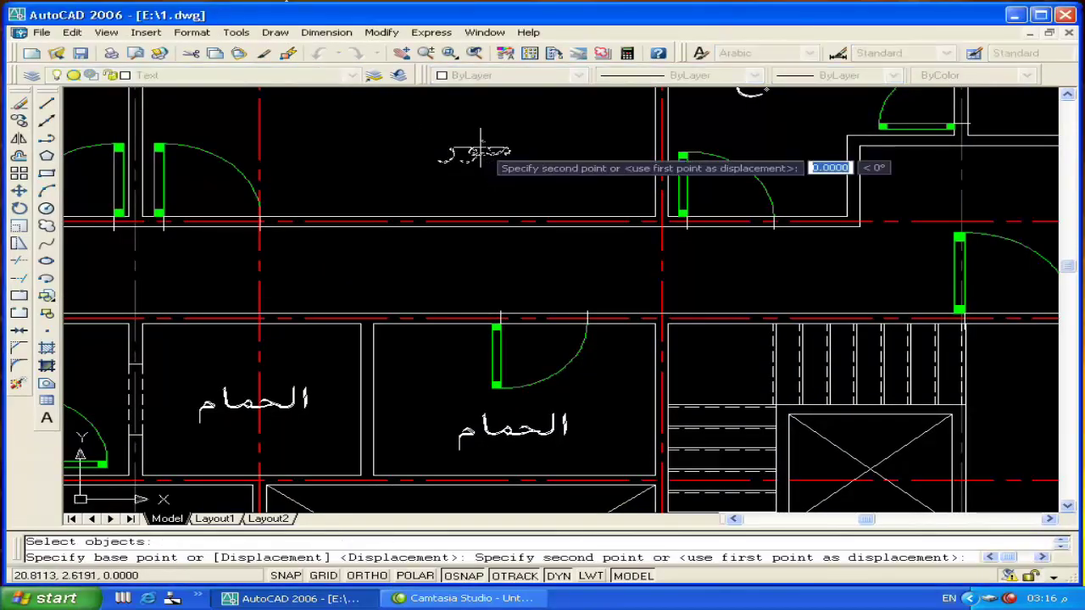
pyautogui.scroll(-2, 483, 152)
pyautogui.click(478, 303)
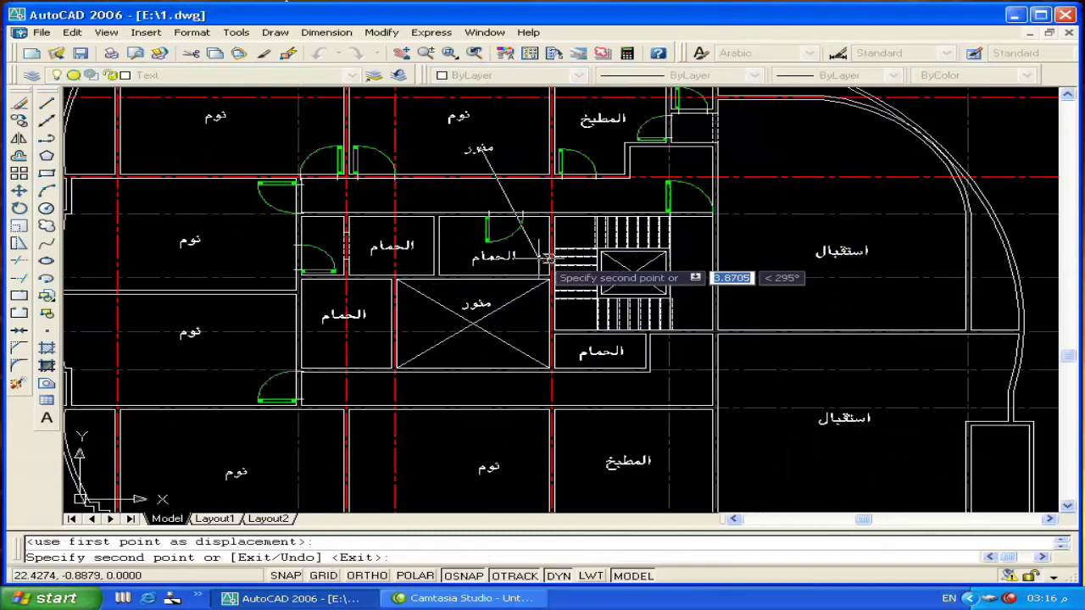
pyautogui.press('Return')
# Erase the selected label and copy the منور label into the corridor below
pyautogui.press('Delete')
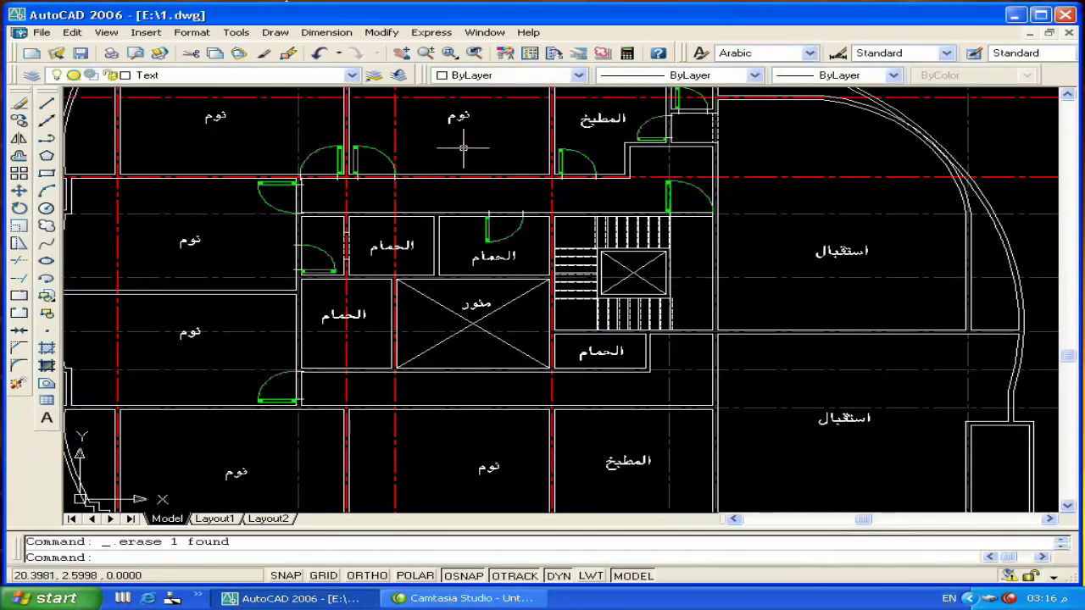
pyautogui.moveTo(447, 151); pyautogui.dragTo(400, 174, button='middle')
pyautogui.click(440, 330)
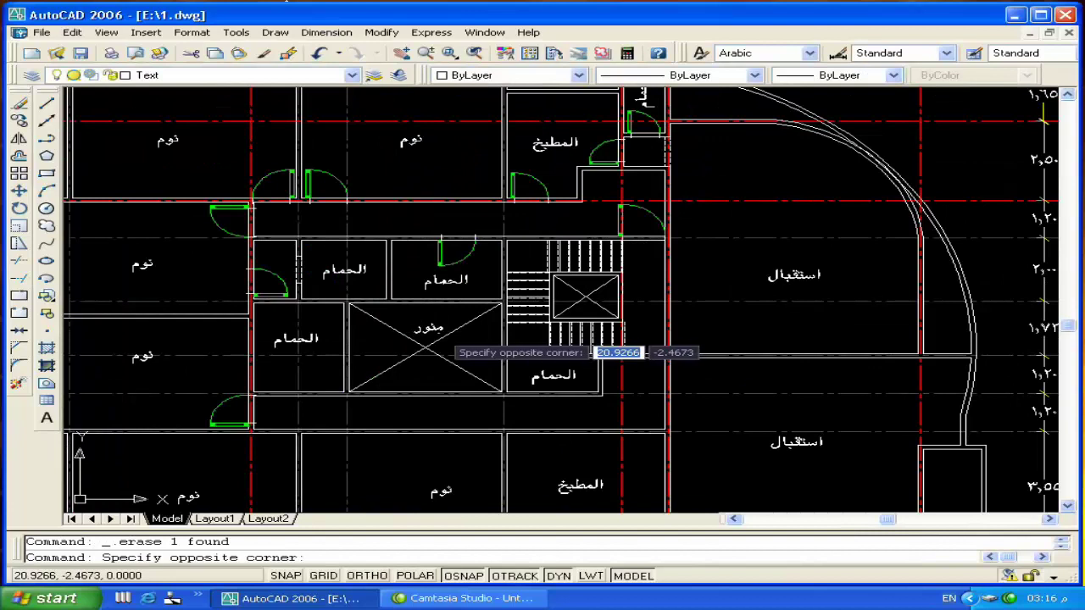
pyautogui.click(377, 287)
pyautogui.write('co')
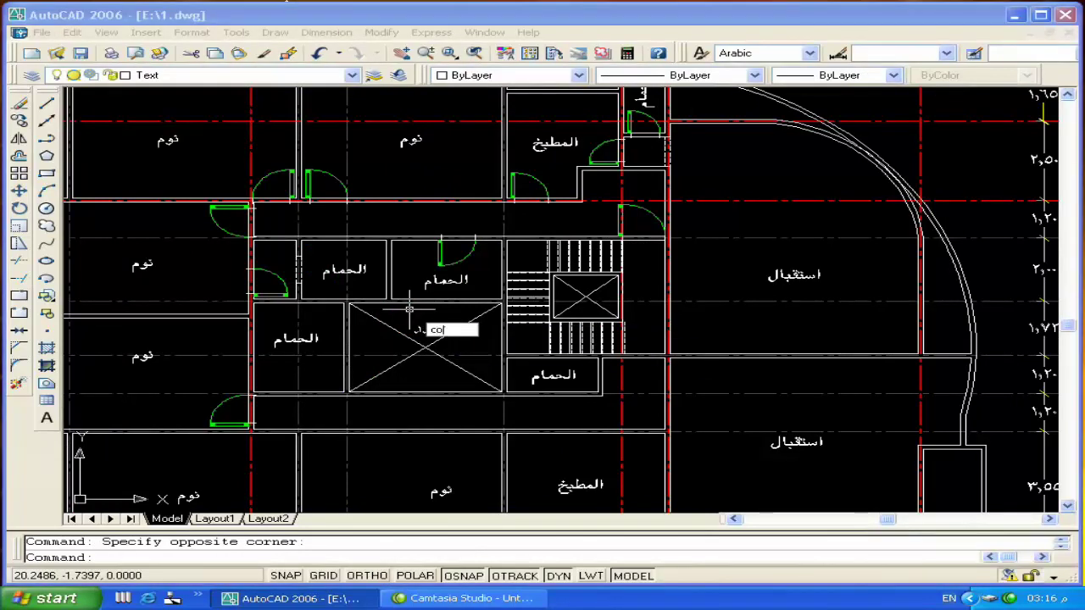
pyautogui.press('Return')
pyautogui.click(442, 338)
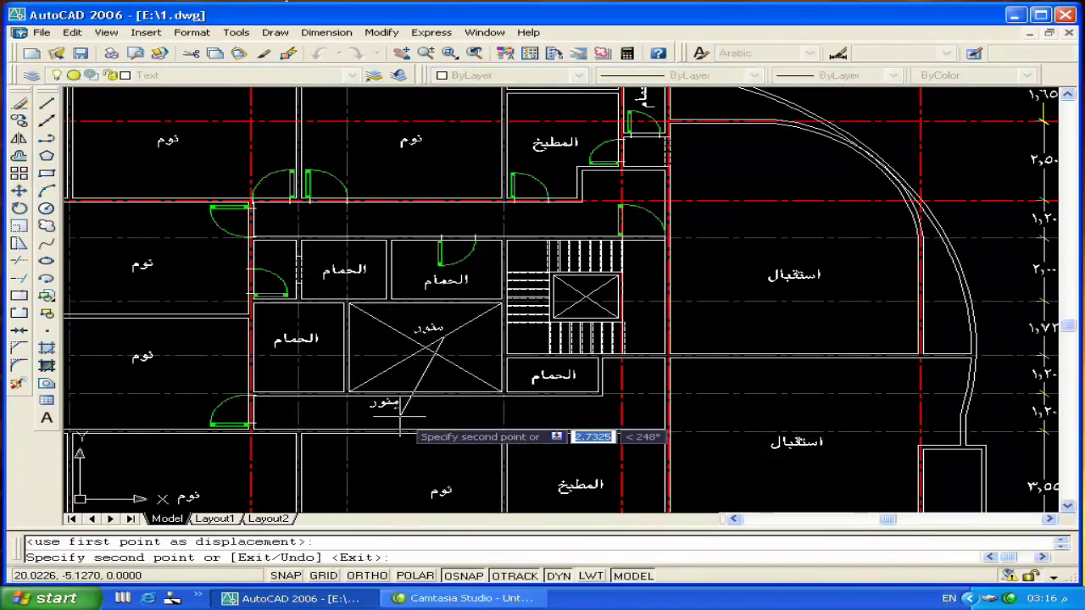
pyautogui.click(399, 432)
pyautogui.press('Return')
# Change the copied label's text to طرقه
pyautogui.scroll(3, 390, 415)
pyautogui.doubleClick(386, 405)
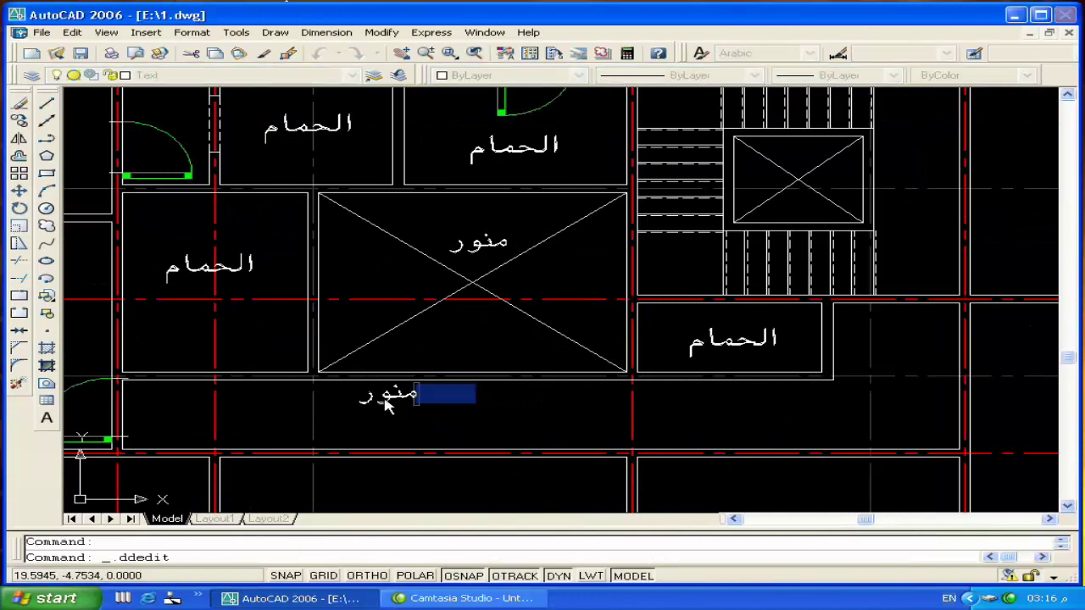
pyautogui.write('طر')
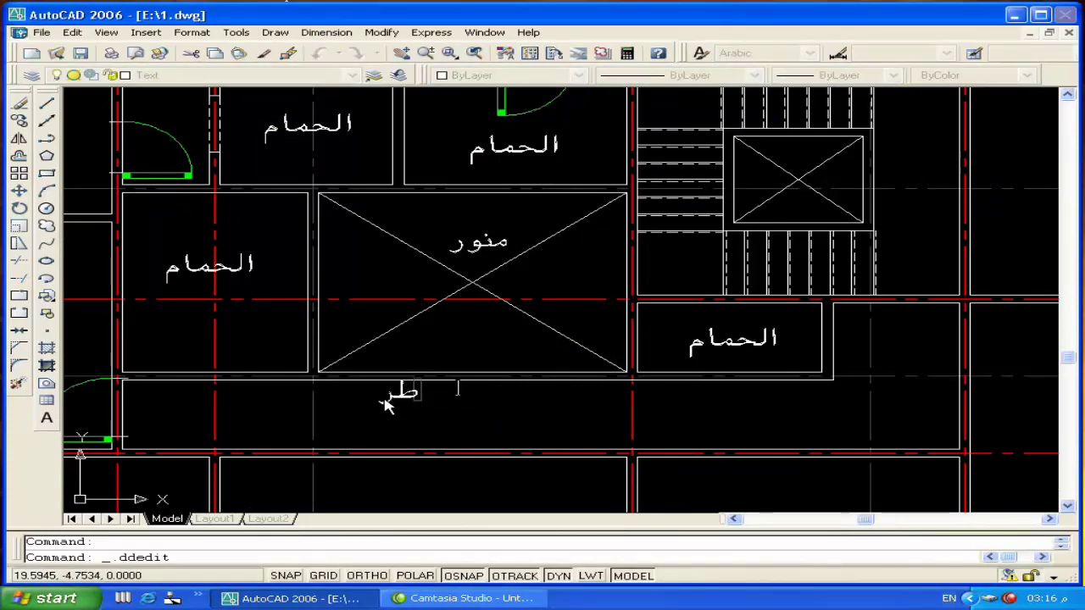
pyautogui.write('قه')
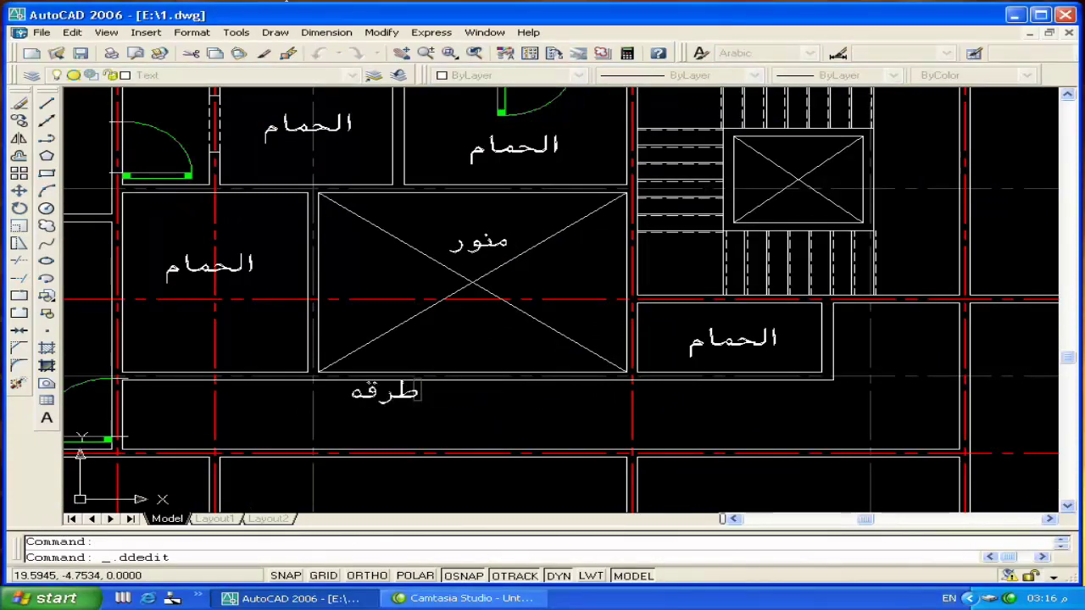
pyautogui.press('Return')
pyautogui.press('Escape')
# Move the طرقه label slightly lower in the corridor
pyautogui.click(398, 392)
pyautogui.write('m')
pyautogui.press('Return')
pyautogui.click(407, 393)
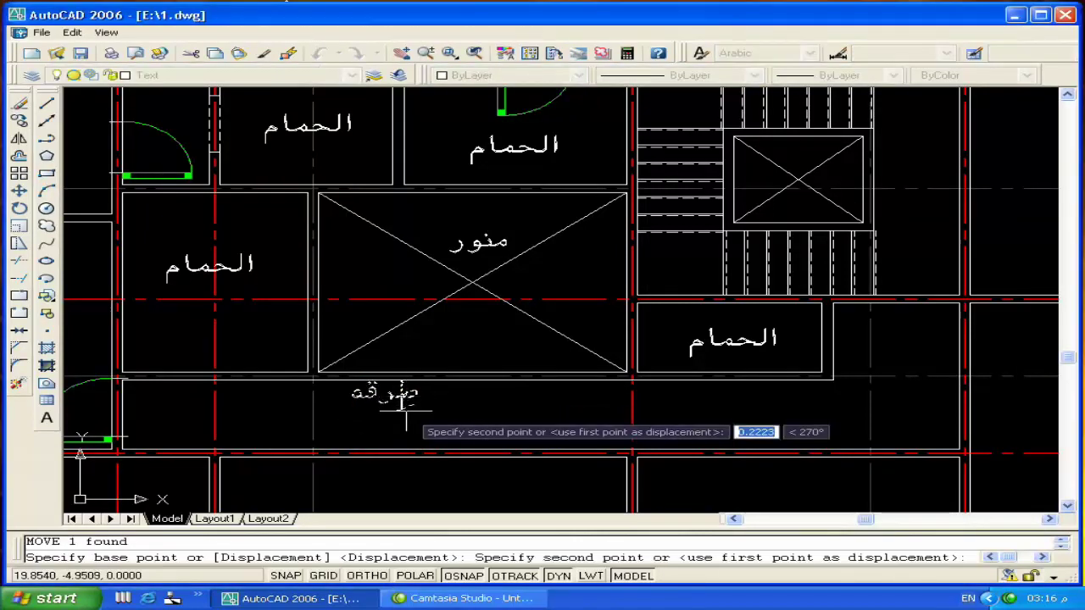
pyautogui.click(407, 412)
# Copy the طرقه label into the upper corridor
pyautogui.click(407, 413)
pyautogui.write('co')
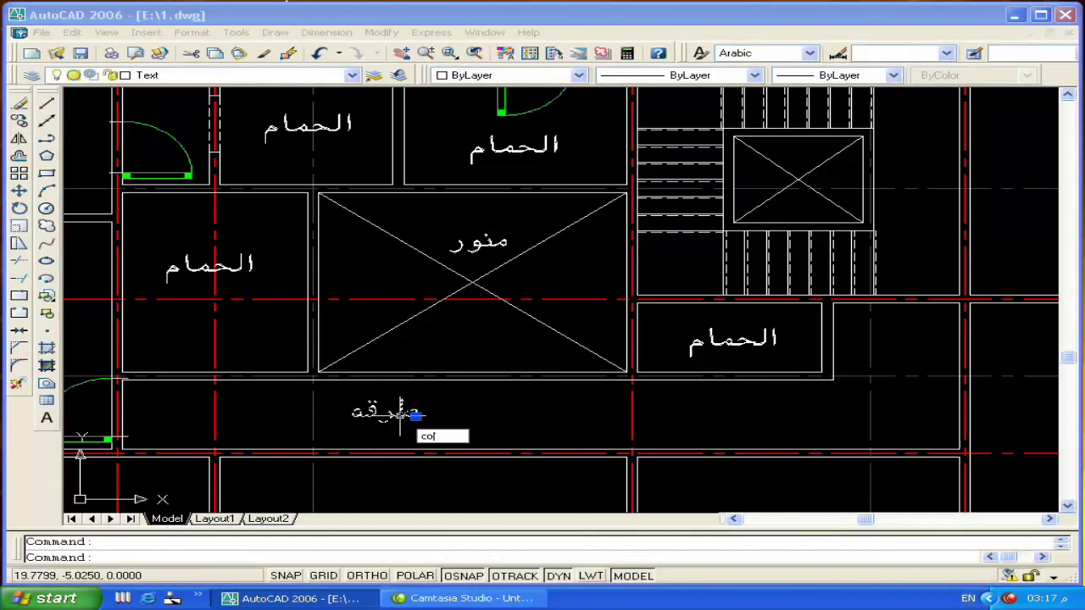
pyautogui.press('Return')
pyautogui.click(400, 415)
pyautogui.moveTo(403, 85); pyautogui.dragTo(378, 221, button='middle')
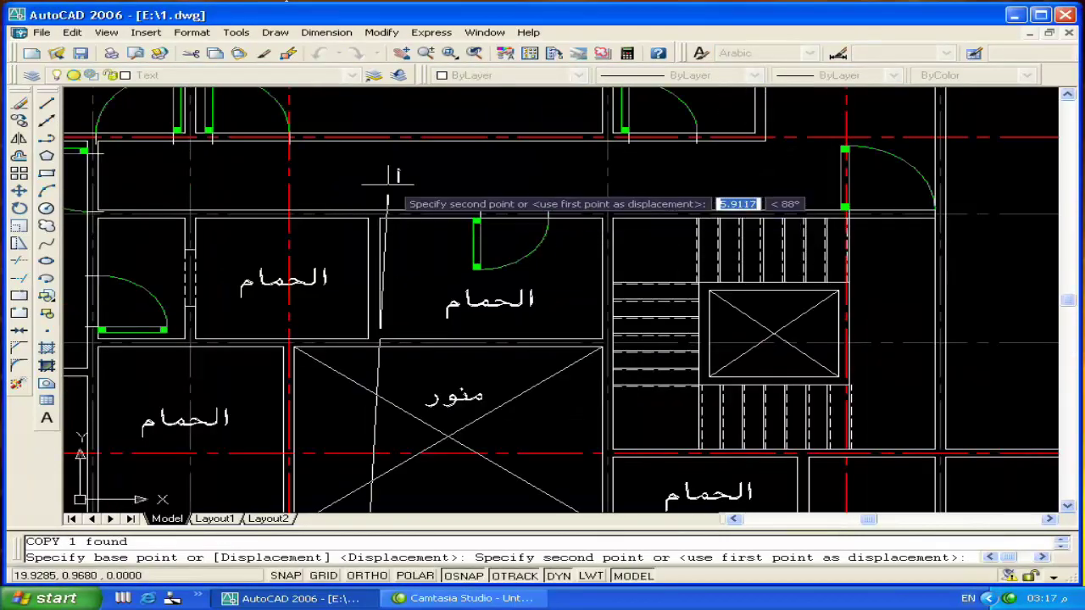
pyautogui.click(387, 203)
pyautogui.press('Return')
pyautogui.scroll(-5, 457, 312)
pyautogui.scroll(-1, 475, 331)
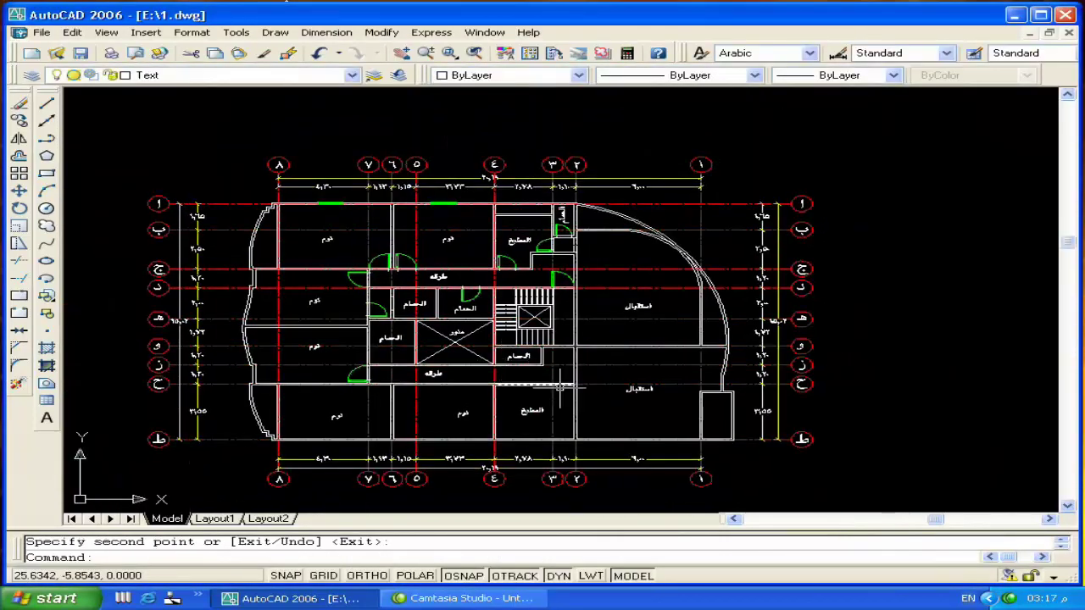
# Copy the استقبال label into the small lower-right room
pyautogui.scroll(2, 559, 387)
pyautogui.scroll(2, 538, 393)
pyautogui.scroll(2, 538, 393)
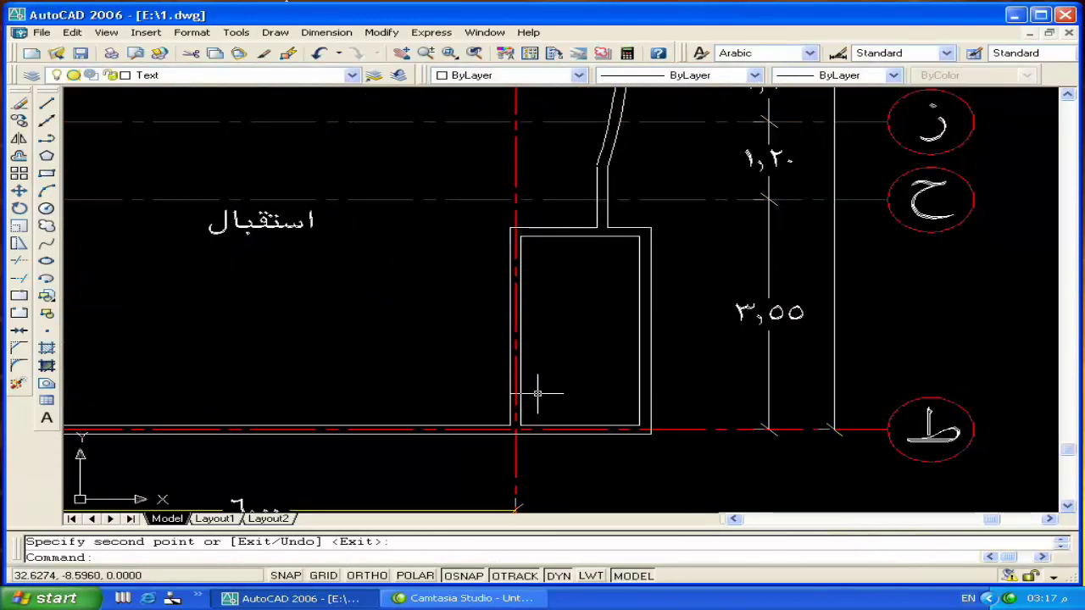
pyautogui.write('c')
pyautogui.press('Return')
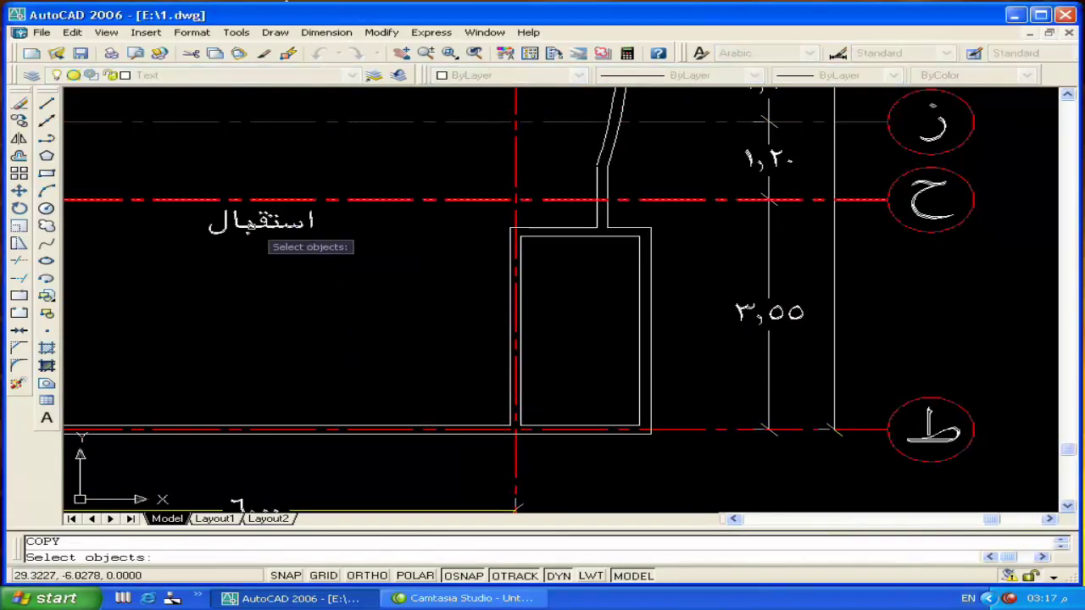
pyautogui.click(263, 231)
pyautogui.press('Return')
pyautogui.click(251, 227)
pyautogui.click(568, 342)
pyautogui.press('Escape')
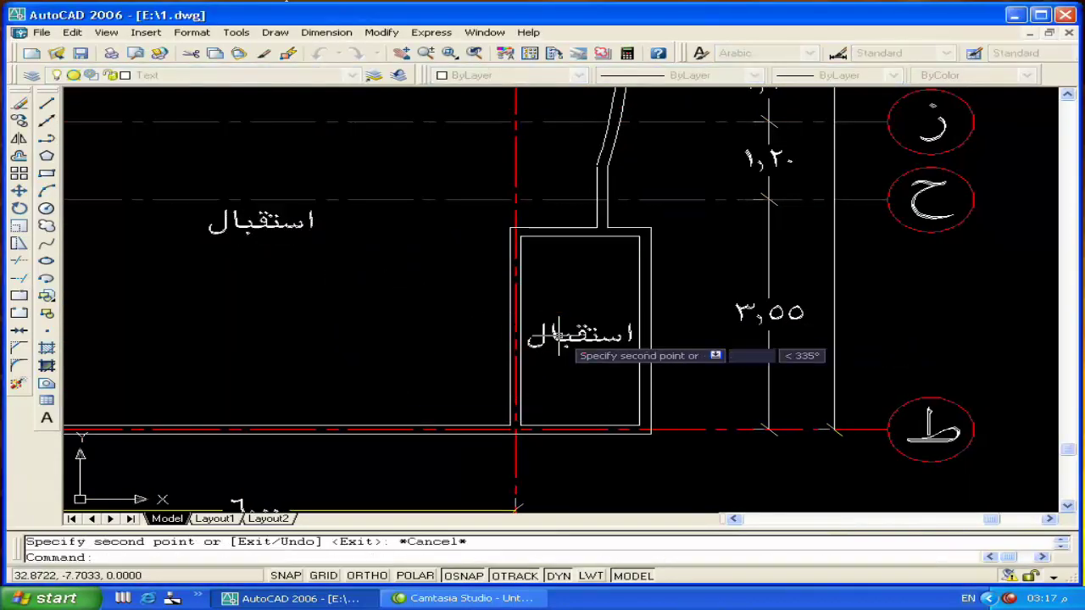
# Change the copied label's text to تراس
pyautogui.doubleClick(574, 350)
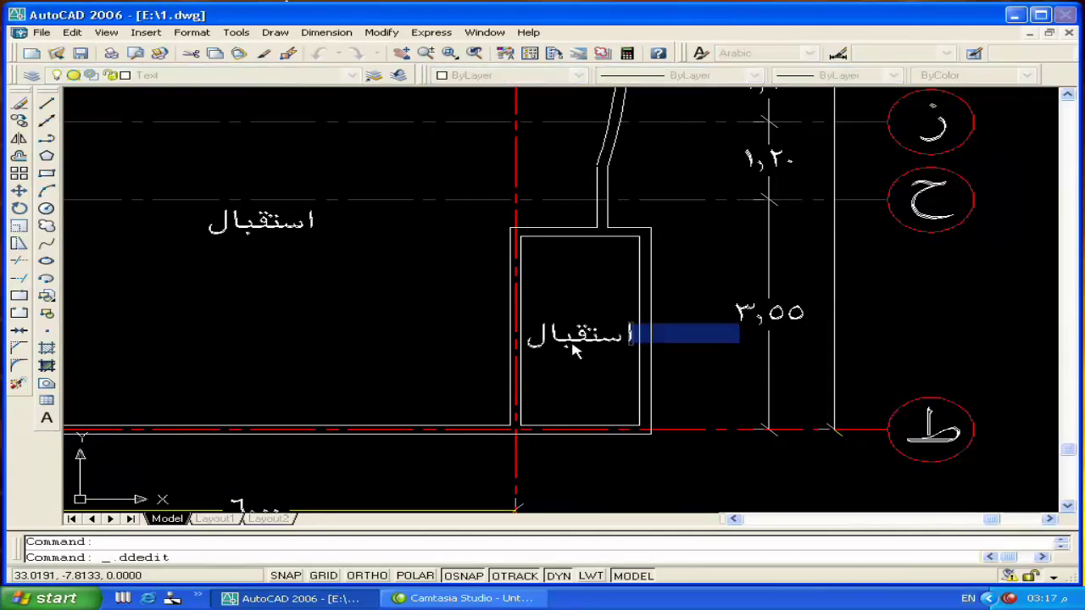
pyautogui.write('تراس')
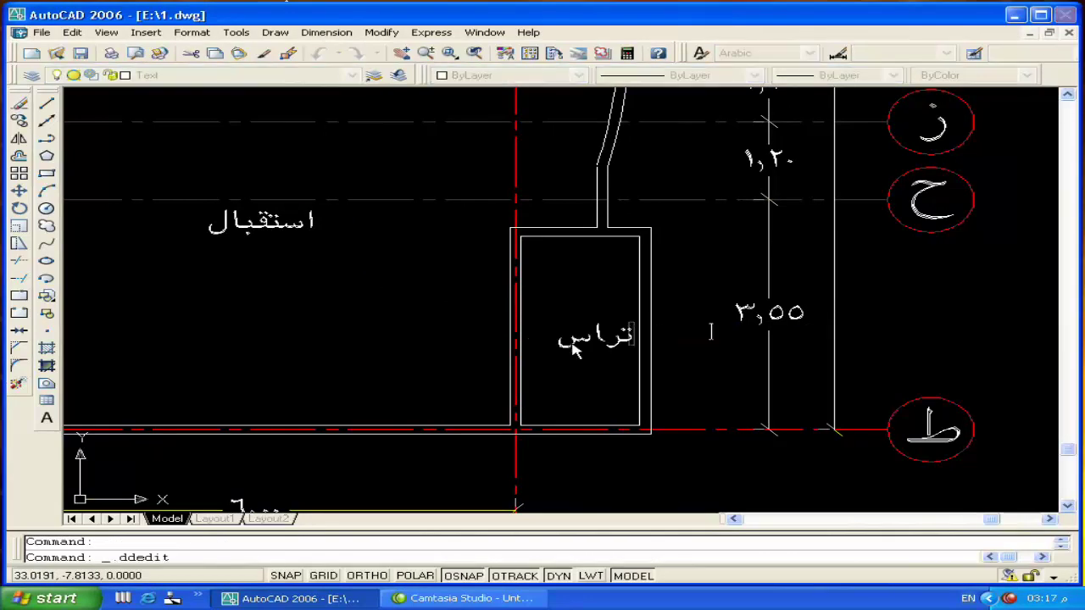
pyautogui.press('Return')
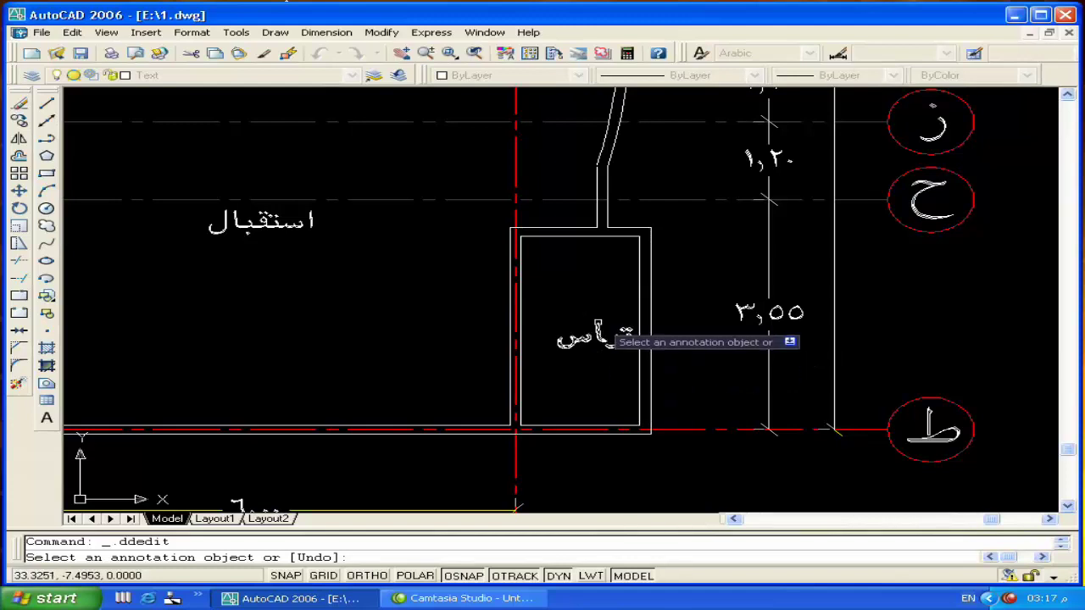
pyautogui.press('Escape')
# Shift the تراس label slightly left to centre it in the room
pyautogui.write('m')
pyautogui.press('Return')
pyautogui.click(616, 339)
pyautogui.click(595, 341)
pyautogui.press('Return')
pyautogui.click(595, 341)
pyautogui.click(585, 341)
# Start a hatch with the ANSI31 pattern and pick inside the terrace room
pyautogui.write('h')
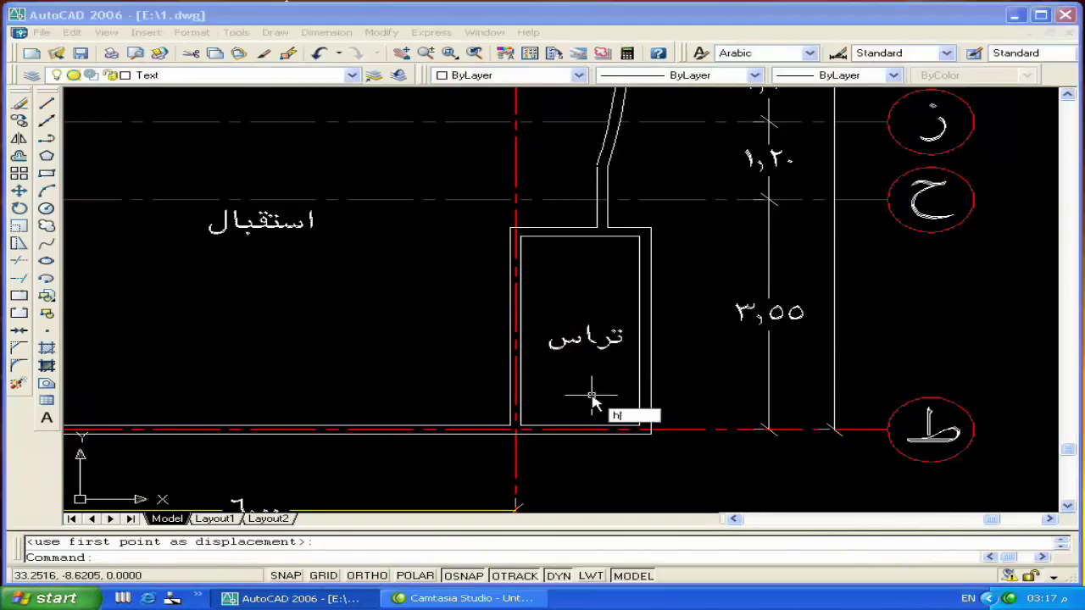
pyautogui.press('Return')
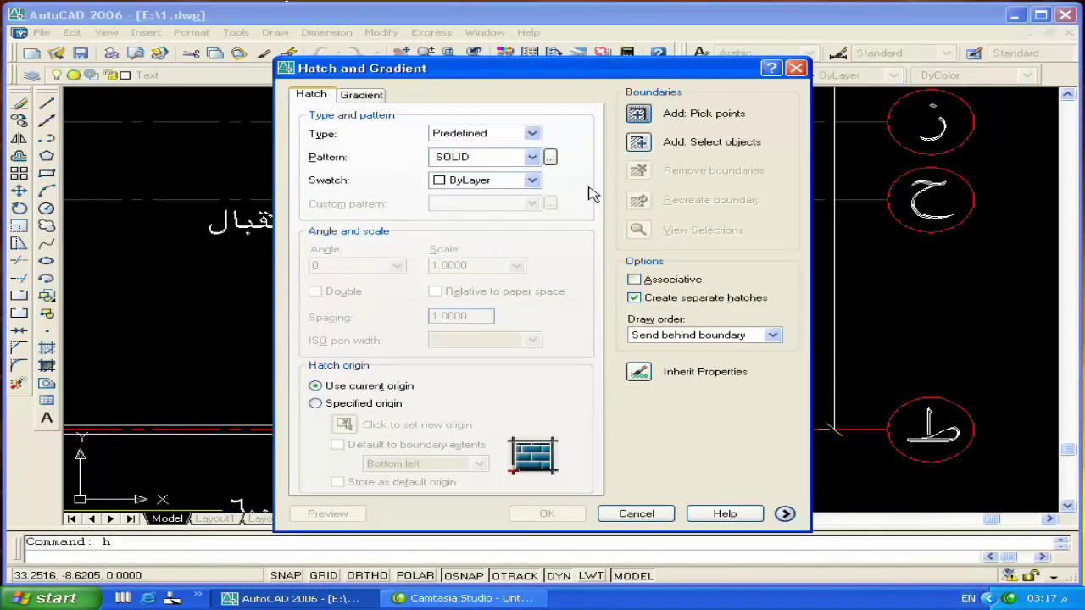
pyautogui.click(550, 157)
pyautogui.click(377, 159)
pyautogui.click(409, 200)
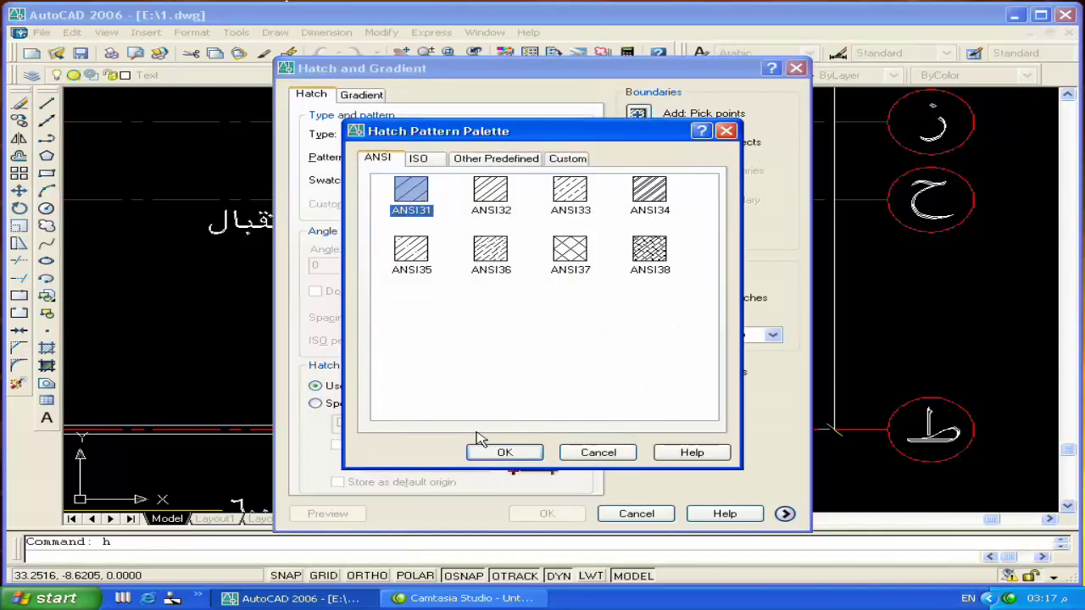
pyautogui.click(487, 453)
pyautogui.click(637, 114)
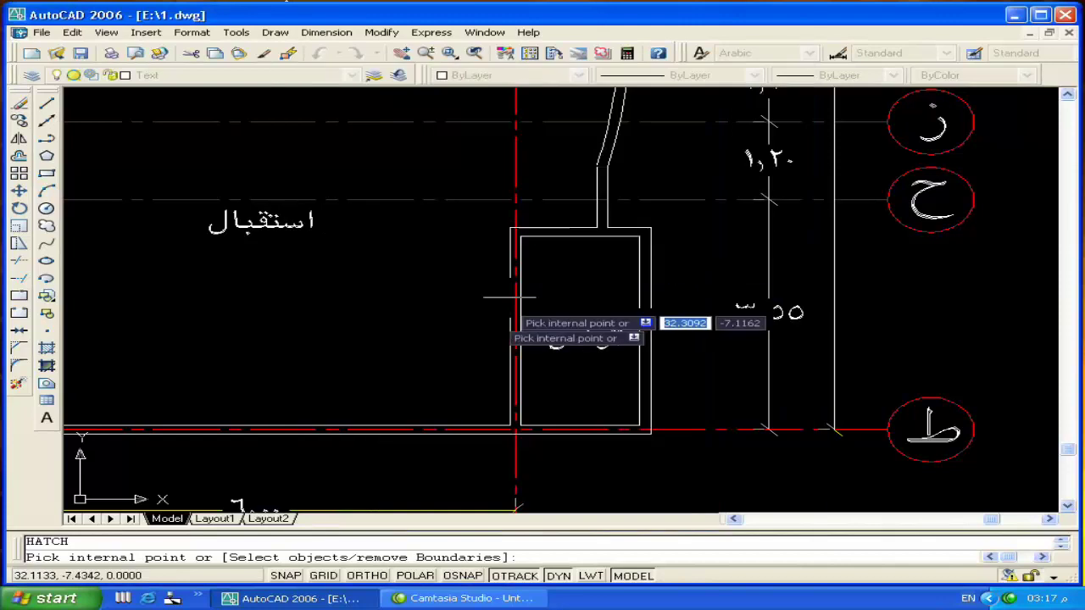
pyautogui.click(551, 288)
pyautogui.press('Return')
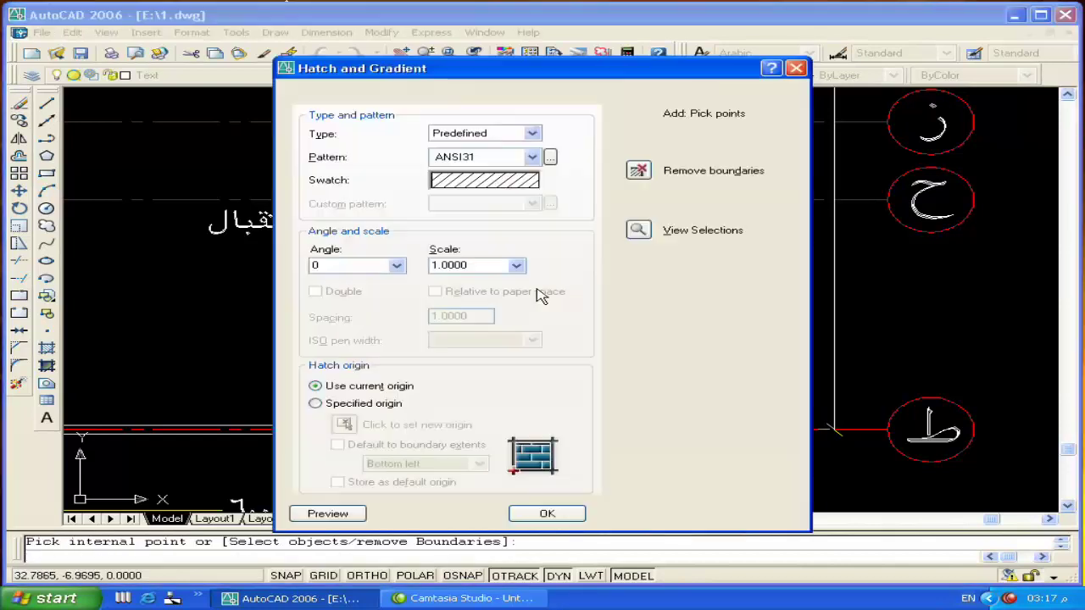
# Preview the hatch, set its angle to 135, and apply it
pyautogui.click(359, 515)
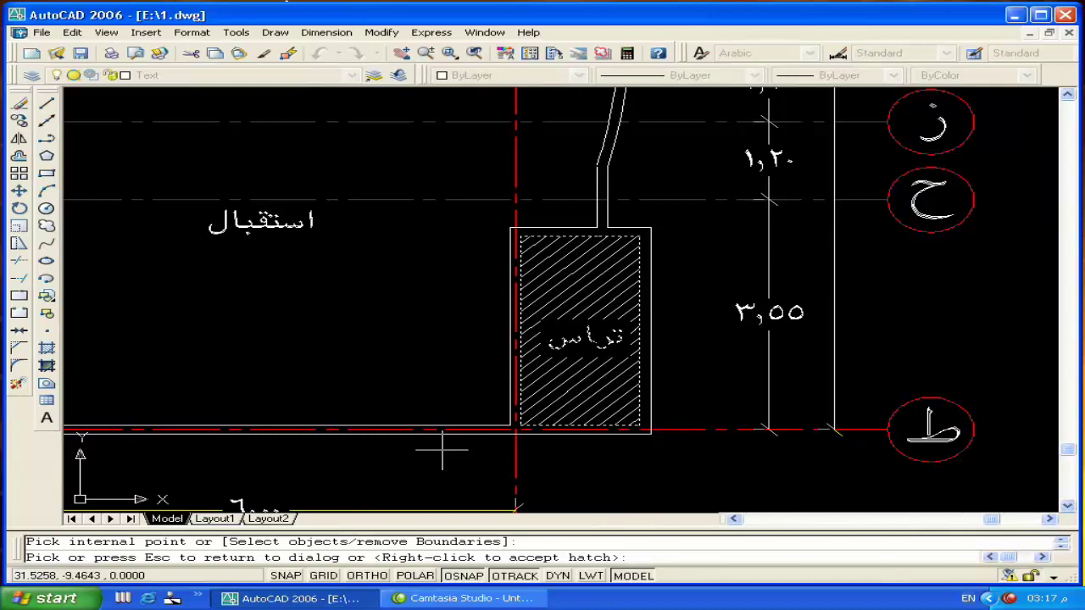
pyautogui.click(441, 450)
pyautogui.doubleClick(368, 266)
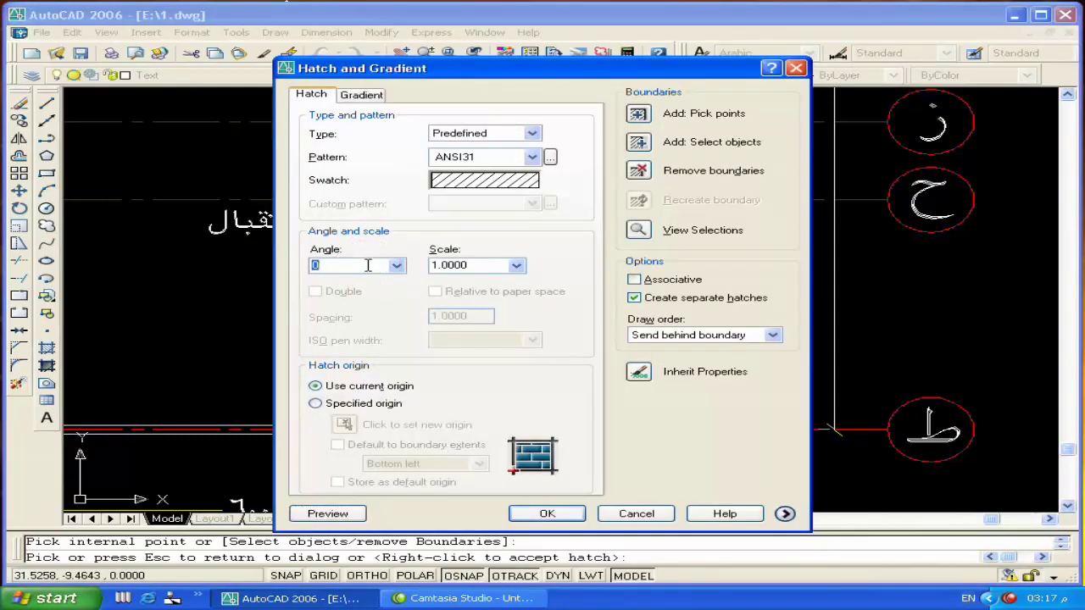
pyautogui.click(321, 512)
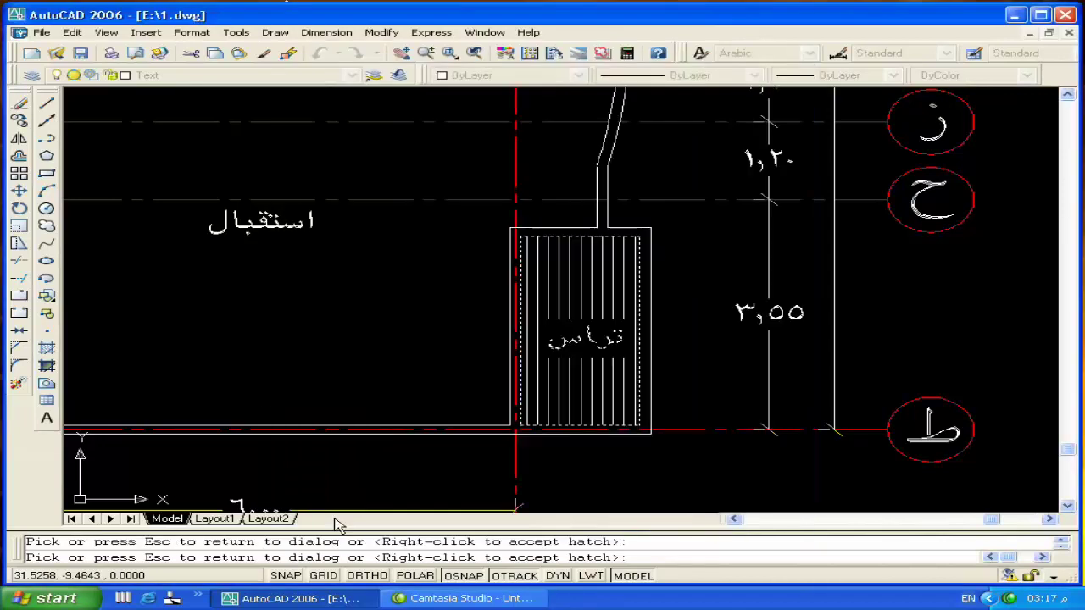
pyautogui.press('Escape')
pyautogui.doubleClick(356, 265)
pyautogui.write('135')
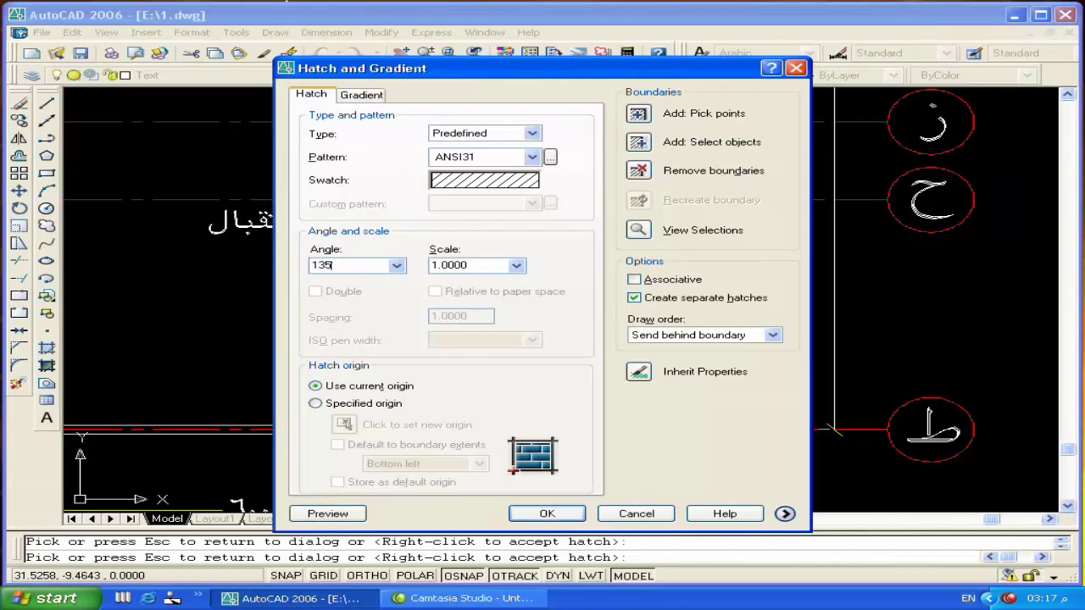
pyautogui.click(336, 512)
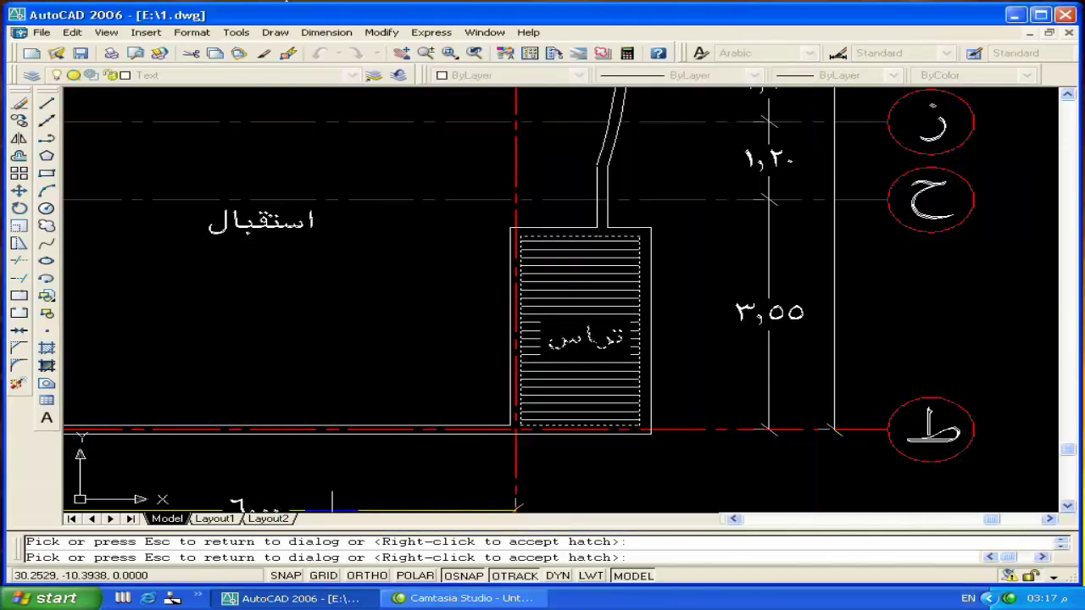
pyautogui.press('Escape')
pyautogui.click(555, 512)
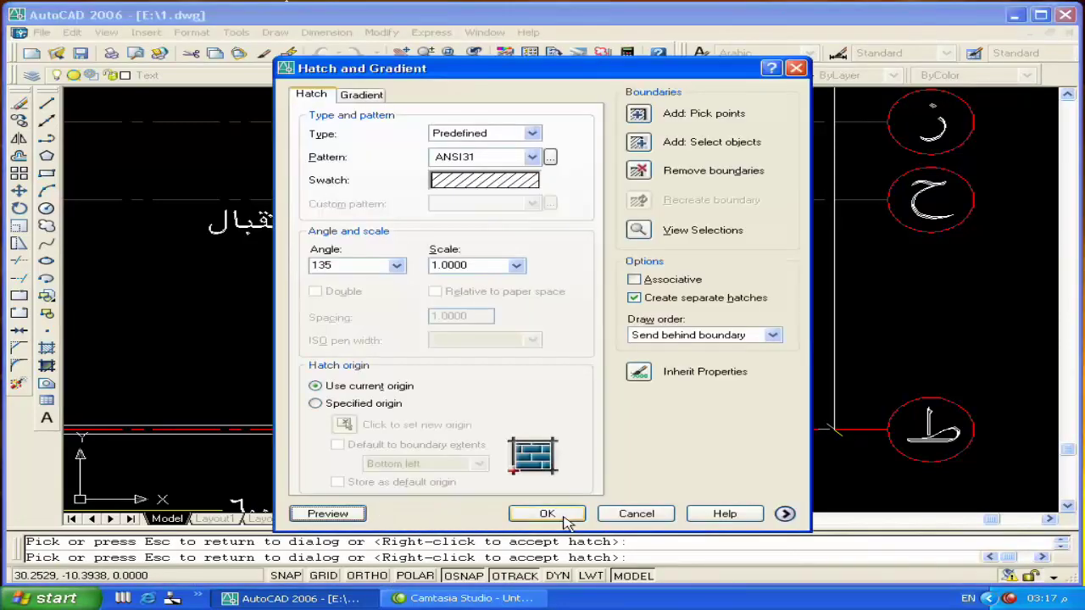
# Put the terrace hatch on the hatch layer and make hatch the current layer
pyautogui.click(571, 378)
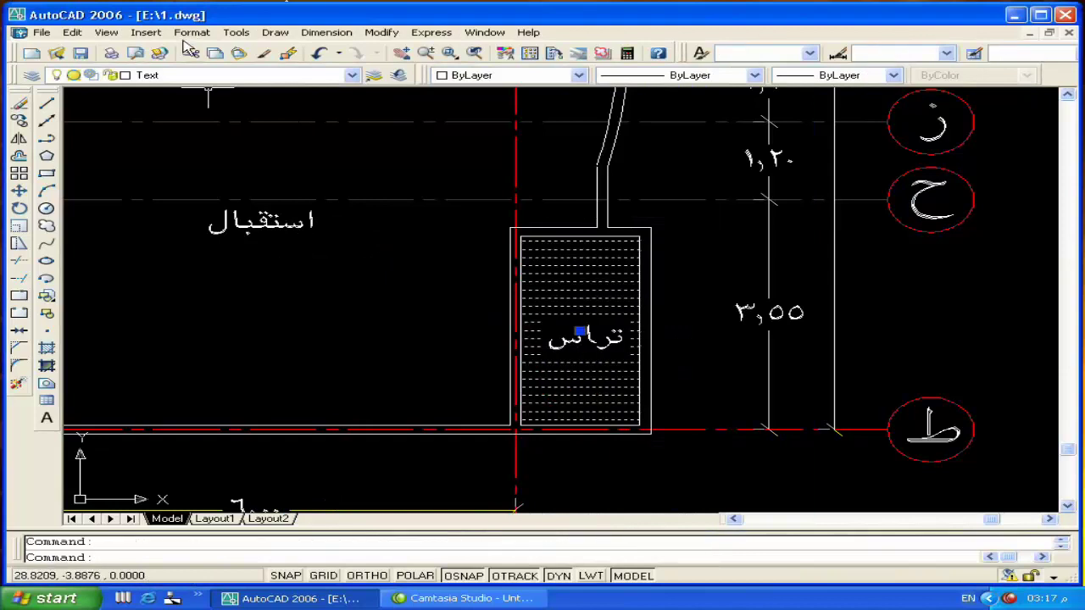
pyautogui.click(193, 75)
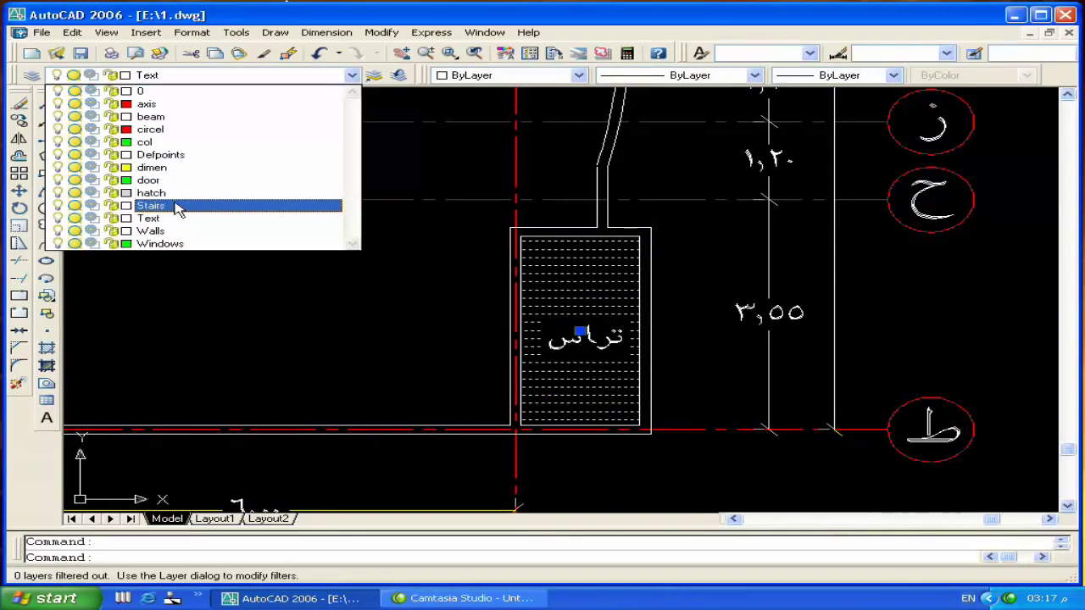
pyautogui.click(178, 193)
pyautogui.press('Escape')
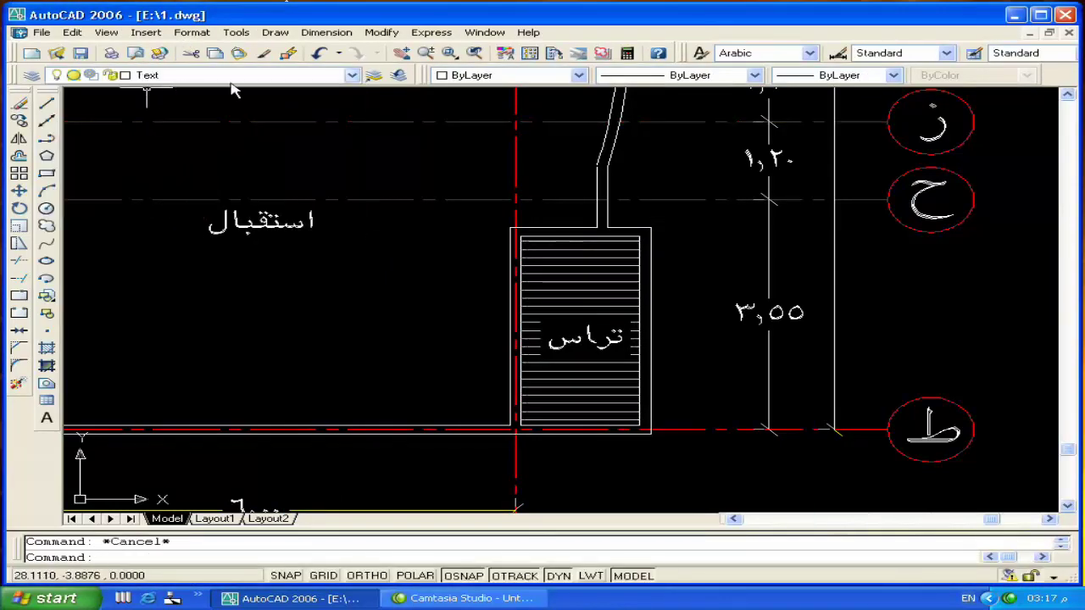
pyautogui.click(229, 74)
pyautogui.click(151, 194)
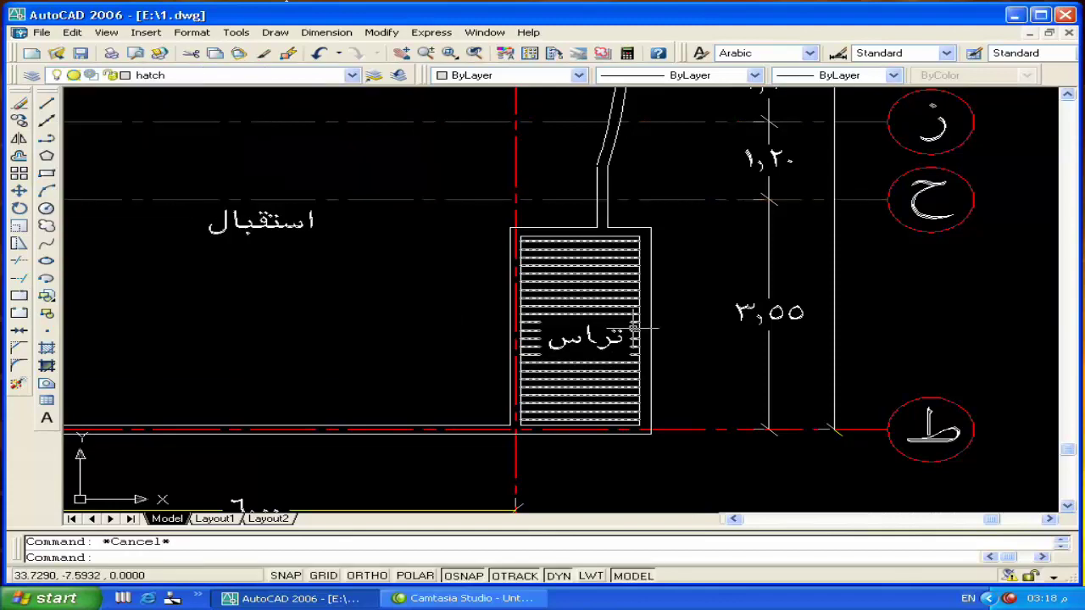
pyautogui.click(571, 301)
pyautogui.click(570, 301)
# Pan and zoom the plan to centre the kitchen in view
pyautogui.press('Escape')
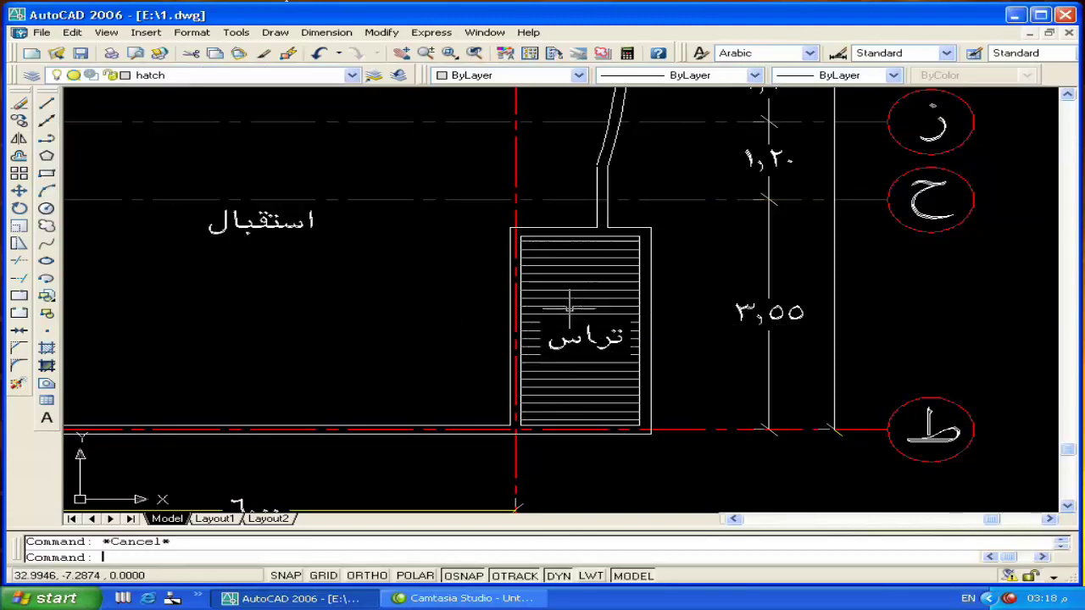
pyautogui.moveTo(526, 199); pyautogui.dragTo(443, 331, button='middle')
pyautogui.scroll(-5, 475, 278)
pyautogui.scroll(1, 532, 241)
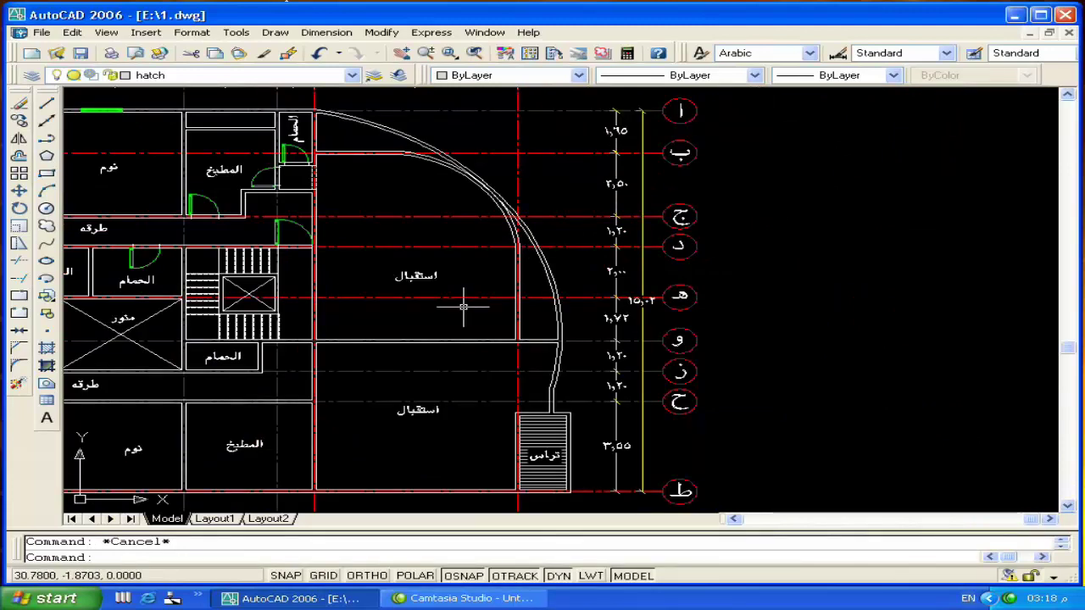
pyautogui.moveTo(460, 376); pyautogui.dragTo(460, 321, button='middle')
pyautogui.scroll(2, 460, 373)
pyautogui.scroll(3, 460, 373)
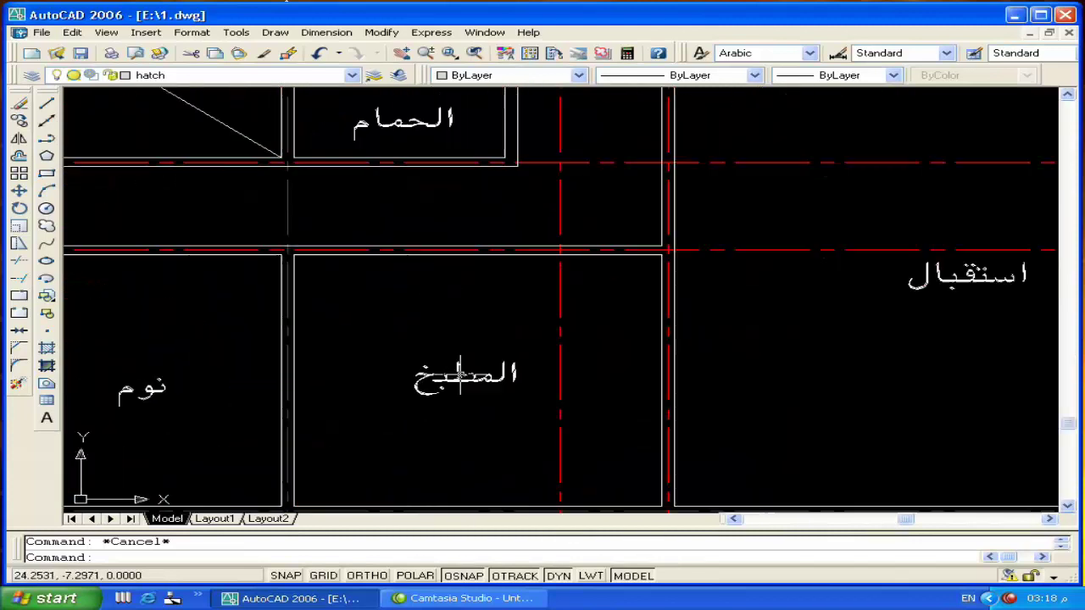
pyautogui.moveTo(460, 376); pyautogui.dragTo(439, 312, button='middle')
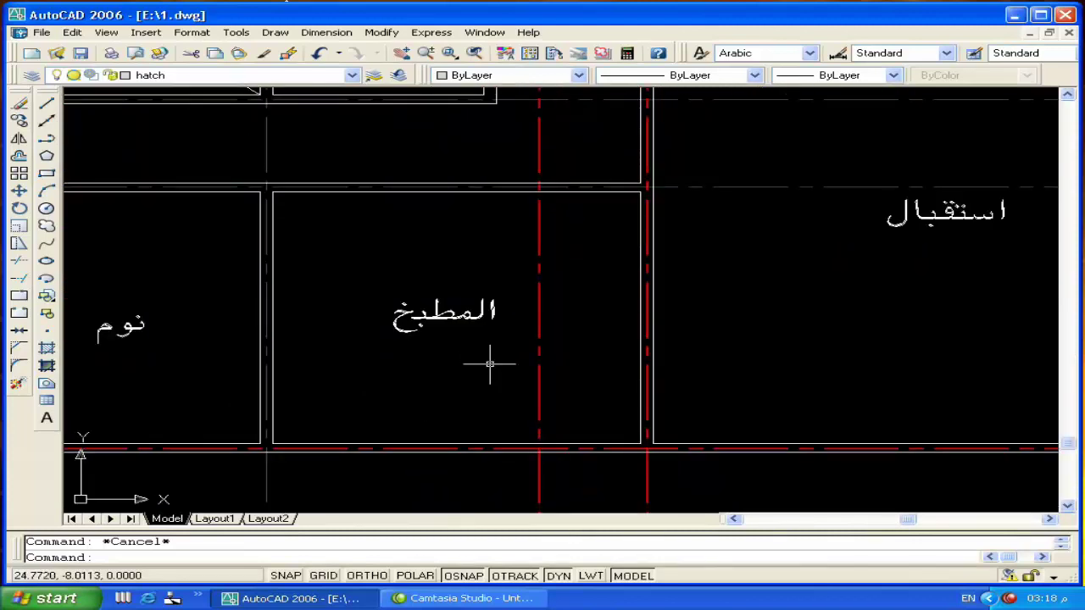
# Start a new hatch and browse the Other Predefined patterns
pyautogui.write('h')
pyautogui.press('Return')
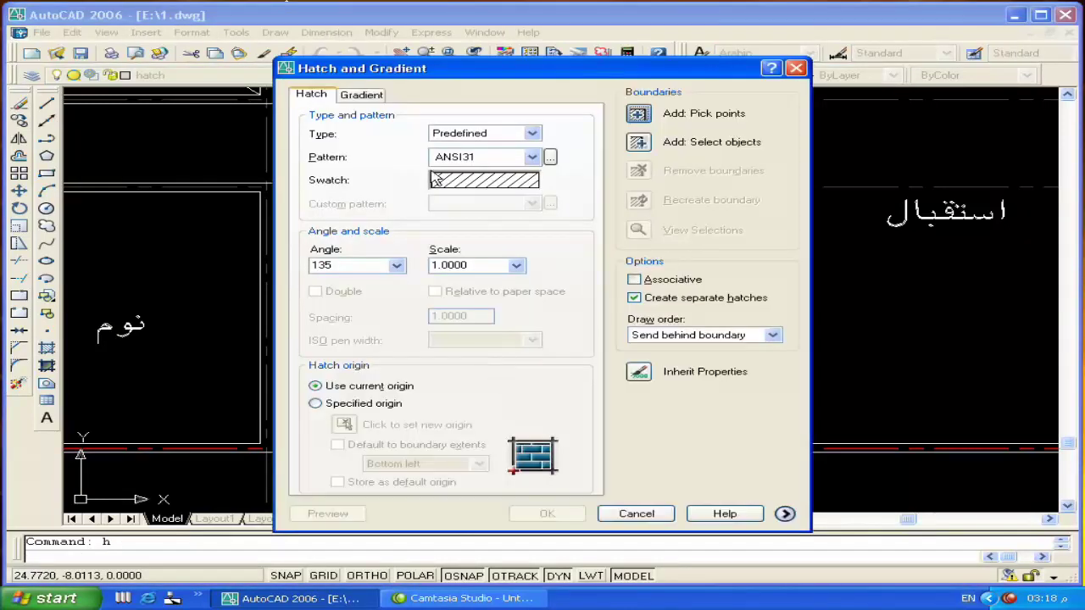
pyautogui.click(489, 183)
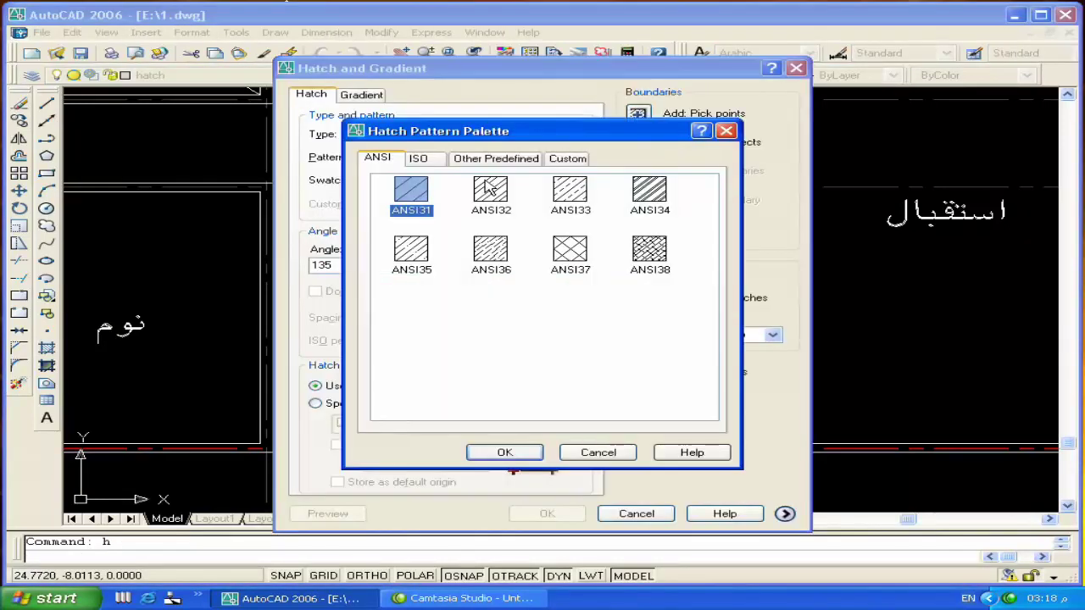
pyautogui.click(500, 158)
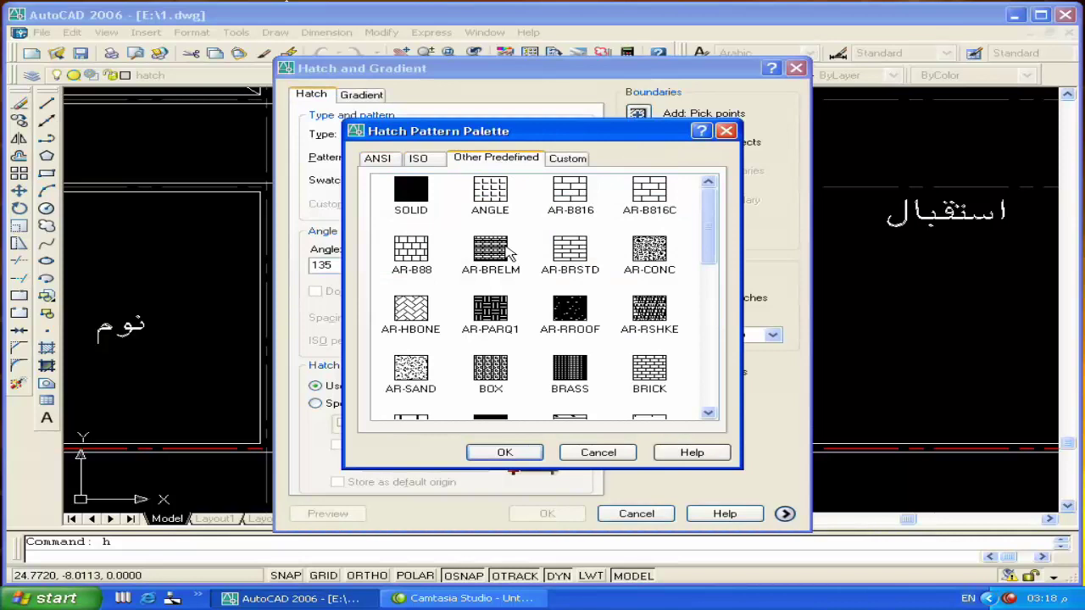
pyautogui.click(442, 291)
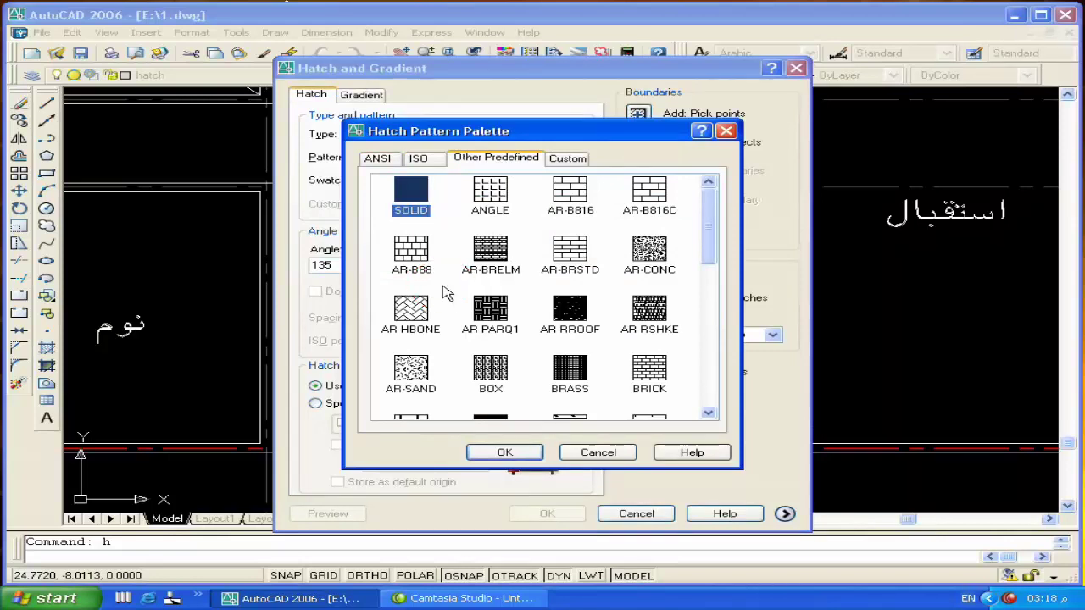
pyautogui.scroll(-3, 446, 293)
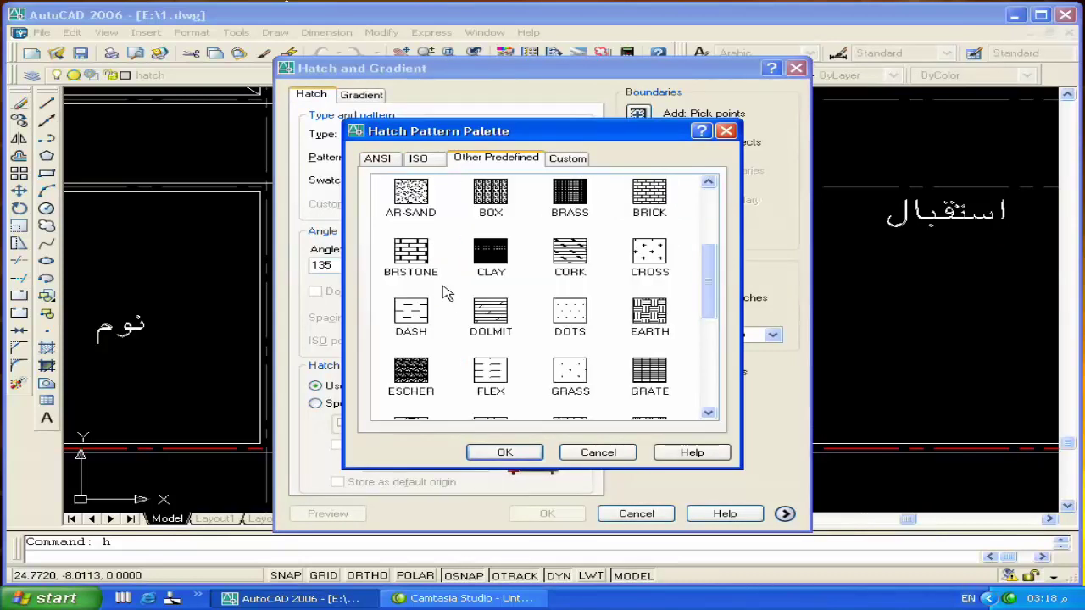
pyautogui.scroll(-2, 447, 292)
pyautogui.scroll(-3, 447, 292)
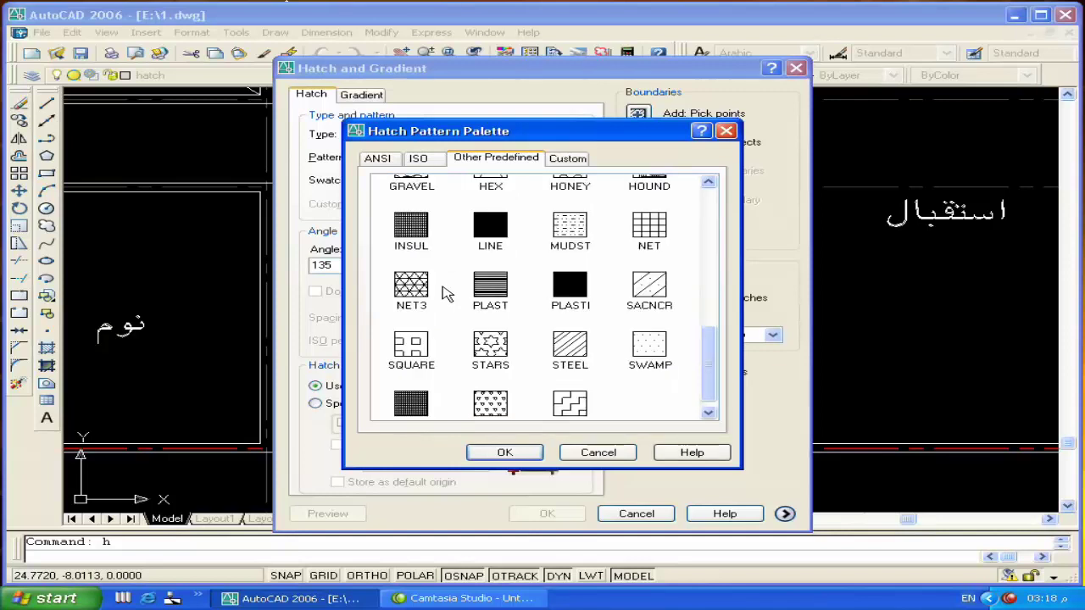
pyautogui.scroll(-1, 446, 292)
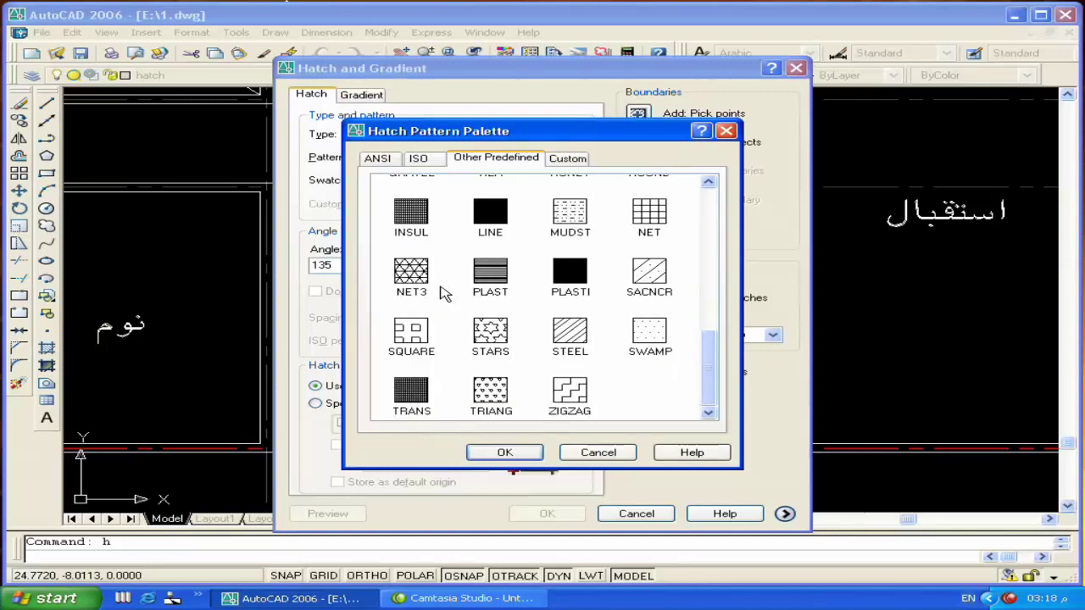
pyautogui.scroll(2, 445, 292)
pyautogui.scroll(1, 445, 293)
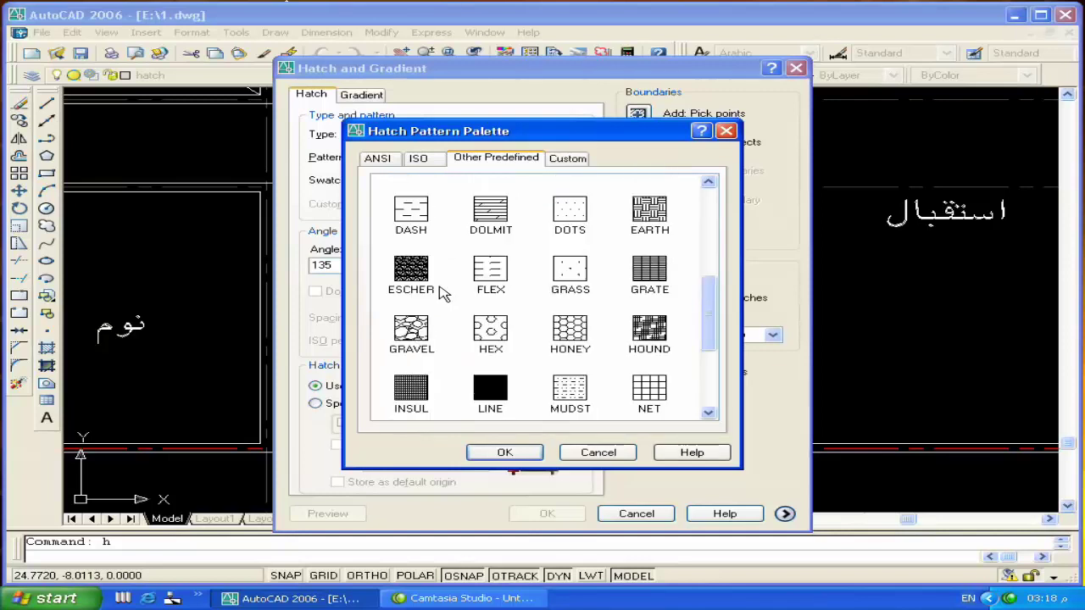
pyautogui.scroll(1, 442, 292)
pyautogui.scroll(1, 443, 292)
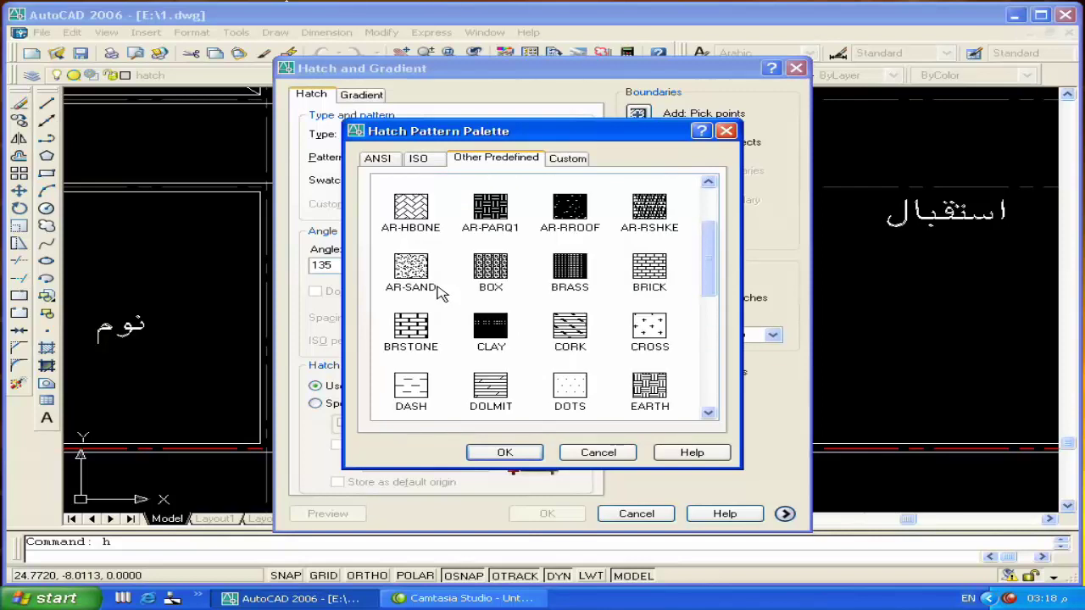
pyautogui.scroll(2, 440, 293)
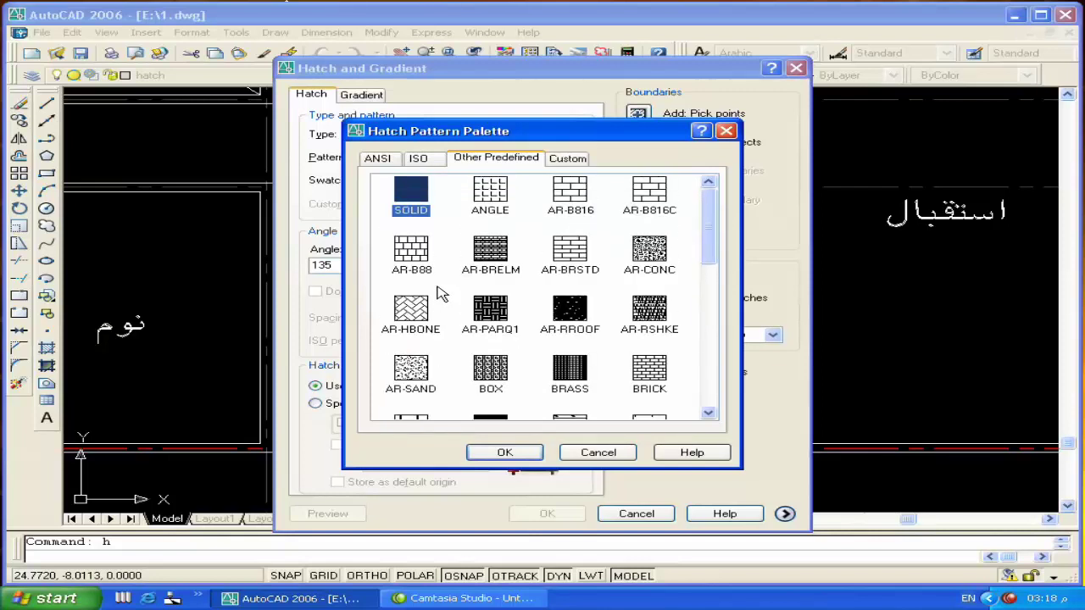
# Choose the ANGLE pattern and set the hatch angle to 45
pyautogui.click(492, 199)
pyautogui.click(501, 442)
pyautogui.doubleClick(359, 266)
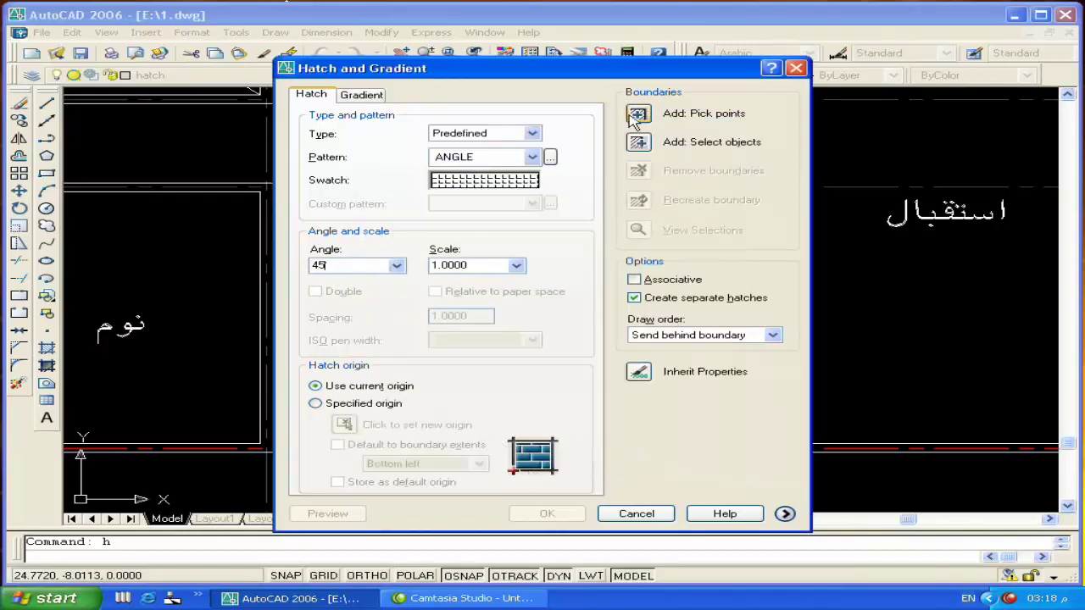
pyautogui.click(638, 114)
# Pick inside the kitchen, preview the ANGLE hatch, and apply it
pyautogui.click(431, 259)
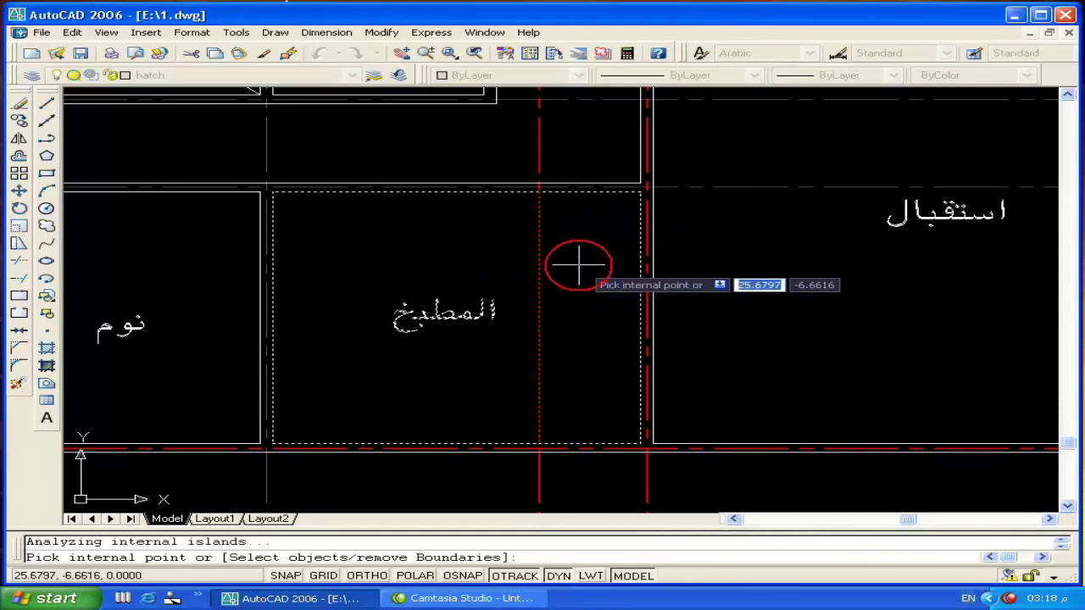
pyautogui.press('Return')
pyautogui.click(357, 511)
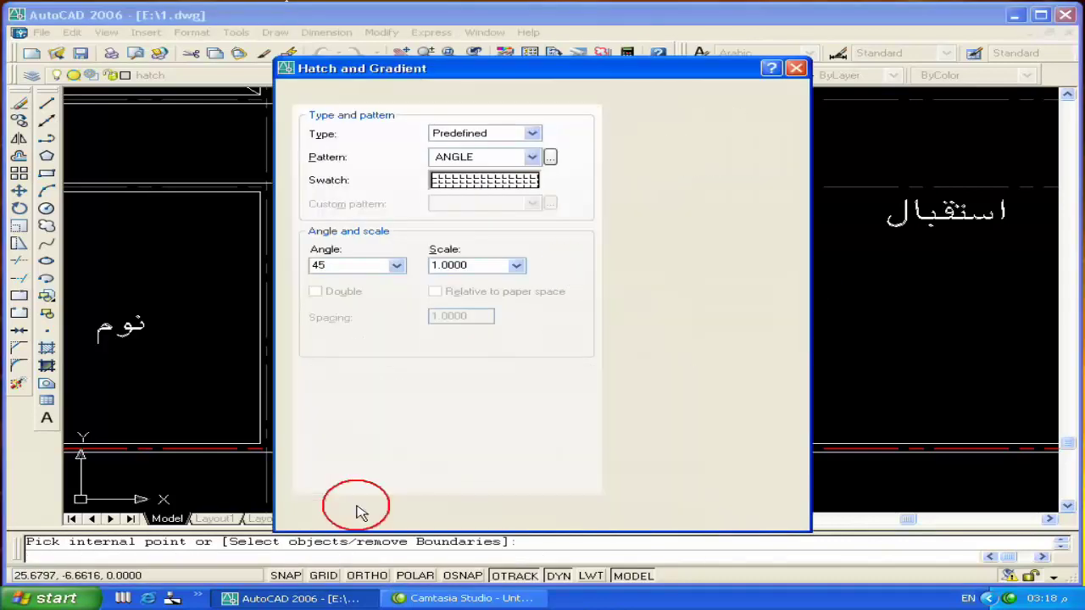
pyautogui.click(350, 511)
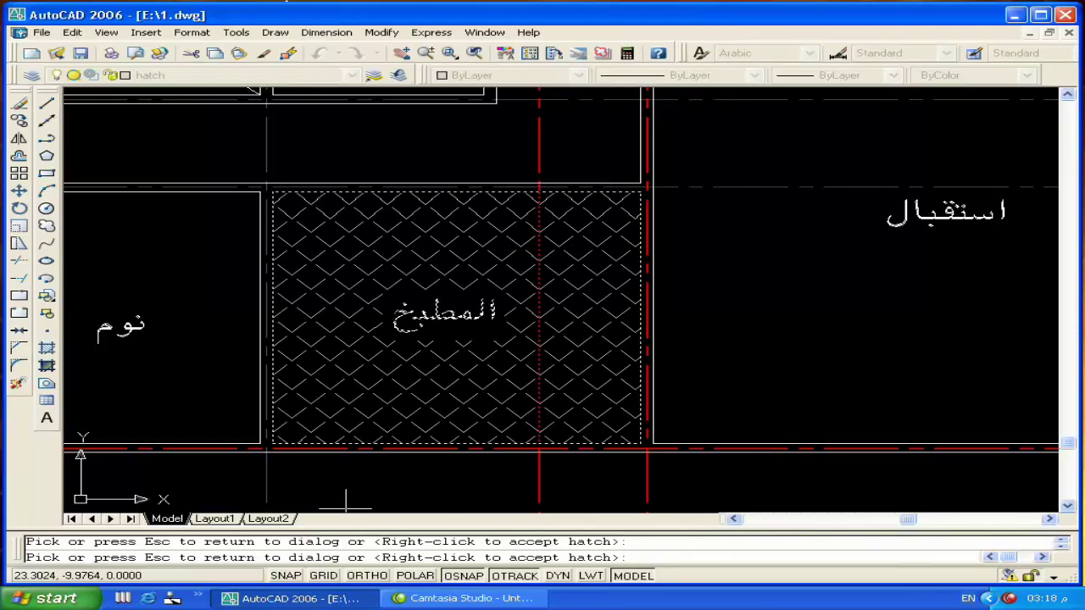
pyautogui.press('Escape')
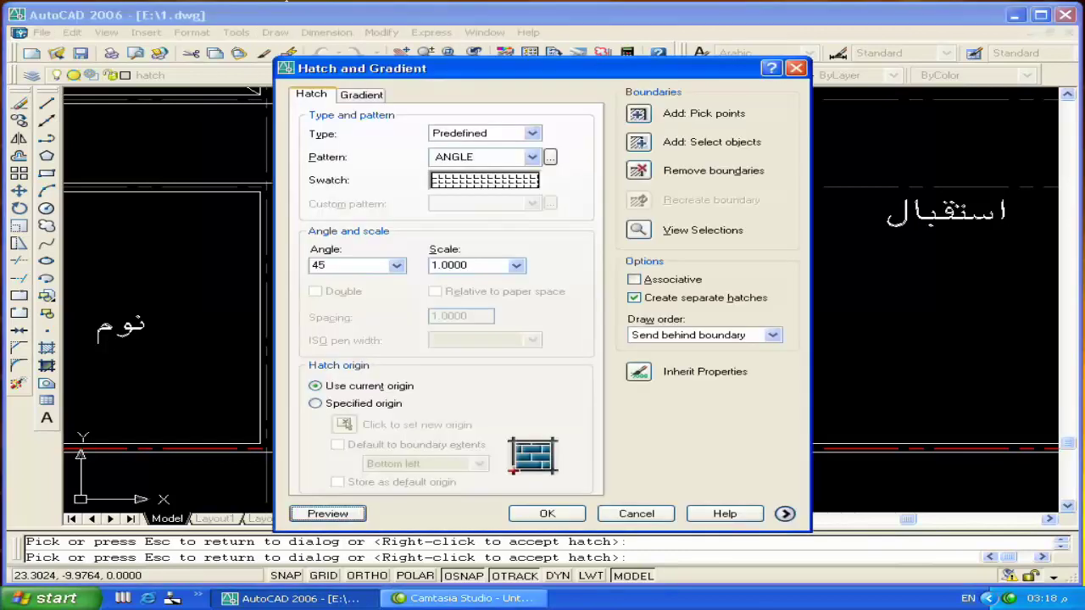
pyautogui.click(563, 511)
# Delete both pieces of the kitchen hatch
pyautogui.moveTo(506, 402); pyautogui.dragTo(548, 399, button='middle')
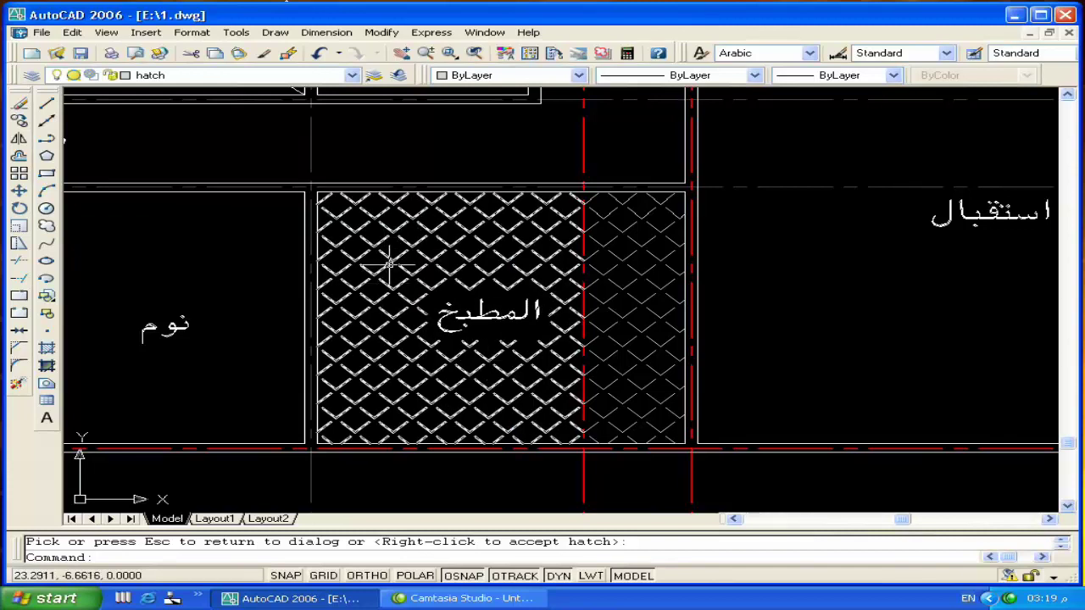
pyautogui.rightClick(386, 268)
pyautogui.press('Delete')
pyautogui.click(658, 300)
pyautogui.click(642, 301)
pyautogui.press('Delete')
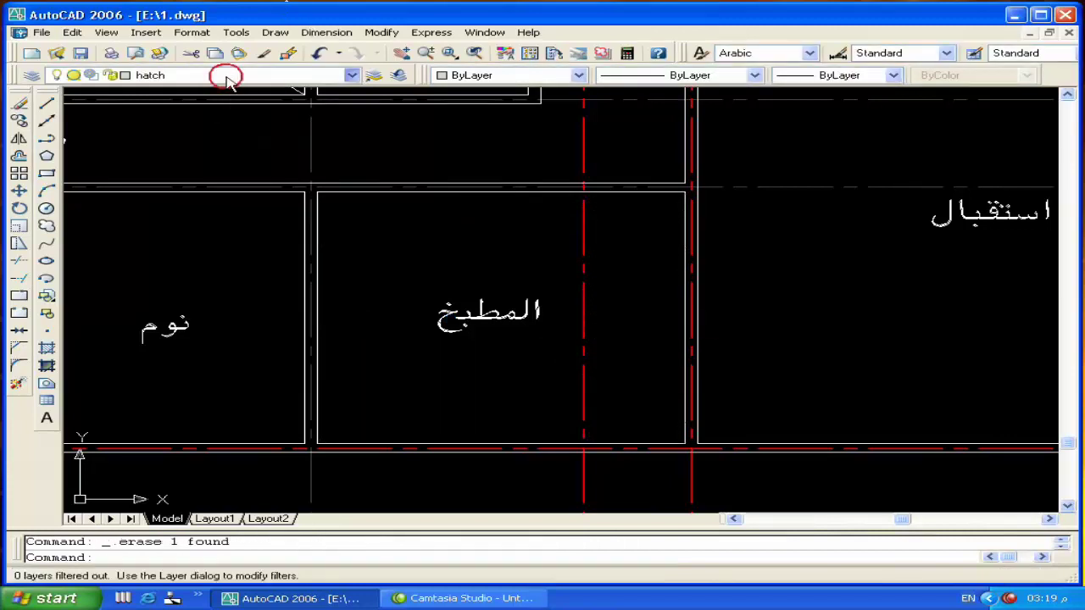
# Make dimen the current layer and add the 3.75 kitchen width dimension
pyautogui.click(226, 74)
pyautogui.click(225, 168)
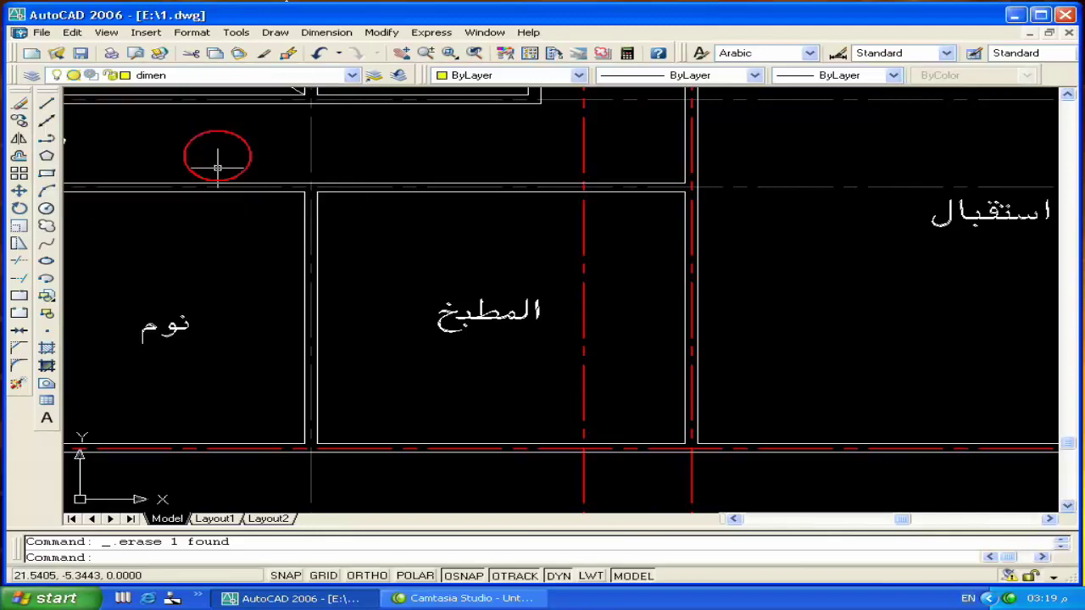
pyautogui.click(339, 35)
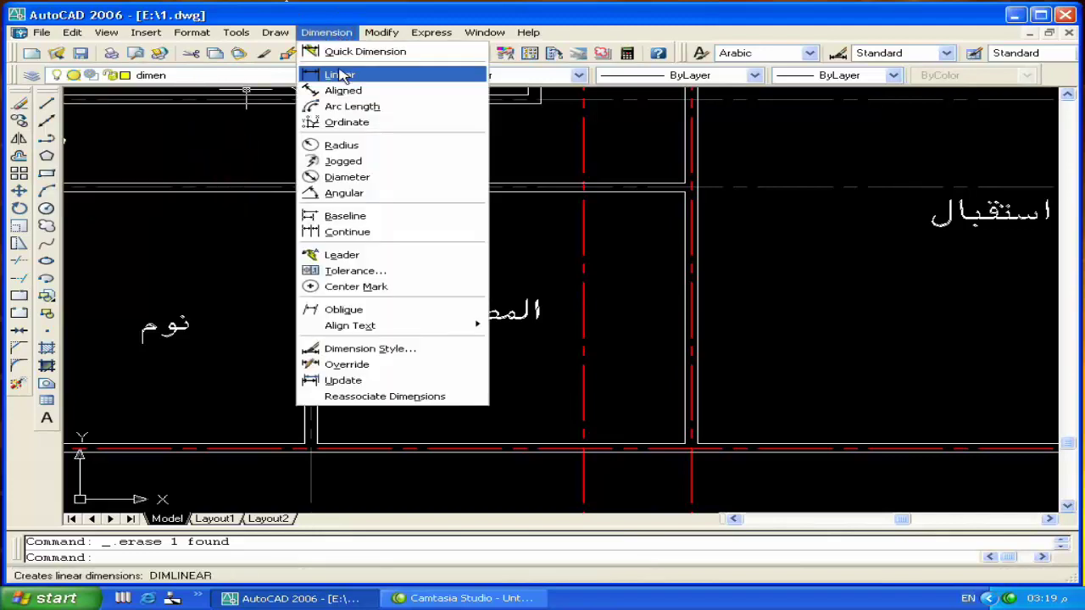
pyautogui.click(343, 74)
pyautogui.click(685, 316)
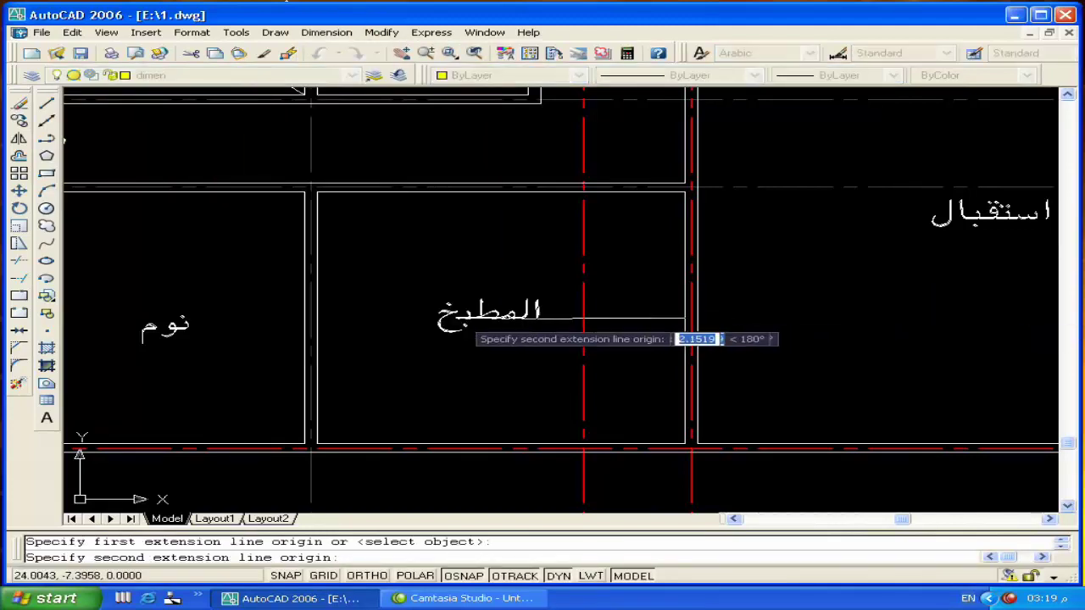
pyautogui.click(317, 319)
pyautogui.click(359, 383)
# Add the 3.42 kitchen height dimension and shift its line further left
pyautogui.press('Return')
pyautogui.click(376, 193)
pyautogui.click(367, 443)
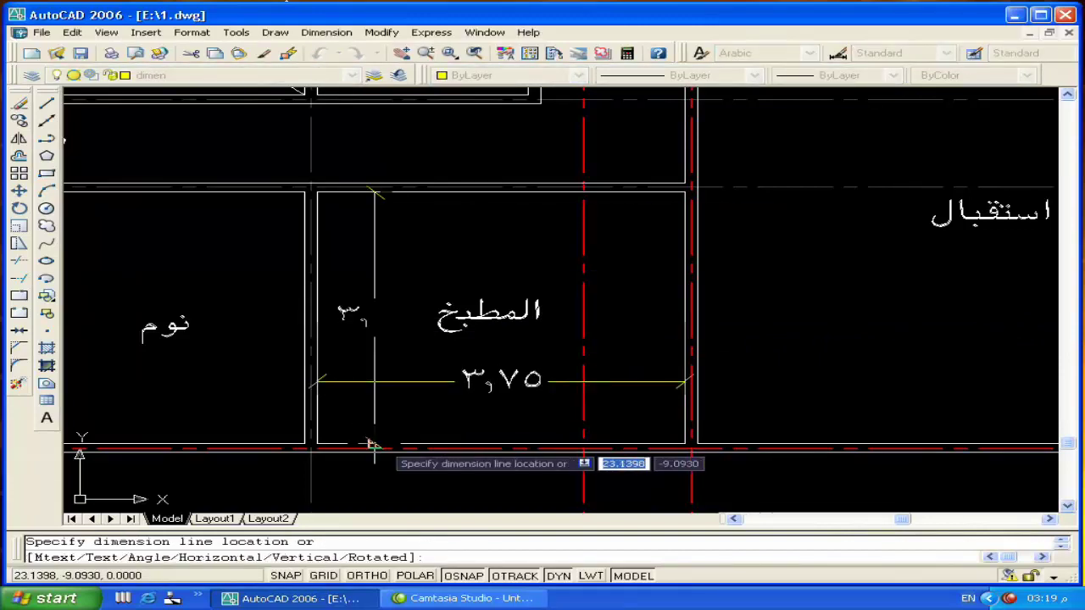
pyautogui.click(416, 426)
pyautogui.click(416, 359)
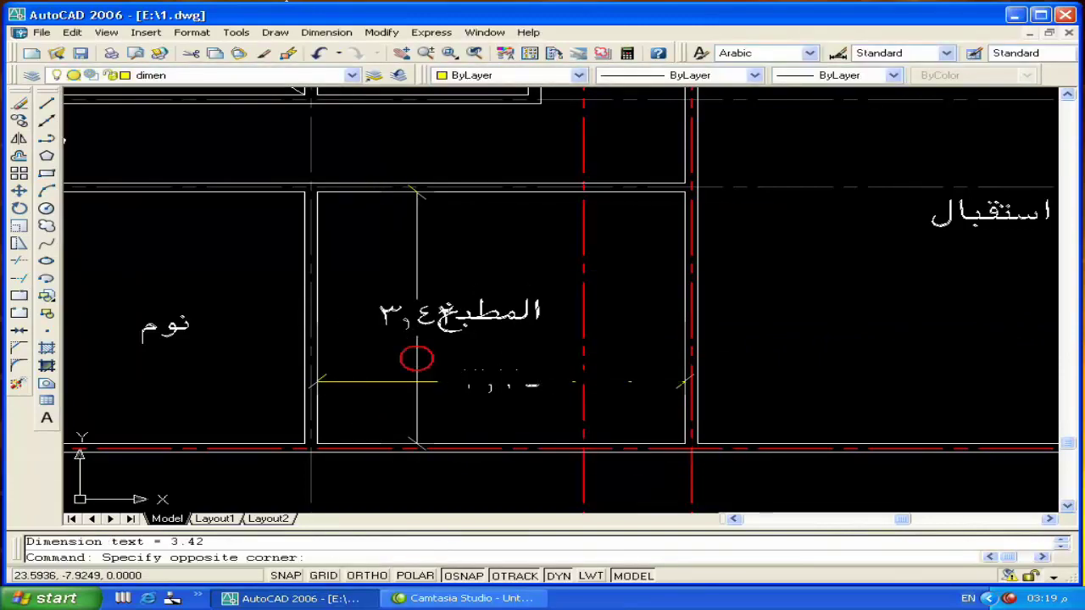
pyautogui.click(407, 412)
pyautogui.click(417, 444)
pyautogui.click(381, 443)
pyautogui.press('Escape')
pyautogui.moveTo(462, 319); pyautogui.dragTo(440, 306, button='middle')
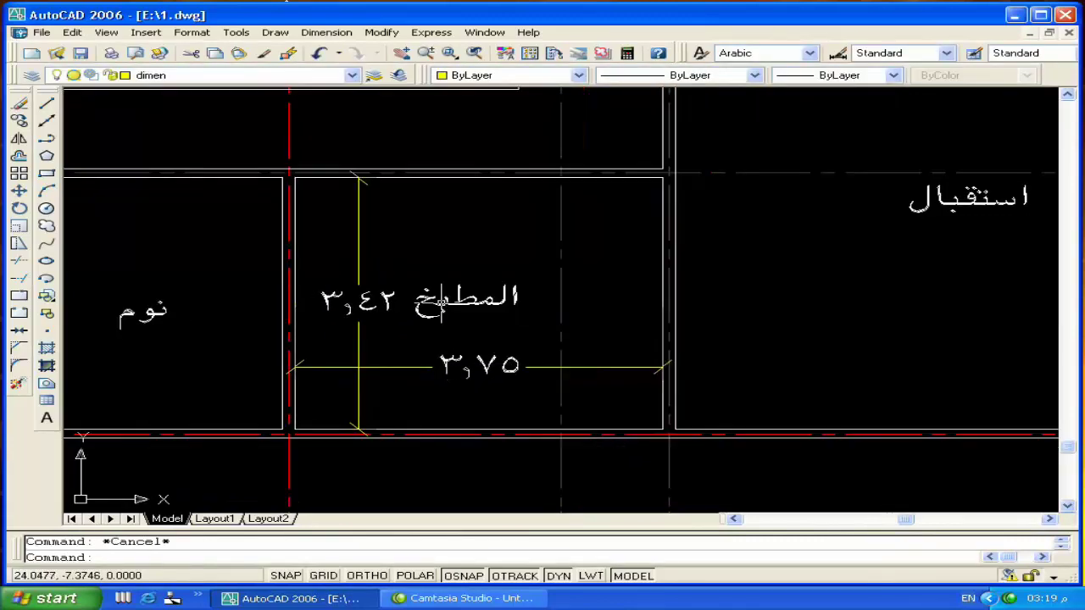
# Preview the ANGLE hatch inside the kitchen, then cancel it without applying
pyautogui.write('h')
pyautogui.press('Return')
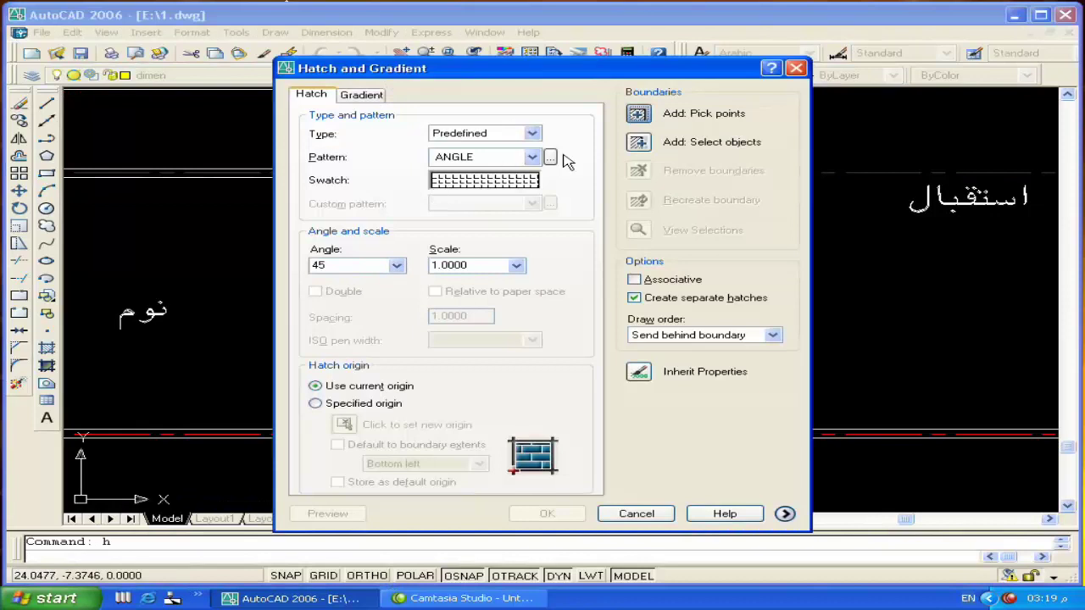
pyautogui.click(638, 113)
pyautogui.click(555, 224)
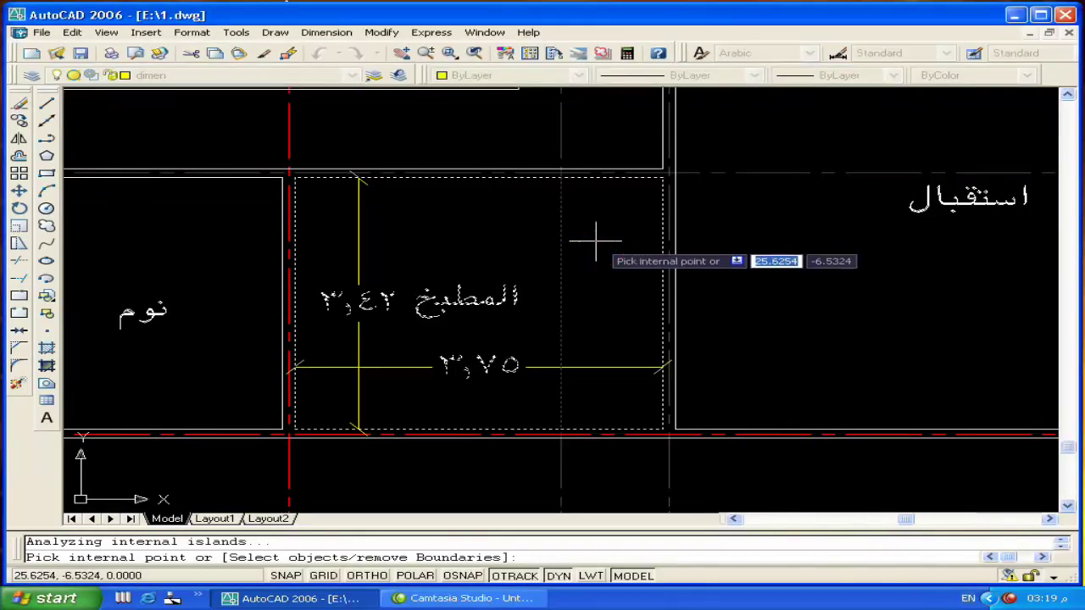
pyautogui.press('Return')
pyautogui.click(323, 513)
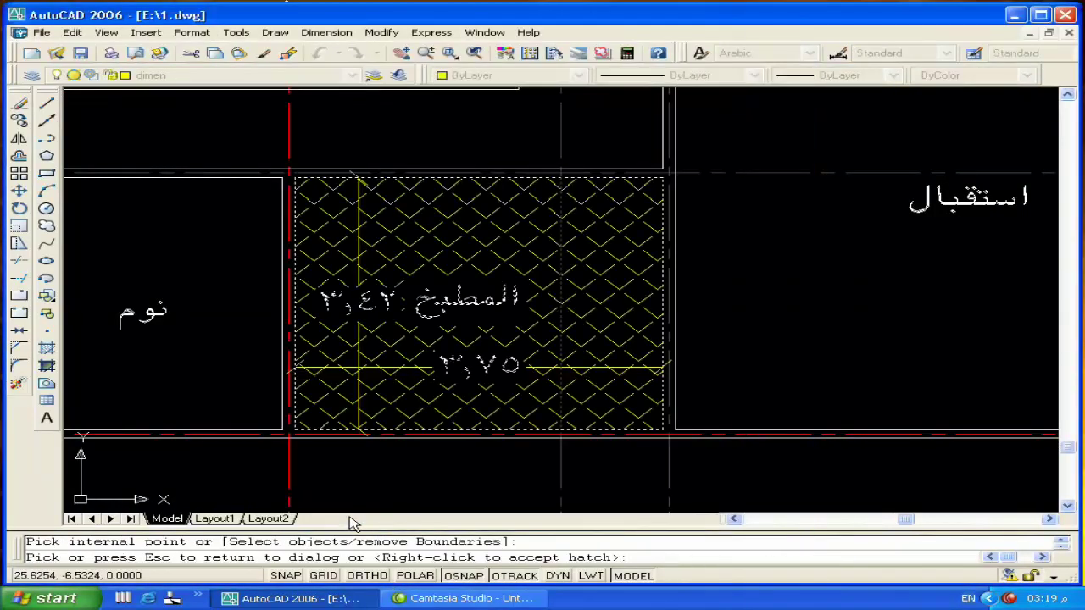
pyautogui.scroll(2, 468, 373)
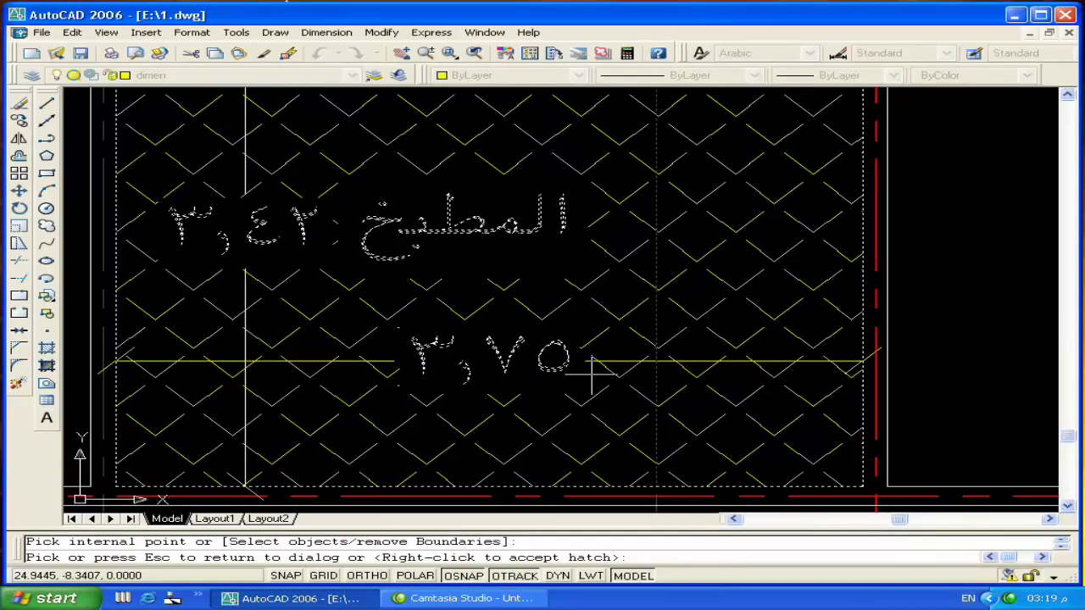
pyautogui.press('Escape')
pyautogui.press('Escape')
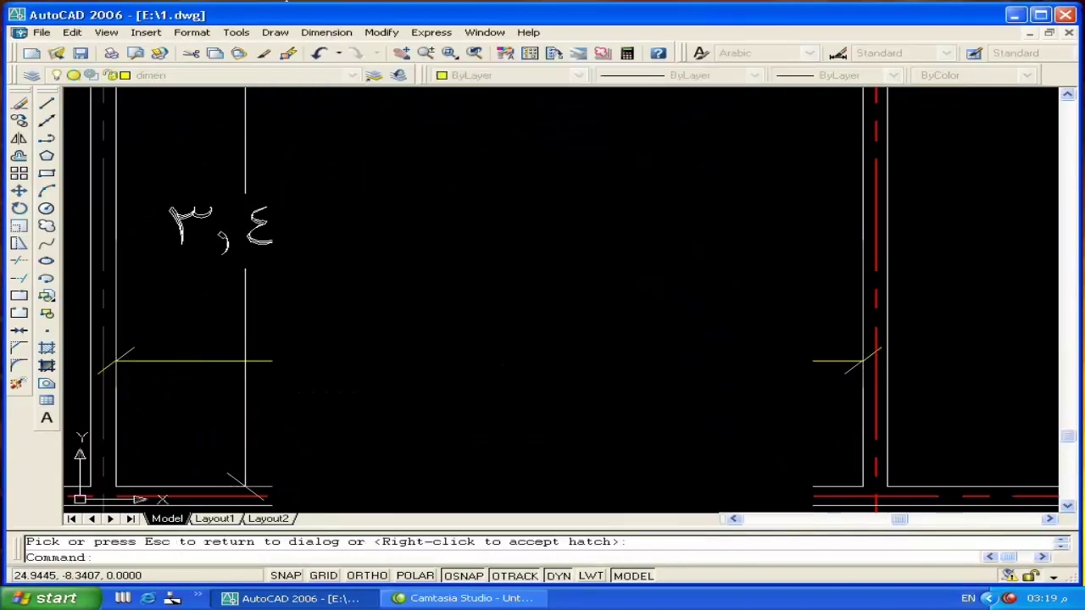
# Pan the floor plan back into view and save 1.dwg
pyautogui.scroll(-4, 584, 356)
pyautogui.scroll(-2, 577, 322)
pyautogui.moveTo(535, 311); pyautogui.dragTo(577, 312, button='middle')
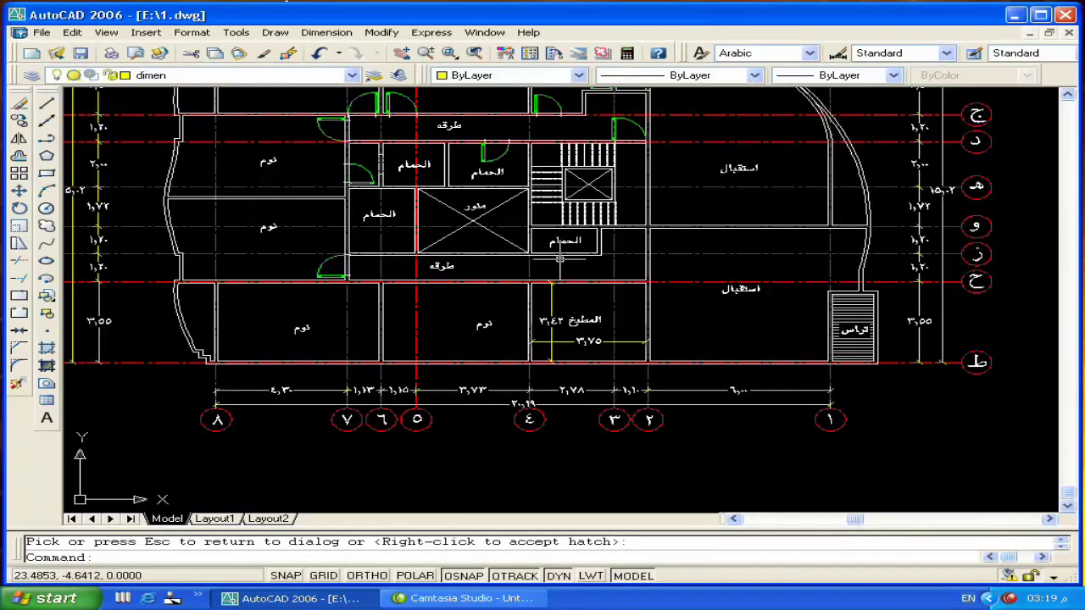
pyautogui.moveTo(560, 259); pyautogui.dragTo(551, 342, button='middle')
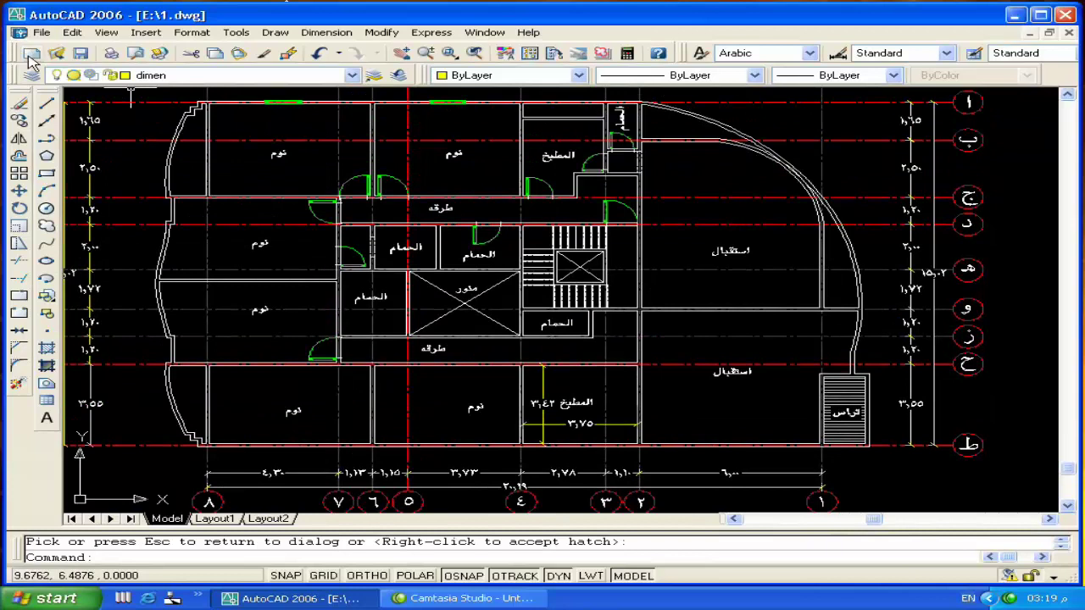
pyautogui.click(80, 54)
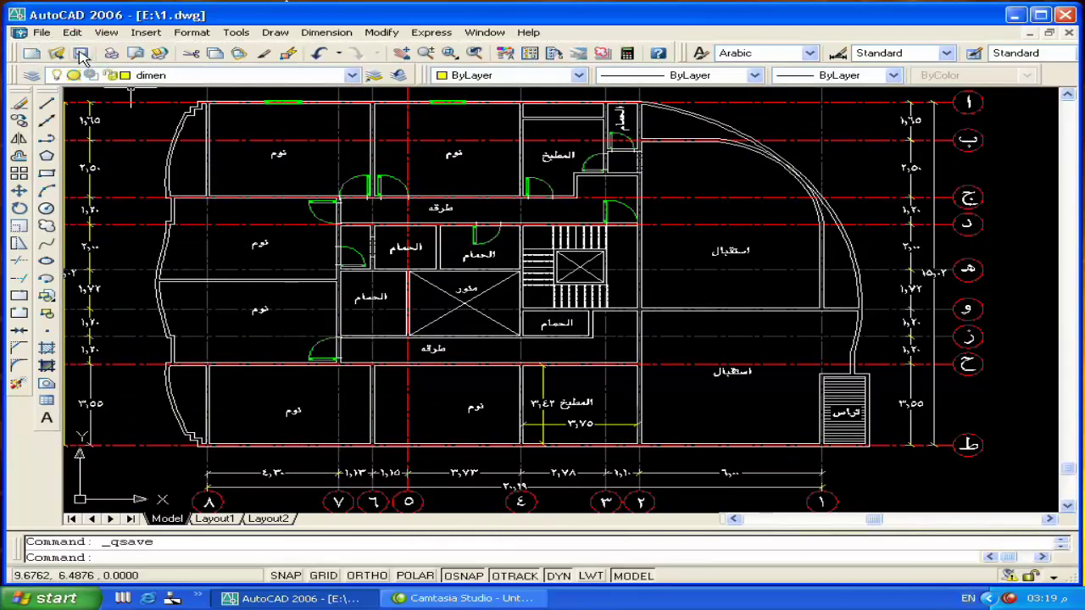
# Start opening a drawing and browse the GAMES (E:) drive in Select File
pyautogui.click(44, 33)
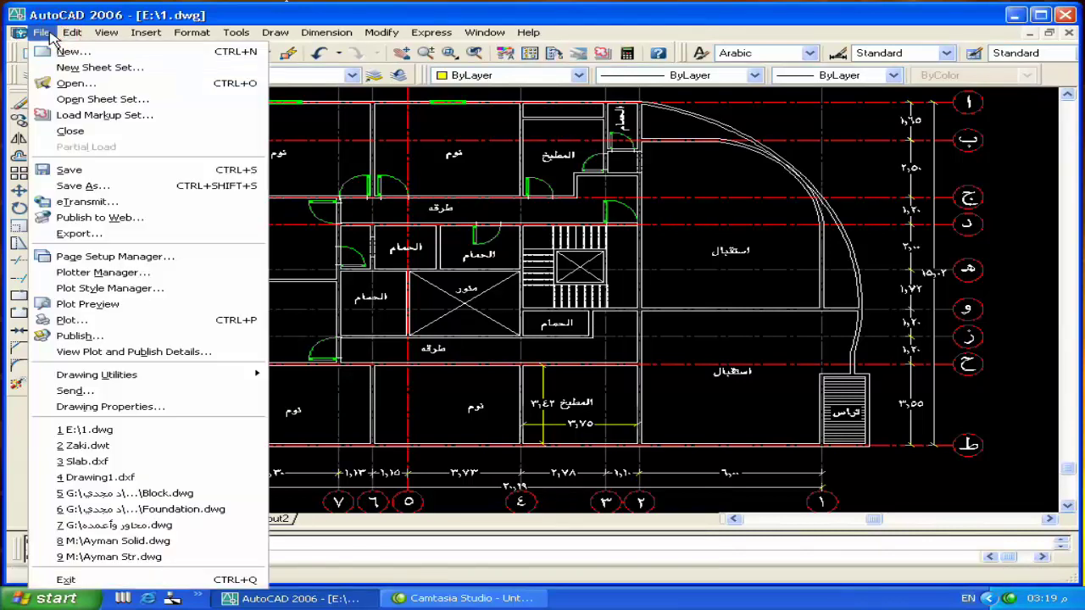
pyautogui.click(76, 84)
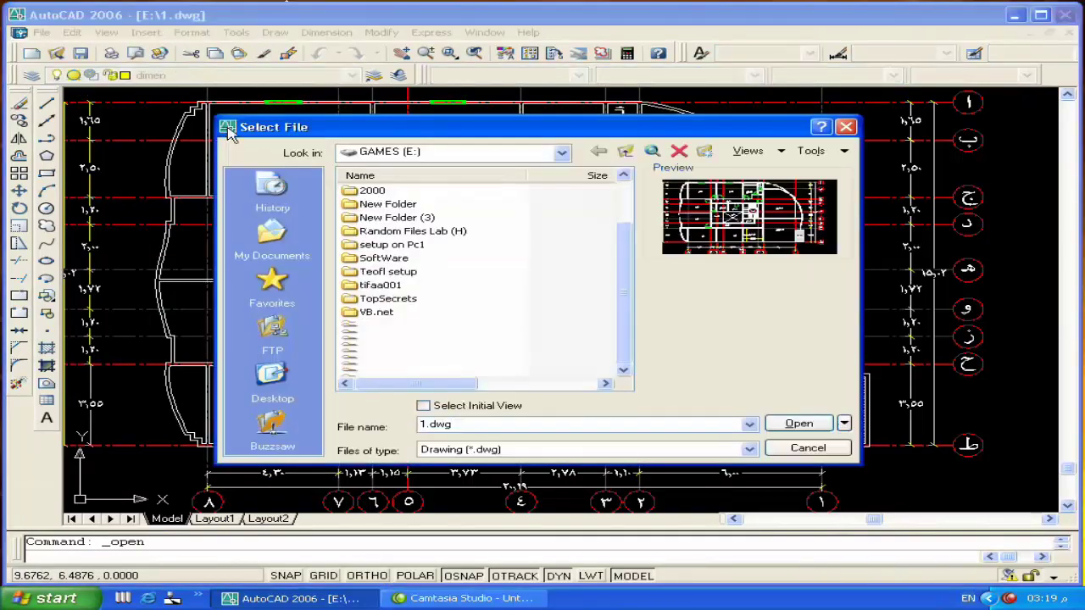
pyautogui.click(561, 152)
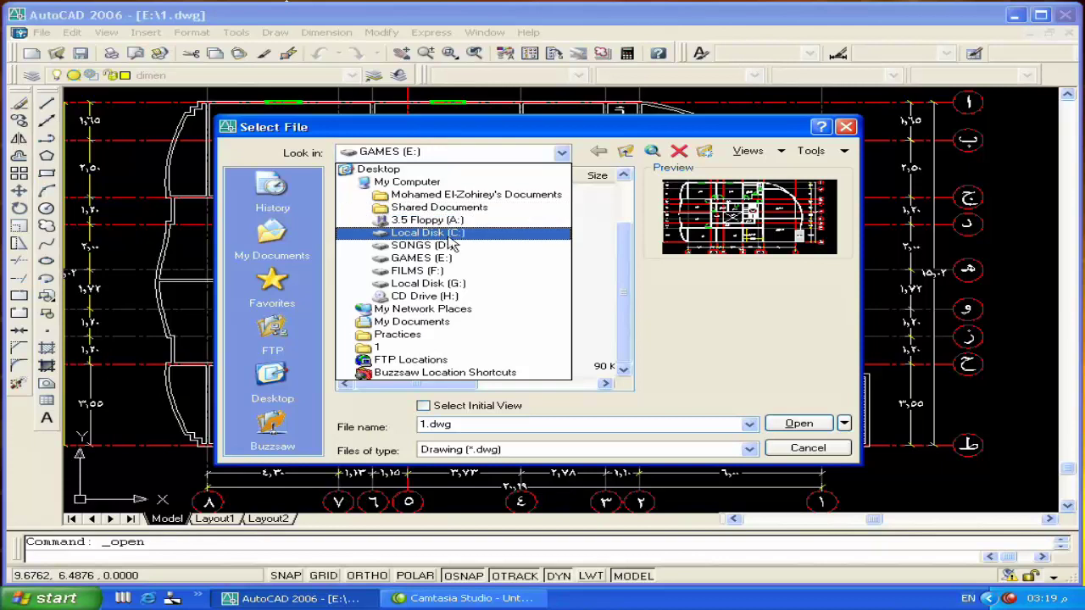
pyautogui.click(447, 258)
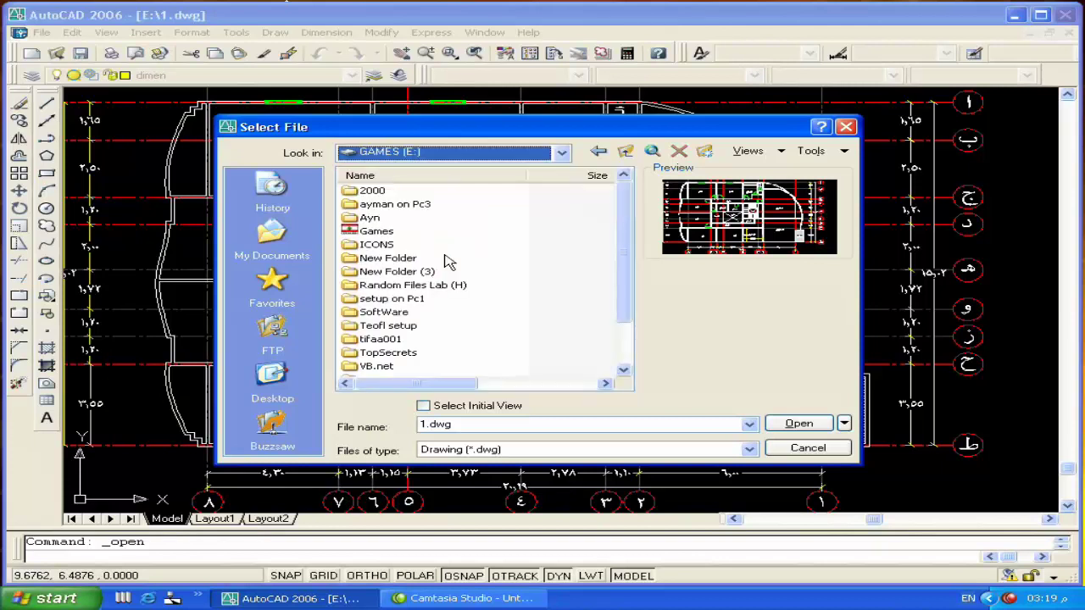
pyautogui.doubleClick(383, 259)
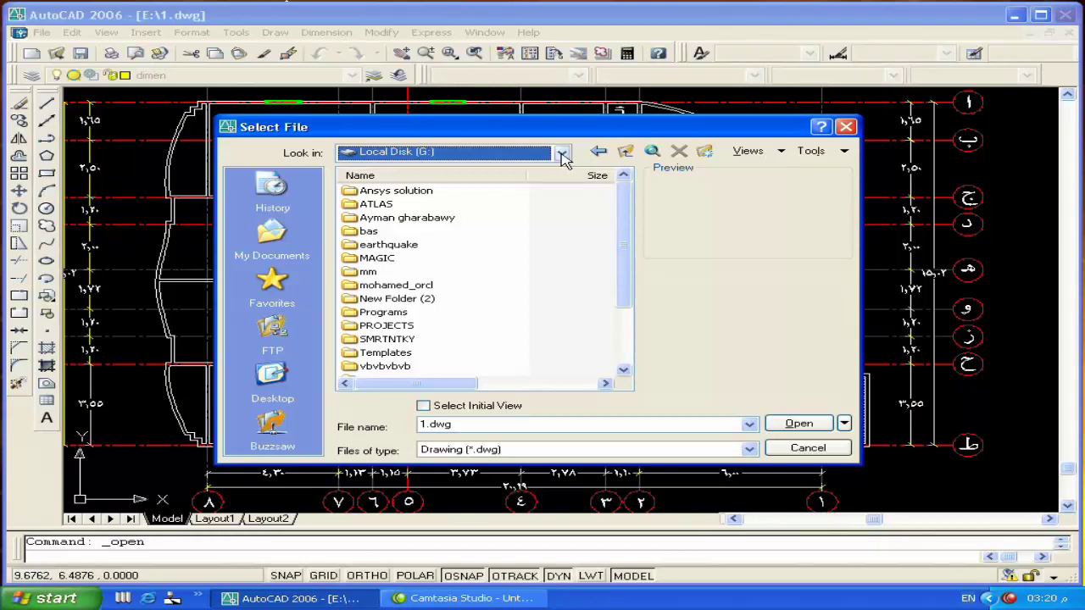
pyautogui.click(562, 154)
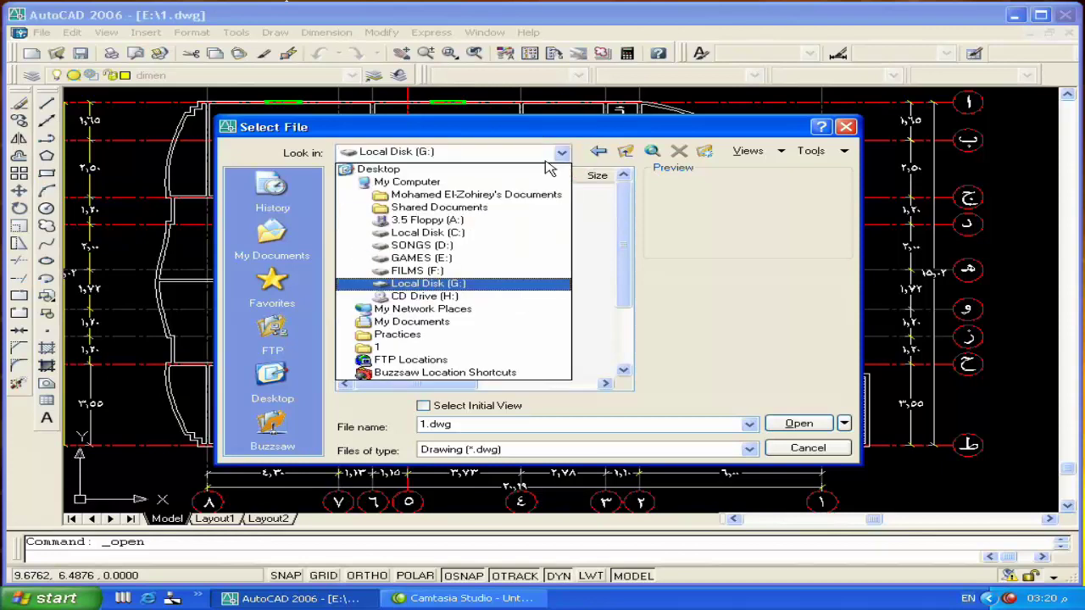
pyautogui.click(436, 259)
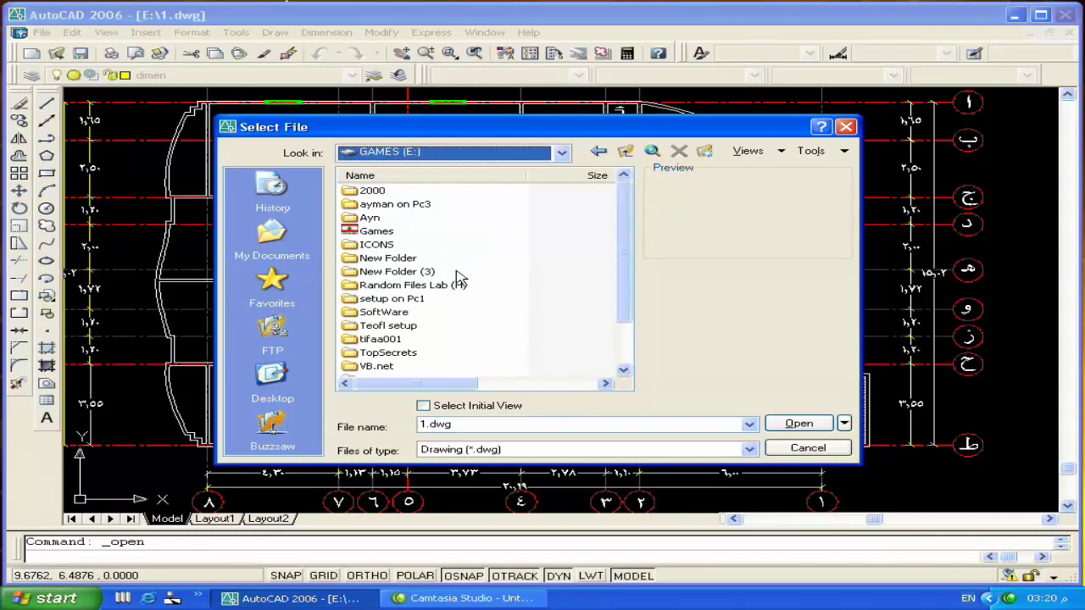
pyautogui.click(536, 334)
pyautogui.scroll(-1, 536, 334)
pyautogui.scroll(-1, 535, 334)
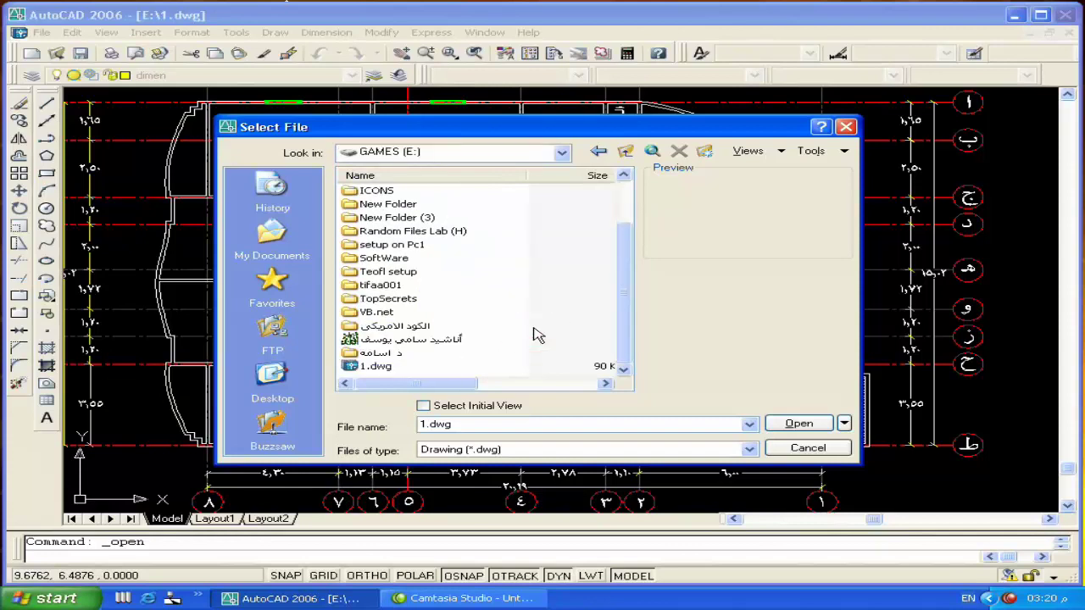
pyautogui.scroll(1, 536, 334)
pyautogui.scroll(1, 536, 334)
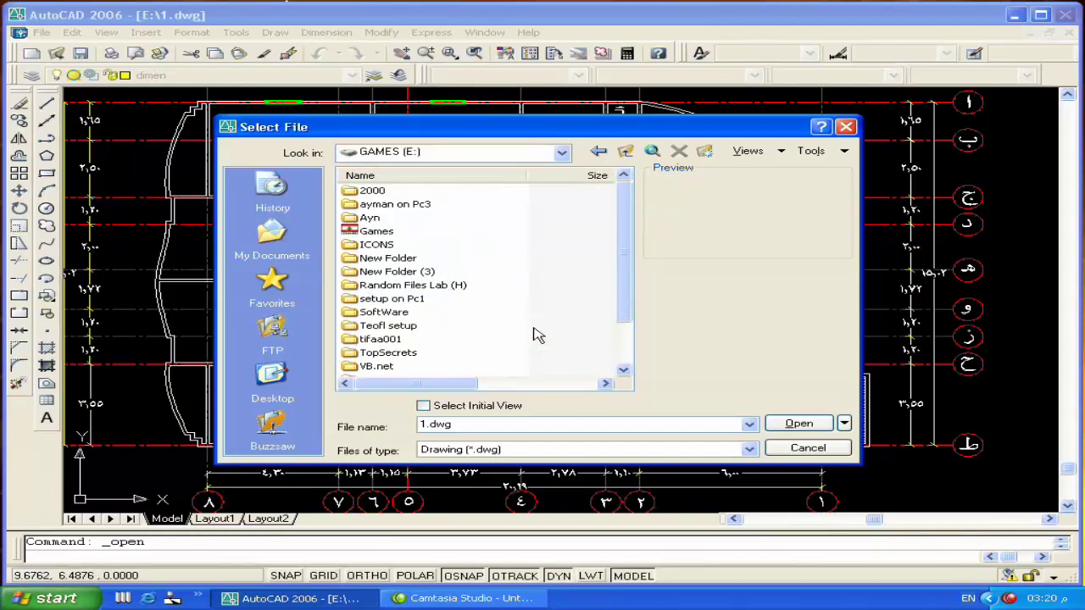
pyautogui.click(603, 154)
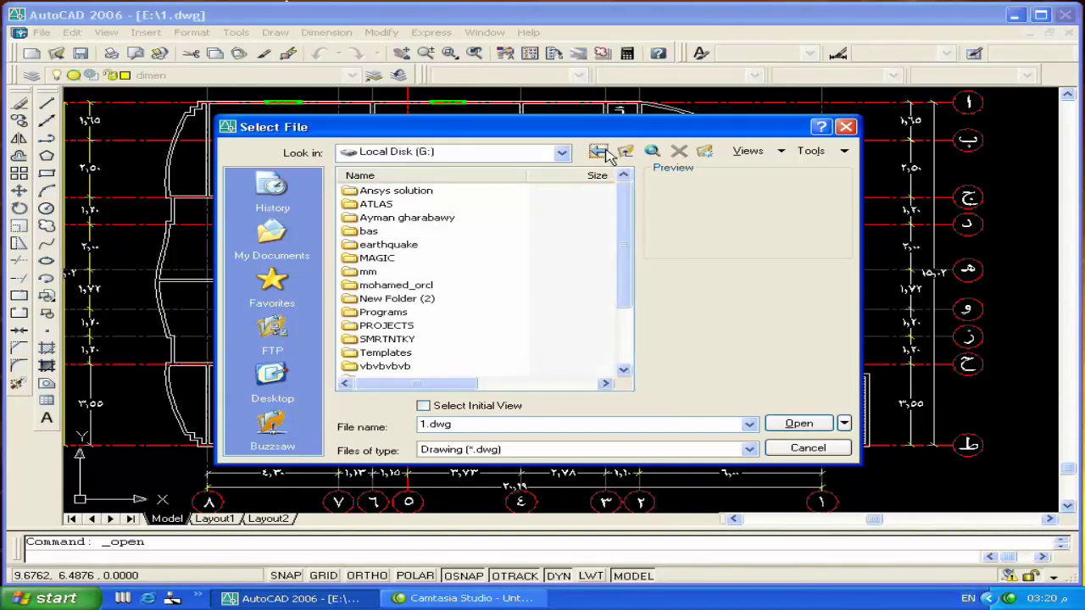
# Navigate to the FILMS (F:) drive's Auto2006 > Sample folder
pyautogui.click(562, 153)
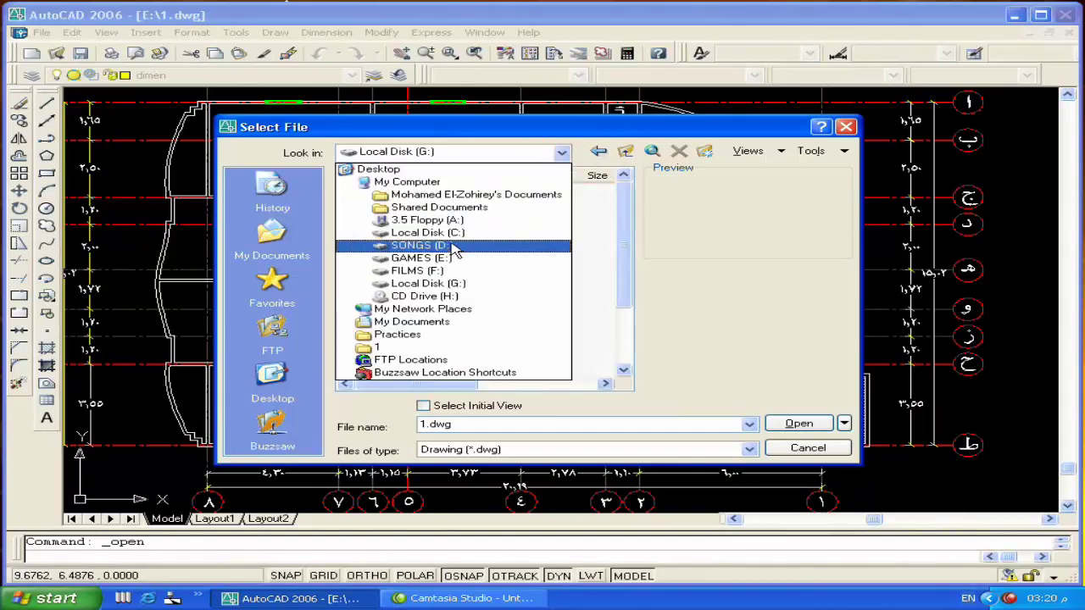
pyautogui.click(415, 271)
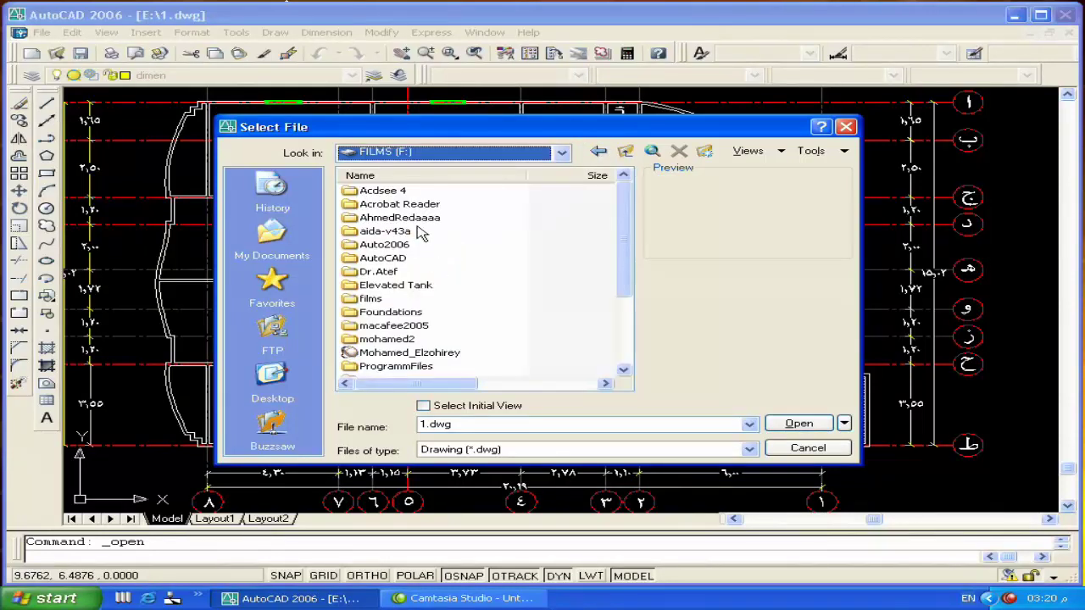
pyautogui.doubleClick(400, 245)
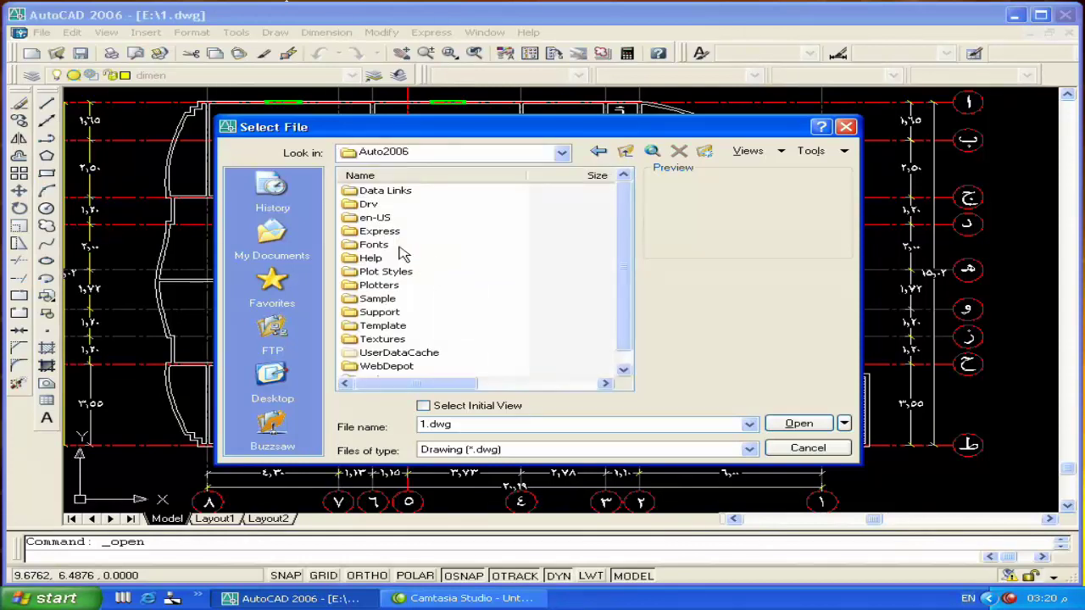
pyautogui.doubleClick(378, 300)
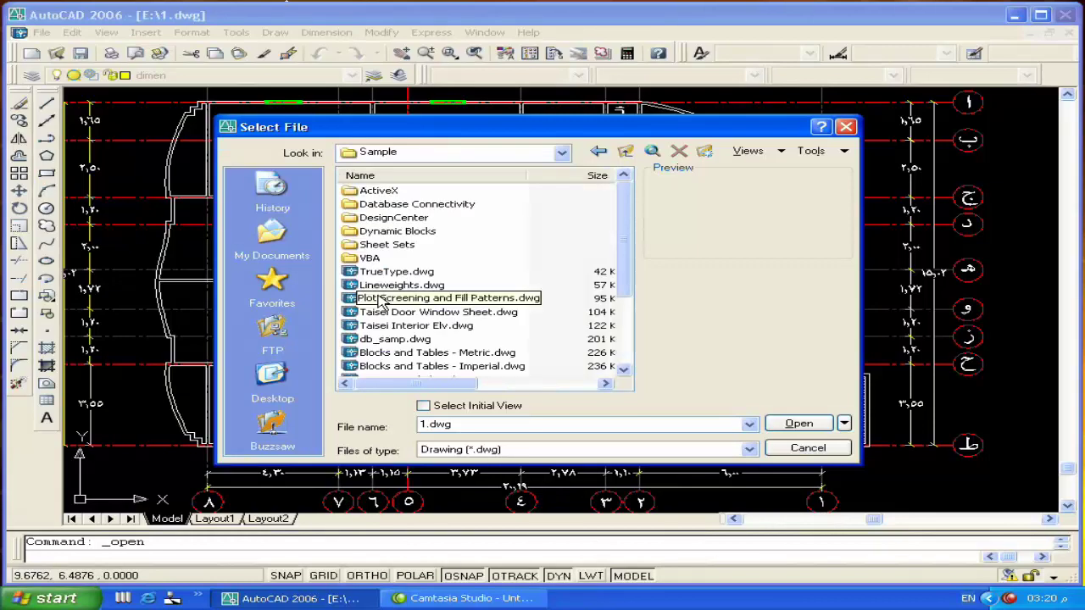
# Preview several sample drawings, then open Blocks and Tables - Metric.dwg
pyautogui.click(380, 272)
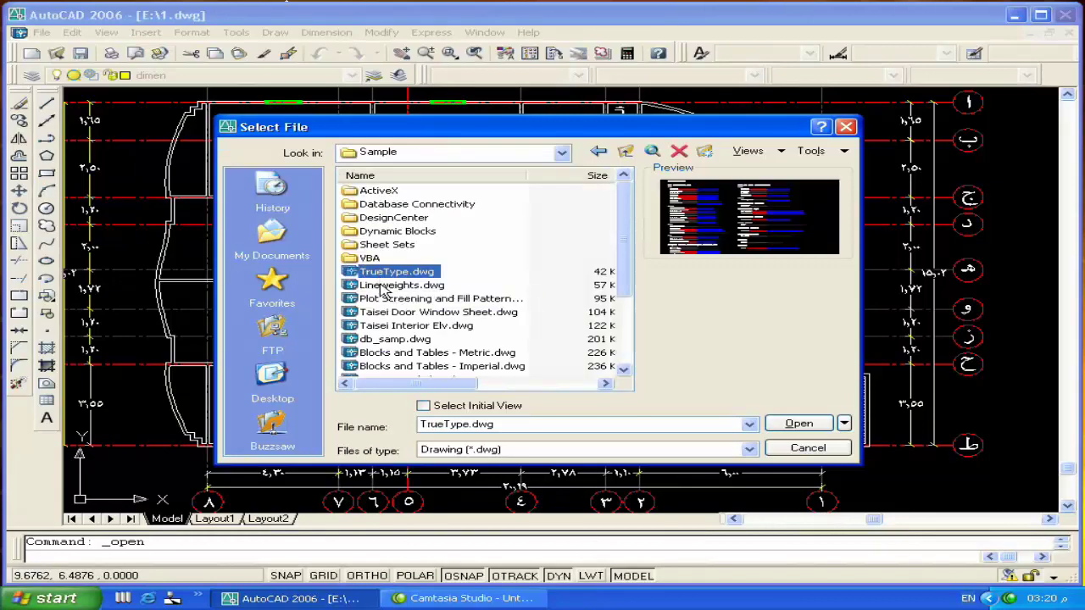
pyautogui.click(383, 287)
pyautogui.click(386, 300)
pyautogui.click(390, 314)
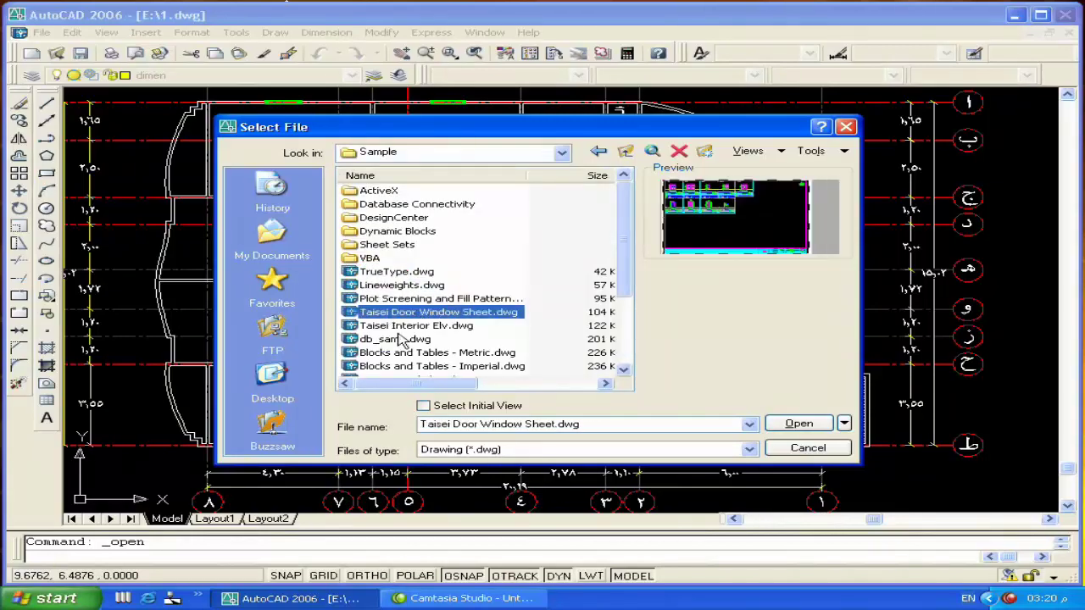
pyautogui.click(399, 339)
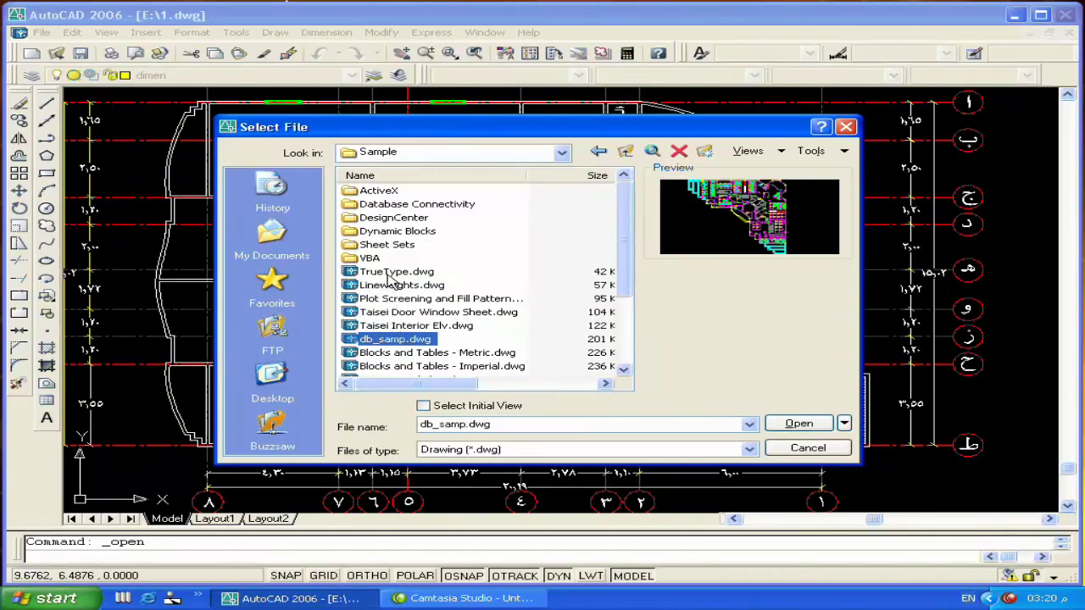
pyautogui.scroll(-1, 489, 241)
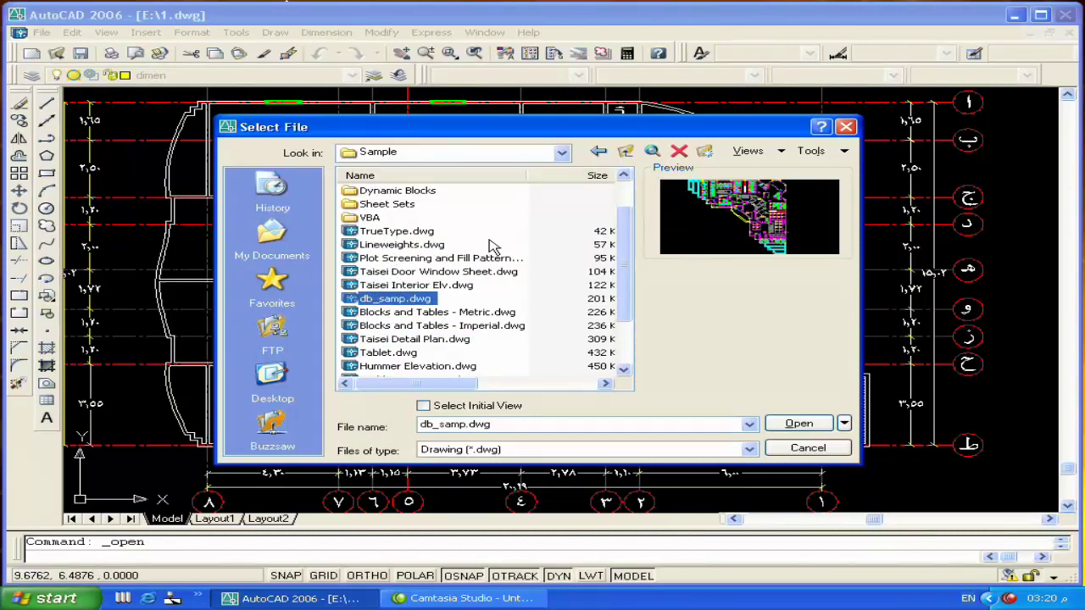
pyautogui.click(432, 326)
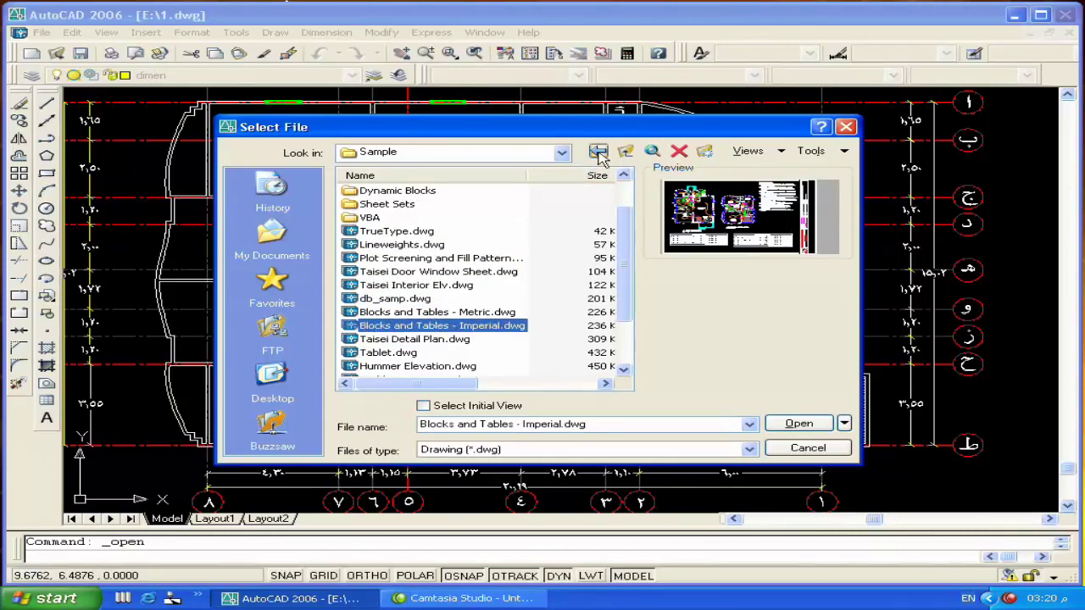
pyautogui.click(416, 312)
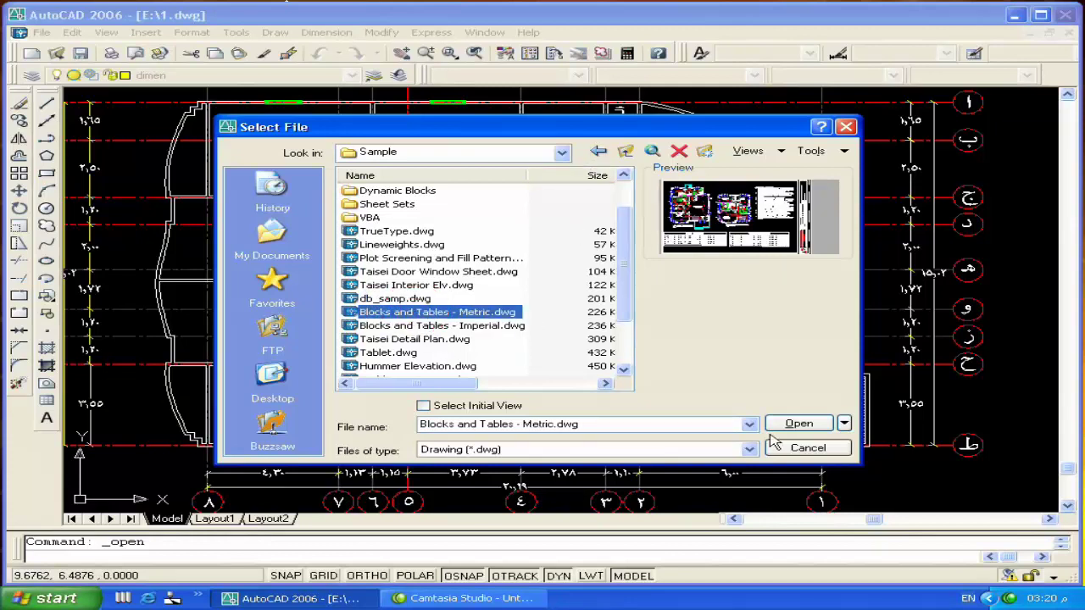
pyautogui.click(798, 423)
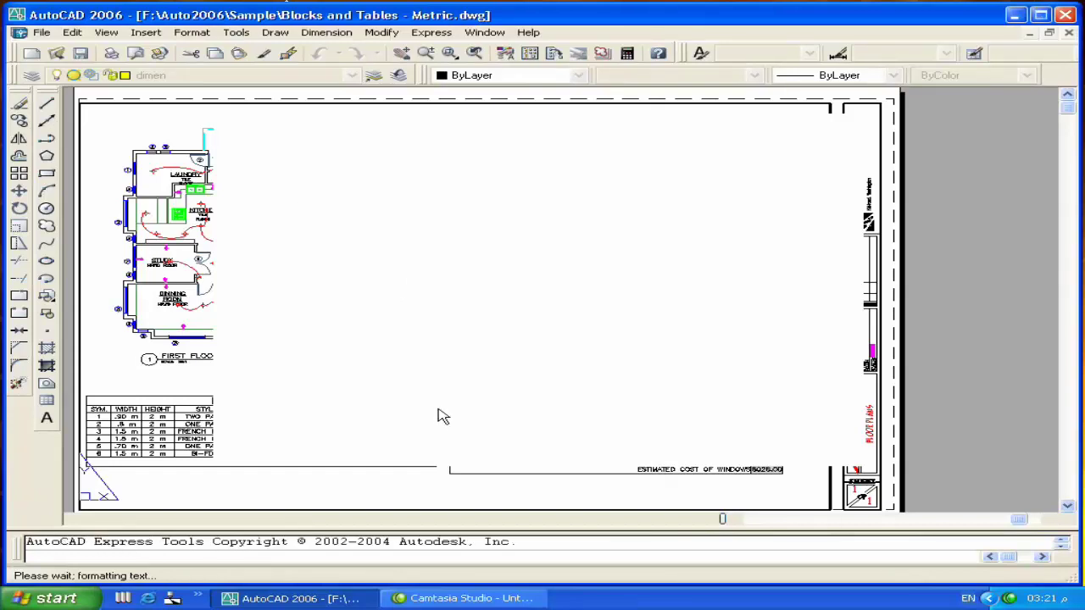
# In Model space, zoom to the upper bathroom and select the tub, toilet, sink counter and round sink
pyautogui.click(170, 519)
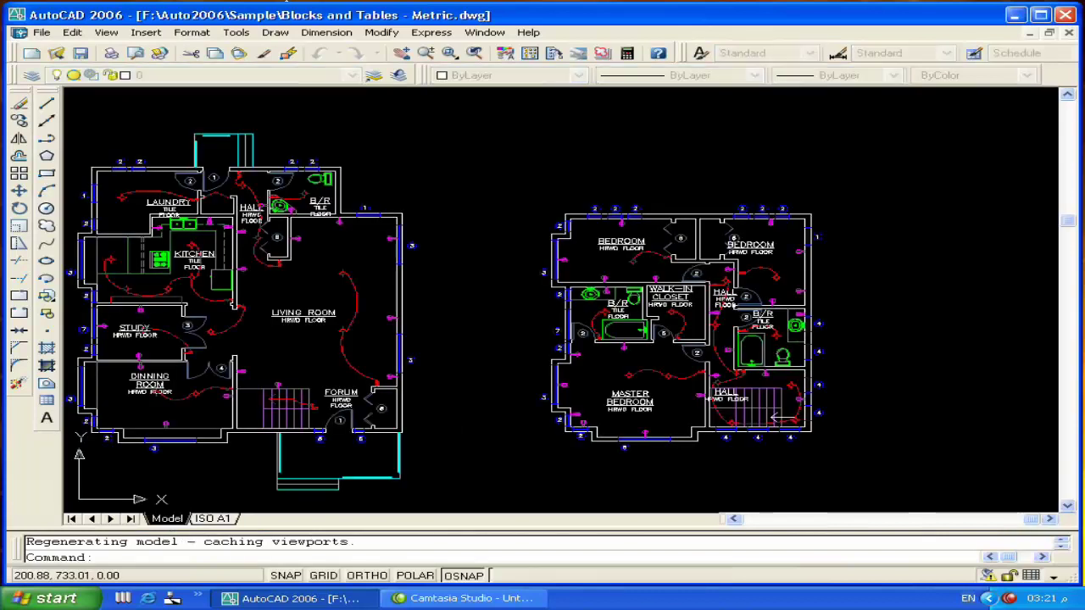
pyautogui.scroll(3, 689, 330)
pyautogui.moveTo(839, 373); pyautogui.dragTo(723, 347, button='middle')
pyautogui.scroll(3, 729, 339)
pyautogui.click(691, 345)
pyautogui.click(642, 375)
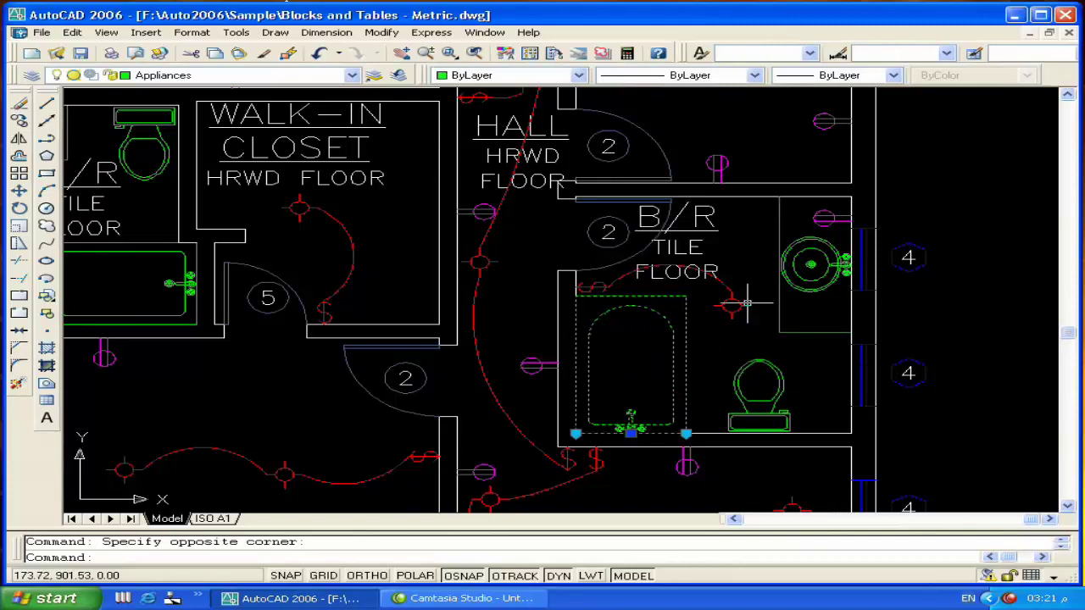
pyautogui.click(758, 386)
pyautogui.click(806, 316)
pyautogui.click(763, 349)
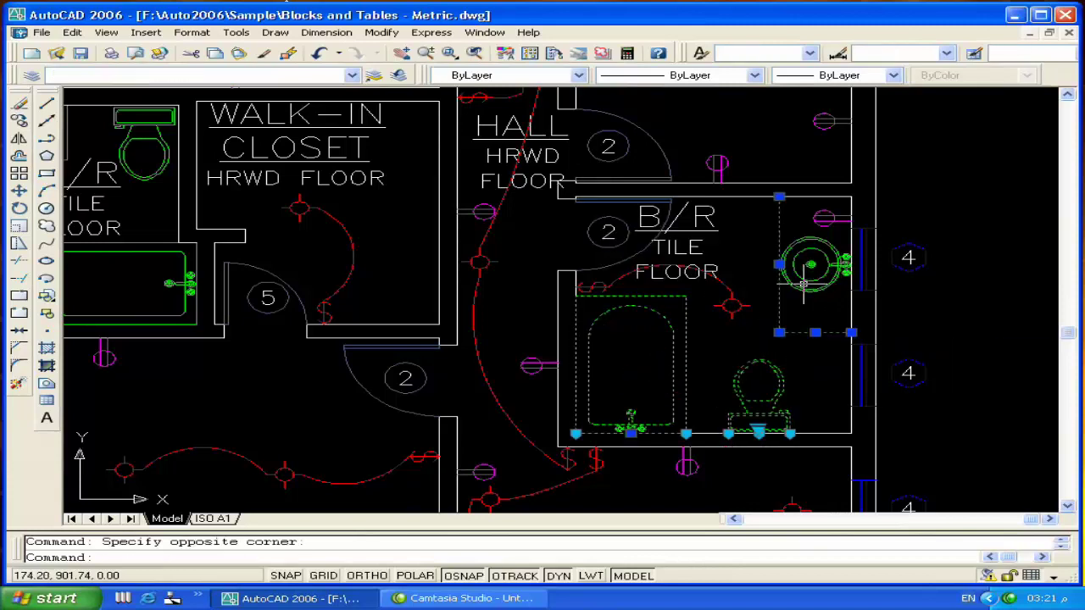
pyautogui.click(803, 283)
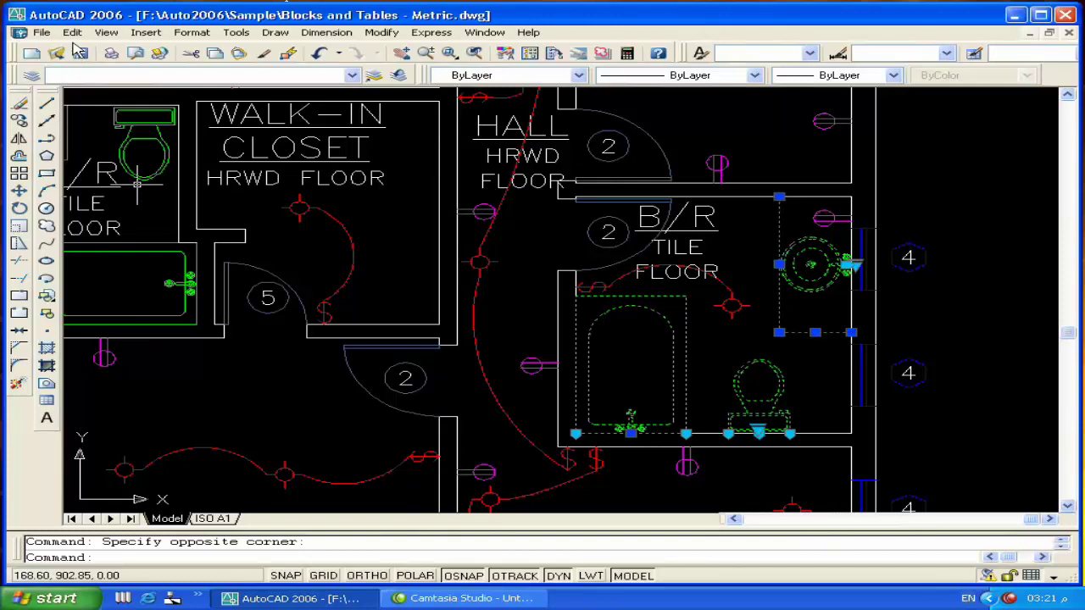
# Copy the five selected bathroom fixtures to the clipboard
pyautogui.click(72, 32)
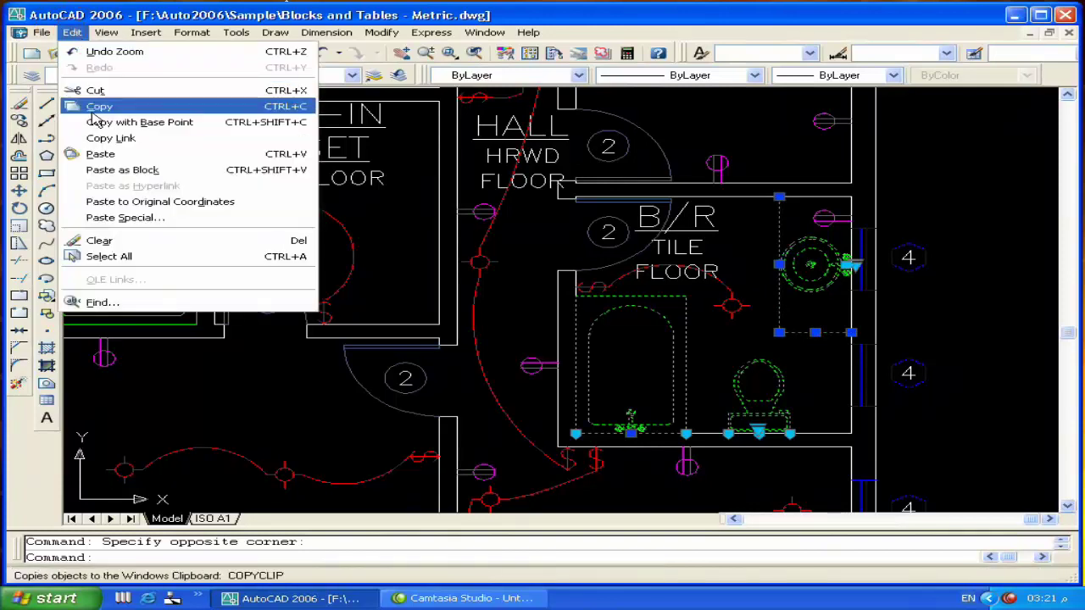
pyautogui.click(97, 107)
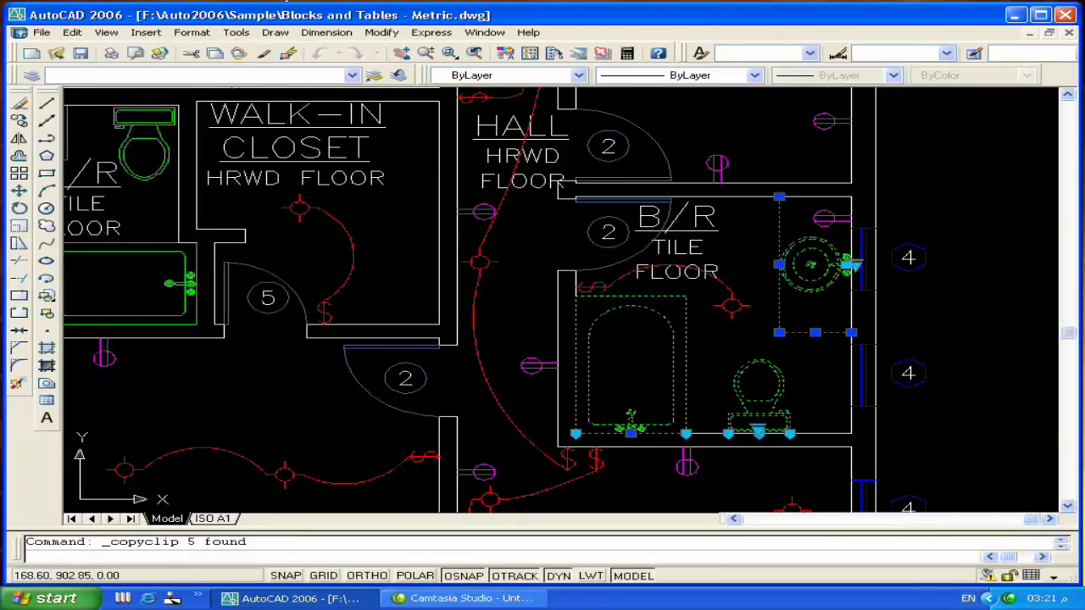
pyautogui.click(483, 33)
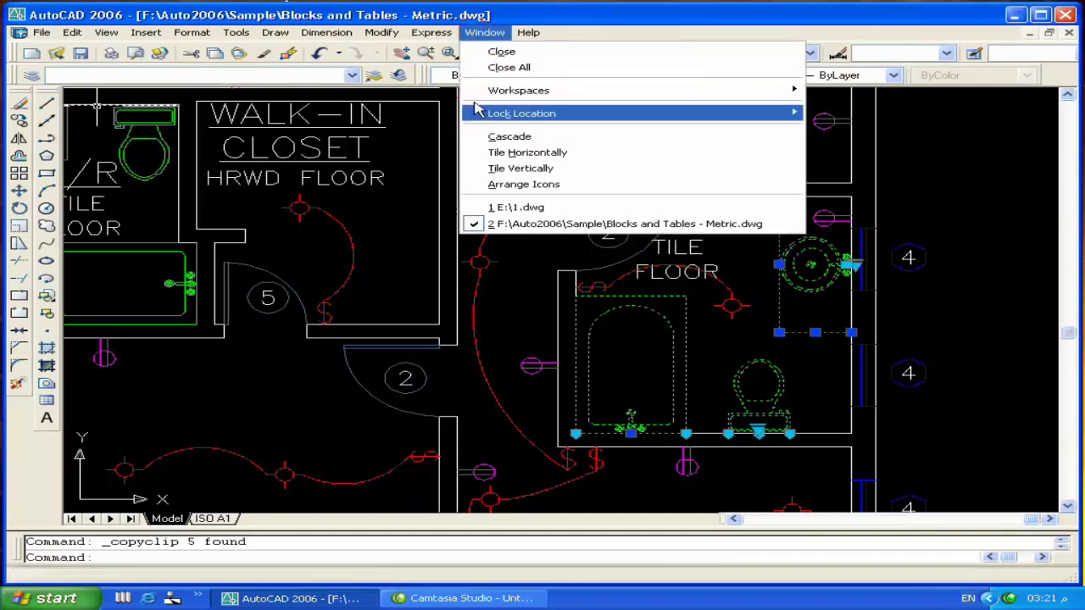
# Switch to 1.dwg and paste the bathroom fixtures at an insertion point
pyautogui.click(513, 208)
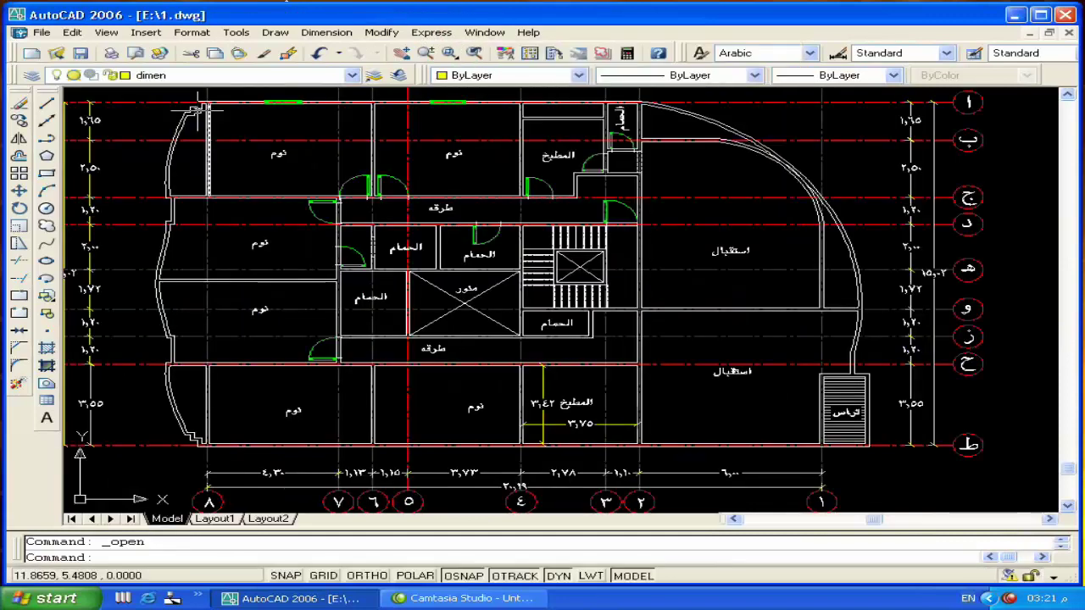
pyautogui.click(74, 34)
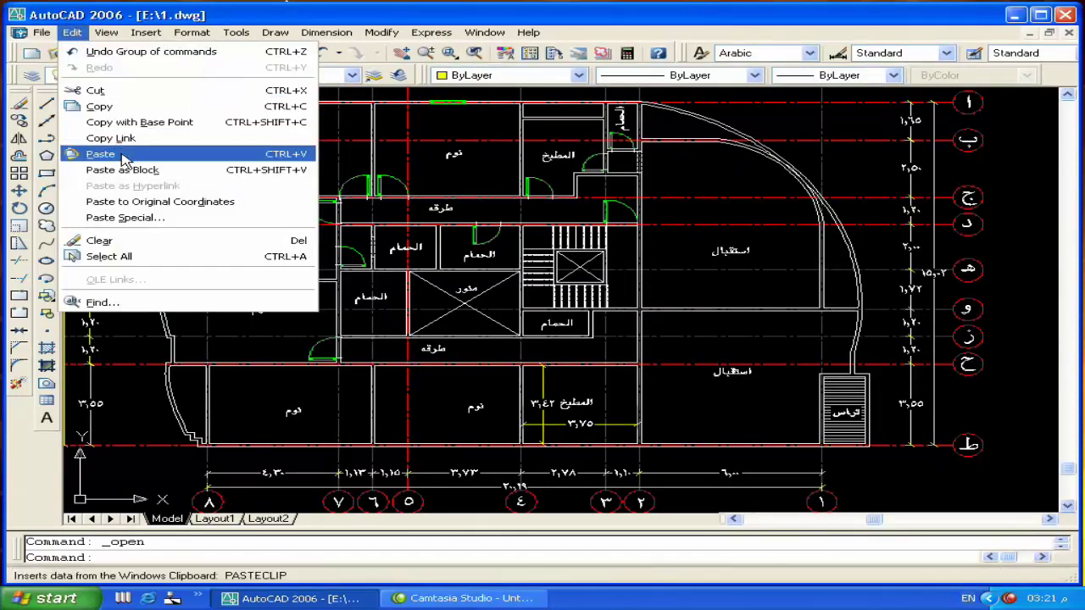
pyautogui.click(106, 153)
pyautogui.scroll(-6, 407, 252)
pyautogui.scroll(-1, 525, 250)
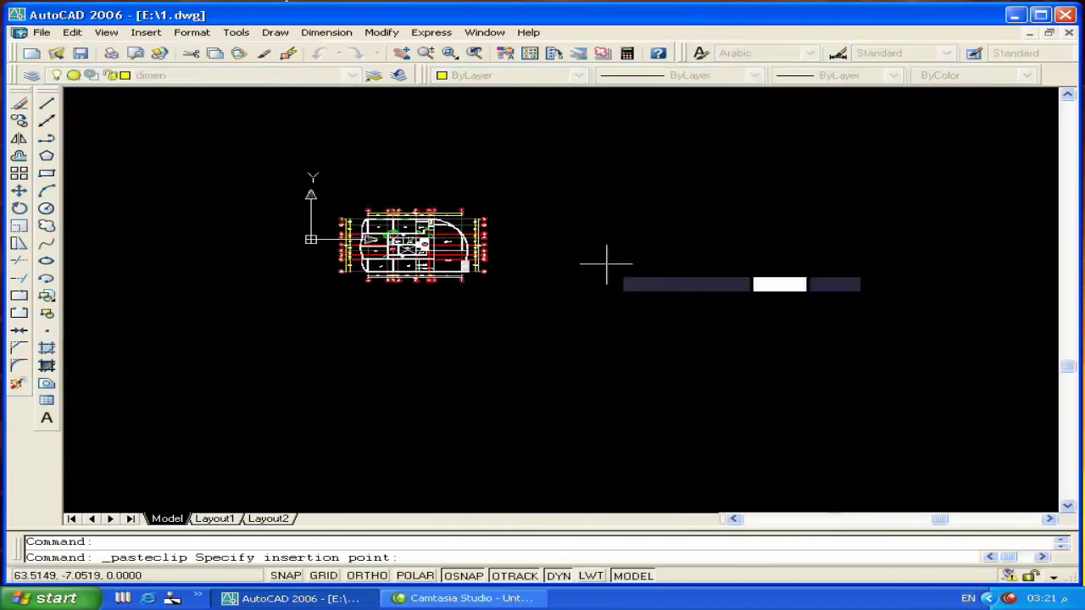
pyautogui.scroll(5, 517, 250)
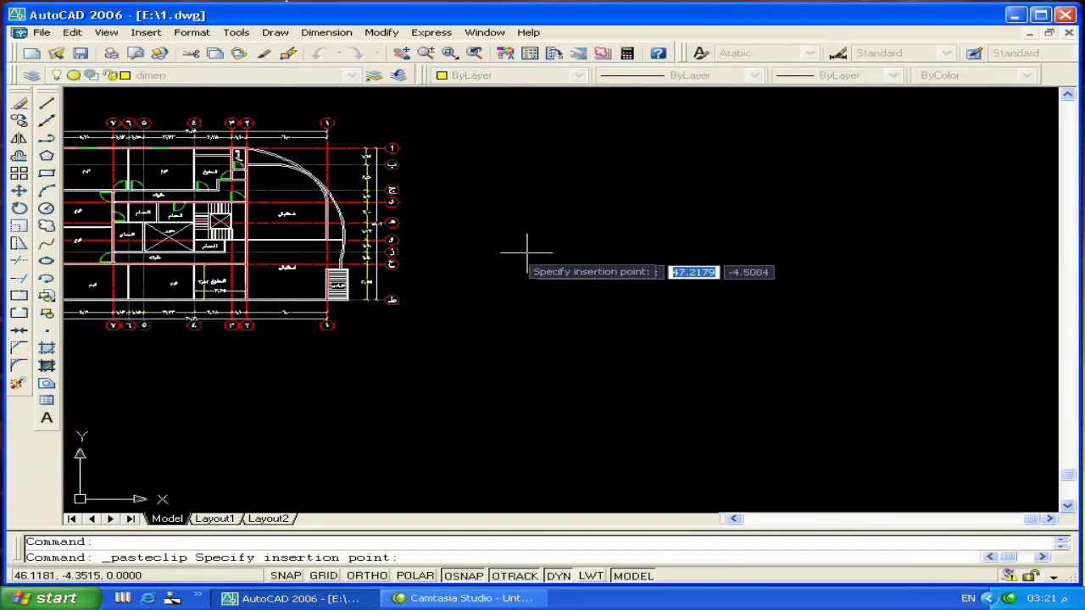
pyautogui.click(480, 244)
# Zoom to show the whole drawing with Zoom All
pyautogui.scroll(-5, 467, 251)
pyautogui.scroll(1, 474, 263)
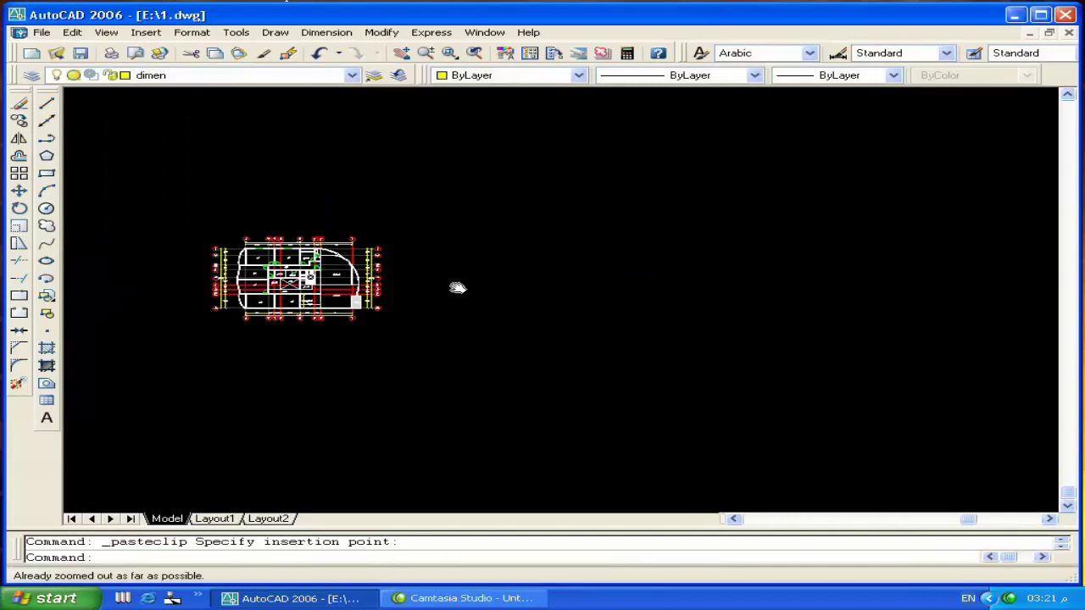
pyautogui.write('z')
pyautogui.press('Return')
pyautogui.write('a')
pyautogui.press('Return')
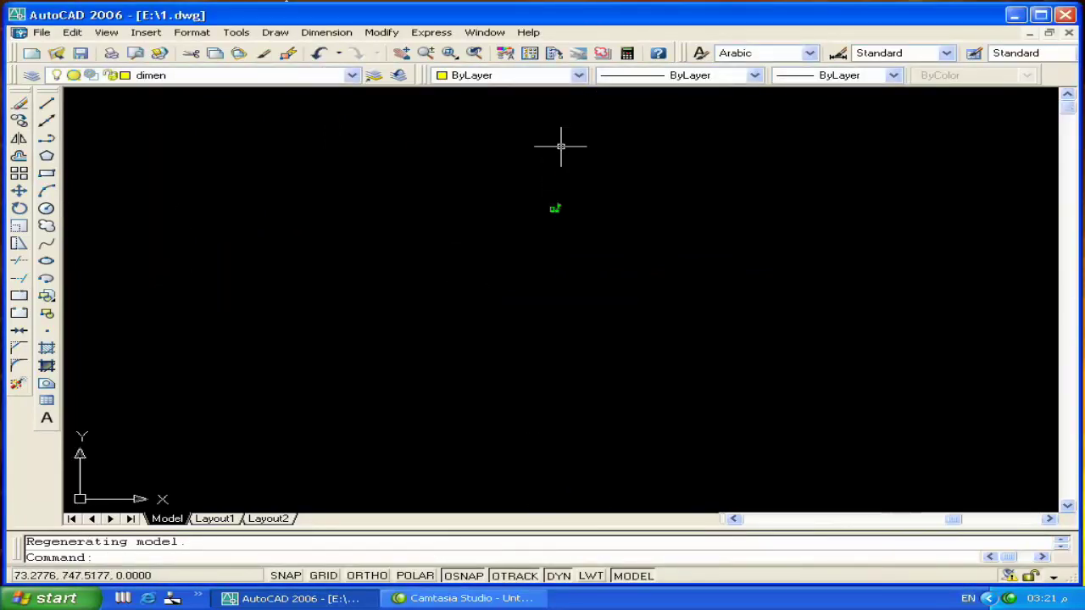
pyautogui.scroll(3, 559, 199)
# Window-select the pasted fixtures and start moving them from a base point
pyautogui.click(542, 217)
pyautogui.click(456, 277)
pyautogui.write('m')
pyautogui.press('Return')
pyautogui.click(494, 242)
pyautogui.scroll(-3, 424, 225)
pyautogui.moveTo(453, 268); pyautogui.dragTo(407, 302, button='middle')
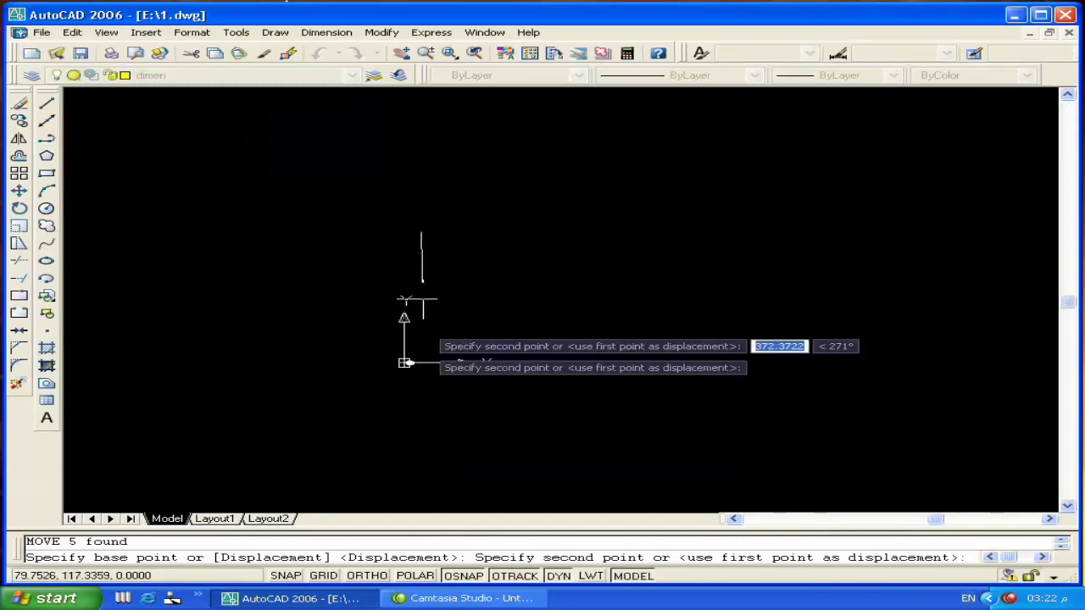
pyautogui.scroll(2, 423, 356)
pyautogui.scroll(2, 399, 350)
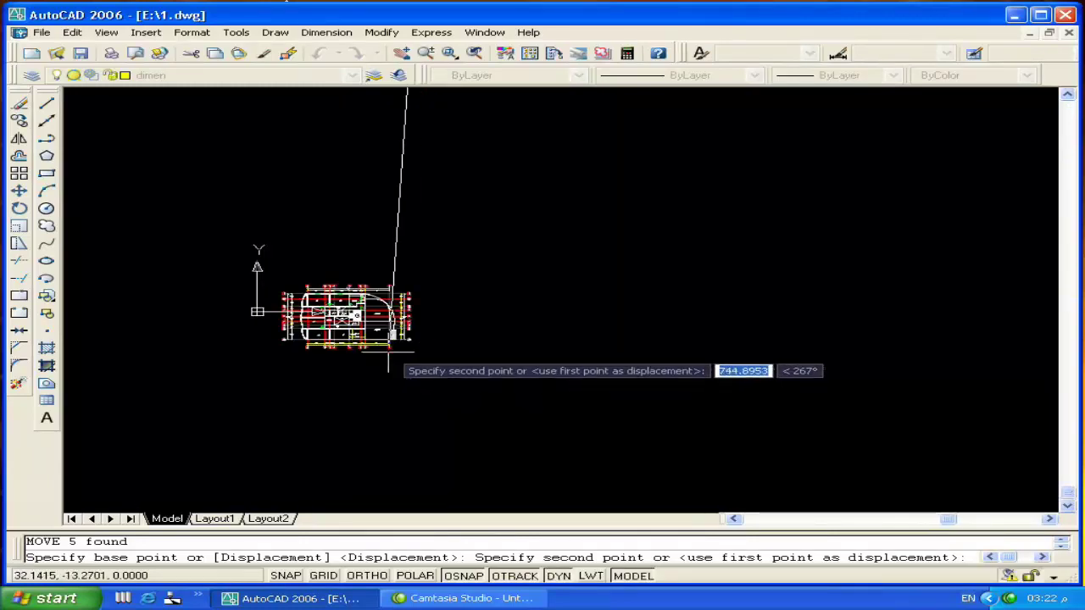
pyautogui.scroll(3, 445, 298)
pyautogui.scroll(2, 453, 283)
# Drop the pasted fixtures just right of the floor plan
pyautogui.click(475, 288)
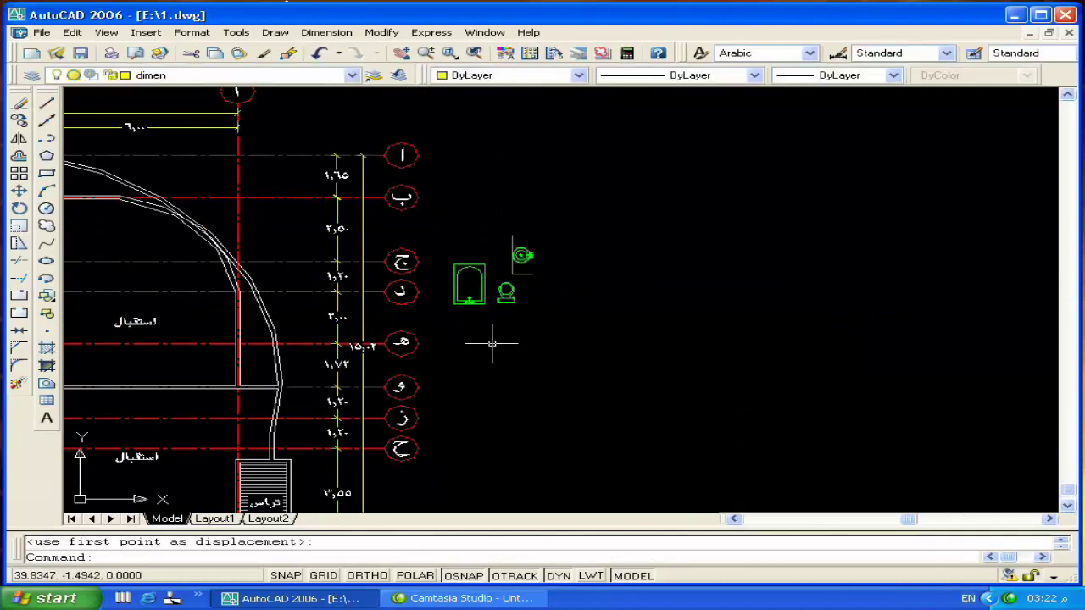
pyautogui.scroll(2, 491, 283)
pyautogui.scroll(-1, 477, 285)
pyautogui.moveTo(475, 286); pyautogui.dragTo(716, 292, button='middle')
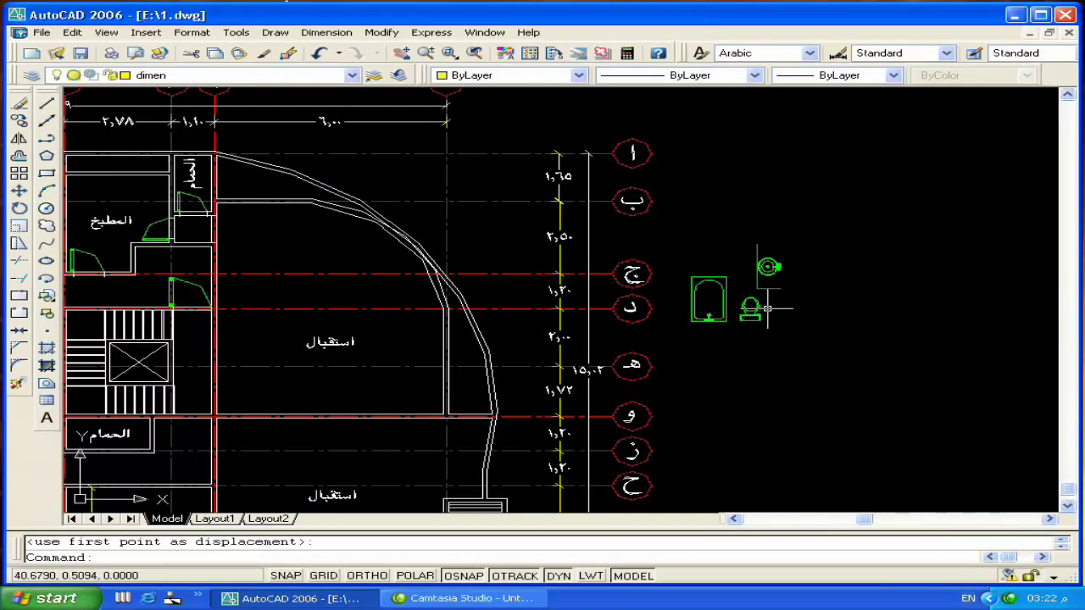
pyautogui.scroll(-2, 753, 308)
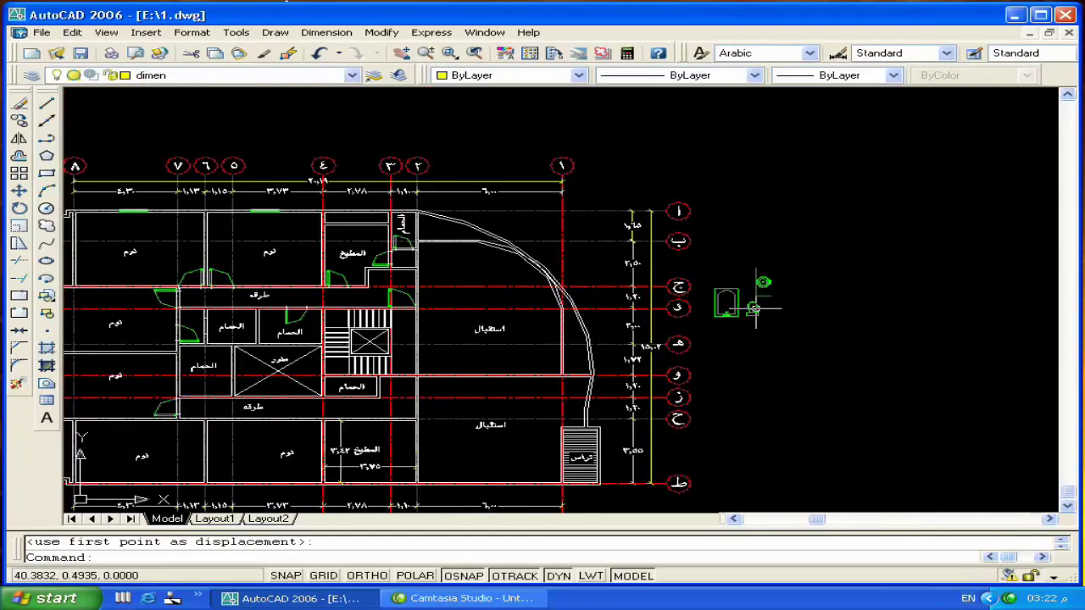
# Move the bathtub fixture into the bathroom labelled الحمام
pyautogui.write('m')
pyautogui.press('Return')
pyautogui.moveTo(743, 286); pyautogui.dragTo(712, 319)
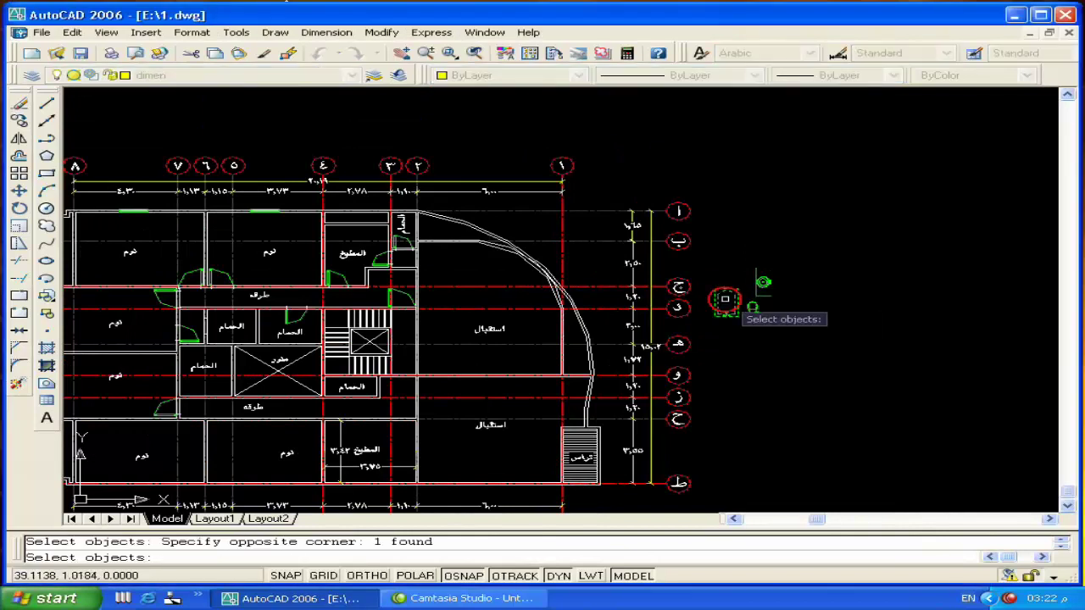
pyautogui.press('Return')
pyautogui.scroll(4, 717, 315)
pyautogui.click(704, 314)
pyautogui.scroll(-3, 716, 305)
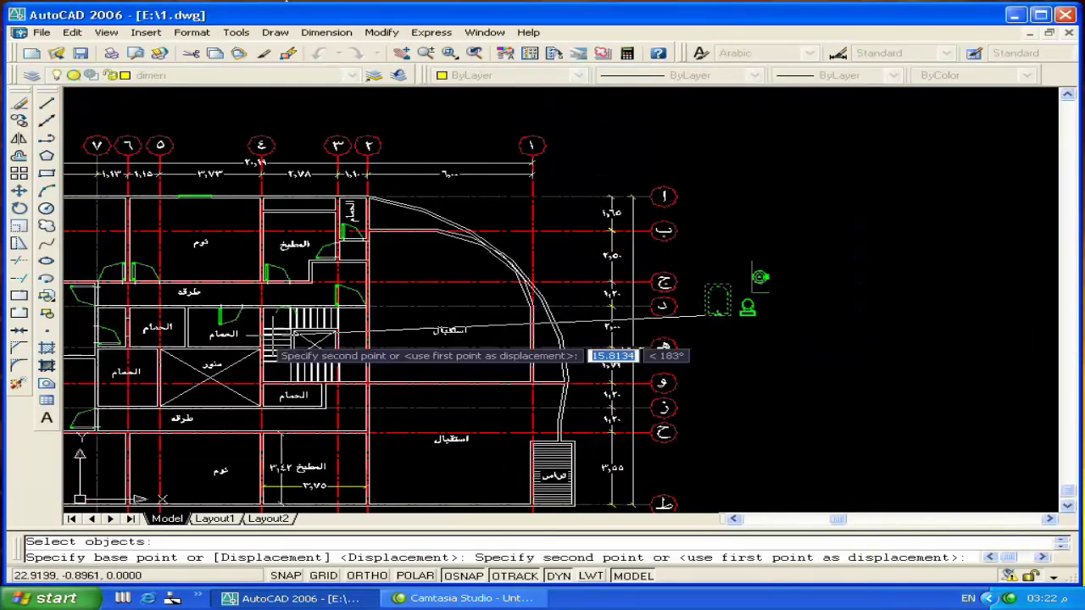
pyautogui.scroll(2, 266, 339)
pyautogui.scroll(2, 237, 329)
pyautogui.scroll(3, 237, 329)
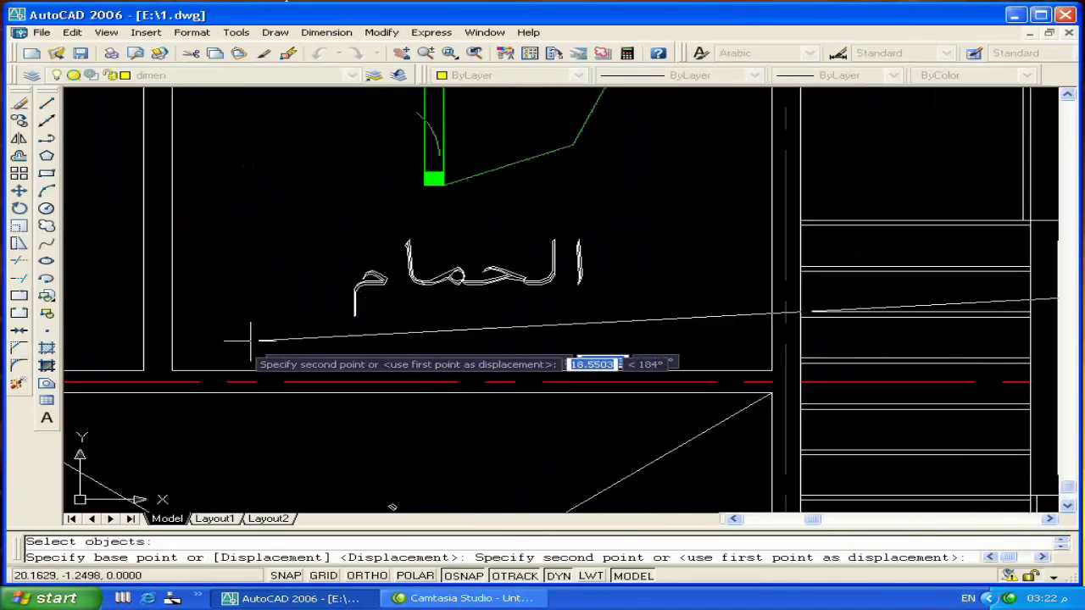
pyautogui.click(174, 363)
pyautogui.scroll(-3, 280, 280)
pyautogui.scroll(1, 375, 279)
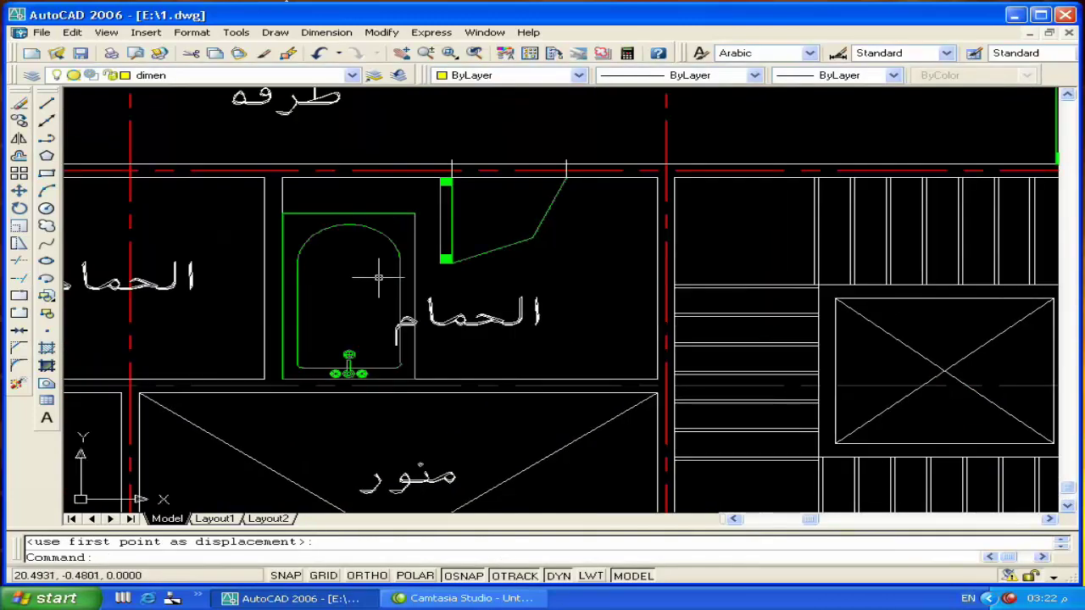
pyautogui.scroll(1, 370, 315)
# Try stretching the bathtub upward with a crossing window
pyautogui.write('s')
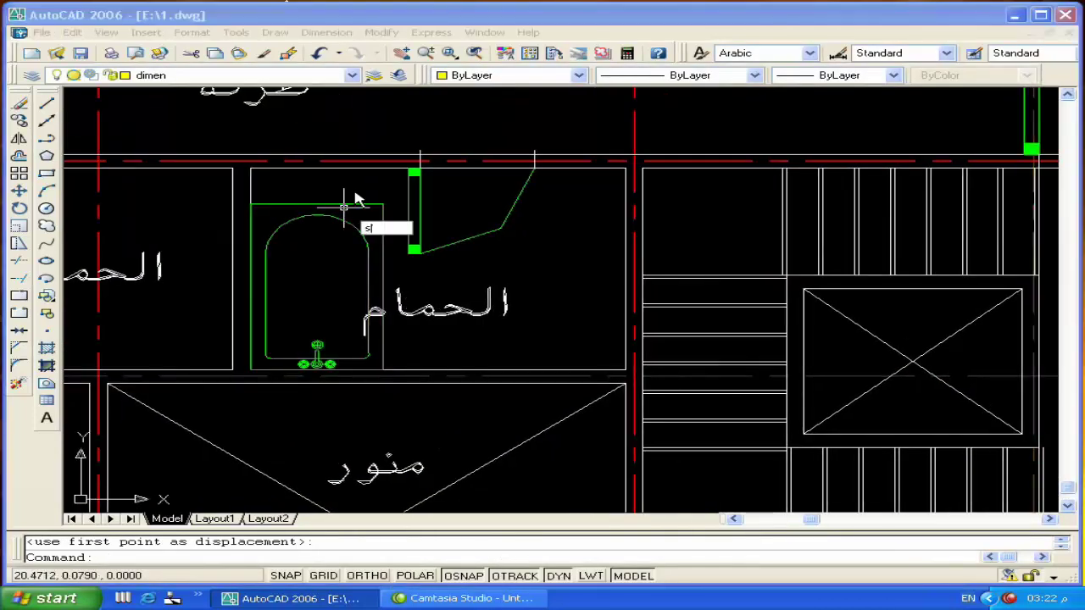
pyautogui.press('Return')
pyautogui.click(393, 195)
pyautogui.click(217, 236)
pyautogui.press('Return')
pyautogui.click(382, 203)
pyautogui.click(382, 166)
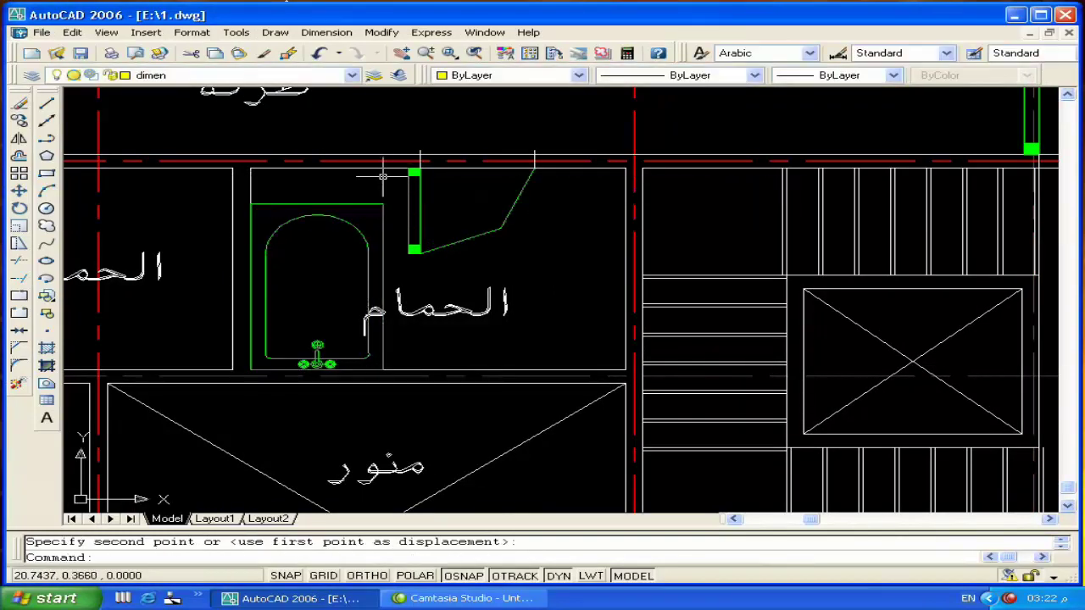
# Explode the bathtub block into separate lines
pyautogui.click(366, 203)
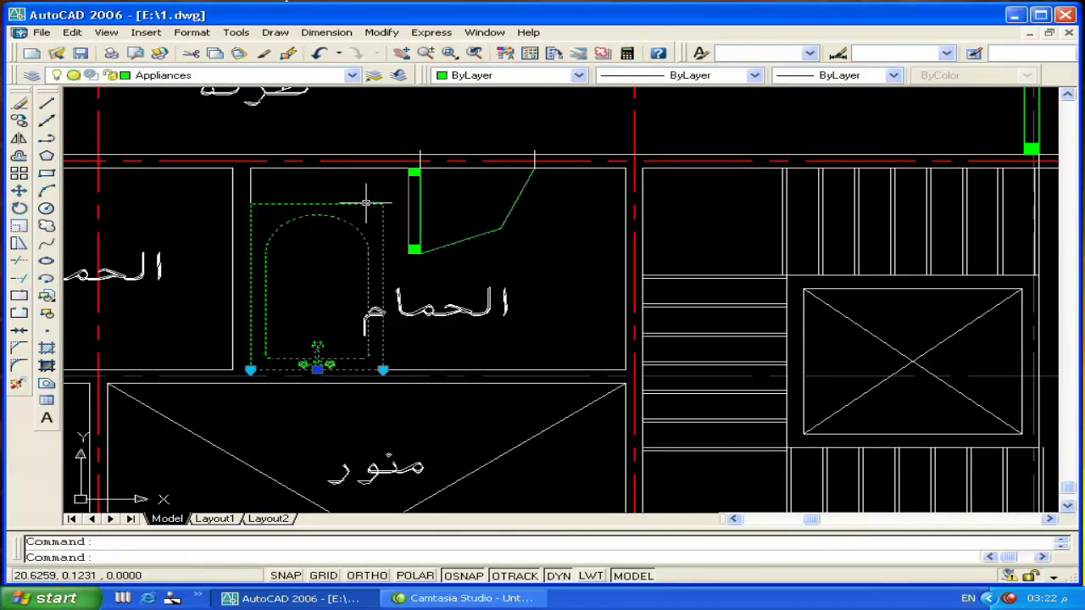
pyautogui.press('Escape')
pyautogui.click(286, 212)
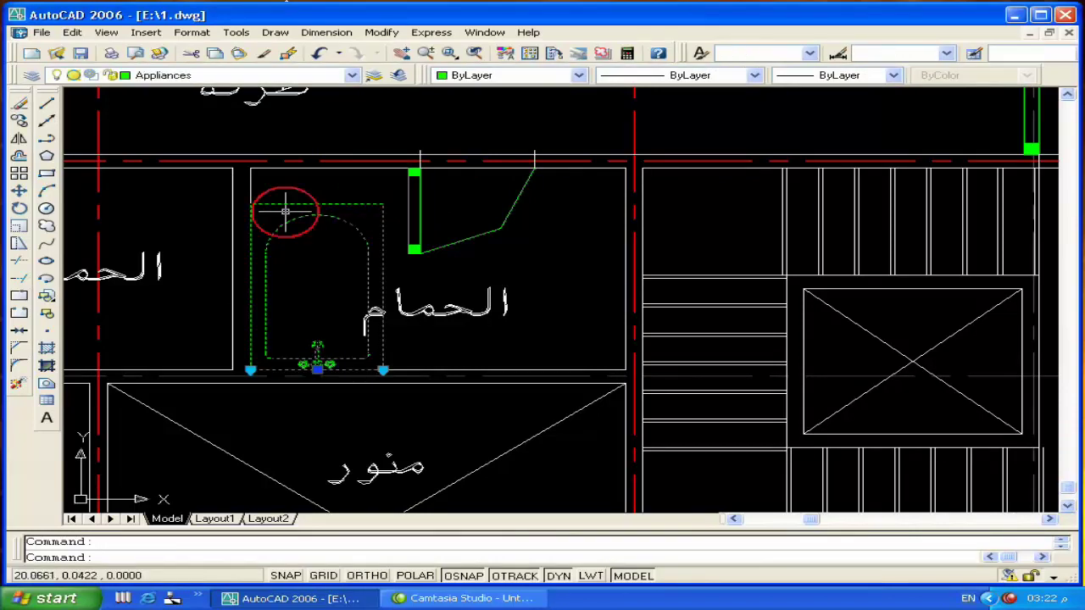
pyautogui.click(19, 384)
# Stretch the exploded bathtub's top edge up to the wall, then zoom out
pyautogui.write('s')
pyautogui.press('Return')
pyautogui.click(377, 200)
pyautogui.click(213, 256)
pyautogui.press('Return')
pyautogui.click(377, 178)
pyautogui.click(383, 176)
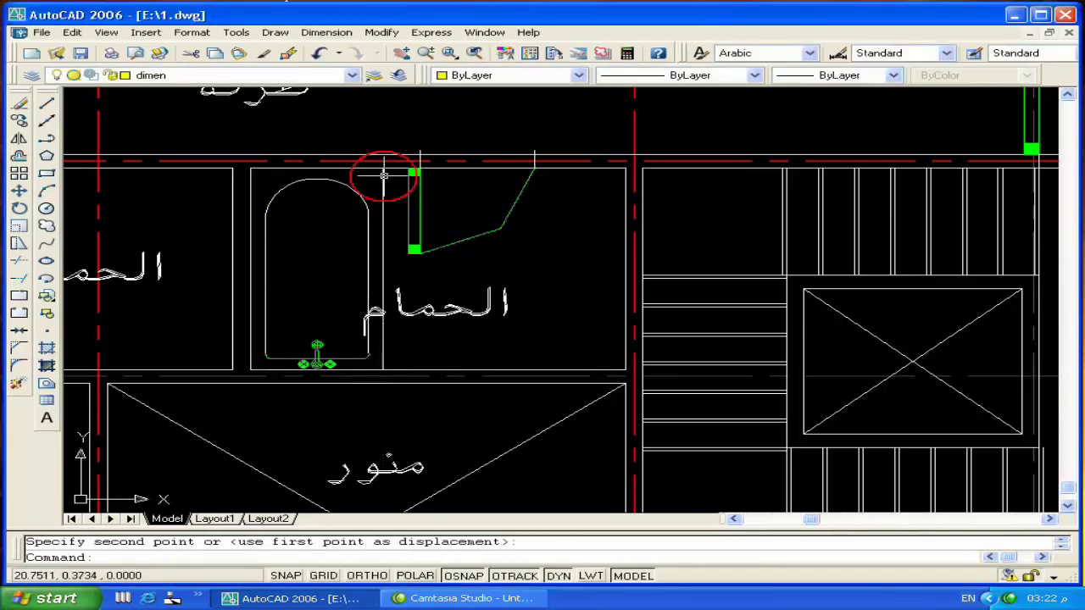
pyautogui.scroll(-5, 383, 175)
pyautogui.moveTo(322, 254)
pyautogui.mouseDown(button='middle')
pyautogui.moveTo(361, 284)
pyautogui.moveTo(301, 291)
pyautogui.mouseUp(button='middle')
pyautogui.scroll(-2, 798, 254)
pyautogui.scroll(-1, 627, 279)
pyautogui.scroll(-1, 812, 261)
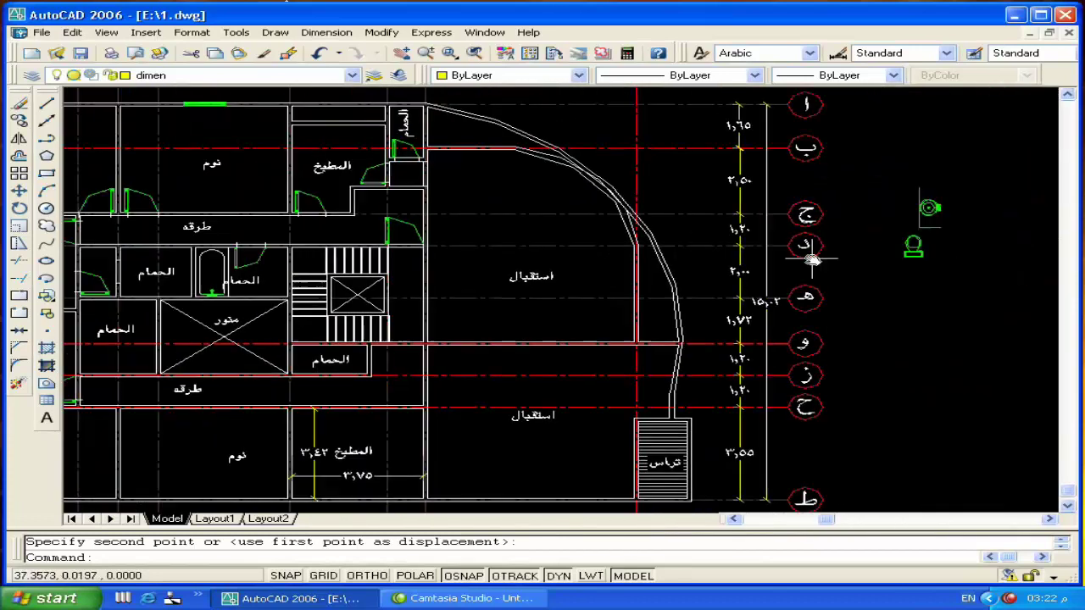
# Switch to Blocks and Tables - Metric.dwg and pan out to see both house floor plans
pyautogui.click(481, 34)
pyautogui.click(491, 222)
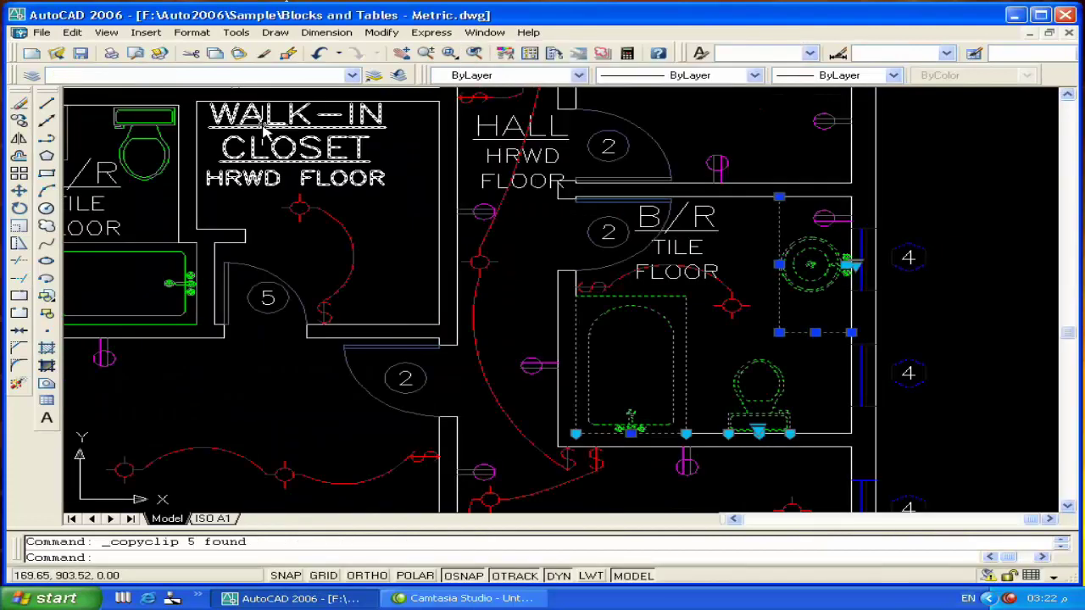
pyautogui.press('Escape')
pyautogui.moveTo(322, 266); pyautogui.dragTo(469, 268, button='middle')
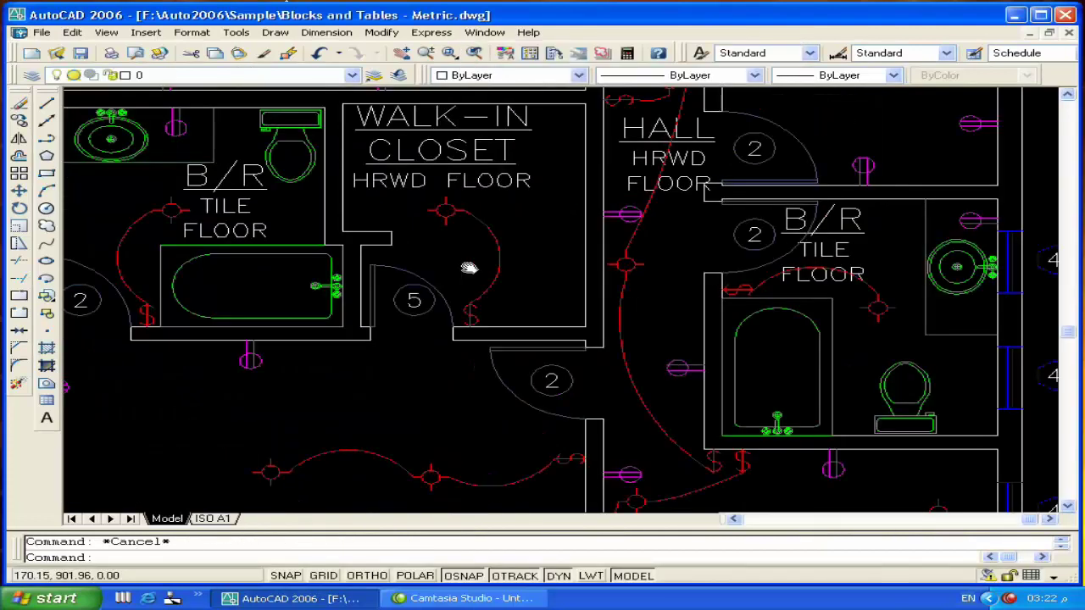
pyautogui.scroll(-2, 428, 198)
pyautogui.moveTo(416, 227); pyautogui.dragTo(479, 220, button='middle')
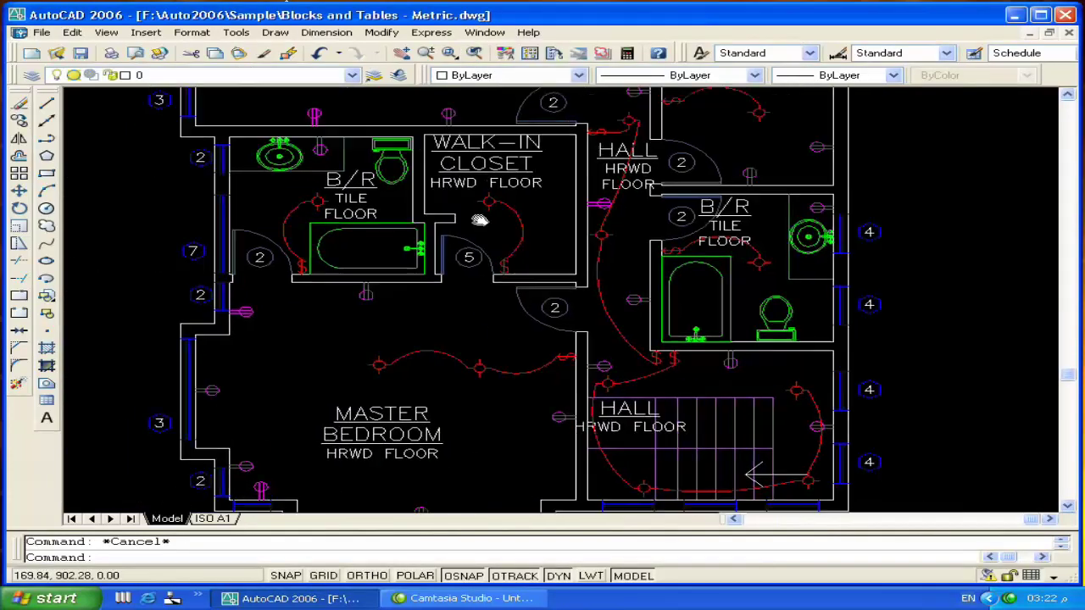
pyautogui.moveTo(343, 307); pyautogui.dragTo(423, 307, button='middle')
pyautogui.moveTo(424, 169); pyautogui.dragTo(424, 307, button='middle')
pyautogui.scroll(-8, 393, 307)
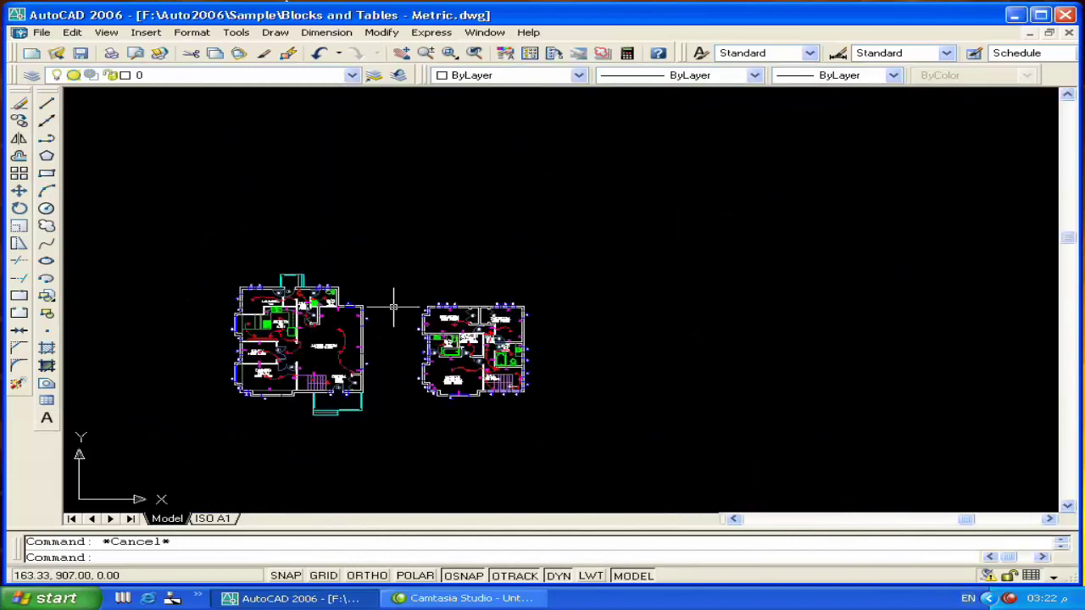
# Browse the Auto2006 Template and Express folders in the Select File dialog
pyautogui.click(57, 53)
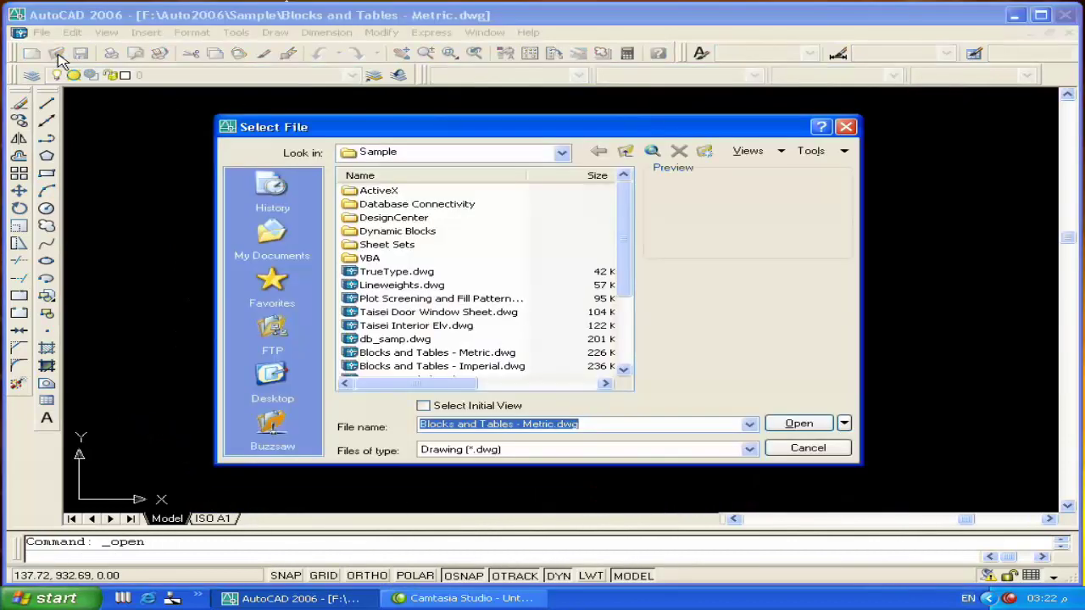
pyautogui.click(623, 152)
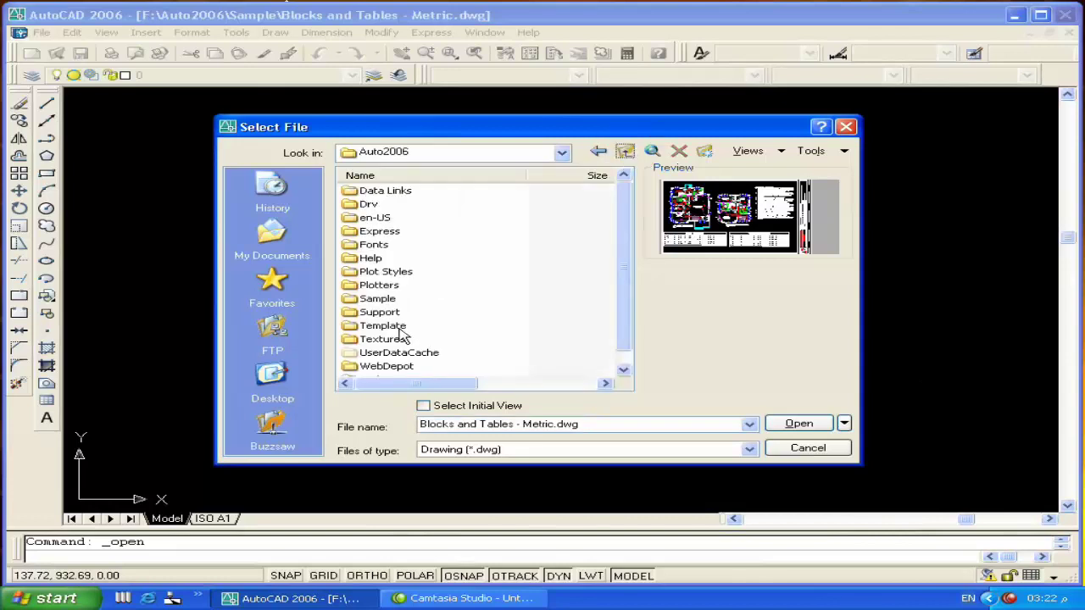
pyautogui.doubleClick(397, 327)
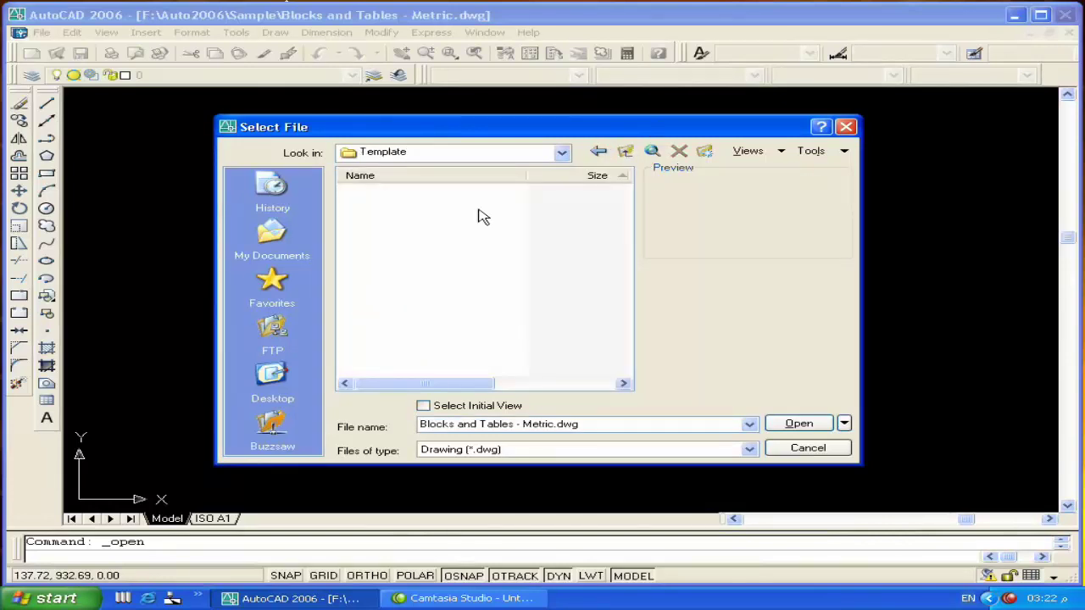
pyautogui.click(624, 152)
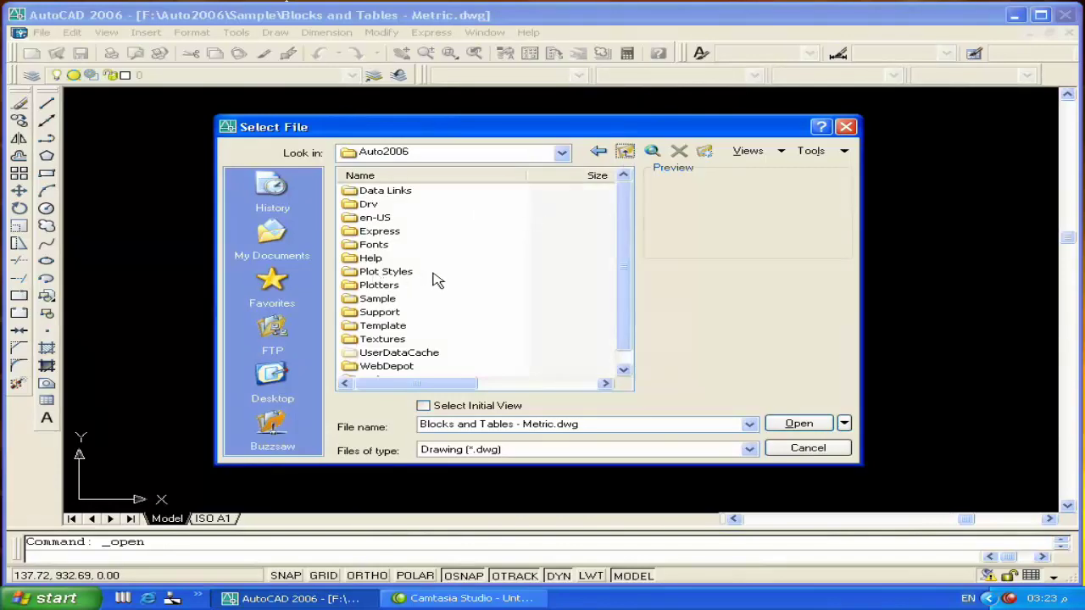
pyautogui.moveTo(622, 305)
pyautogui.mouseDown()
pyautogui.moveTo(623, 337)
pyautogui.moveTo(624, 298)
pyautogui.mouseUp()
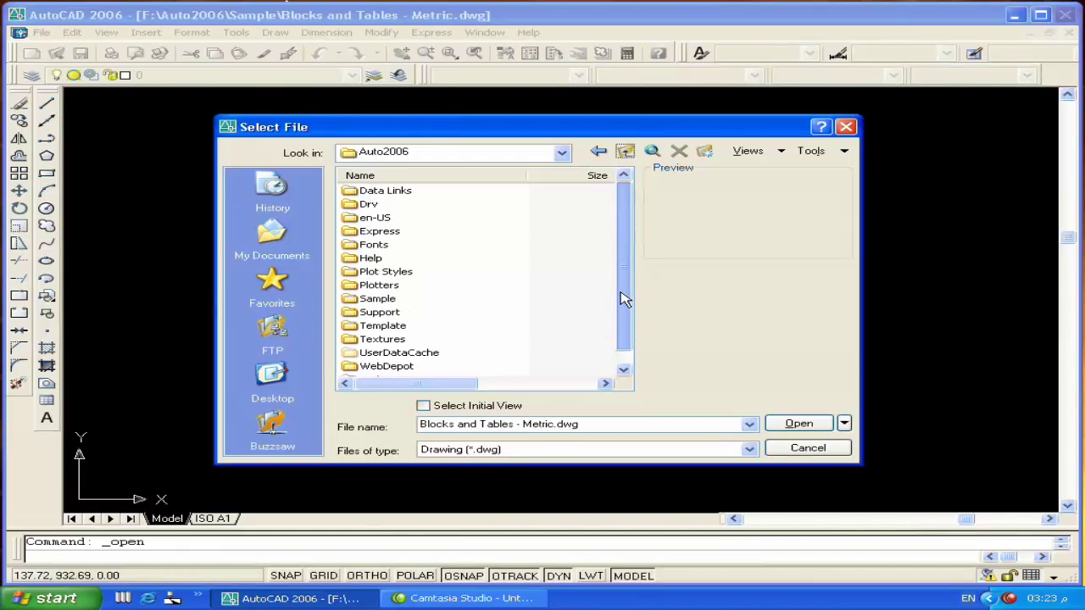
pyautogui.doubleClick(380, 230)
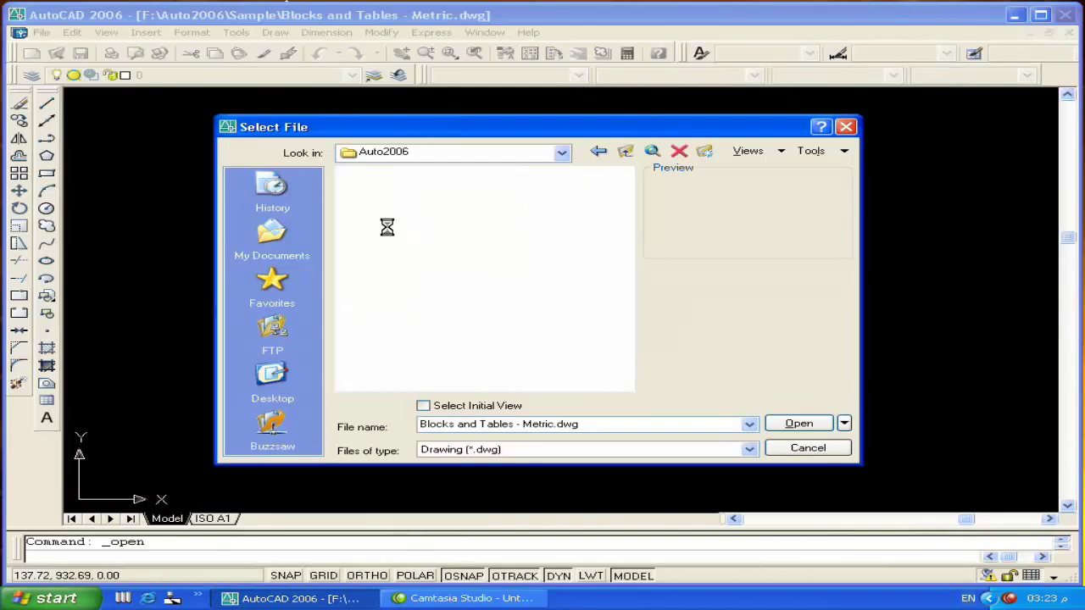
pyautogui.click(624, 150)
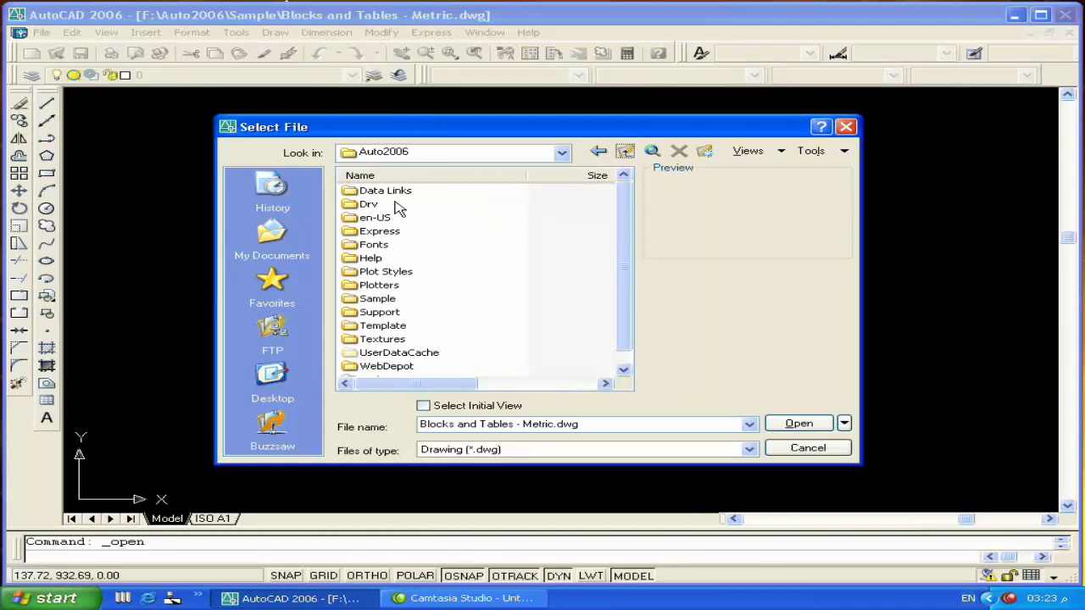
# Preview the Sample > DesignCenter drawings and open House Designer.dwg
pyautogui.doubleClick(390, 301)
pyautogui.doubleClick(407, 219)
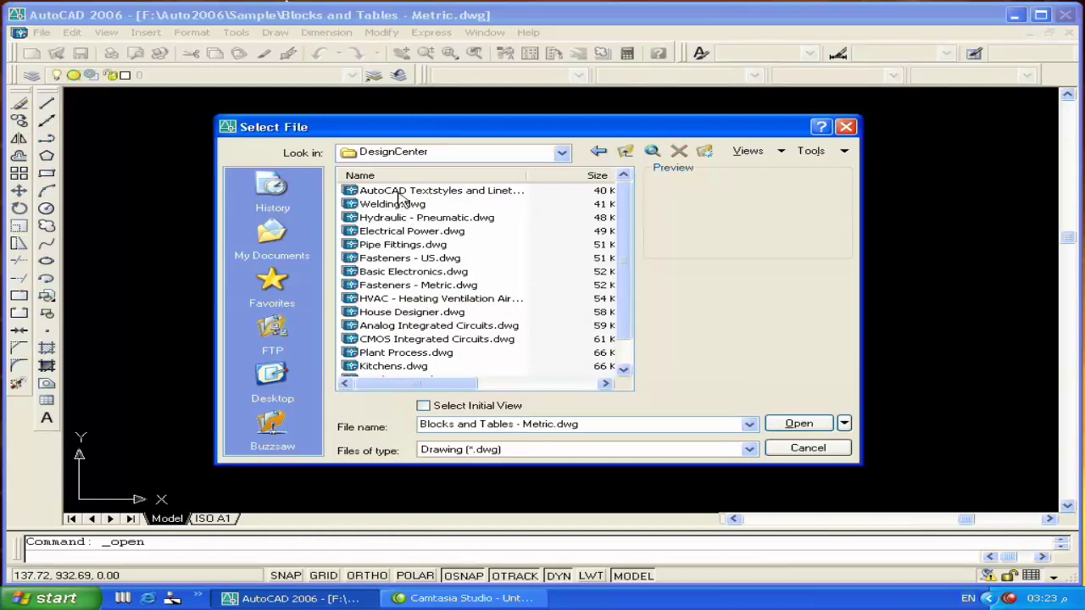
pyautogui.click(400, 193)
pyautogui.click(399, 218)
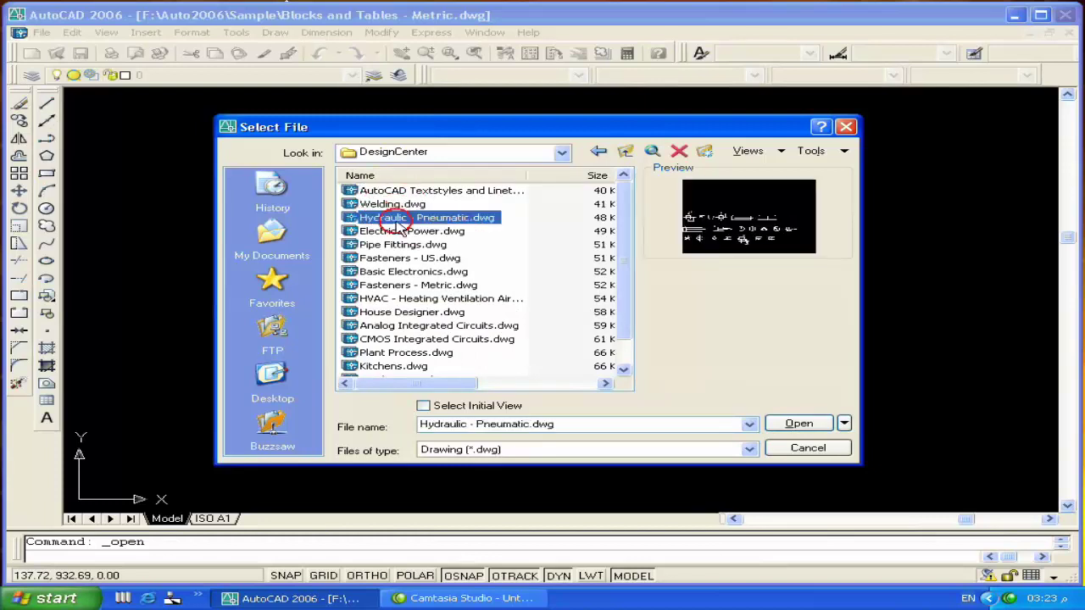
pyautogui.click(400, 232)
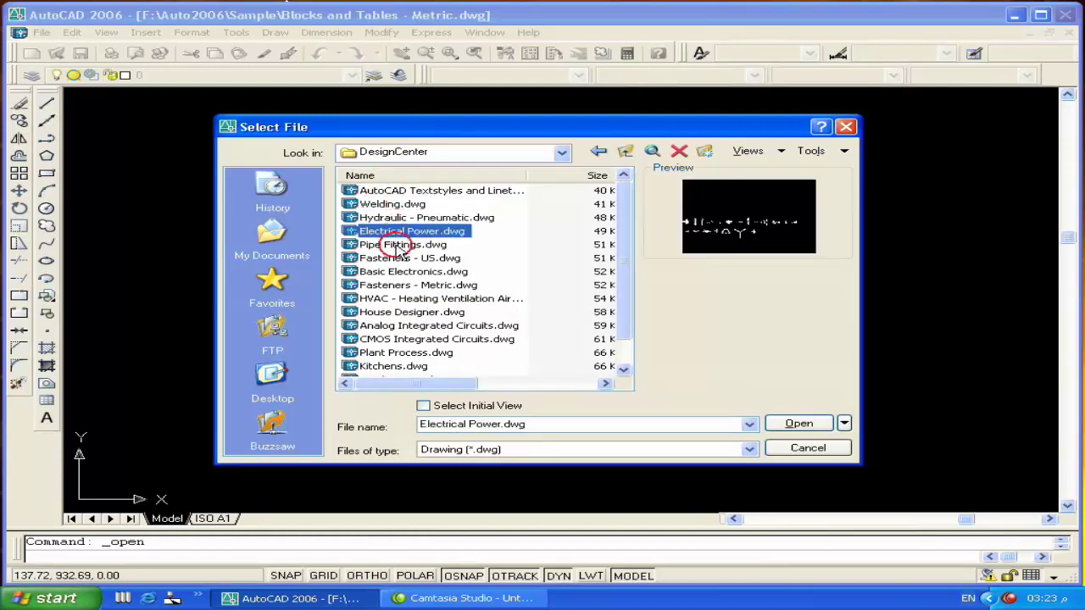
pyautogui.click(399, 244)
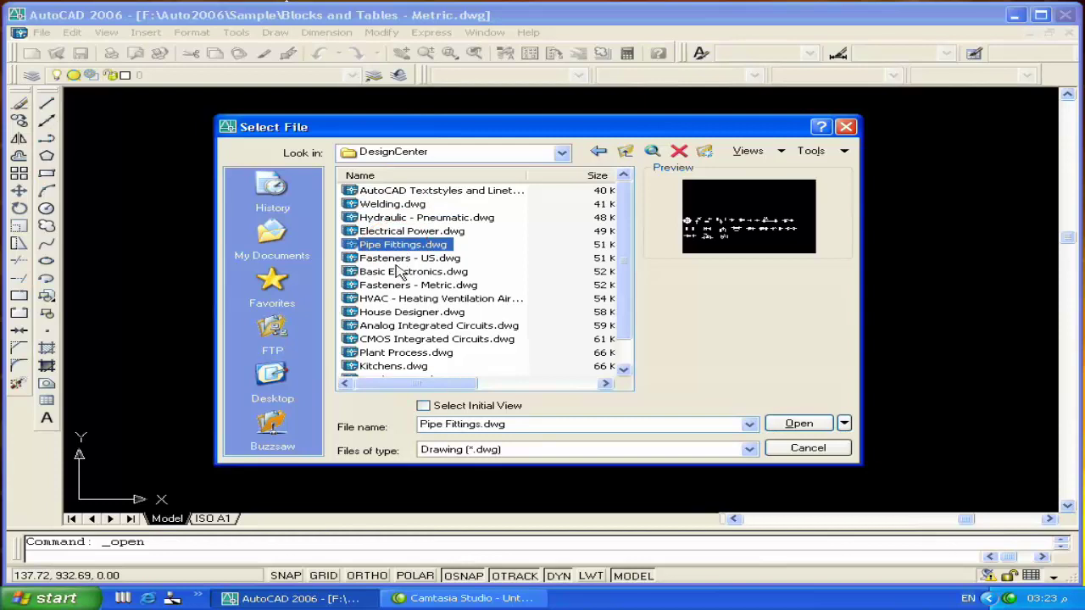
pyautogui.click(398, 313)
pyautogui.click(798, 423)
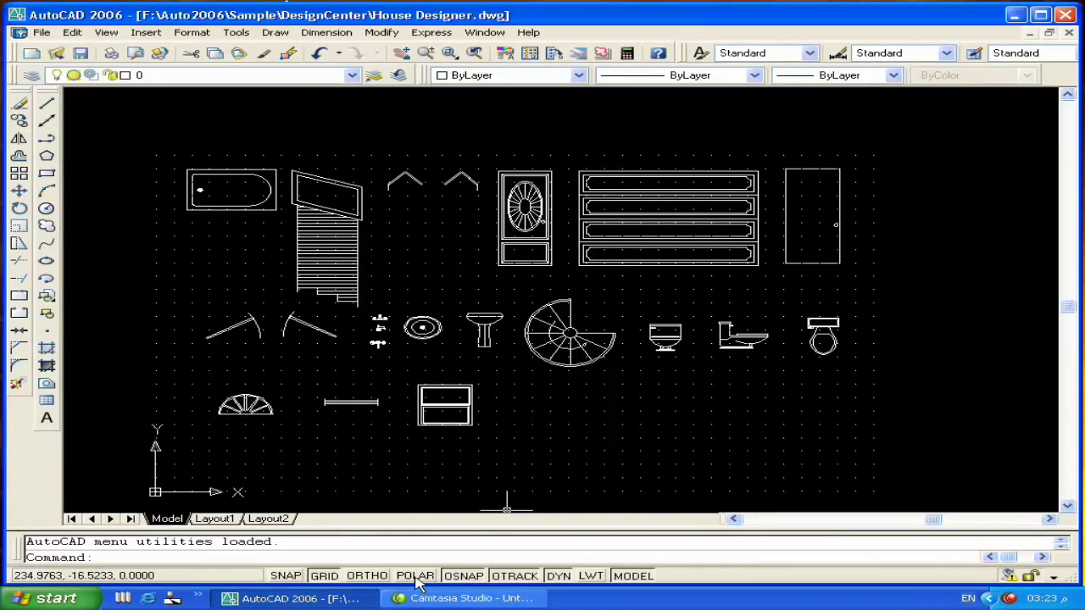
# Turn off the grid and adjust the House Designer view
pyautogui.click(325, 576)
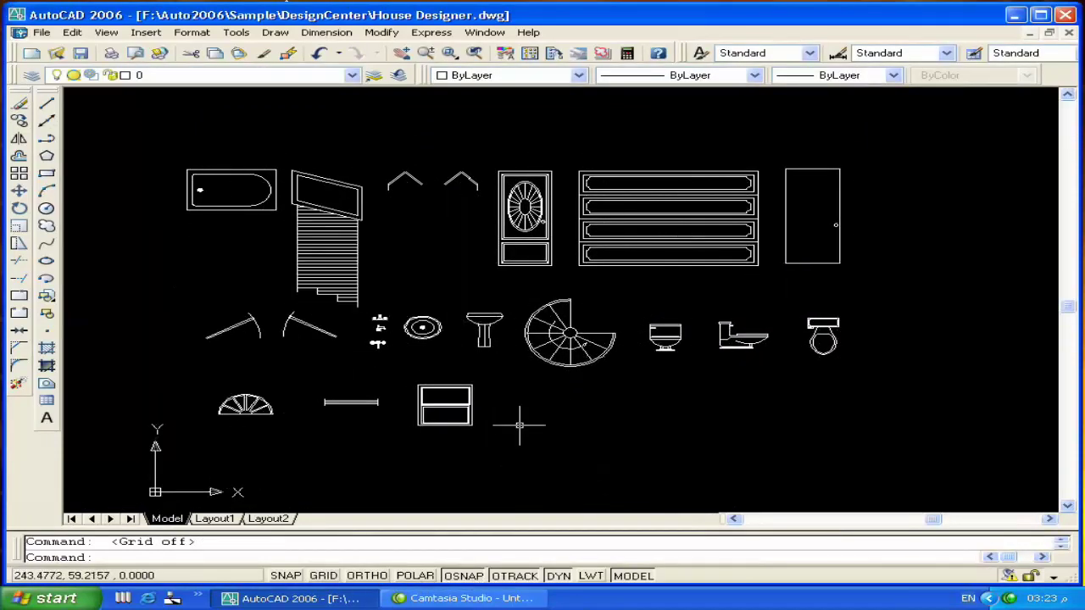
pyautogui.moveTo(741, 361); pyautogui.dragTo(716, 360, button='middle')
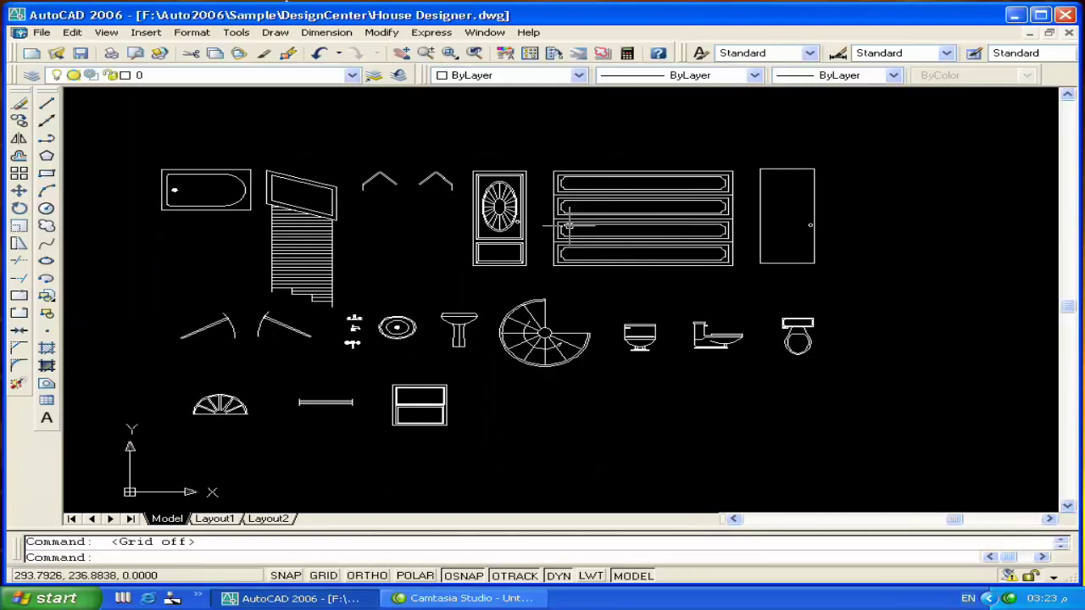
pyautogui.moveTo(356, 214)
pyautogui.mouseDown(button='middle')
pyautogui.moveTo(464, 291)
pyautogui.moveTo(464, 317)
pyautogui.mouseUp(button='middle')
pyautogui.scroll(3, 557, 303)
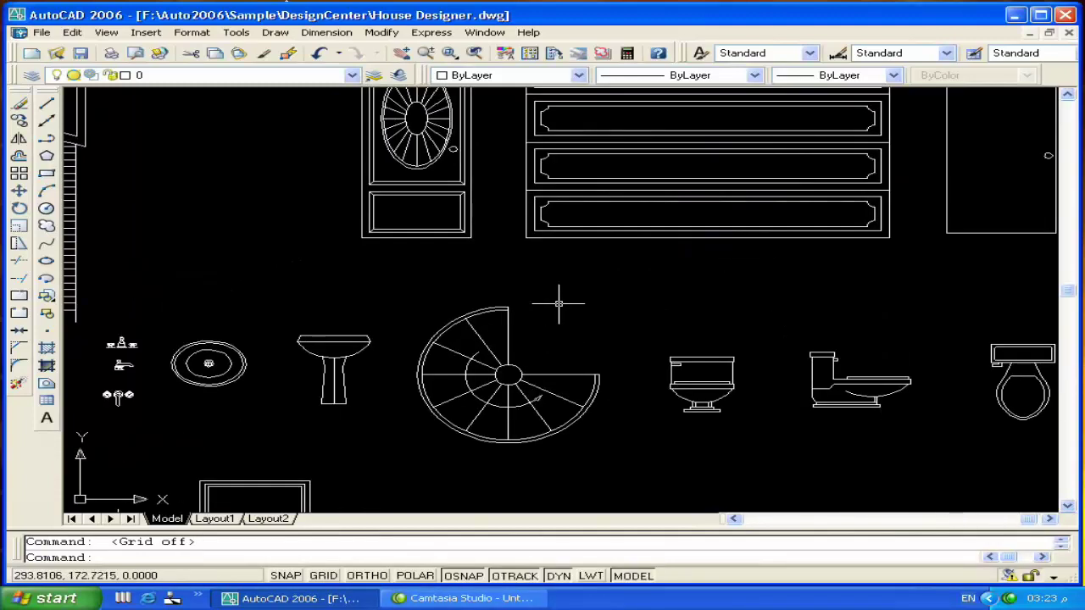
# Preview the circuit and Plant Process samples, then open Kitchens.dwg
pyautogui.click(57, 53)
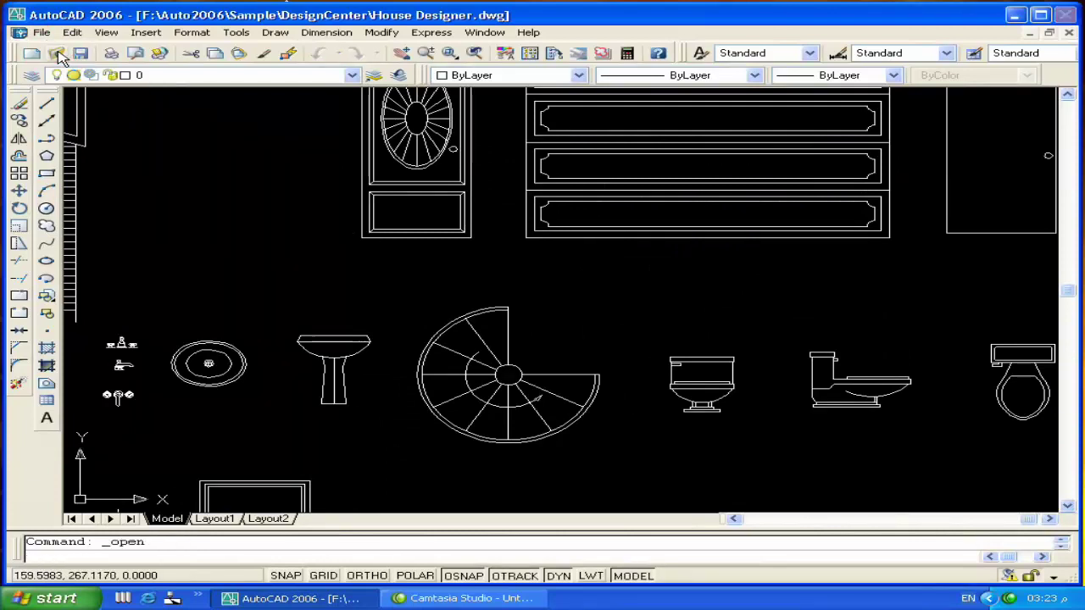
pyautogui.click(402, 329)
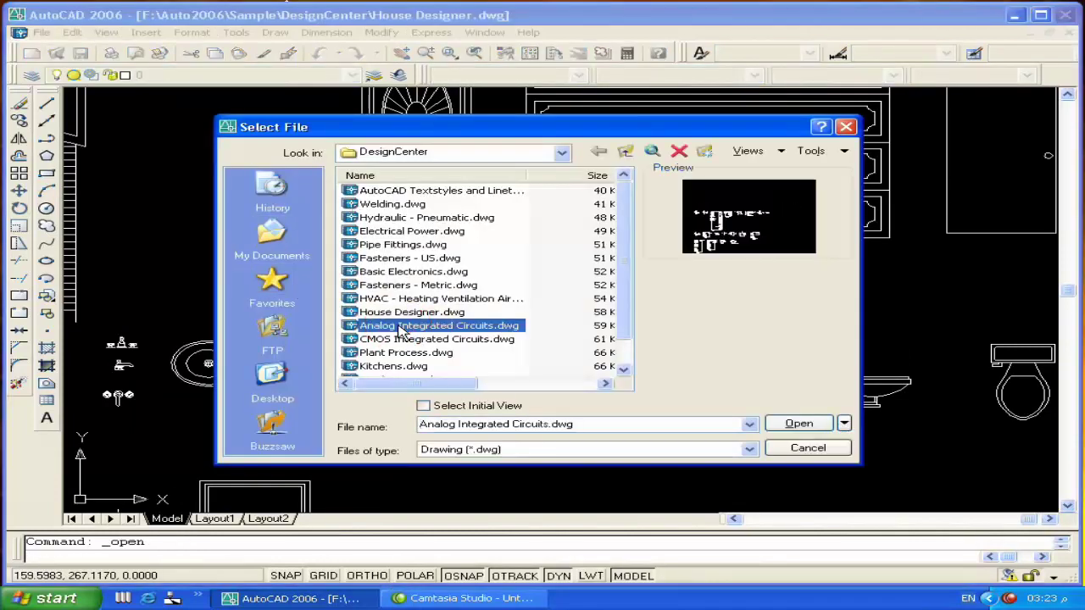
pyautogui.click(402, 341)
pyautogui.click(400, 354)
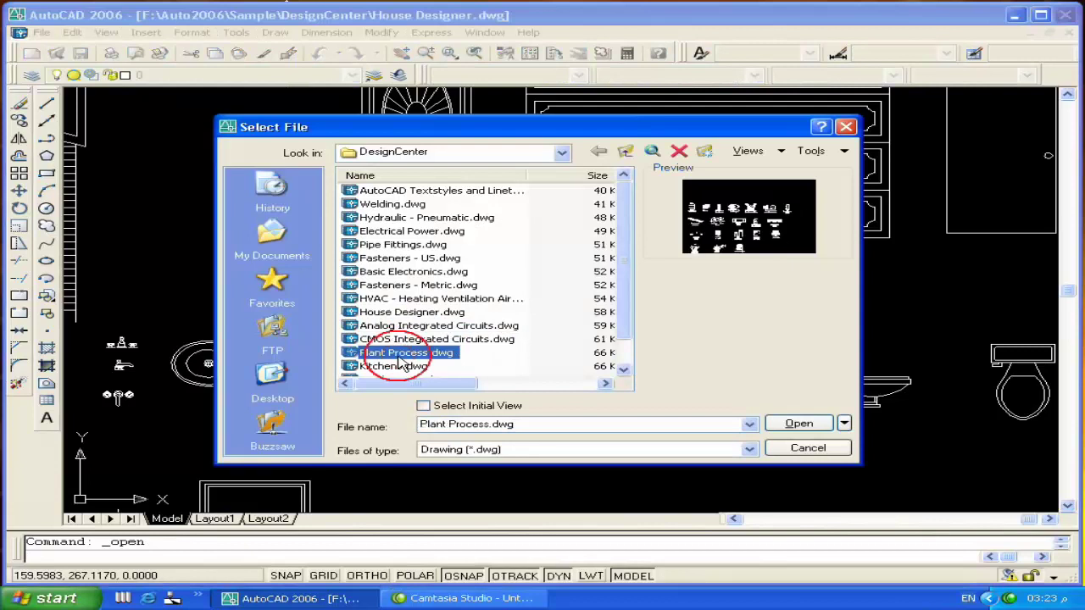
pyautogui.click(395, 366)
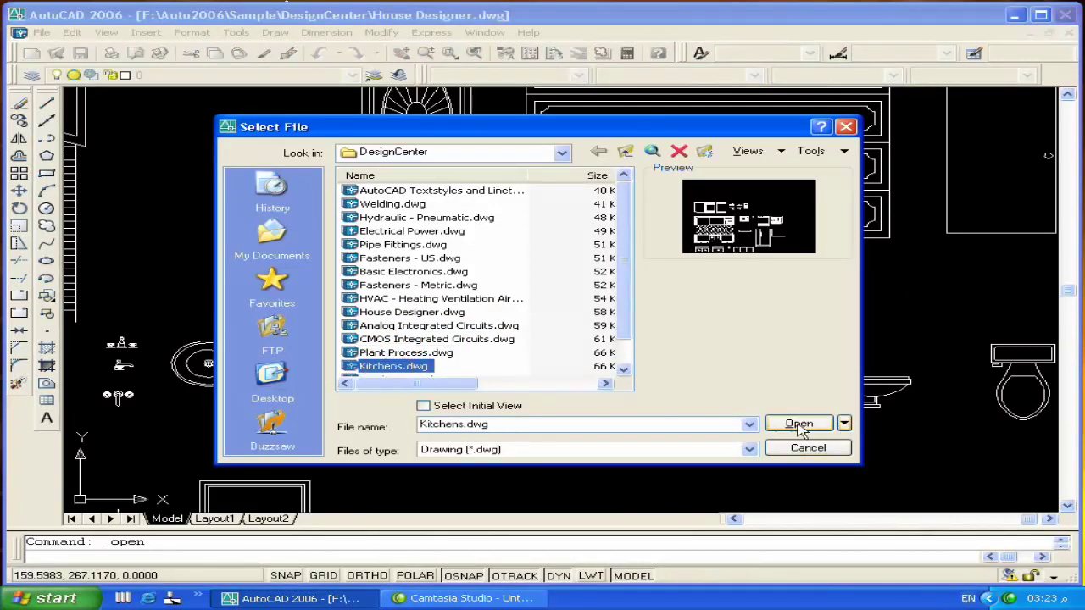
pyautogui.click(798, 423)
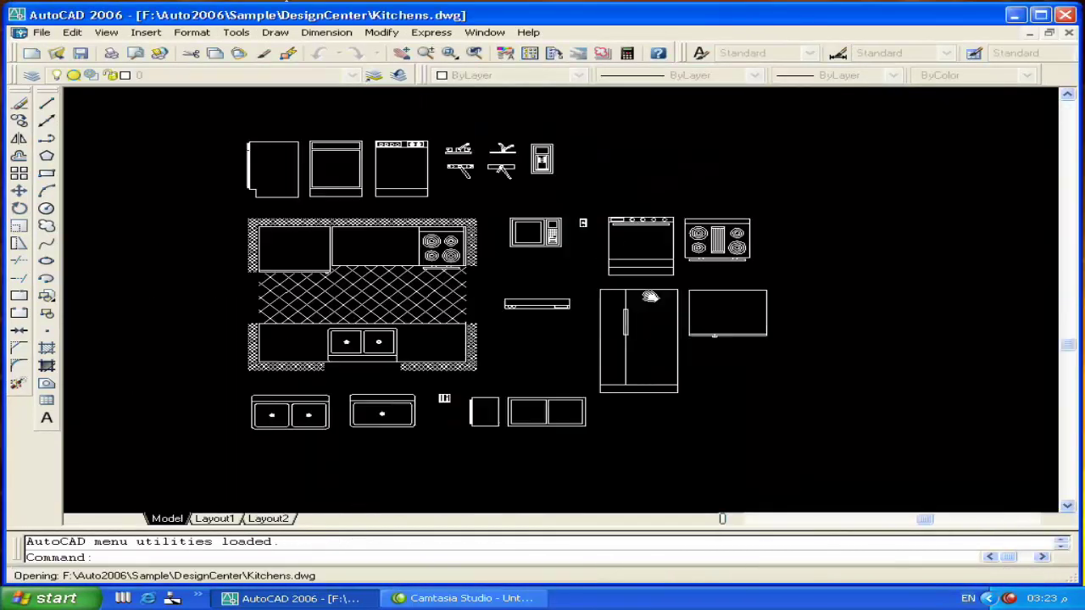
# Turn off the grid and pan around the kitchen cabinets layout
pyautogui.click(324, 577)
pyautogui.moveTo(596, 447); pyautogui.dragTo(651, 458, button='middle')
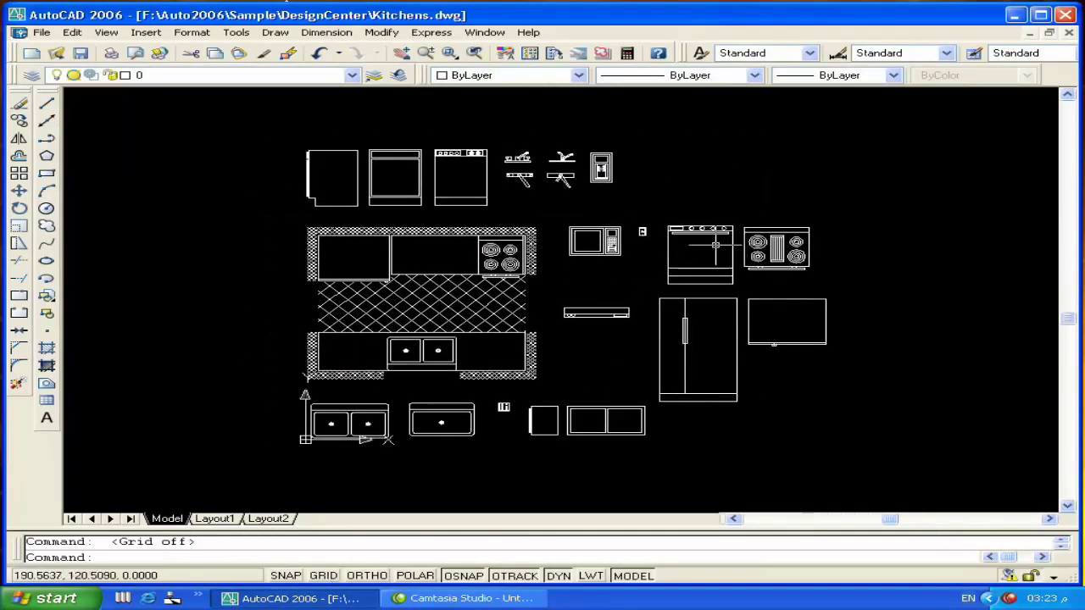
pyautogui.scroll(3, 431, 377)
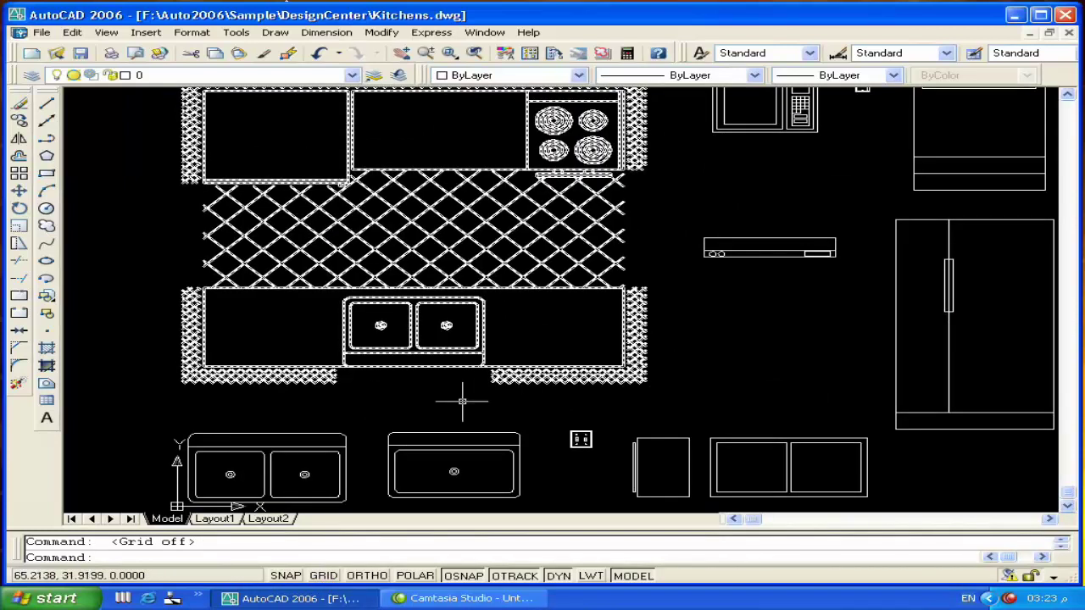
pyautogui.moveTo(460, 395); pyautogui.dragTo(496, 368, button='middle')
pyautogui.moveTo(650, 431); pyautogui.dragTo(624, 432, button='middle')
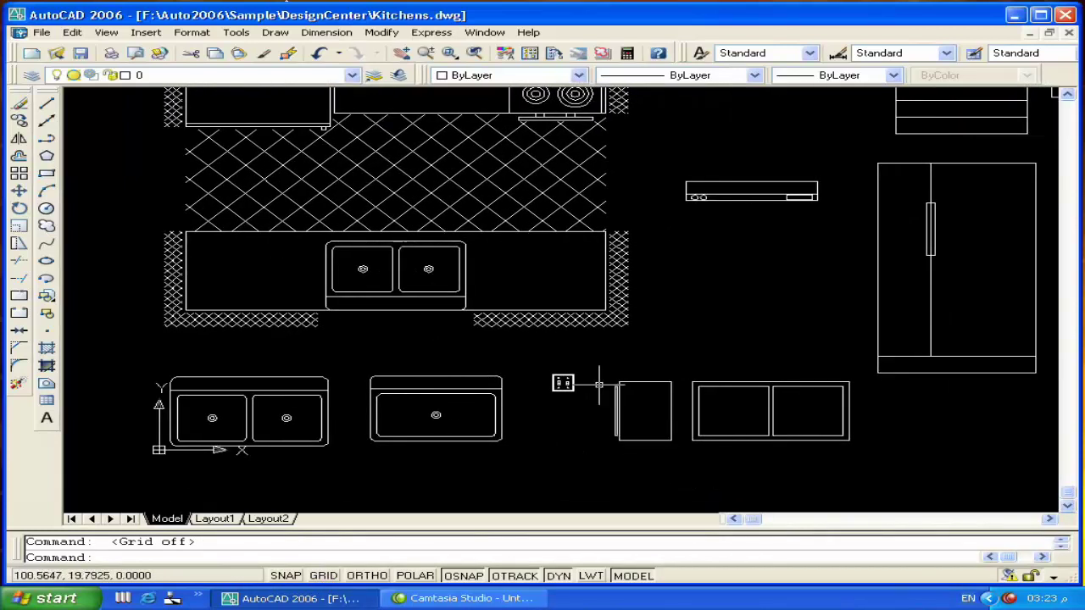
pyautogui.moveTo(665, 365); pyautogui.dragTo(613, 408, button='middle')
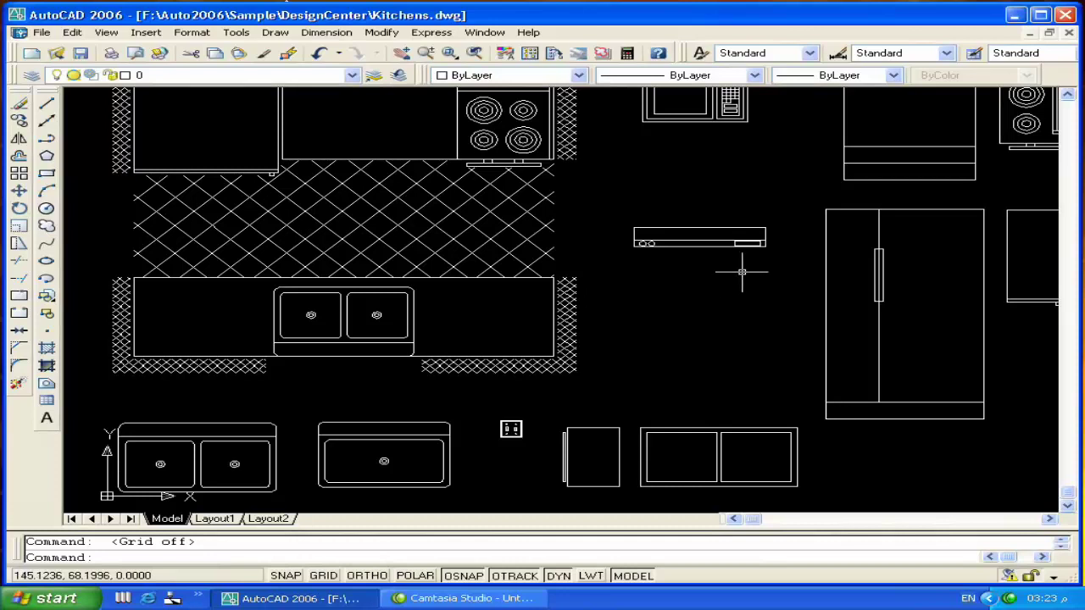
pyautogui.scroll(5, 738, 271)
pyautogui.scroll(-6, 741, 260)
# Zoom in on the microwave and appliance blocks, then bring up the Select File dialog
pyautogui.moveTo(744, 259); pyautogui.dragTo(731, 327, button='middle')
pyautogui.scroll(4, 733, 206)
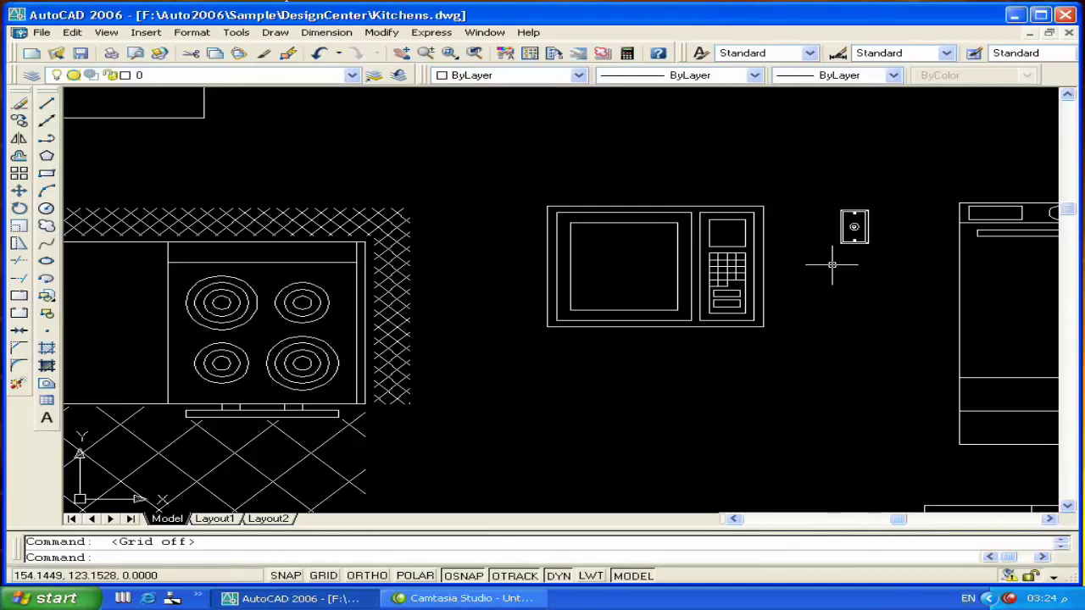
pyautogui.scroll(-3, 576, 242)
pyautogui.scroll(1, 709, 242)
pyautogui.moveTo(756, 350); pyautogui.dragTo(628, 301, button='middle')
pyautogui.scroll(-2, 695, 325)
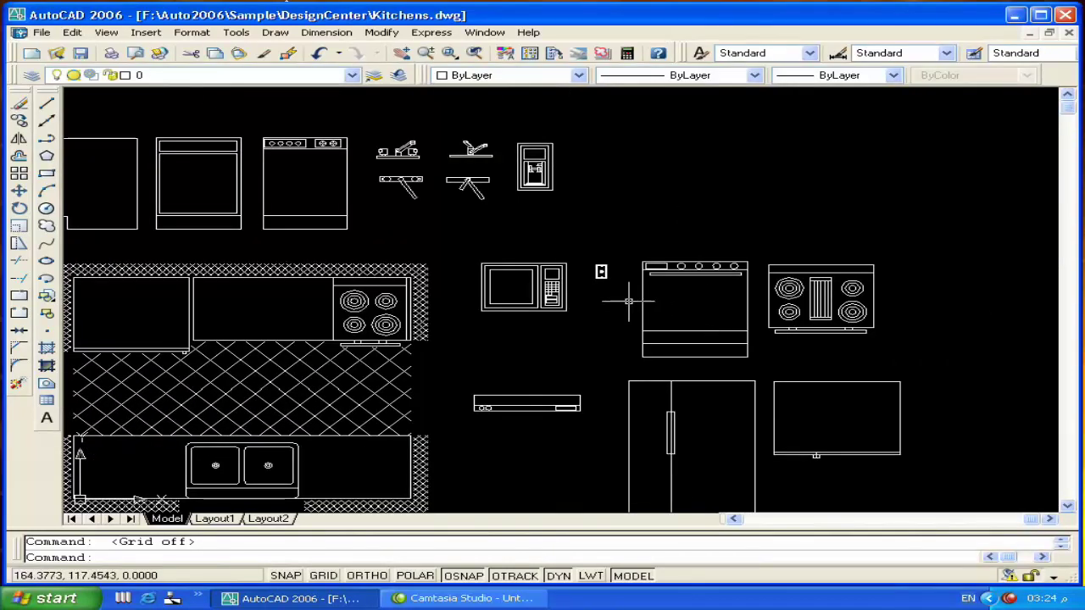
pyautogui.scroll(4, 739, 269)
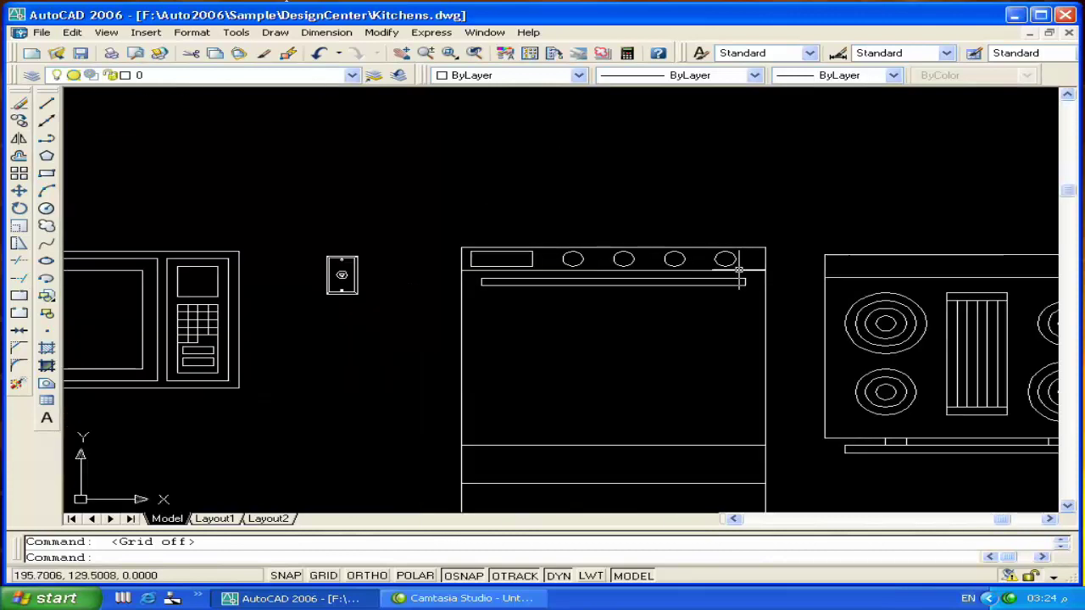
pyautogui.scroll(-4, 739, 269)
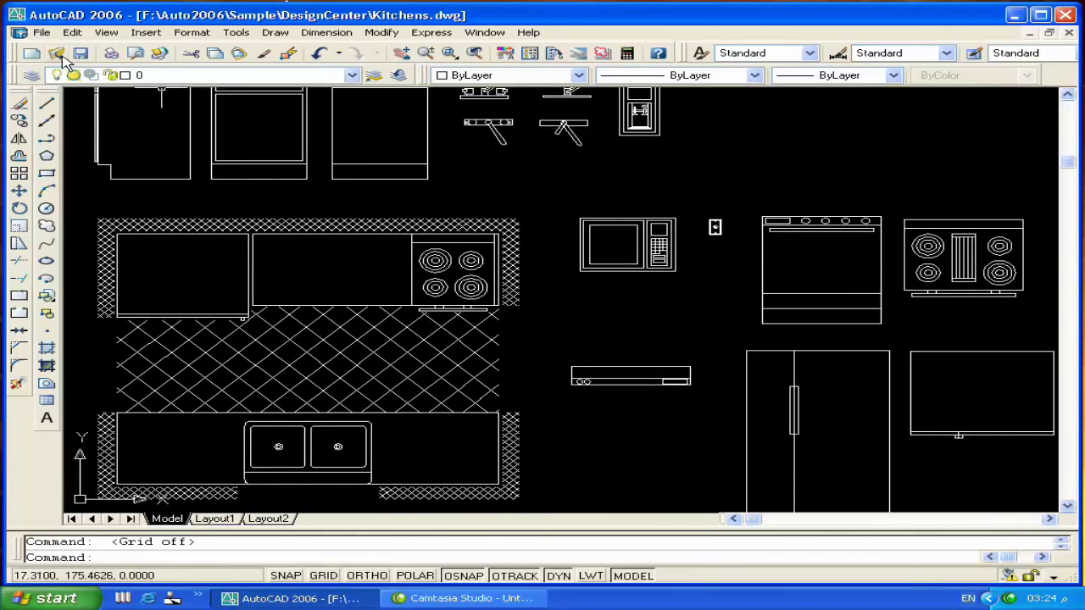
pyautogui.click(59, 54)
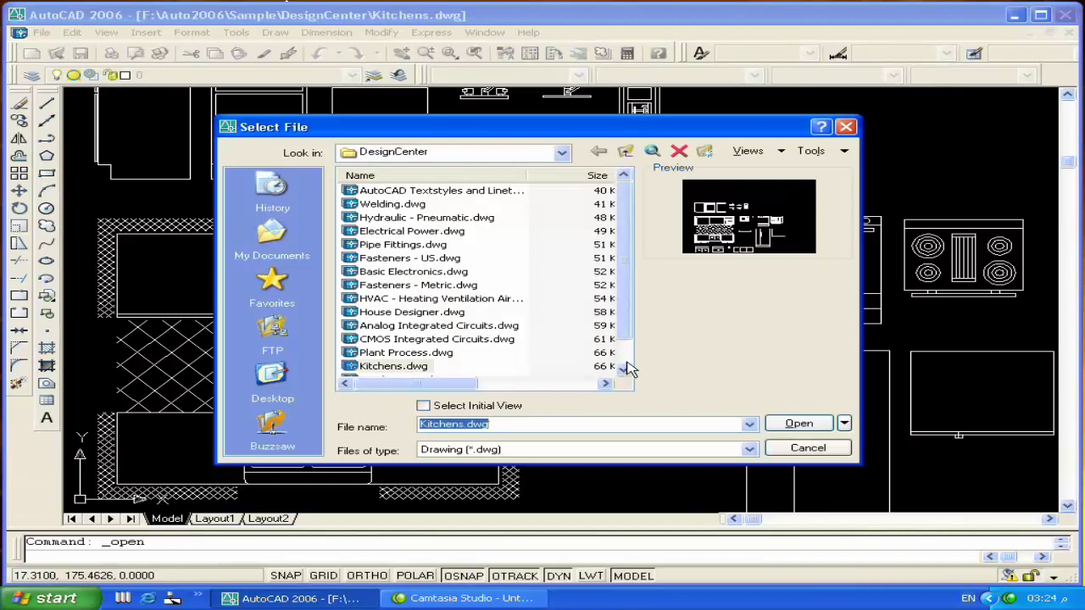
# Preview Landscaping.dwg, then open Home - Space Planner.dwg from the DesignCenter samples
pyautogui.click(625, 369)
pyautogui.click(624, 370)
pyautogui.click(373, 356)
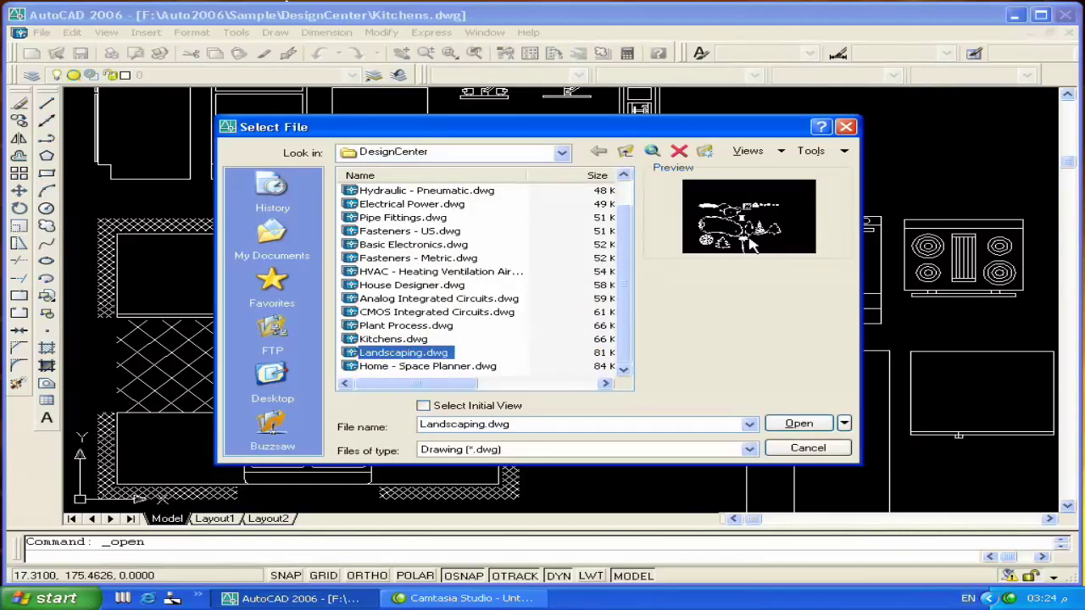
pyautogui.click(452, 369)
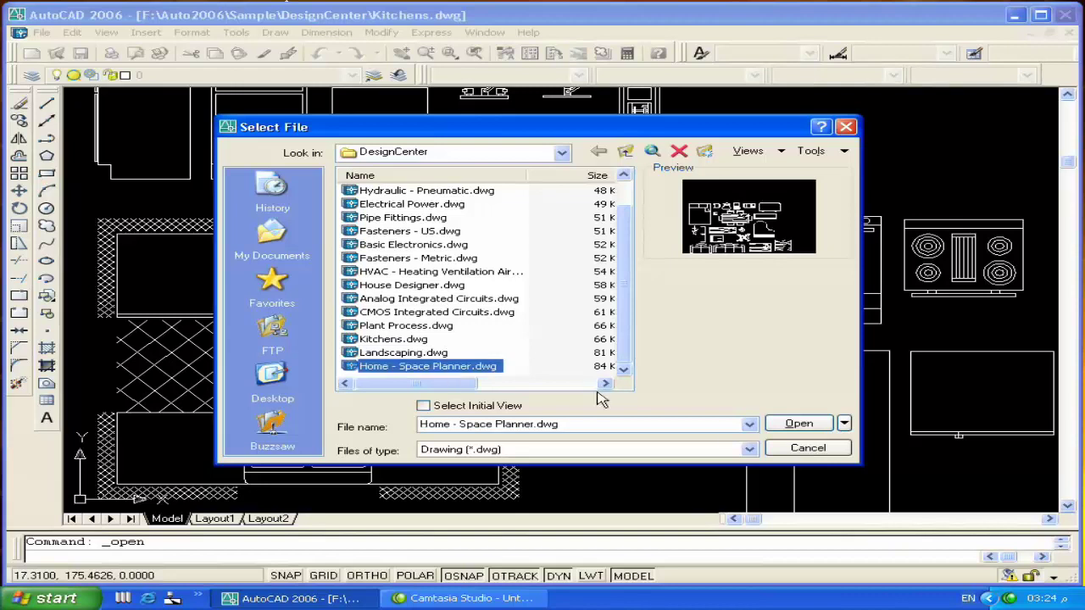
pyautogui.click(798, 424)
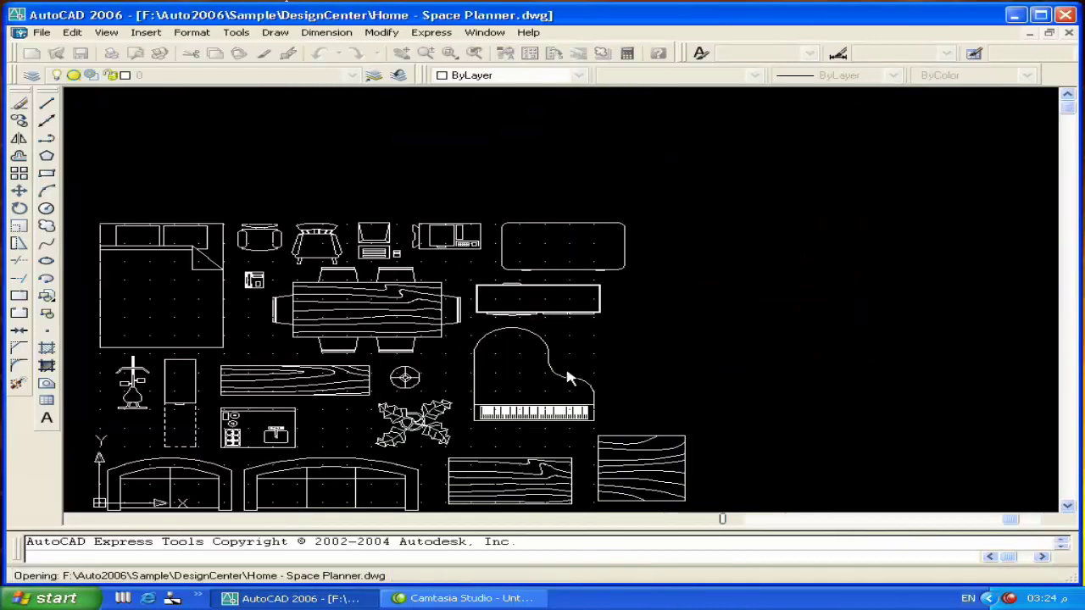
# Turn off the grid, look over the furniture symbols, and bring up the Select File dialog
pyautogui.click(322, 576)
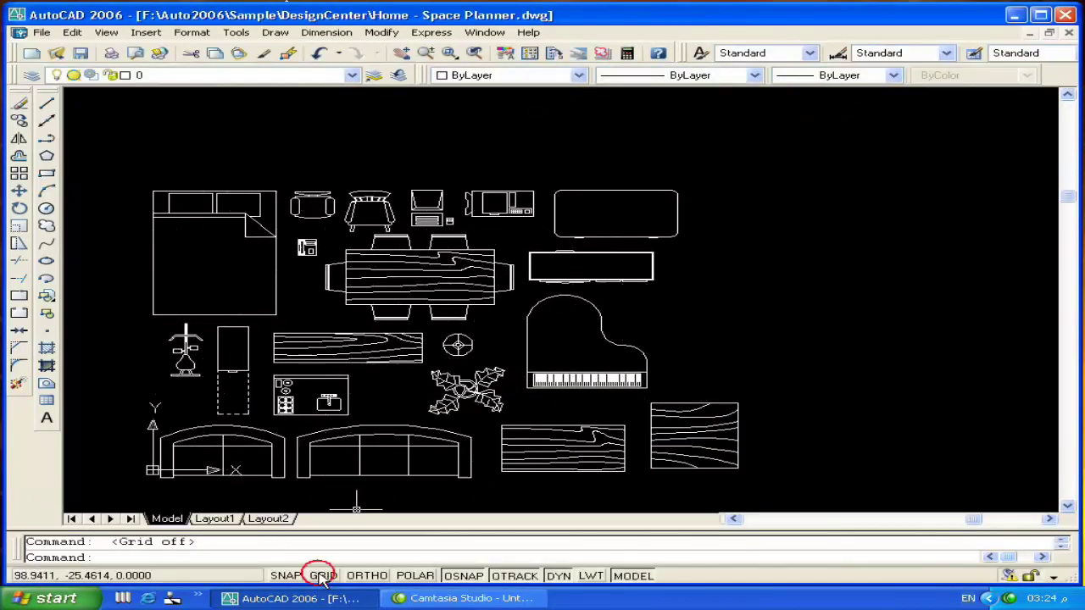
pyautogui.moveTo(239, 394); pyautogui.dragTo(299, 356, button='middle')
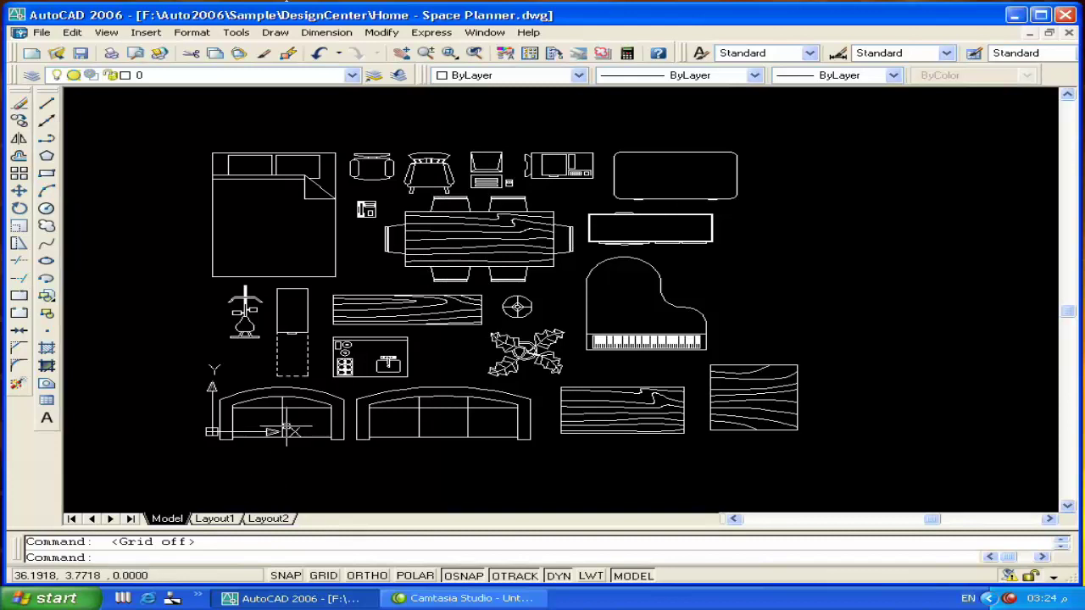
pyautogui.scroll(5, 229, 335)
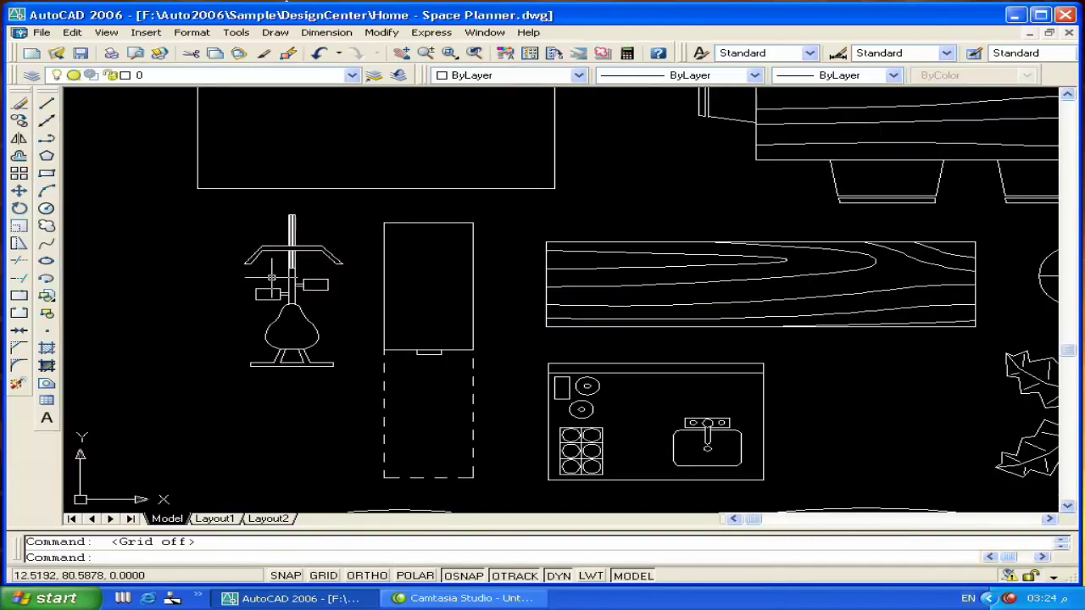
pyautogui.scroll(-5, 566, 366)
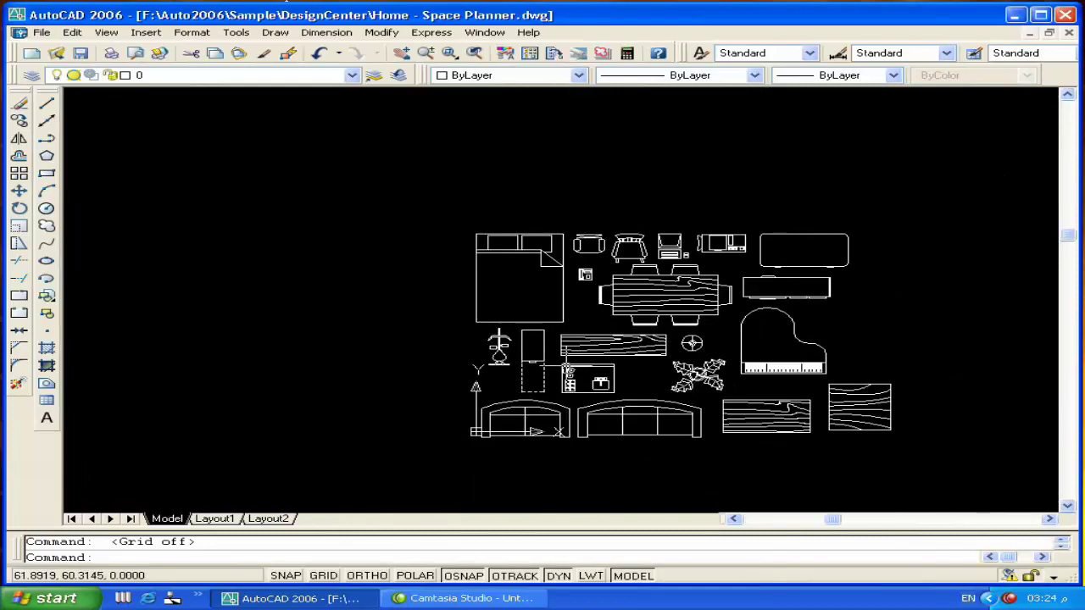
pyautogui.click(68, 52)
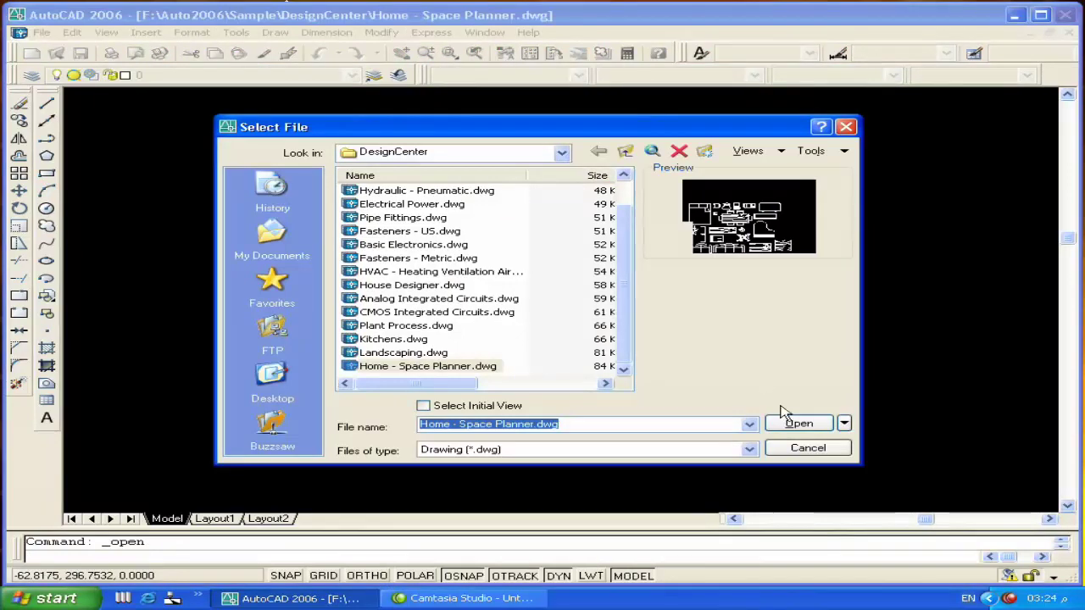
# Cancel the file dialog, switch to 1.dwg via the Window menu, and zoom out
pyautogui.click(784, 448)
pyautogui.click(484, 32)
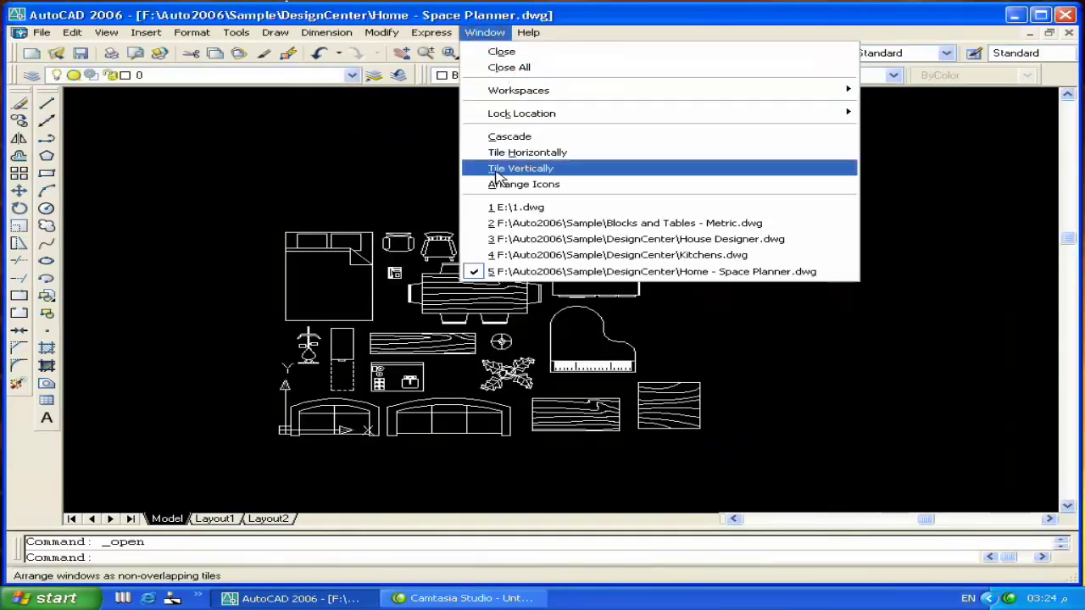
pyautogui.click(509, 207)
pyautogui.scroll(-2, 617, 340)
pyautogui.scroll(-1, 617, 340)
pyautogui.moveTo(536, 356); pyautogui.dragTo(613, 350, button='middle')
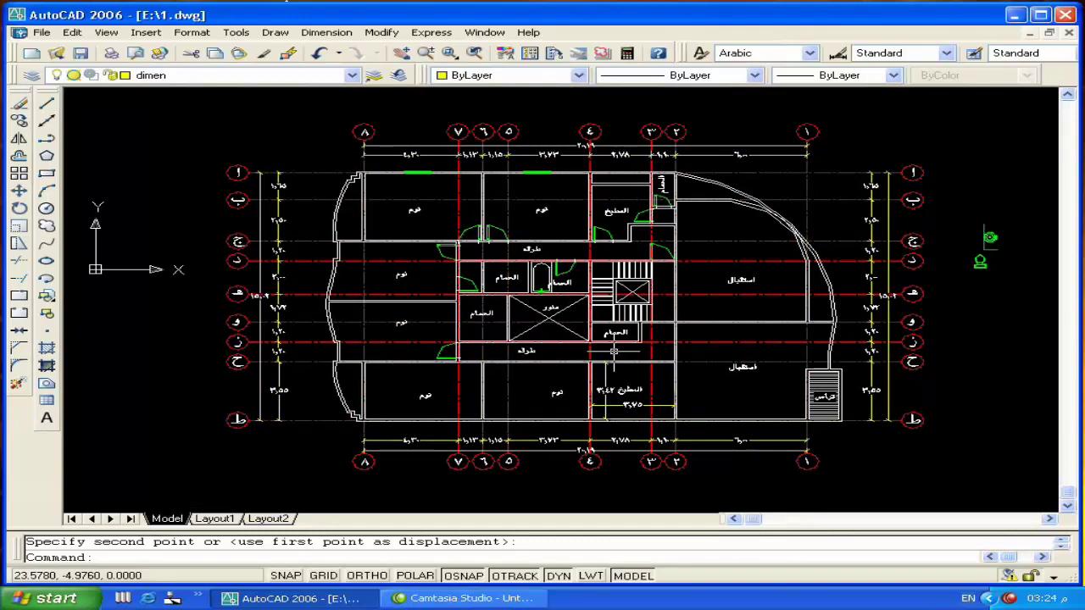
# Pan the floor plan, save 1.dwg with QSAVE, and start closing AutoCAD
pyautogui.click(524, 321)
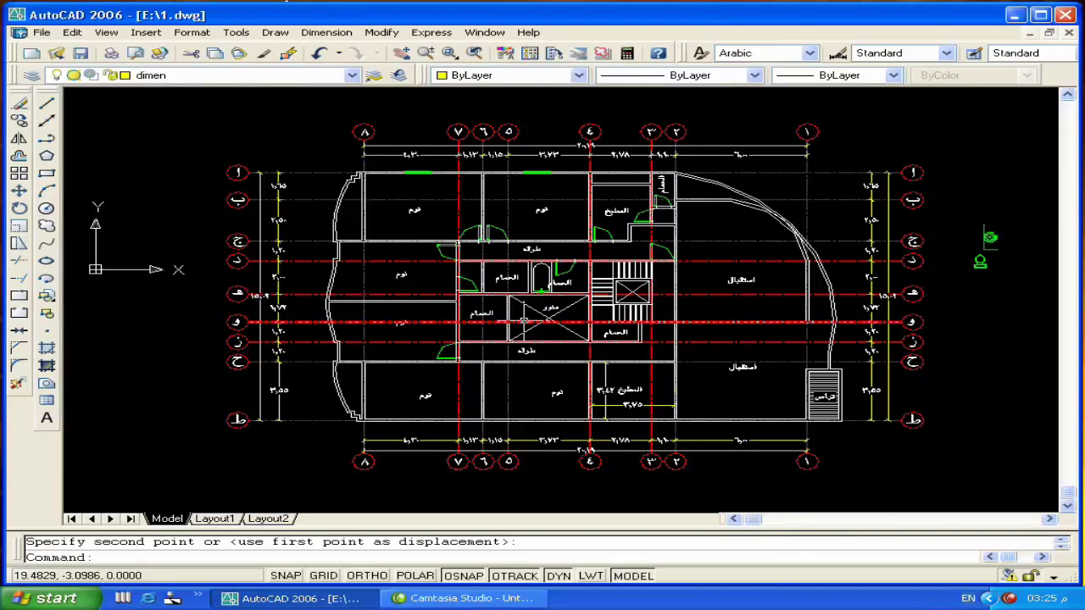
pyautogui.moveTo(524, 321); pyautogui.dragTo(472, 322, button='middle')
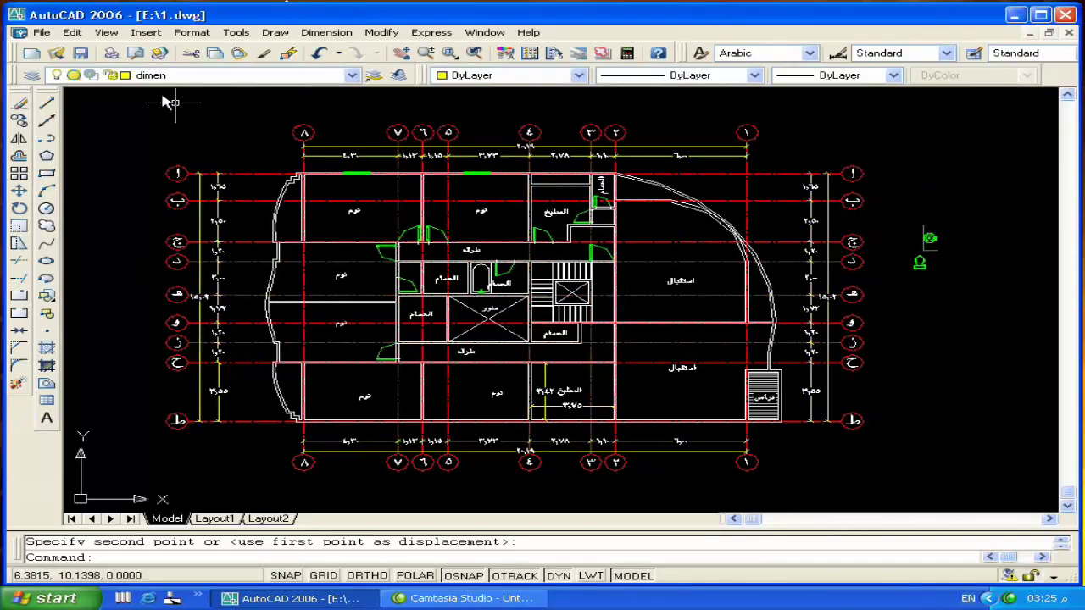
pyautogui.click(83, 55)
pyautogui.click(1064, 14)
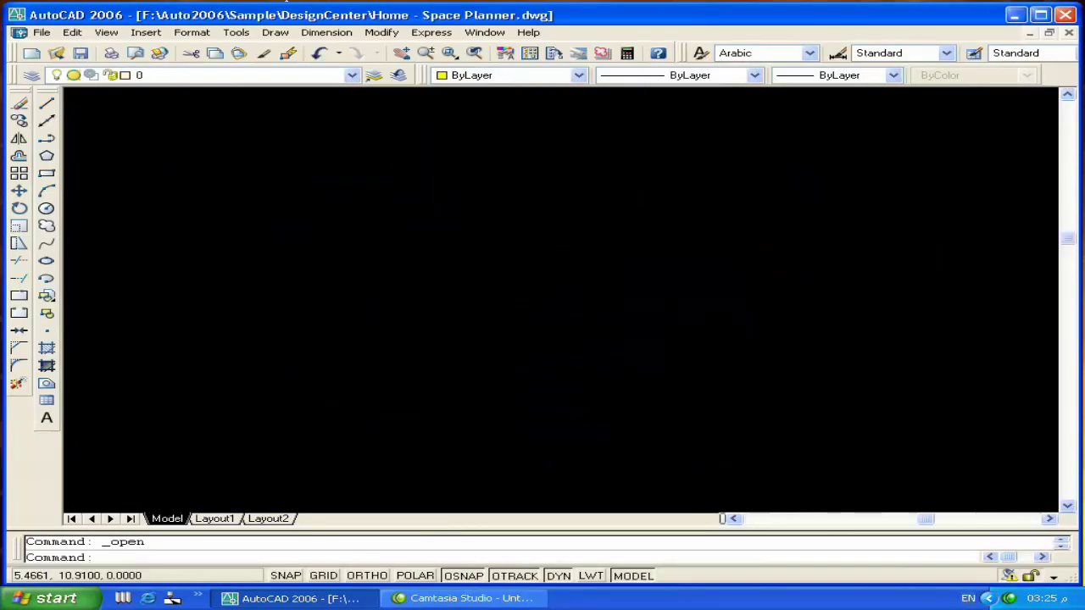
# Decline saving Home - Space Planner, Kitchens, House Designer and Blocks and Tables - Metric
pyautogui.click(574, 330)
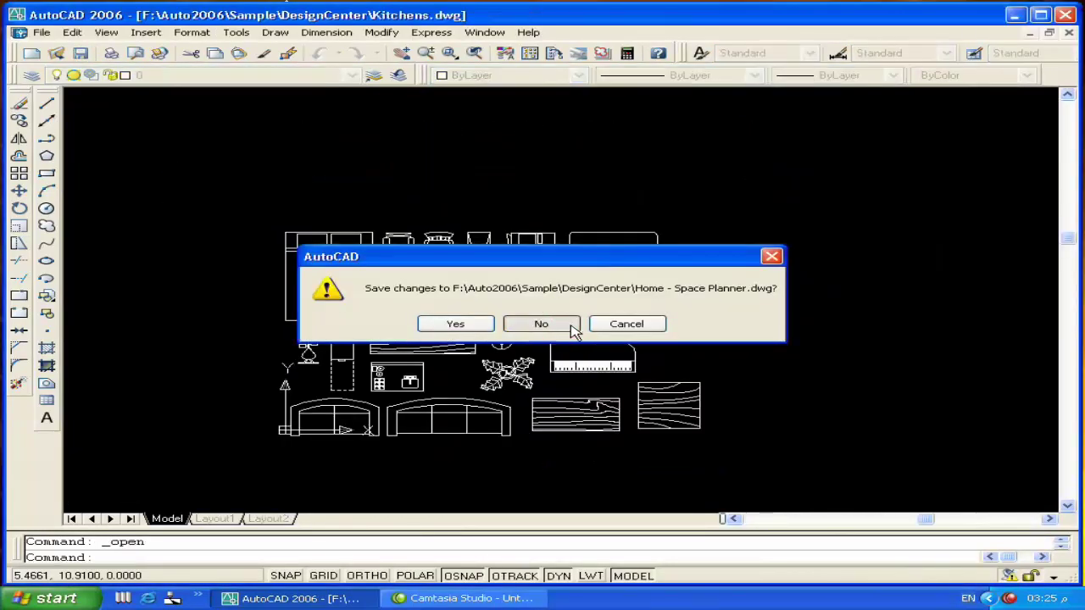
pyautogui.click(568, 328)
pyautogui.click(572, 330)
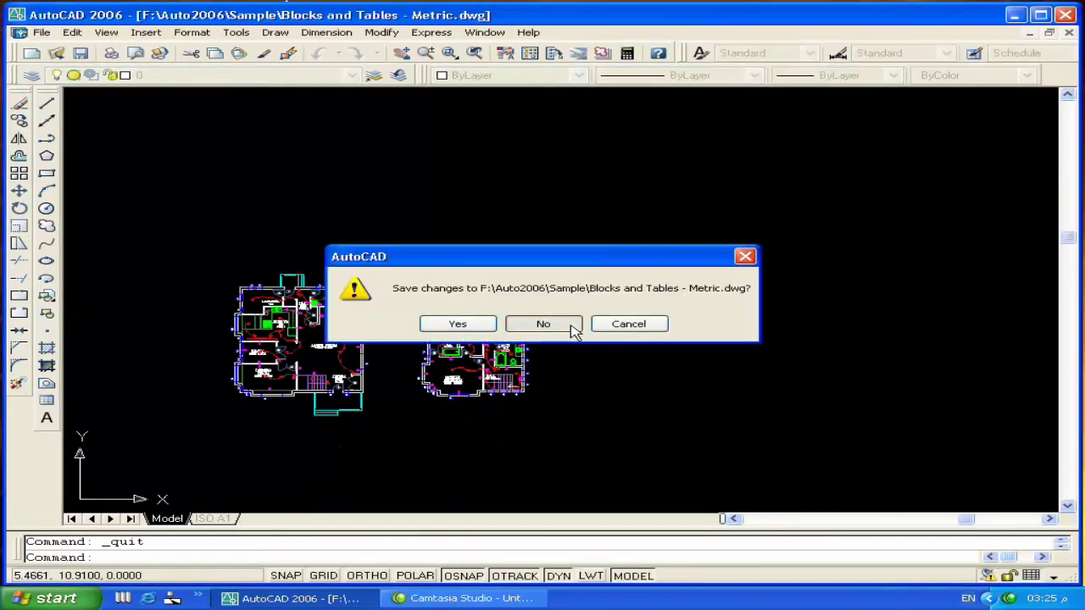
pyautogui.click(575, 330)
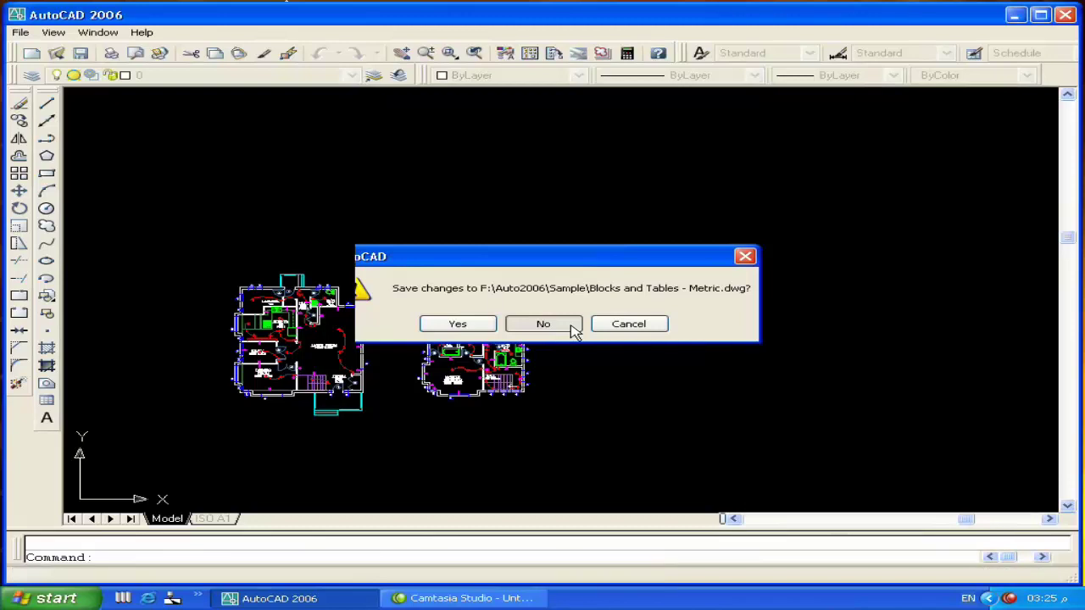